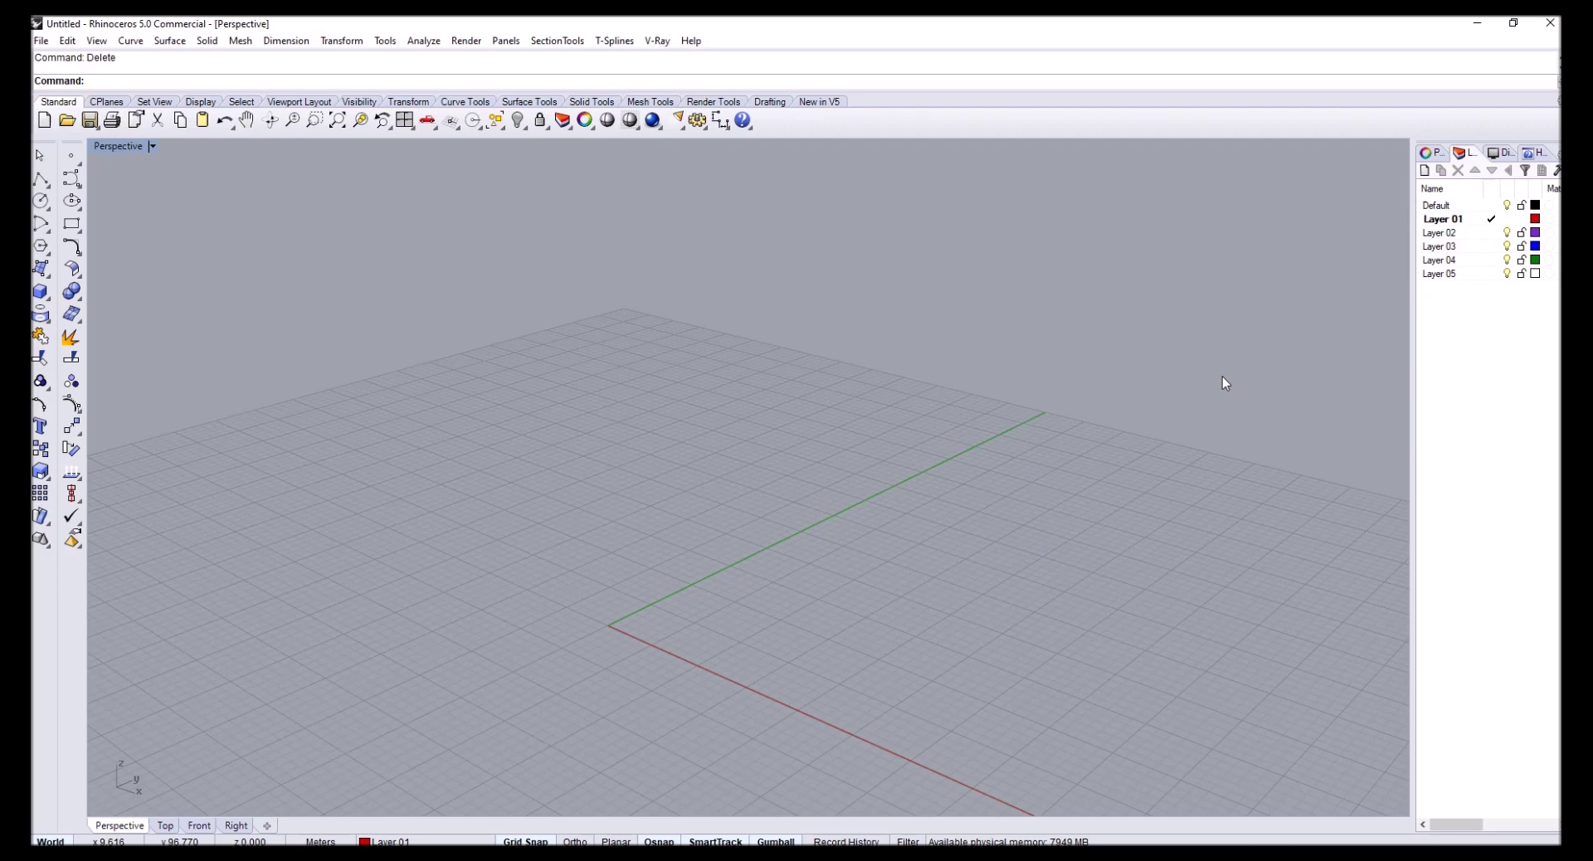
Draw a box solid at the Perspective grid origin from two base corners and a height, then select it
left_click(40, 292)
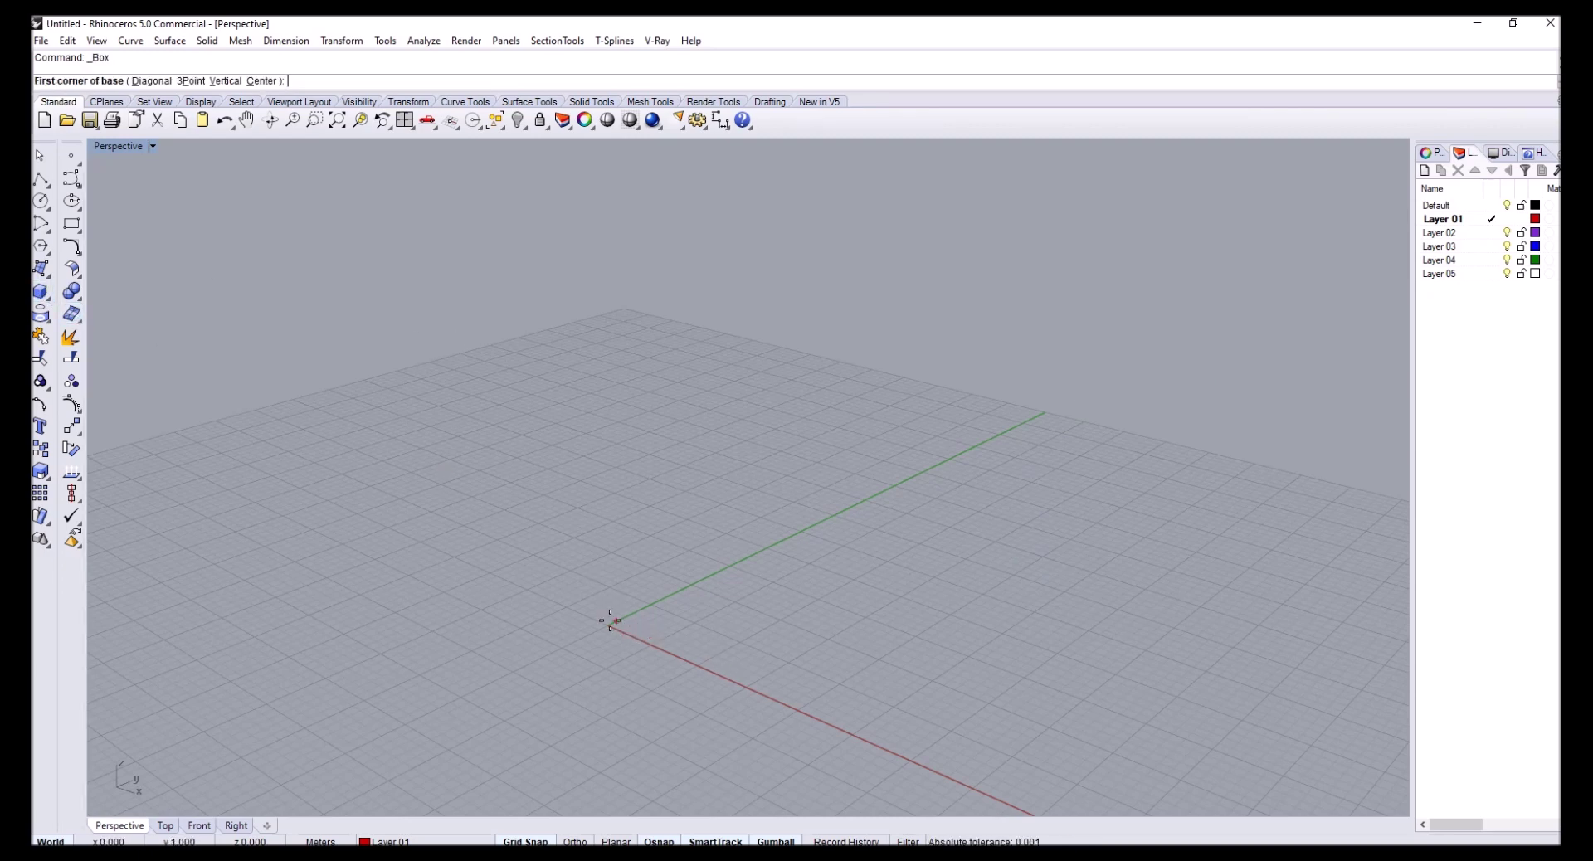
scroll(609, 621, "up", 5)
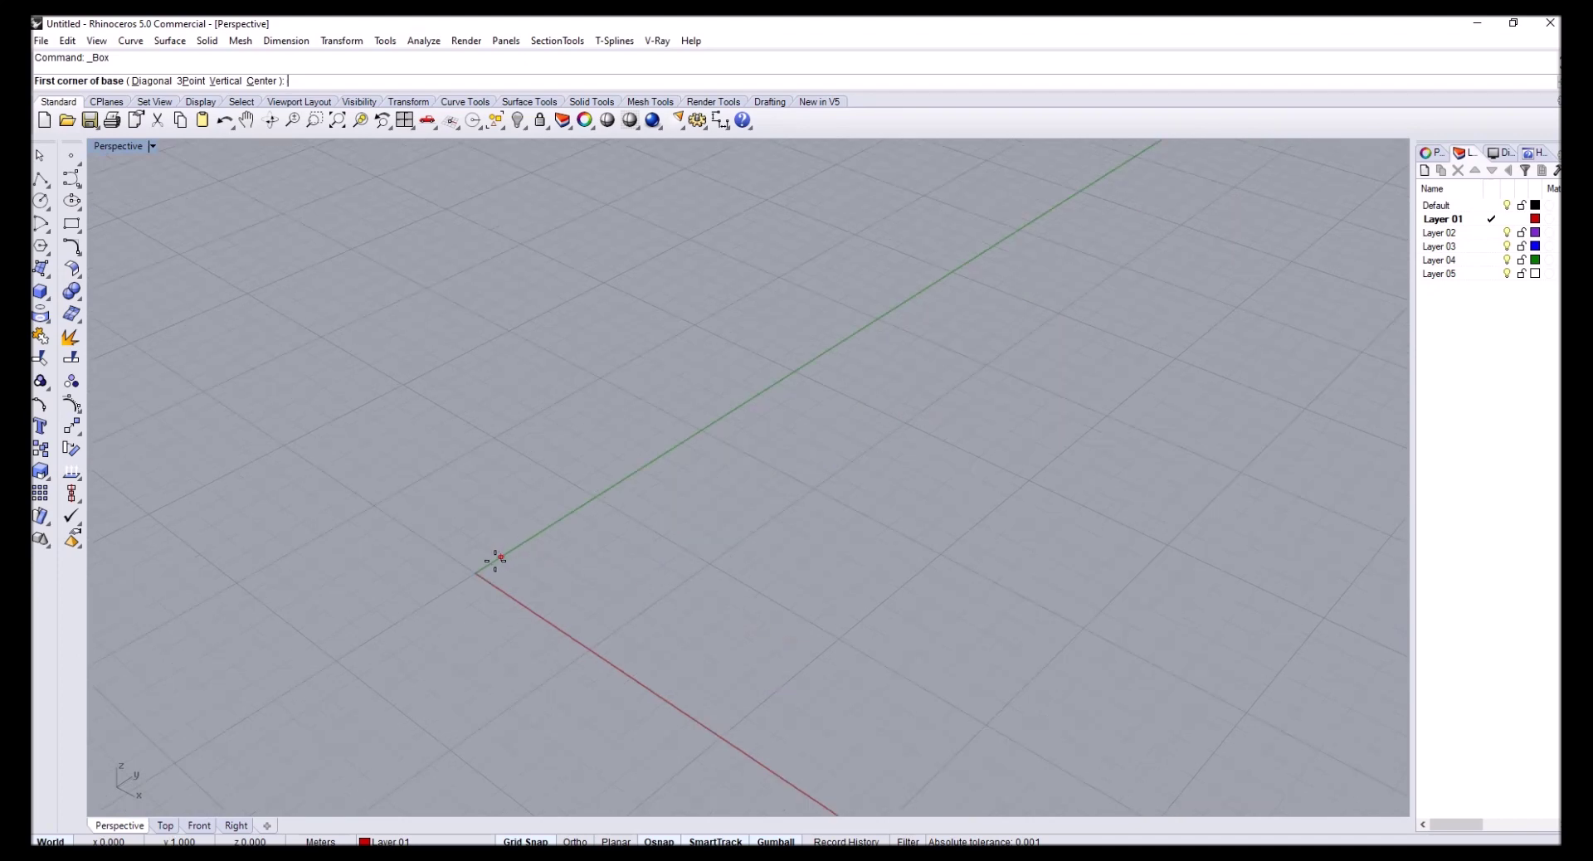
left_click(495, 559)
left_click(1031, 473)
scroll(1031, 448, "down", 4)
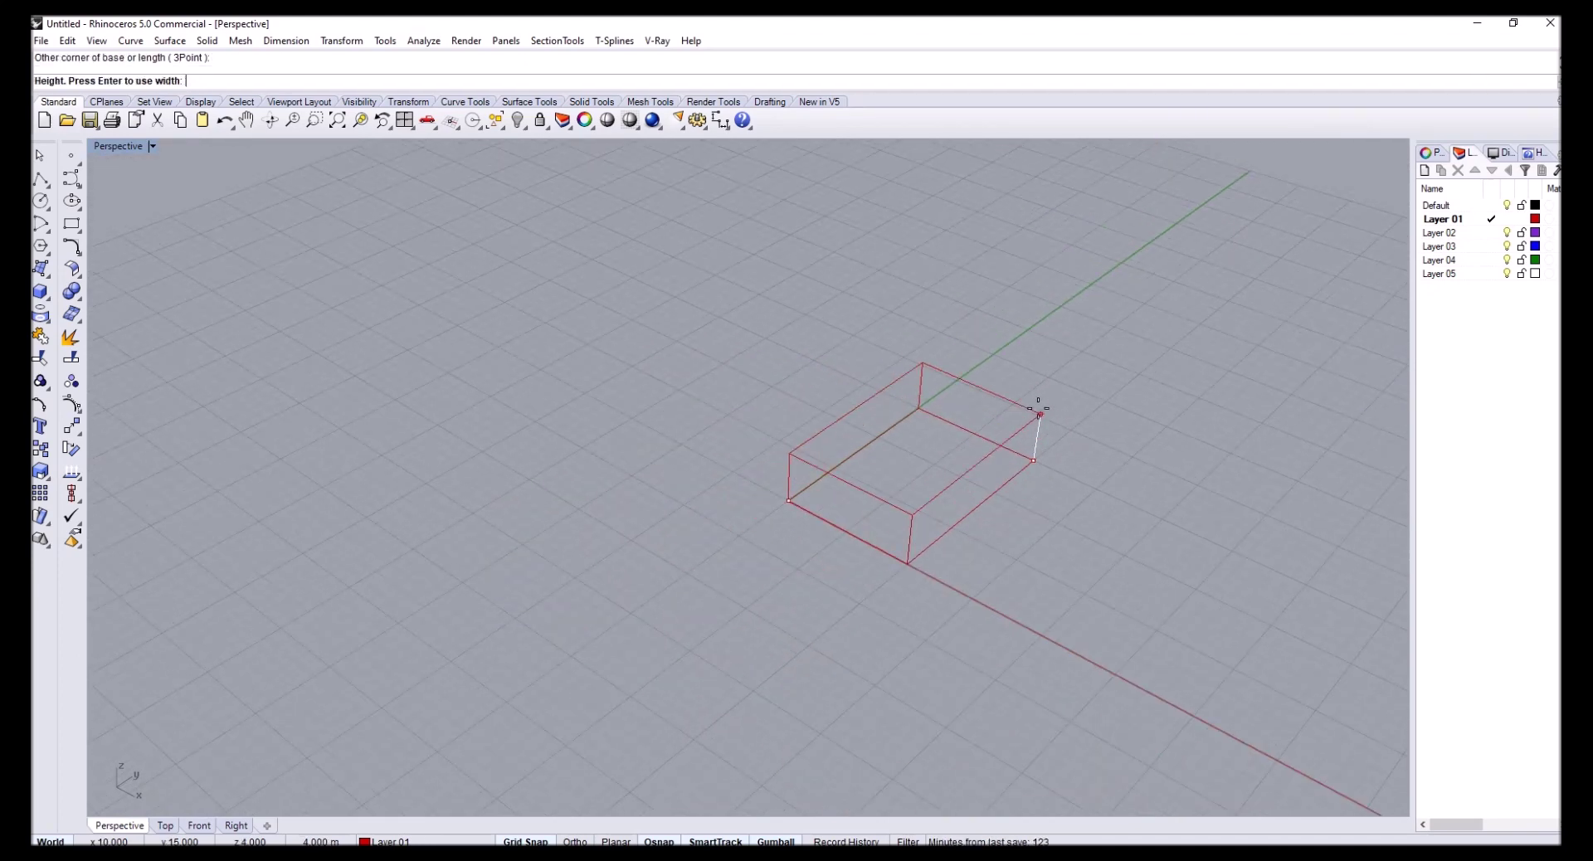
left_click(1037, 402)
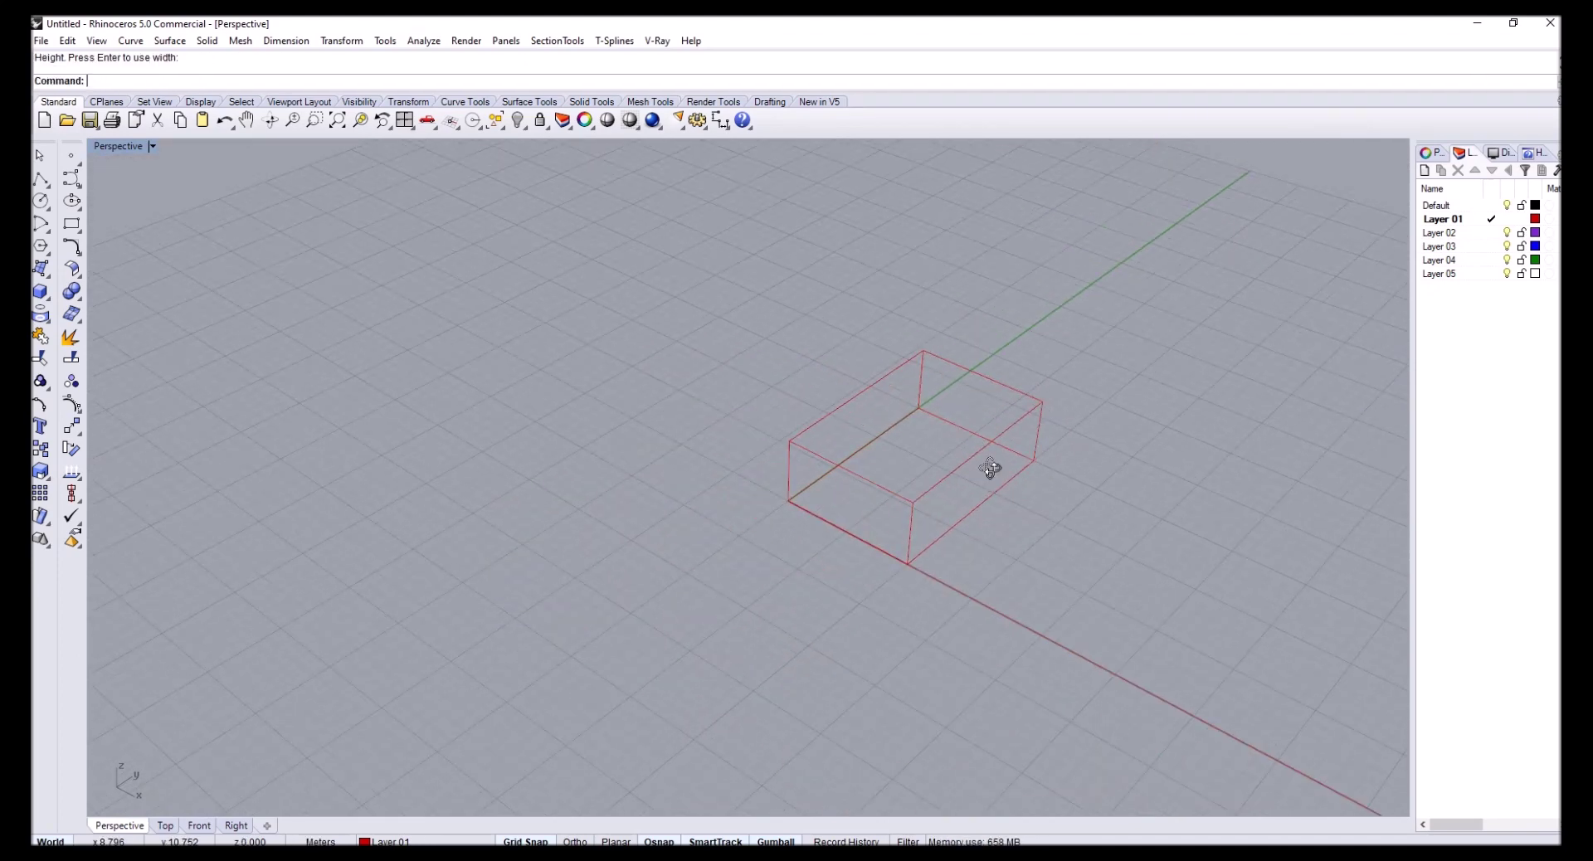
right_click_drag(988, 462, 832, 516)
left_click(831, 516)
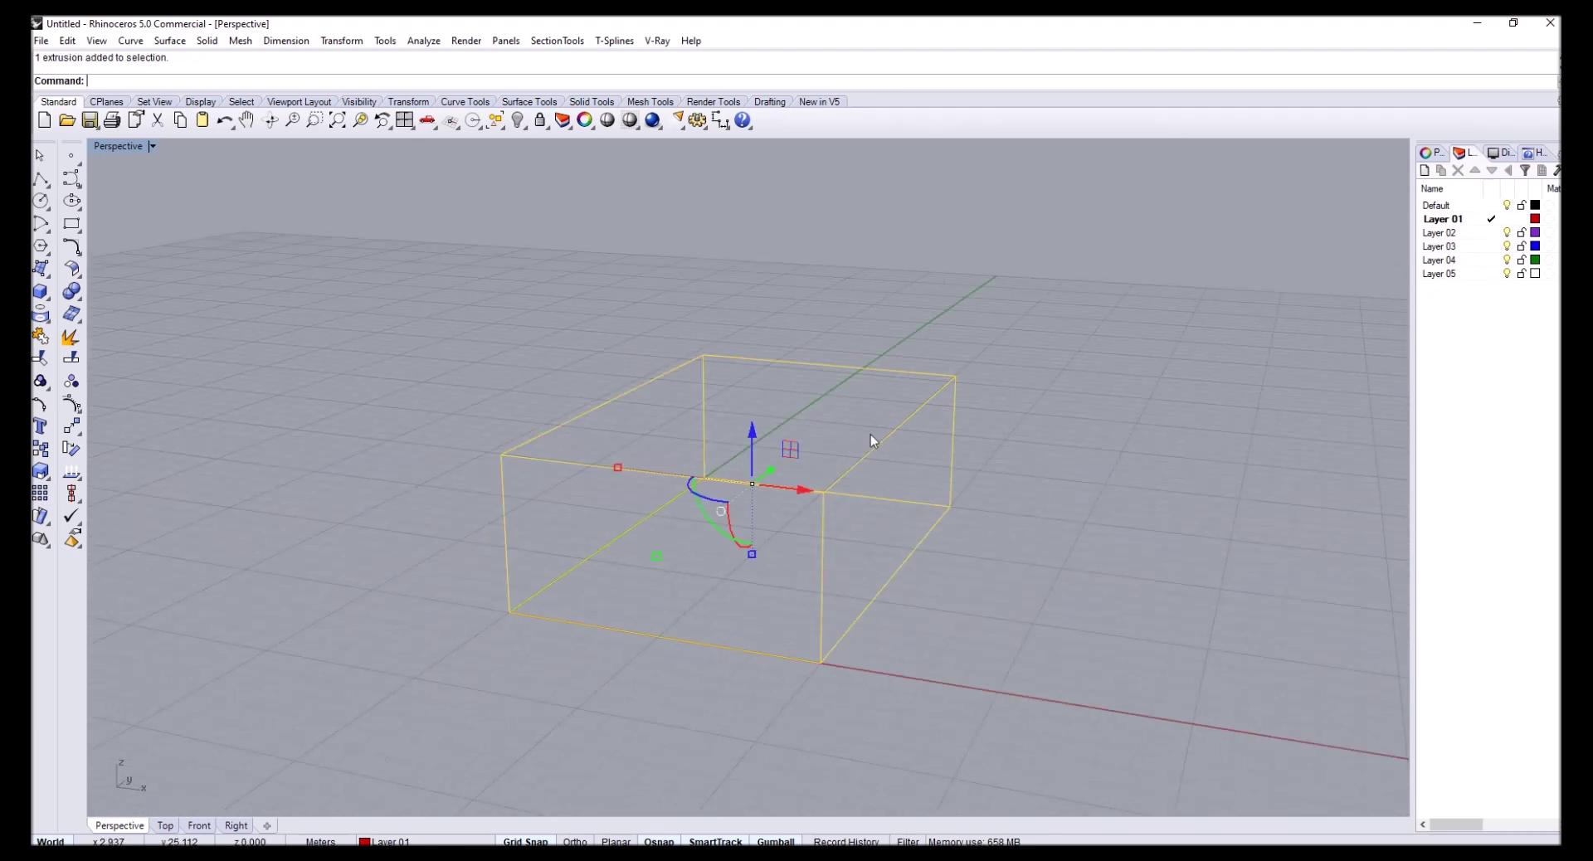
right_click_drag(870, 435, 635, 414)
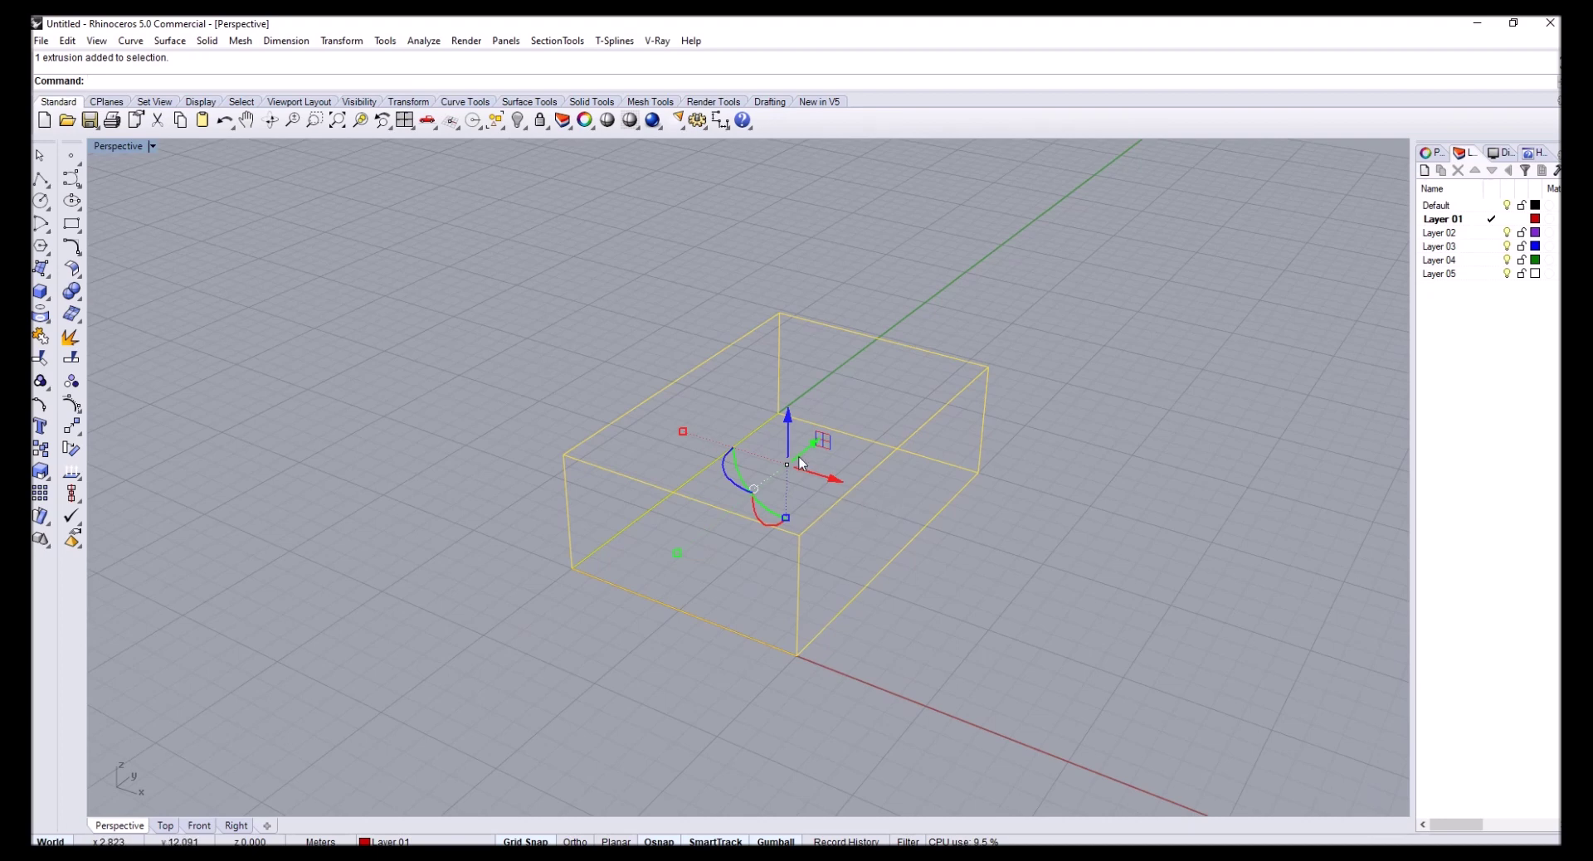
Make Default the current layer and extract the box's edges with ExtractWireframe
type("Extrac")
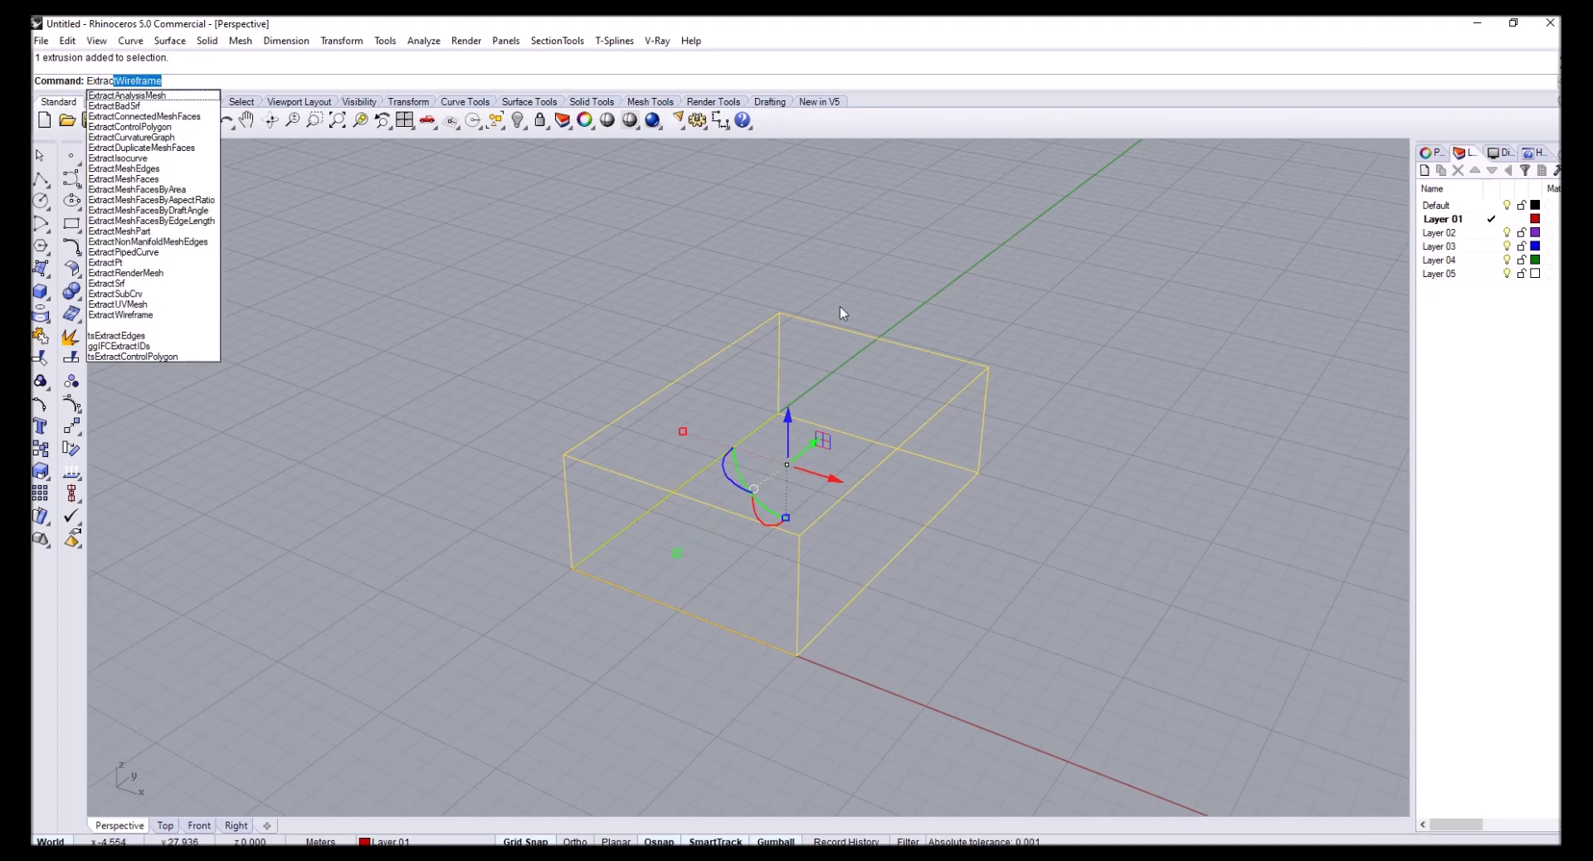
left_click(1440, 204)
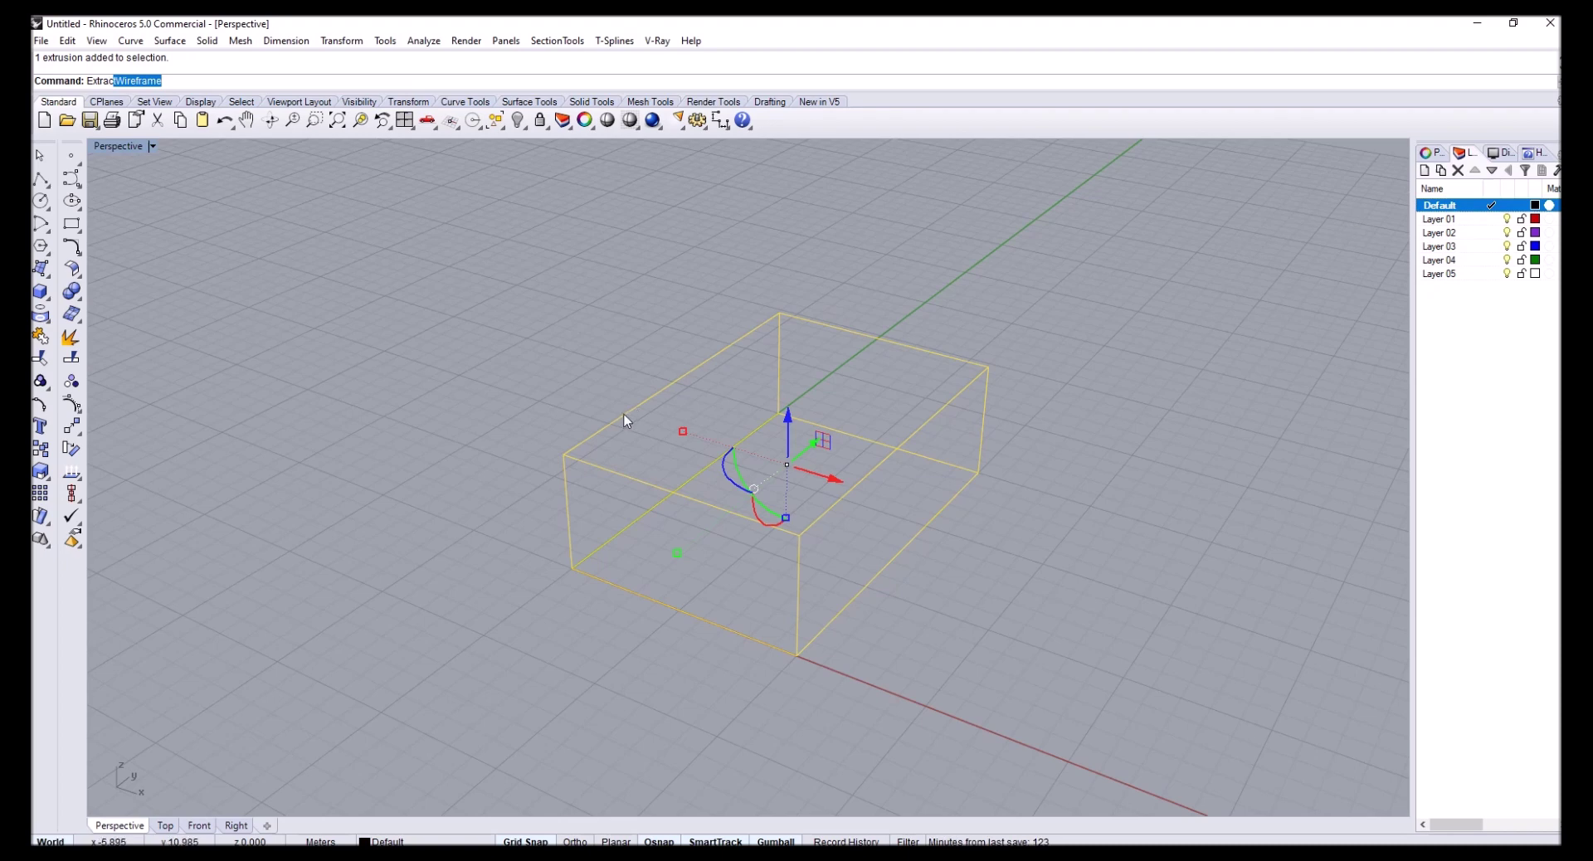
key("Return")
Pick the box extrusion from the overlapping edge objects and delete it, keeping its edge curves
left_click(786, 459)
left_click(812, 428)
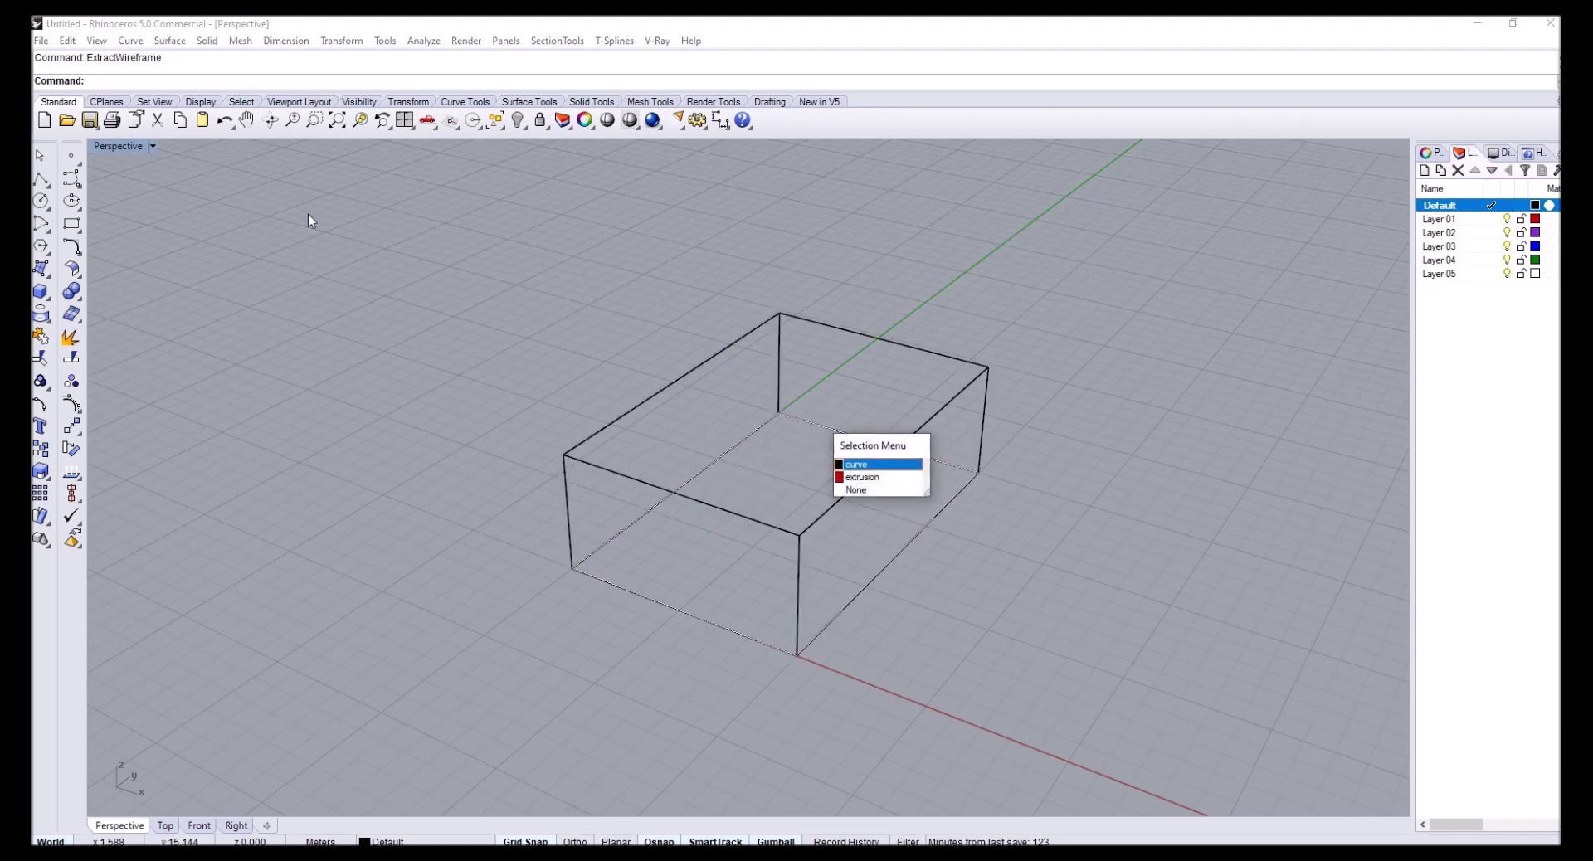
key("Escape")
left_click(119, 146)
key("Escape")
left_click(845, 331)
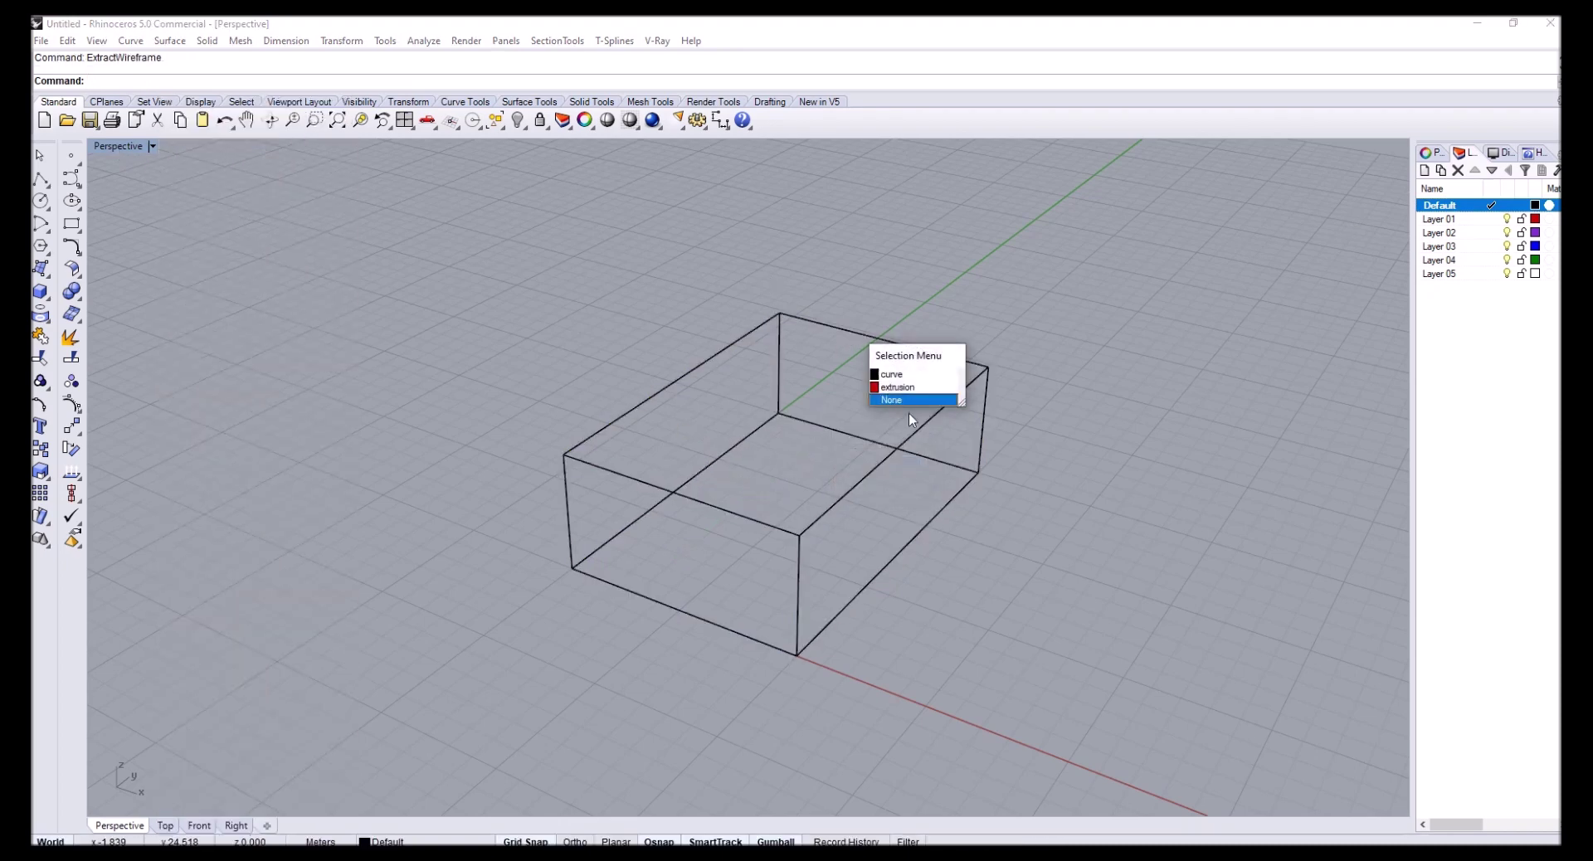
left_click(893, 383)
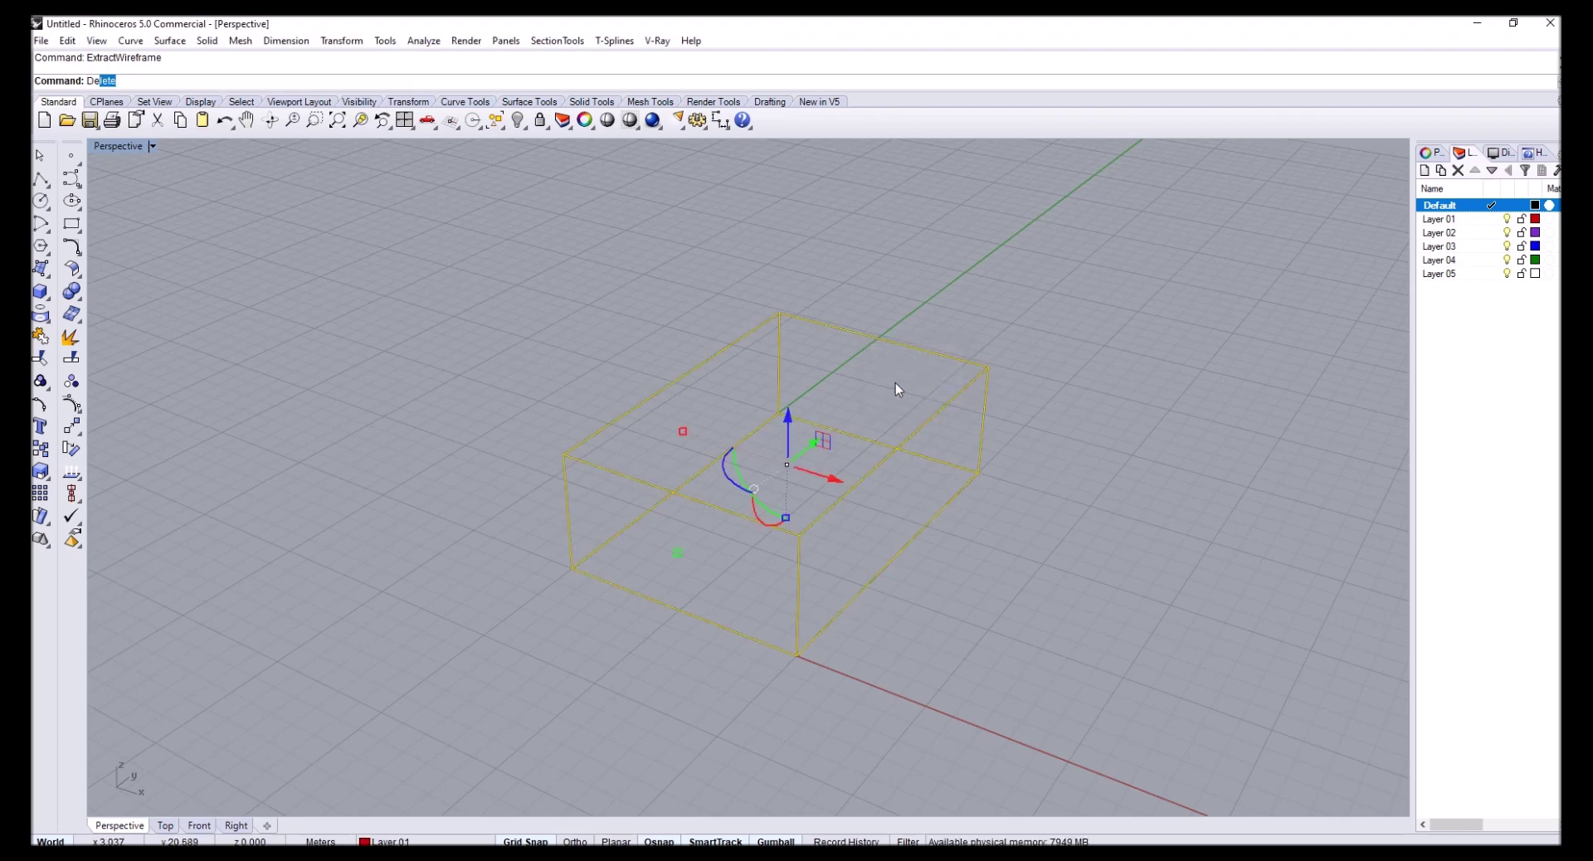
key("Delete")
right_click_drag(857, 451, 763, 382)
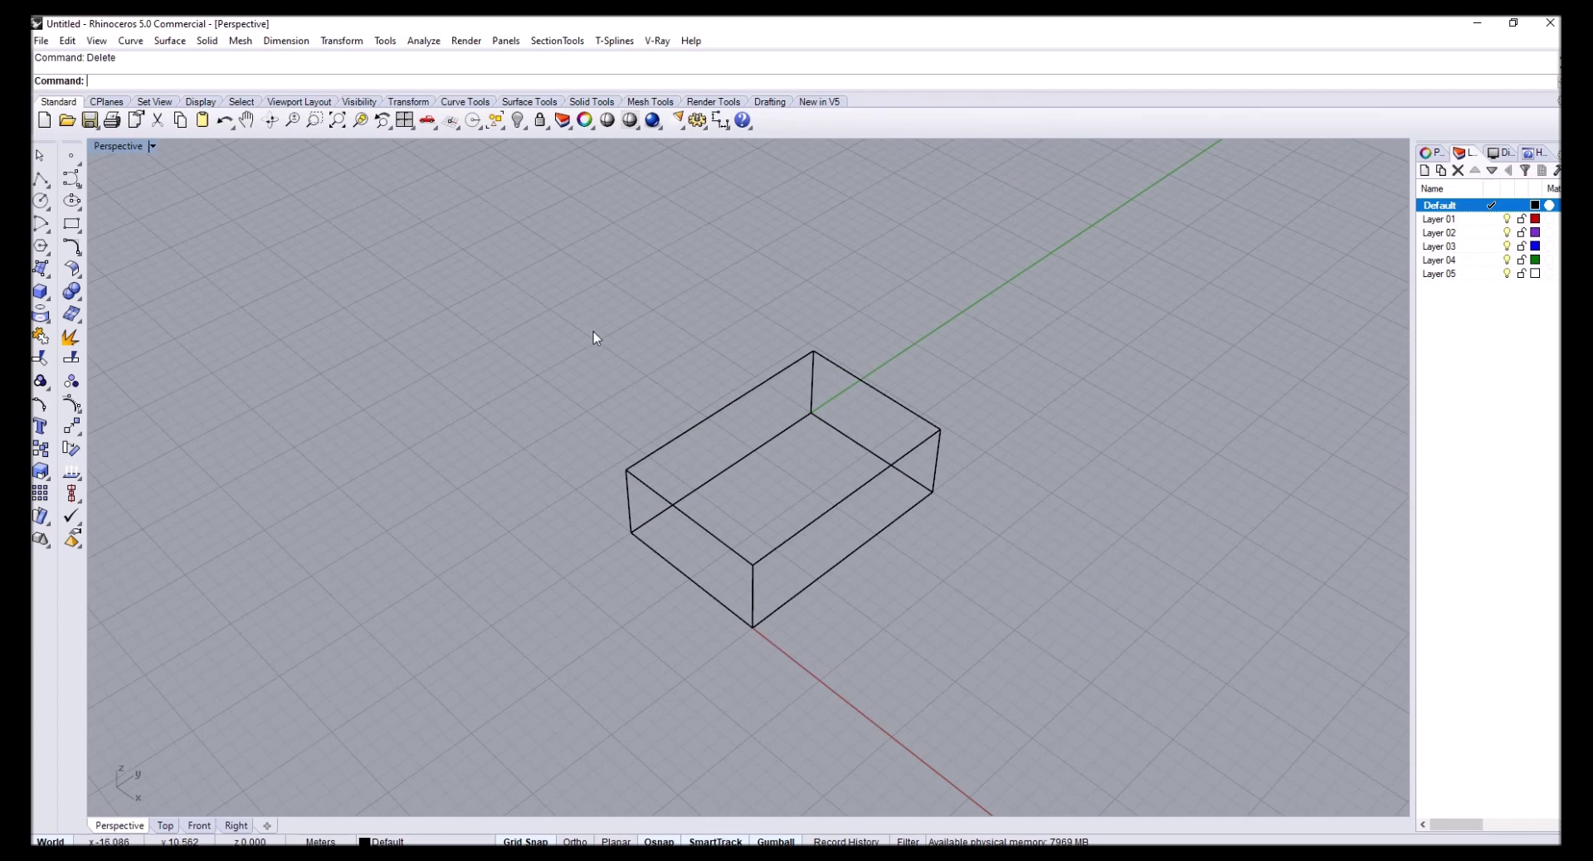
Maximize the Top viewport and pan and zoom to frame the box's rectangular outline
right_click_drag(668, 368, 669, 370)
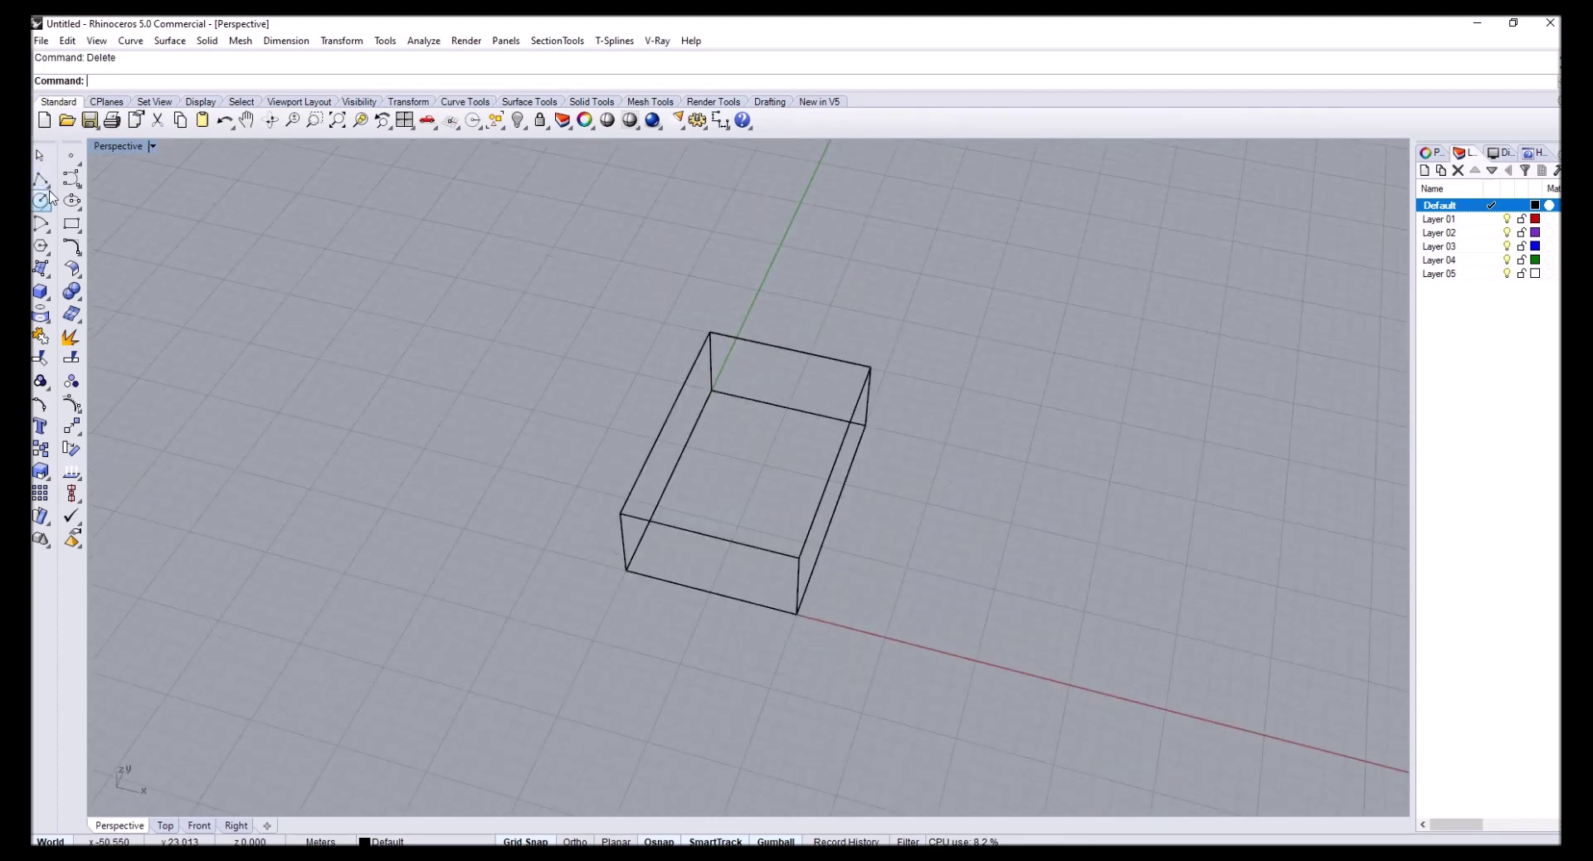
right_click_drag(816, 564, 756, 425)
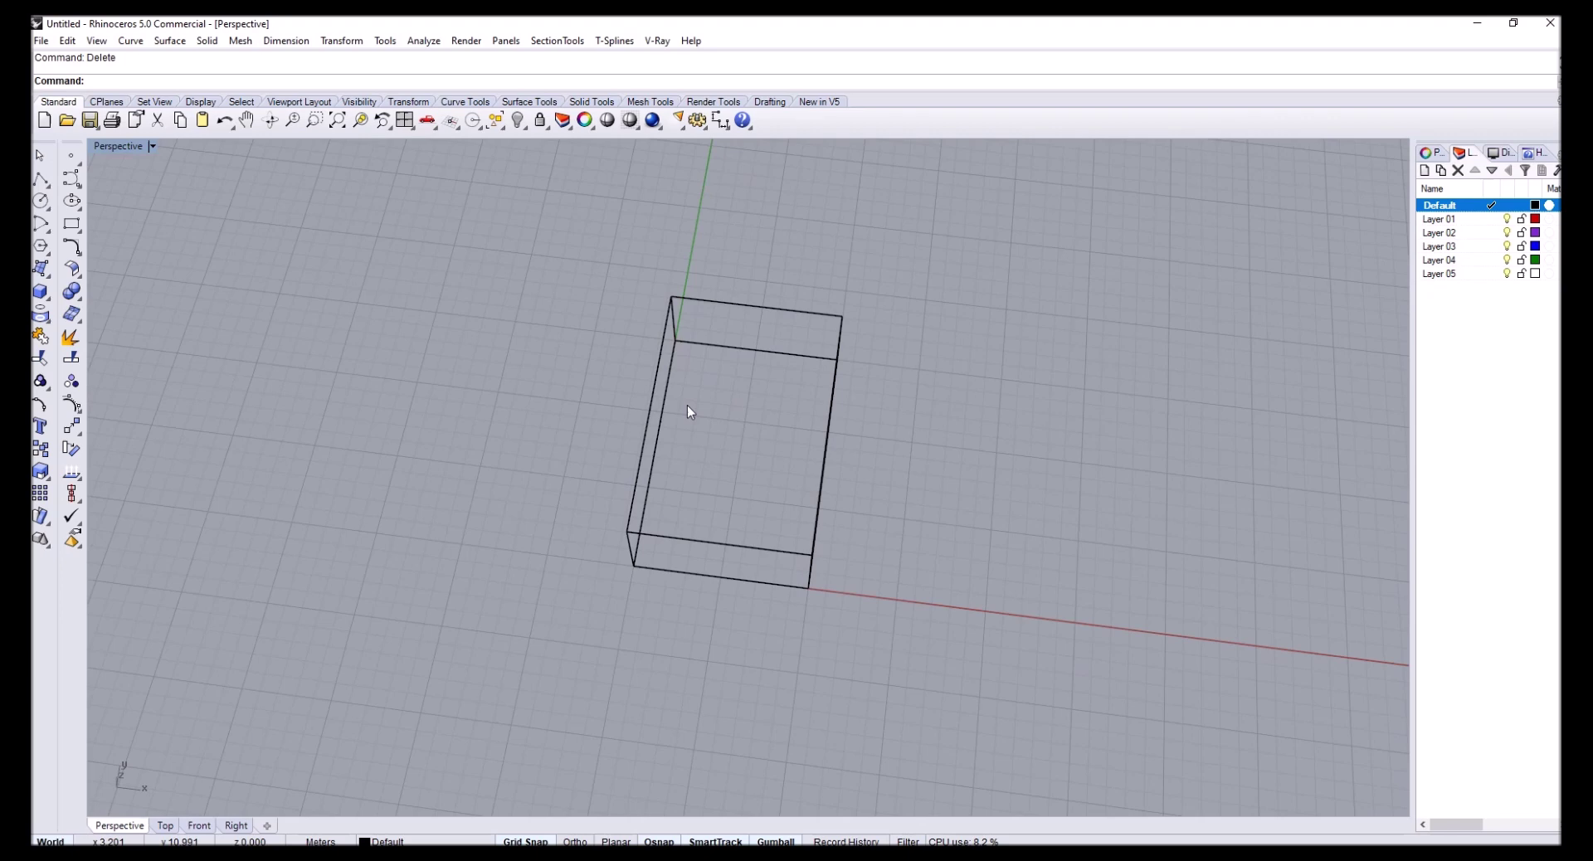
double_click(125, 146)
double_click(120, 146)
right_click_drag(519, 605, 757, 574)
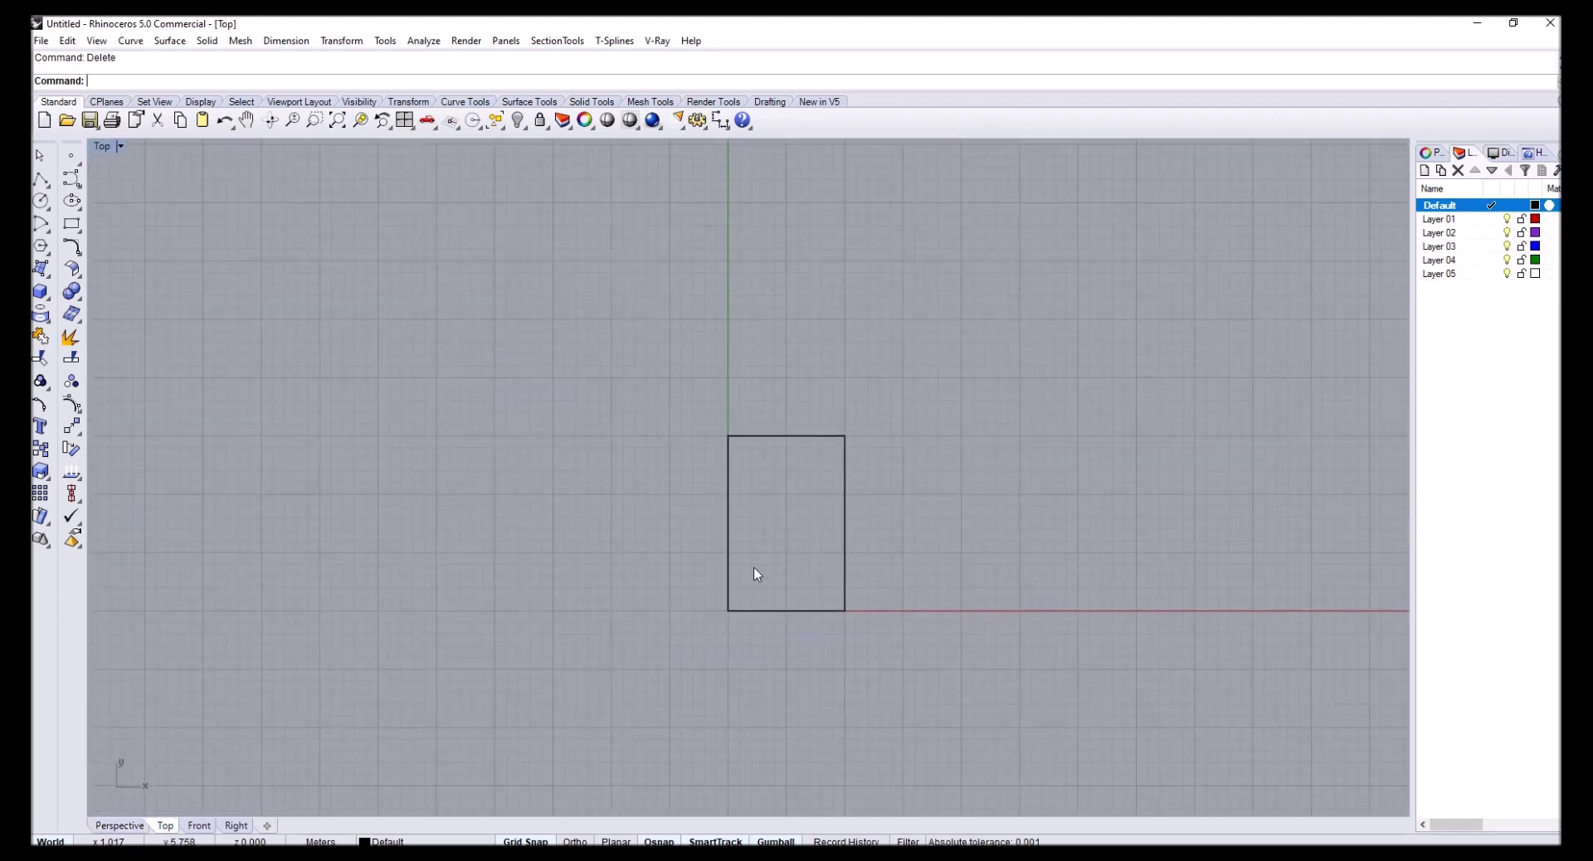
scroll(757, 575, "up", 3)
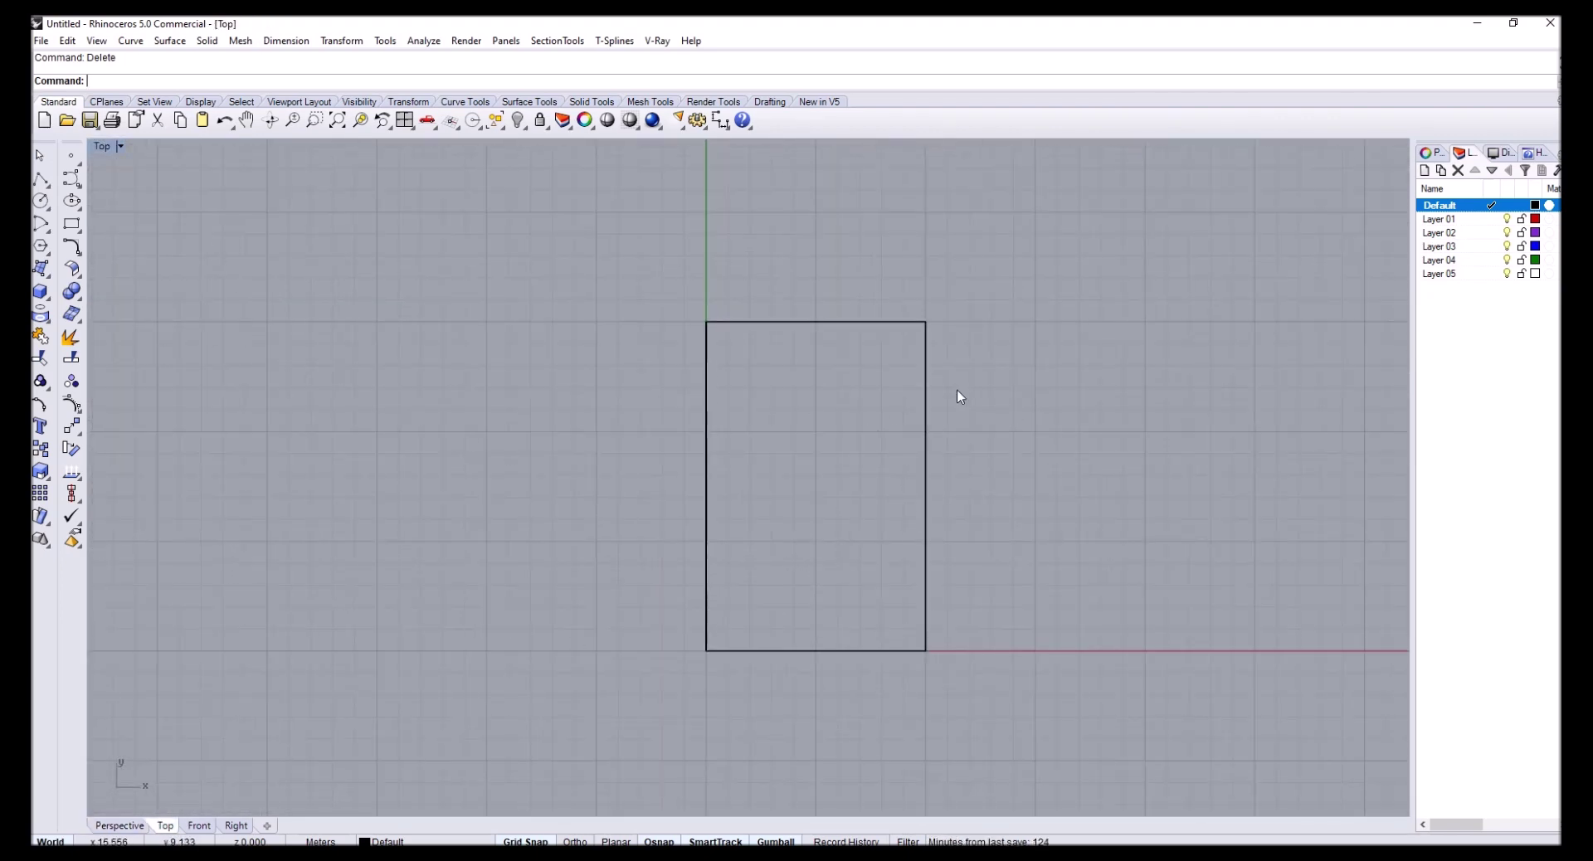
scroll(822, 363, "down", 2)
right_click_drag(954, 558, 942, 508)
scroll(790, 372, "up", 2)
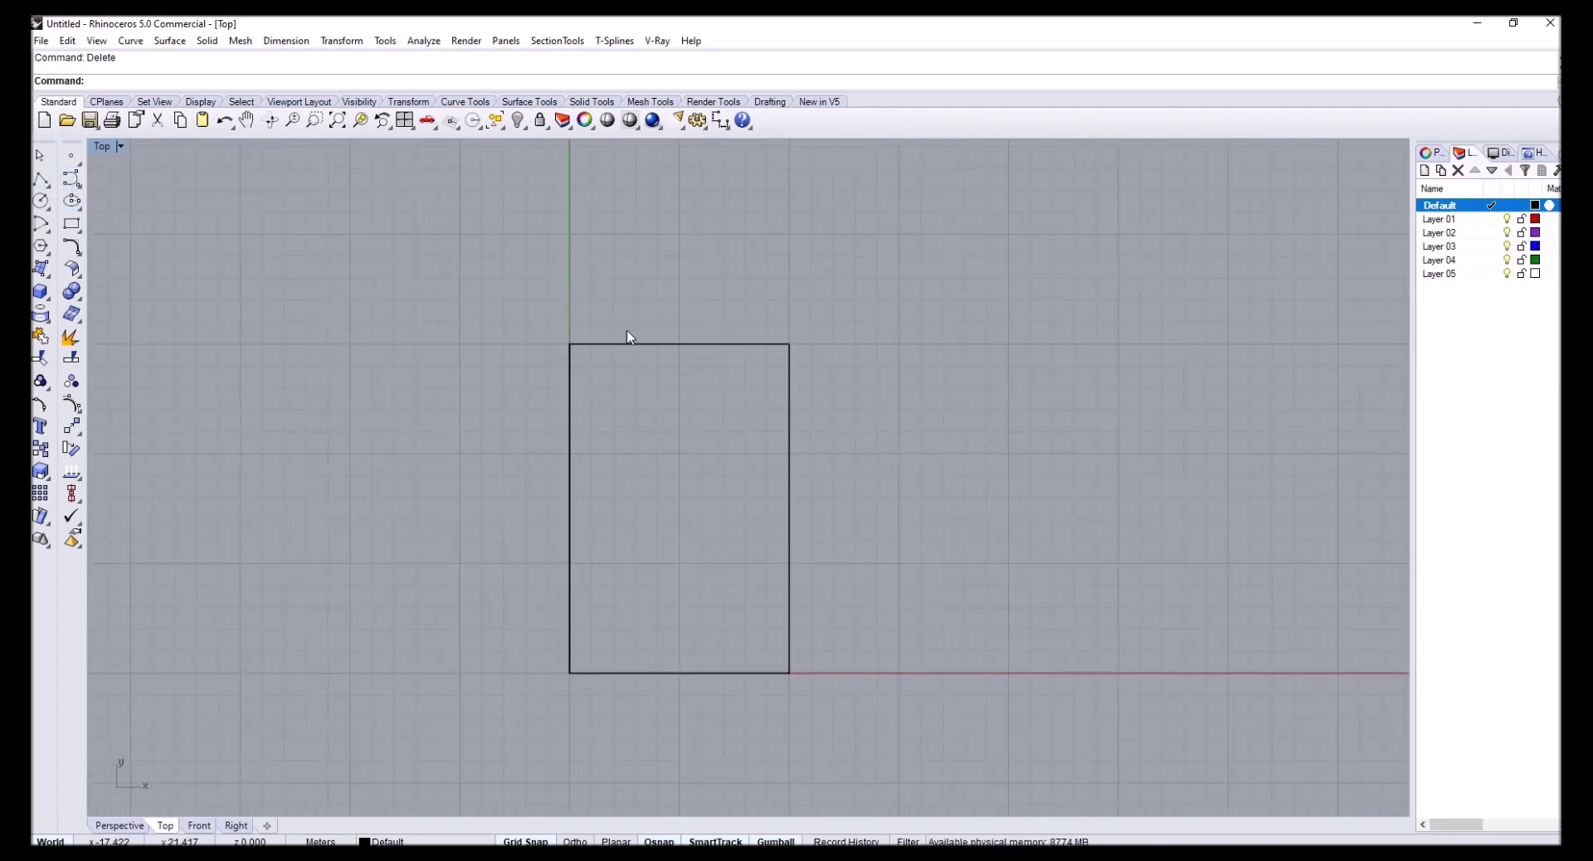
scroll(975, 498, "down", 3)
scroll(899, 490, "up", 3)
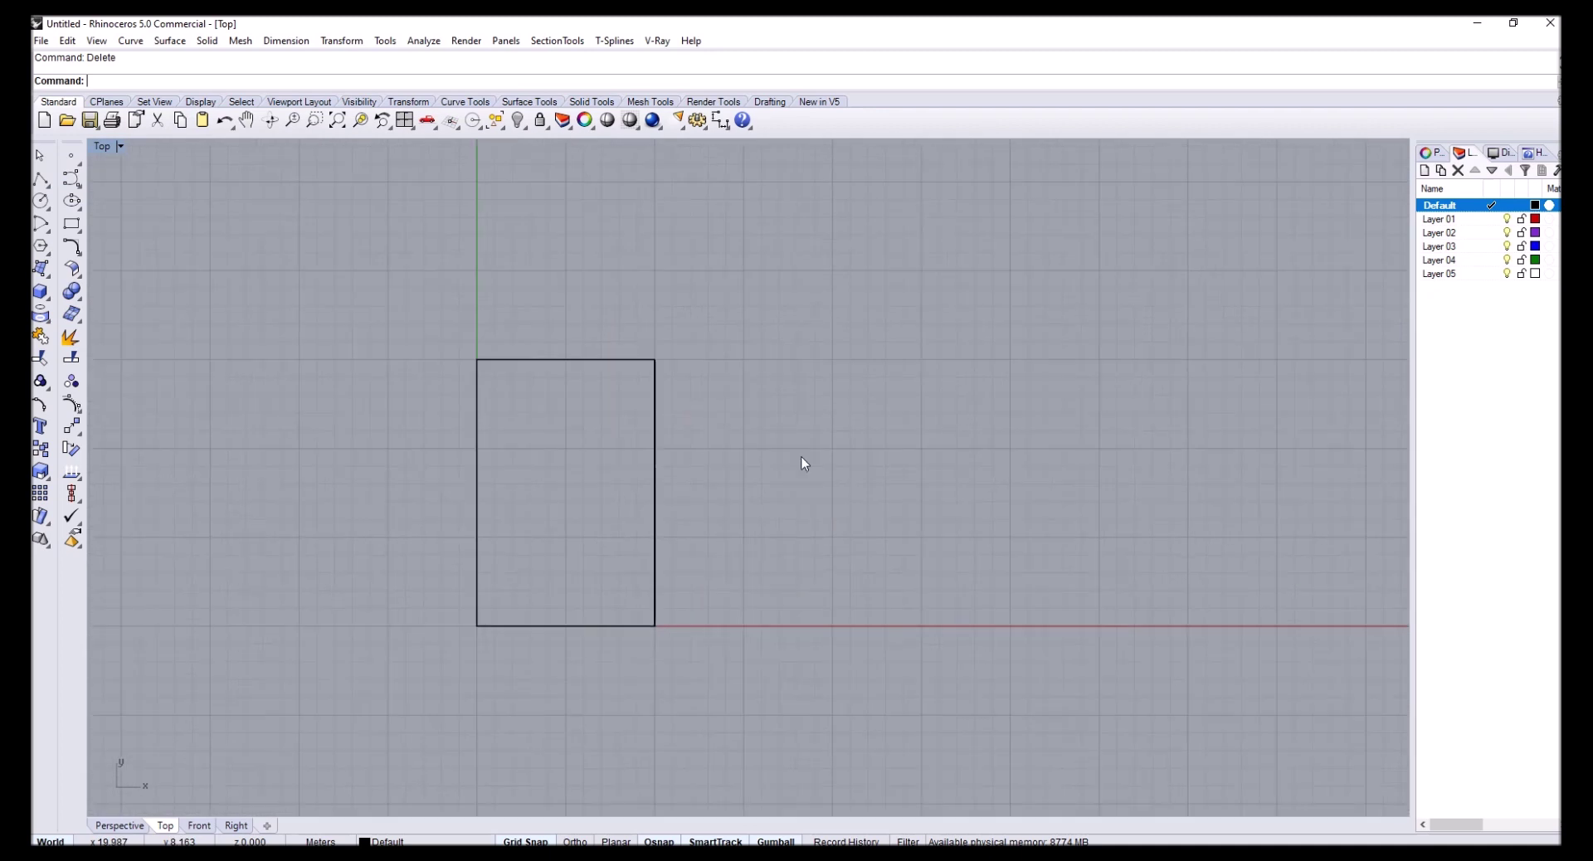
Draw a five-point control-point S-curve beside the box in the Top view
left_click(71, 181)
scroll(780, 478, "up", 2)
scroll(800, 292, "down", 1)
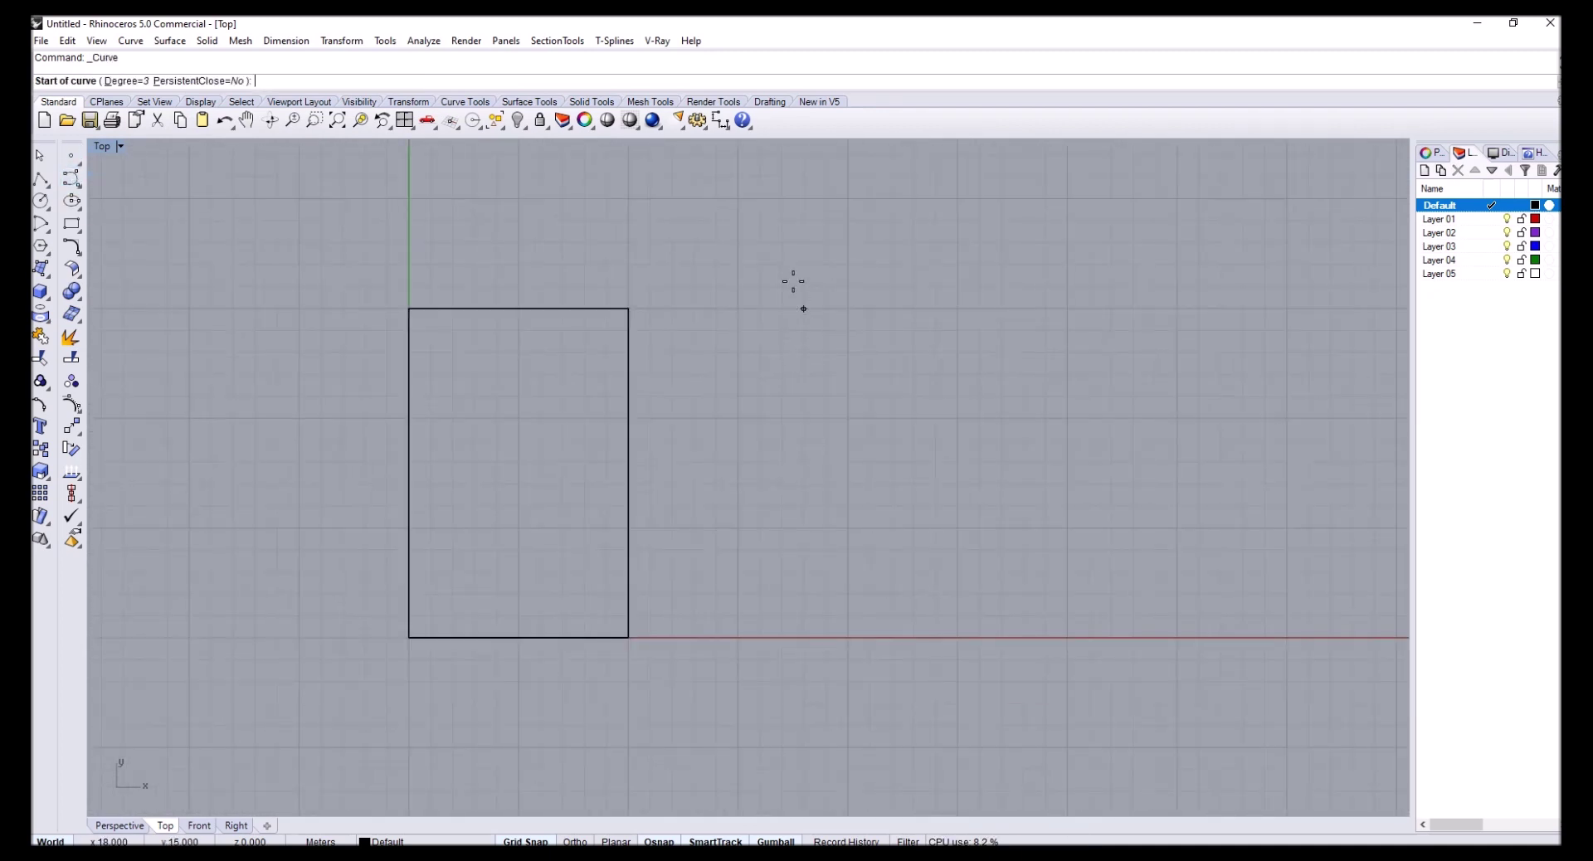
left_click(782, 265)
left_click(782, 374)
left_click(935, 441)
left_click(935, 549)
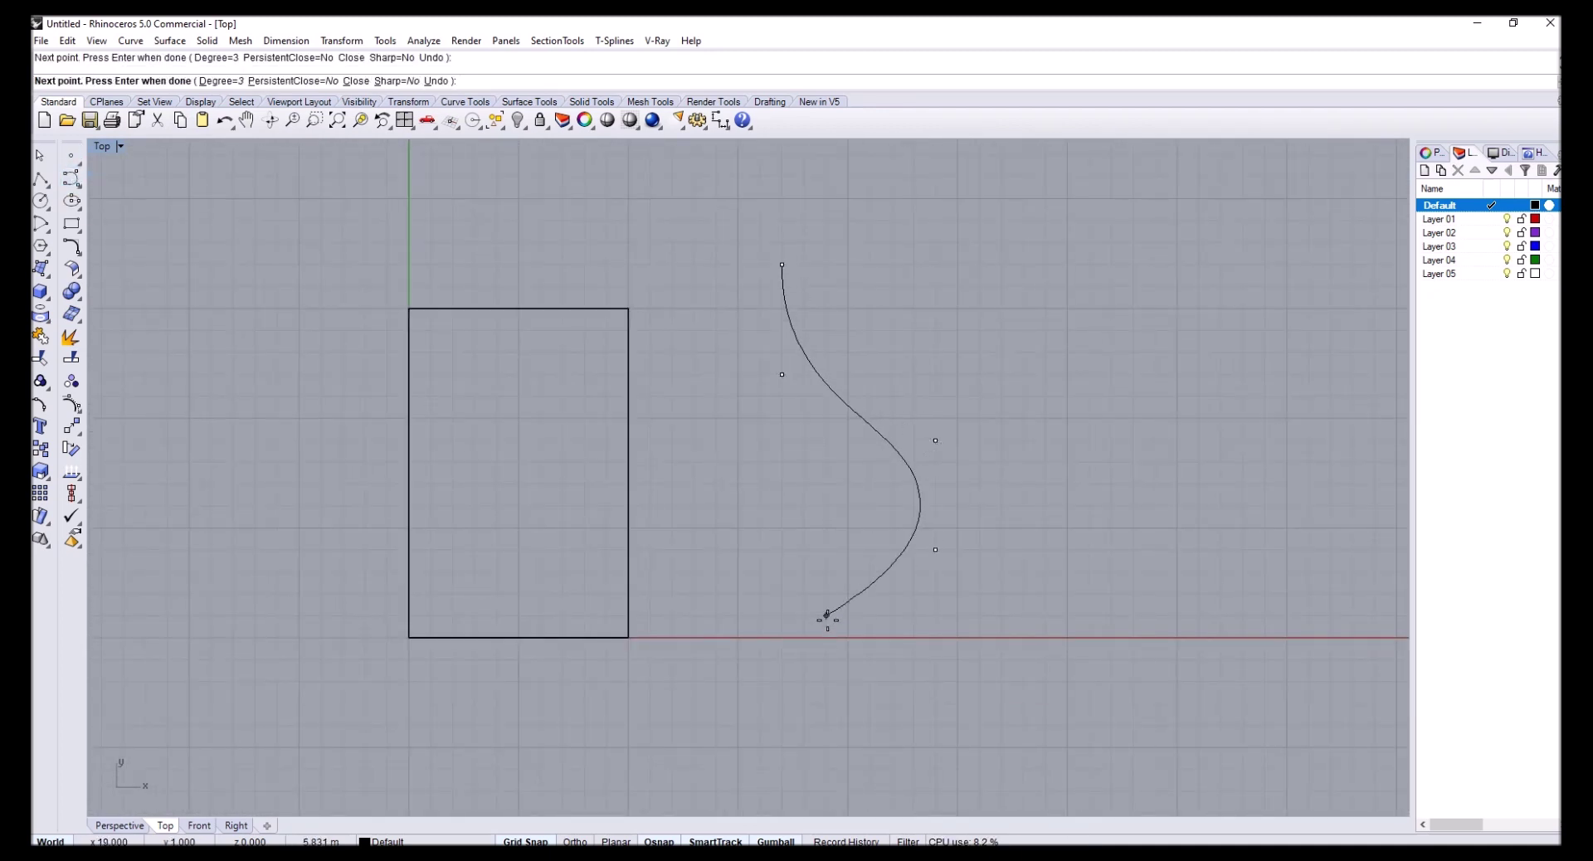
left_click(847, 727)
key("Return")
scroll(853, 622, "down", 1)
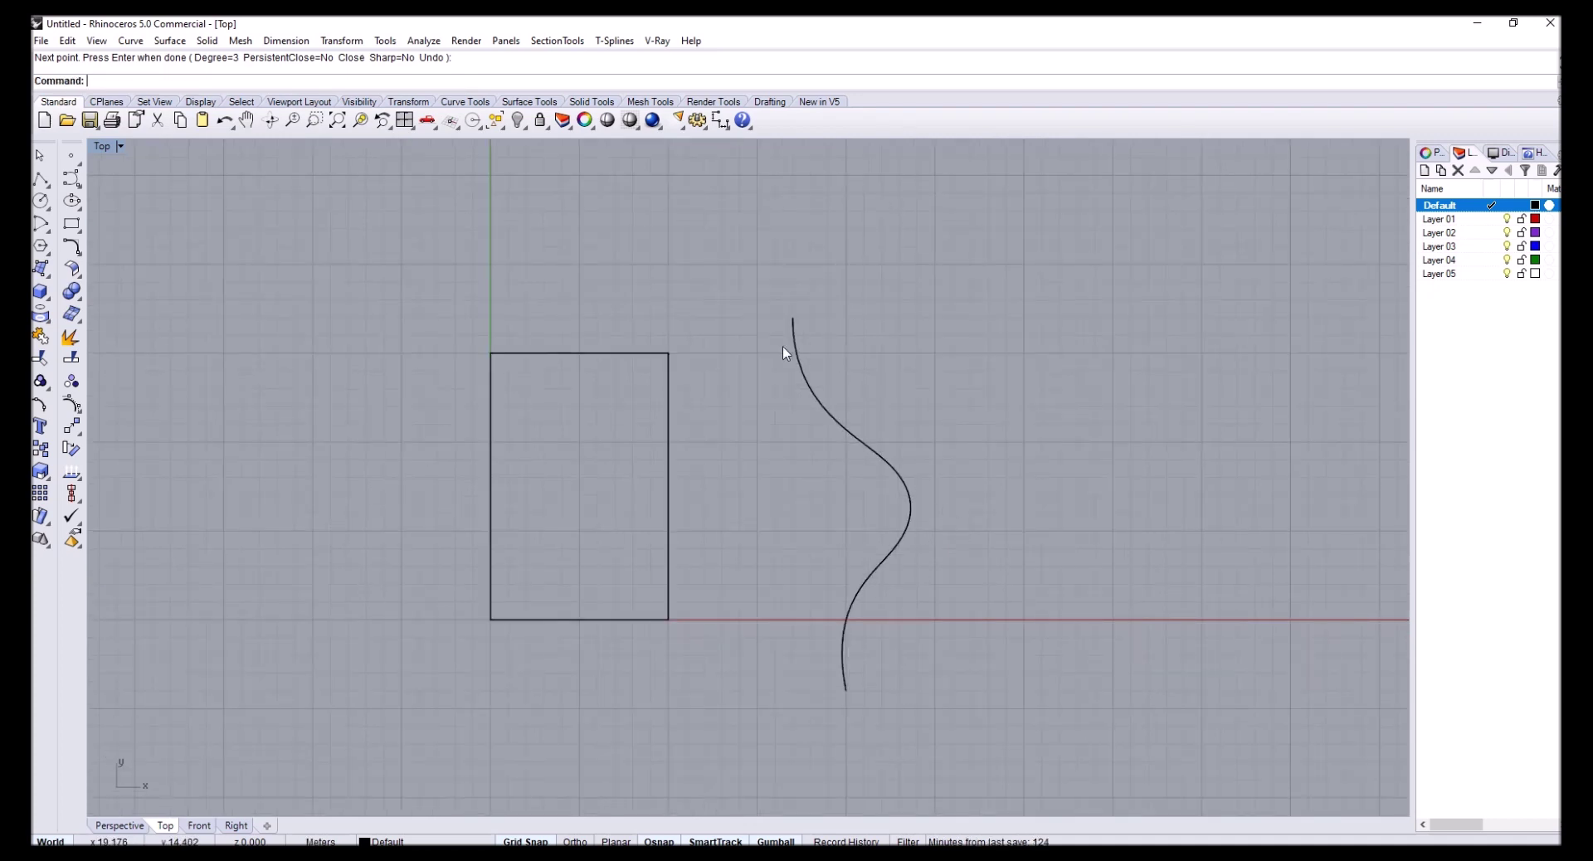
Check the S-curve in Perspective, then maximize the Right viewport
double_click(103, 145)
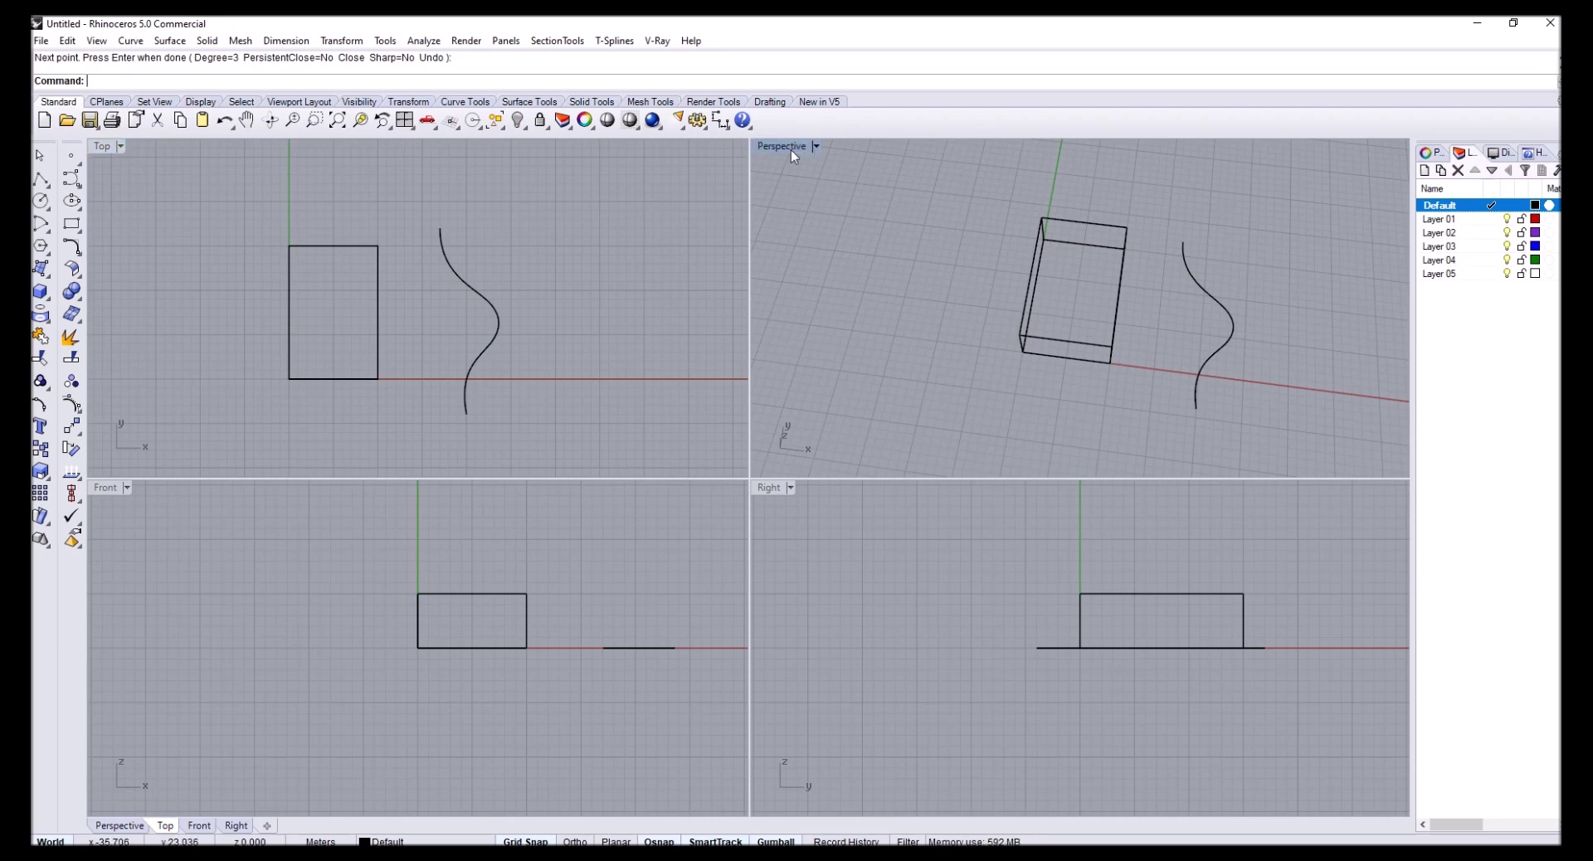
key("ctrl+m")
right_click_drag(1156, 495, 1045, 564)
double_click(120, 147)
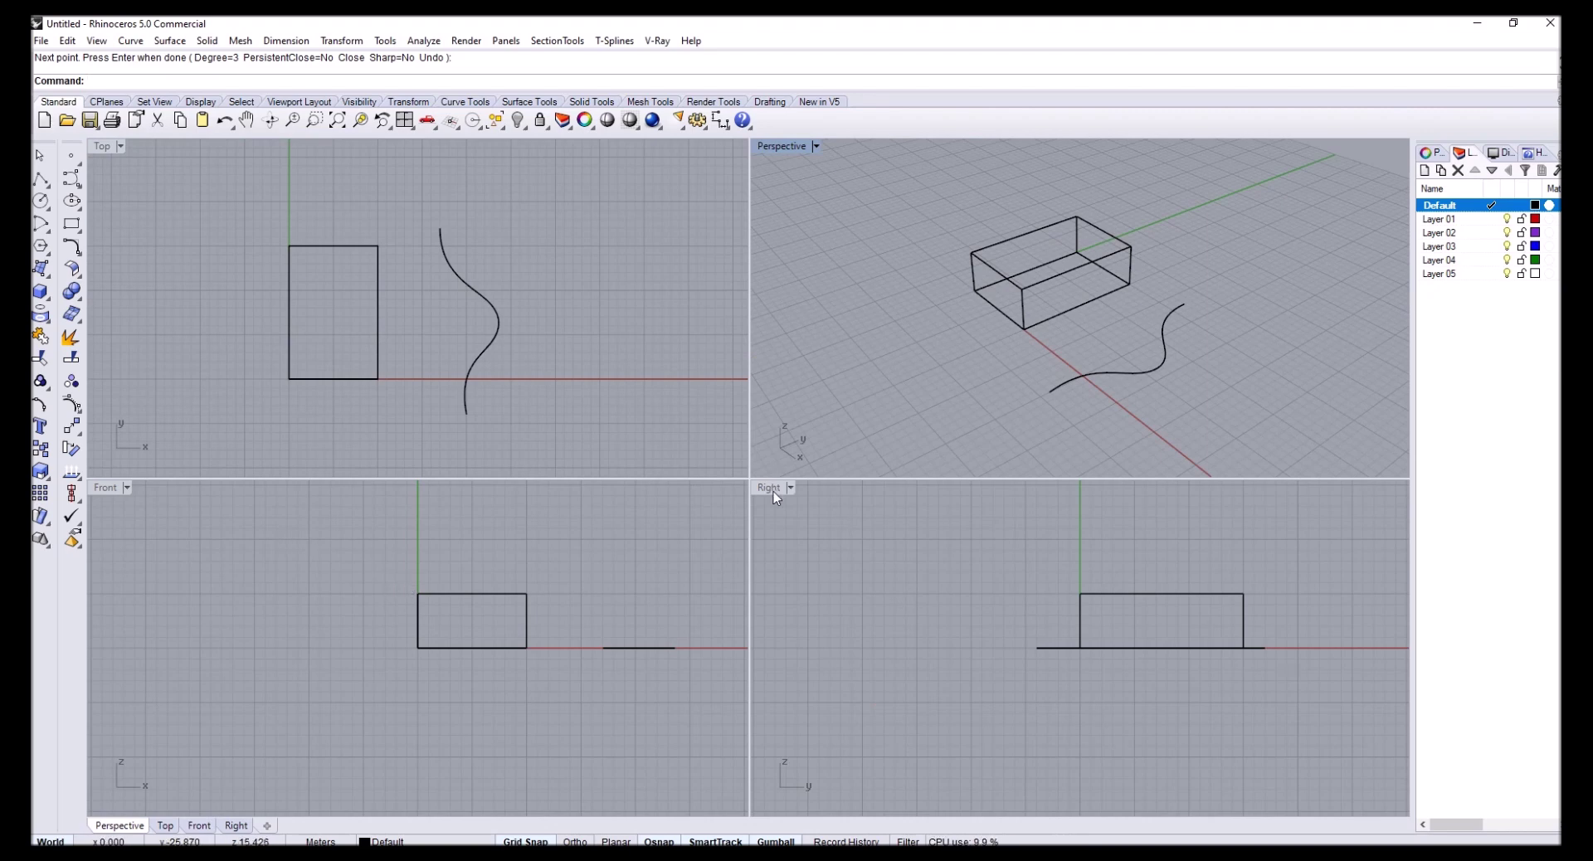
right_click_drag(1024, 566, 884, 608)
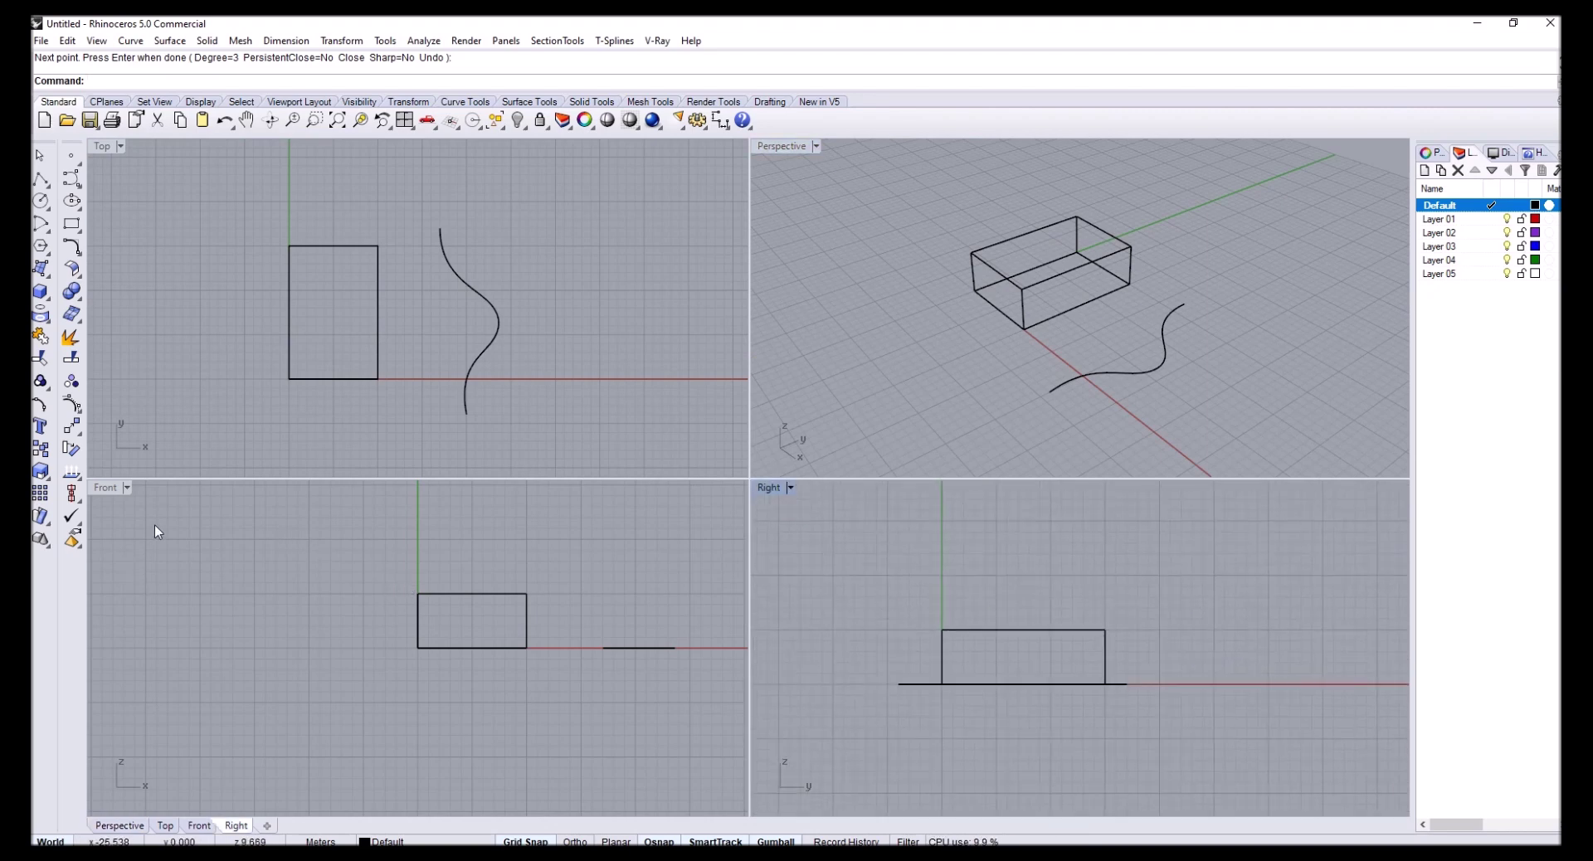
left_click(667, 655)
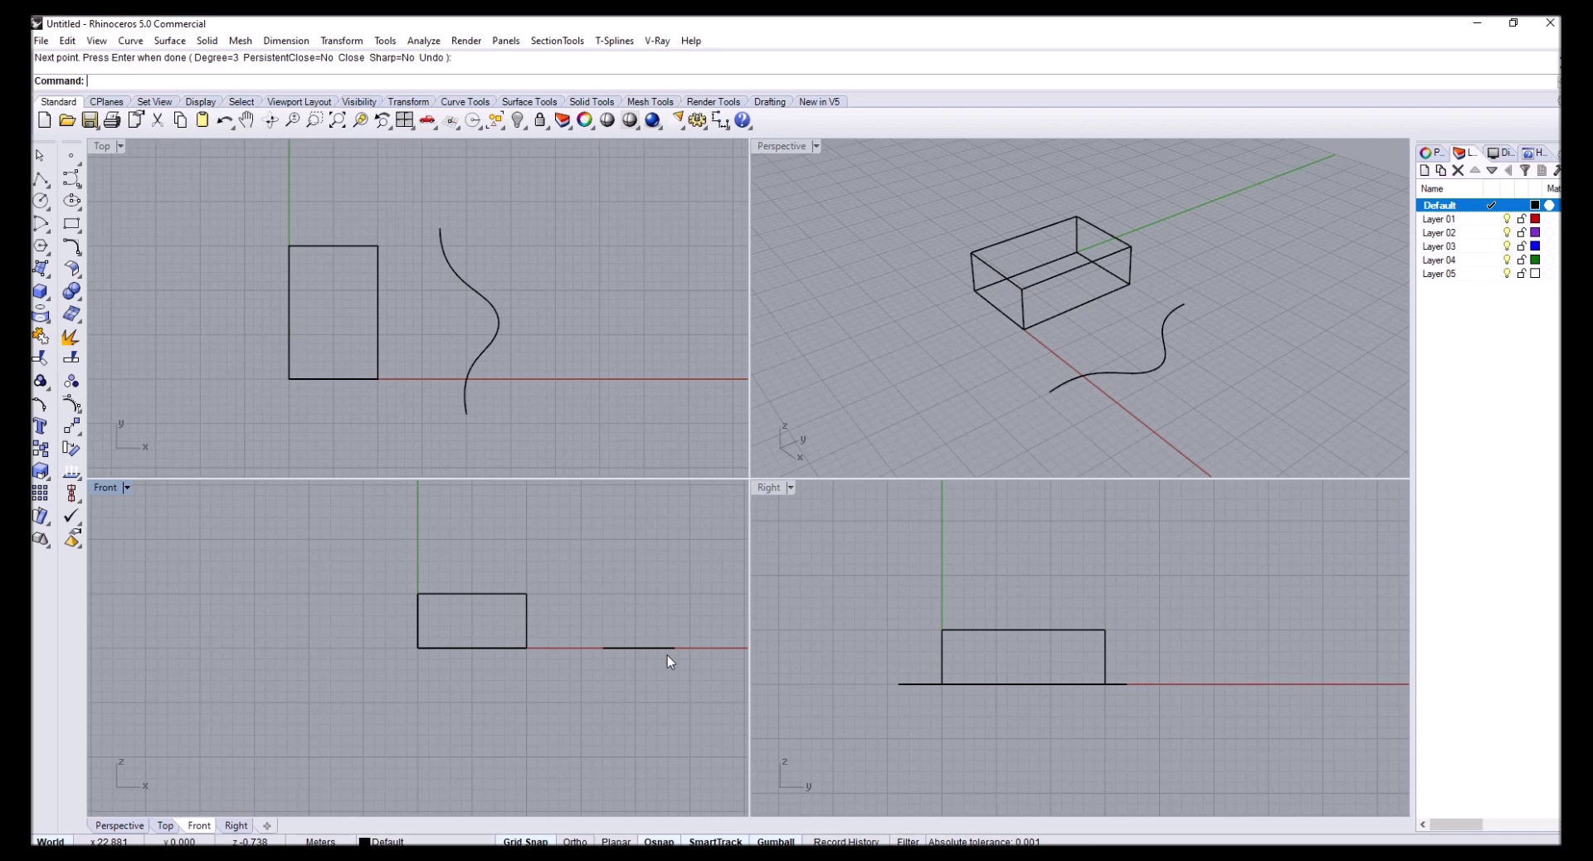
left_click(667, 652)
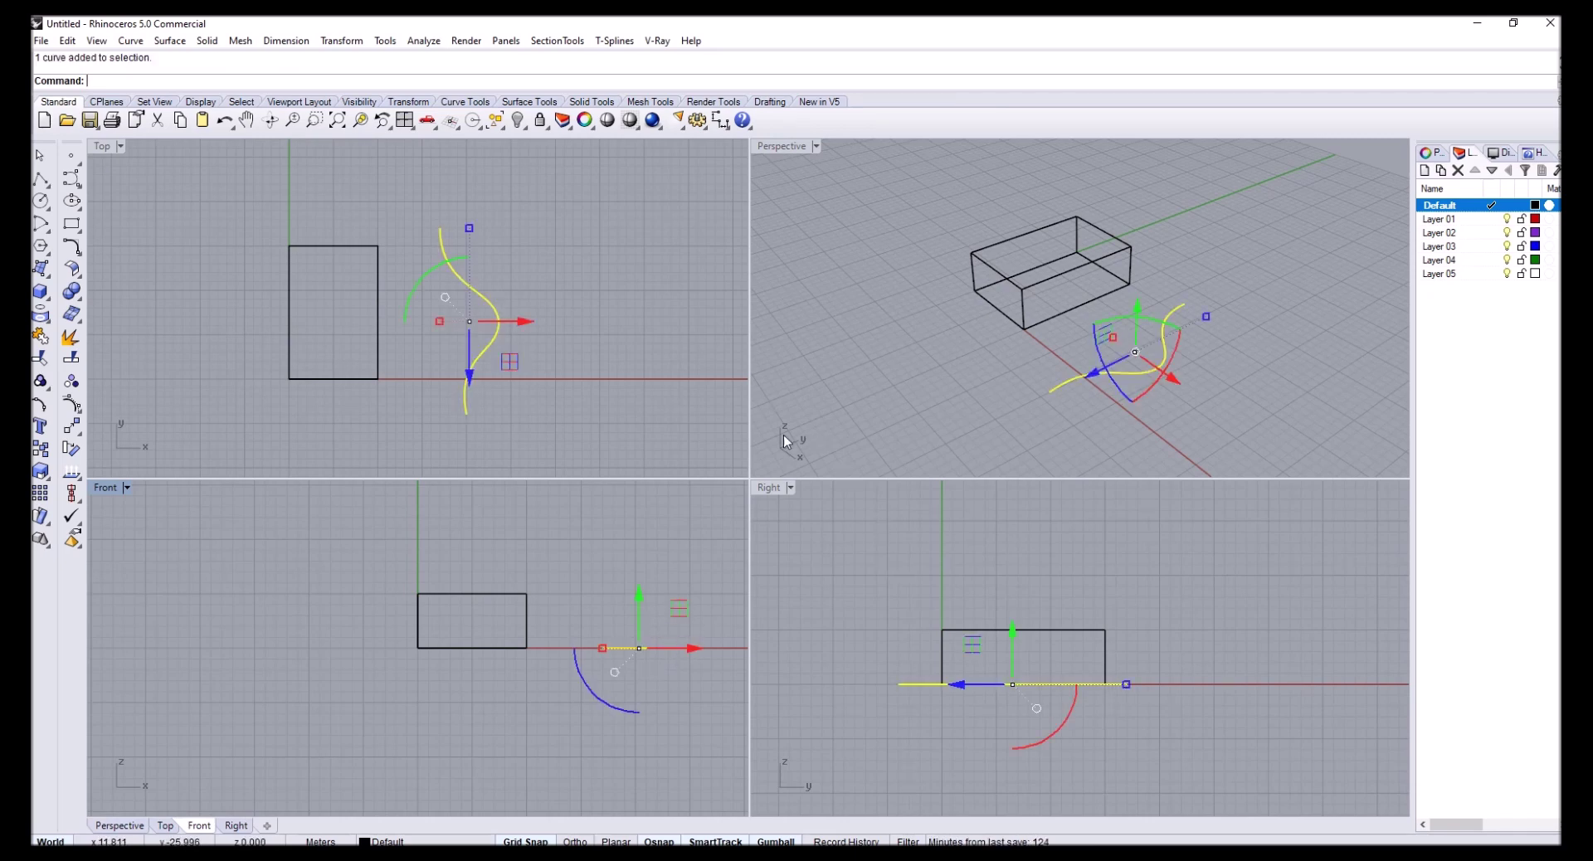
double_click(778, 490)
key("Escape")
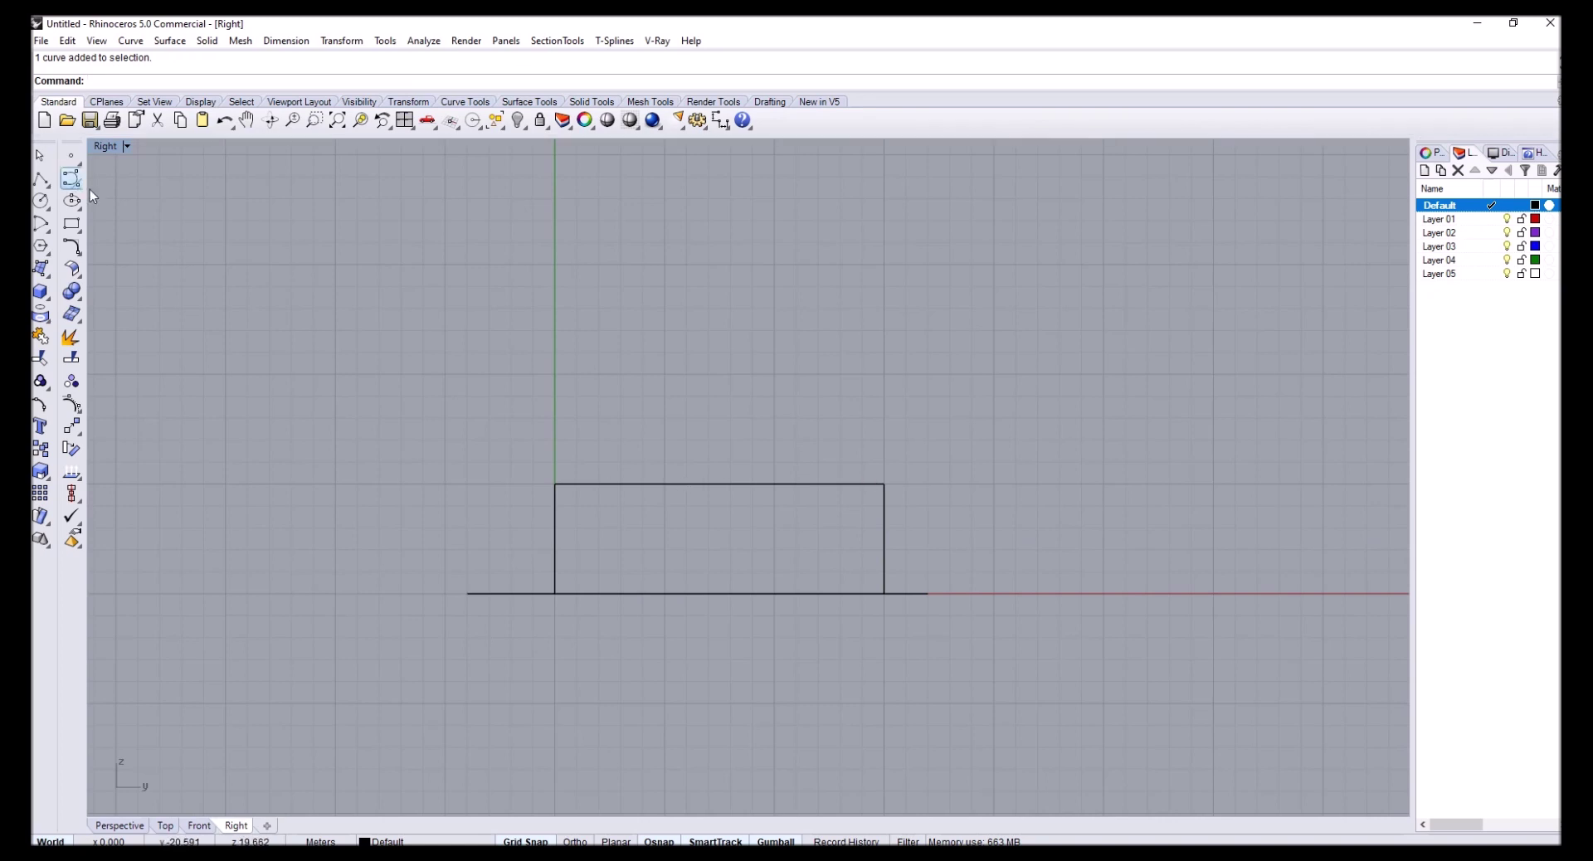
Draw a six-point wavy control-point curve across the box in the Right view
left_click(71, 178)
scroll(634, 581, "up", 2)
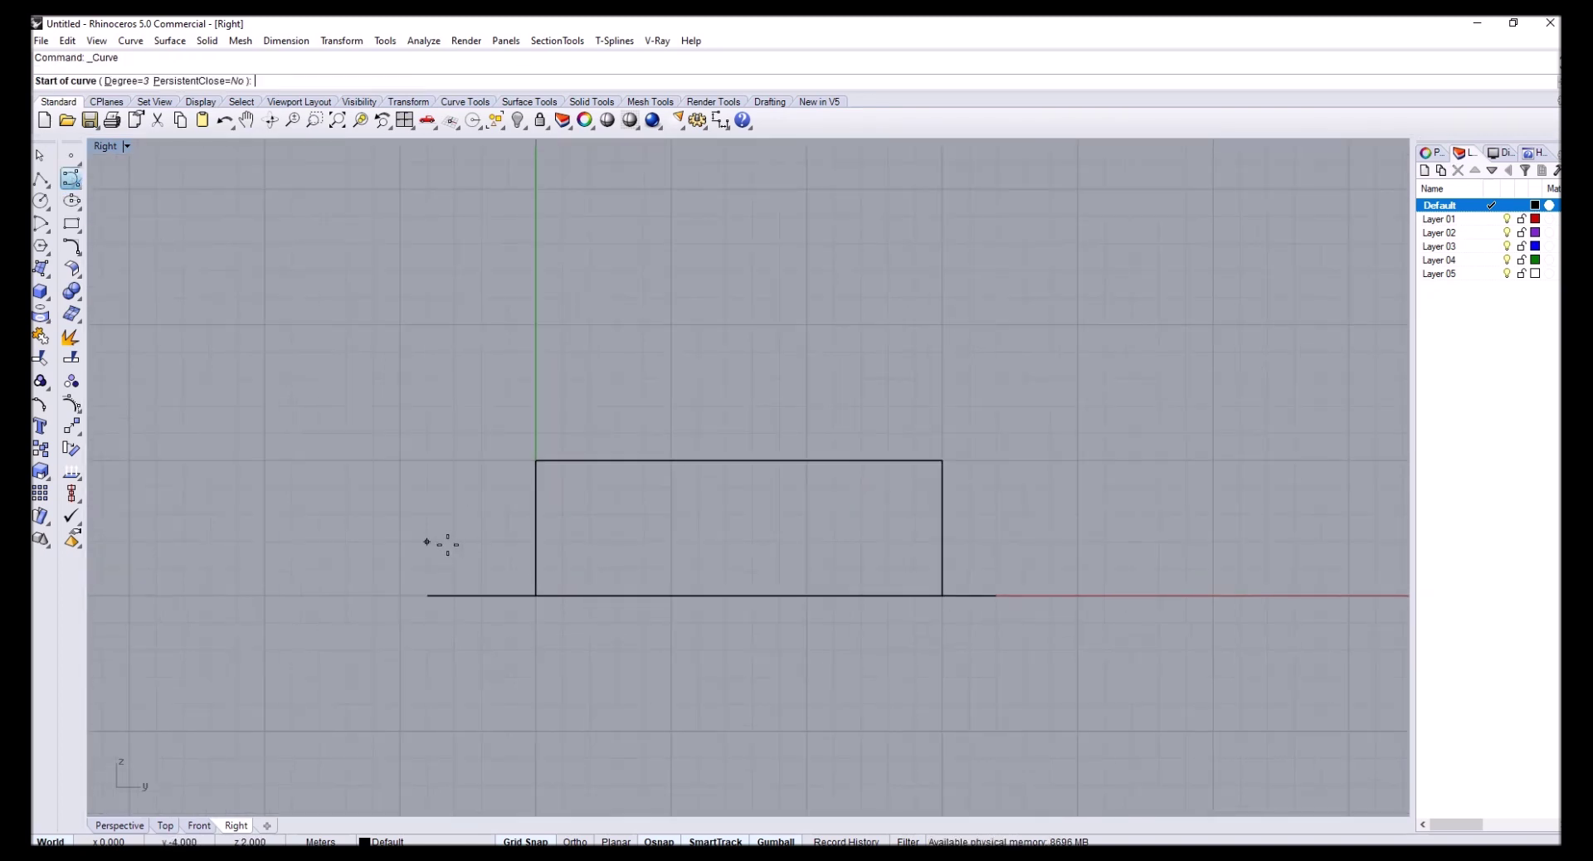
left_click(445, 542)
left_click(482, 569)
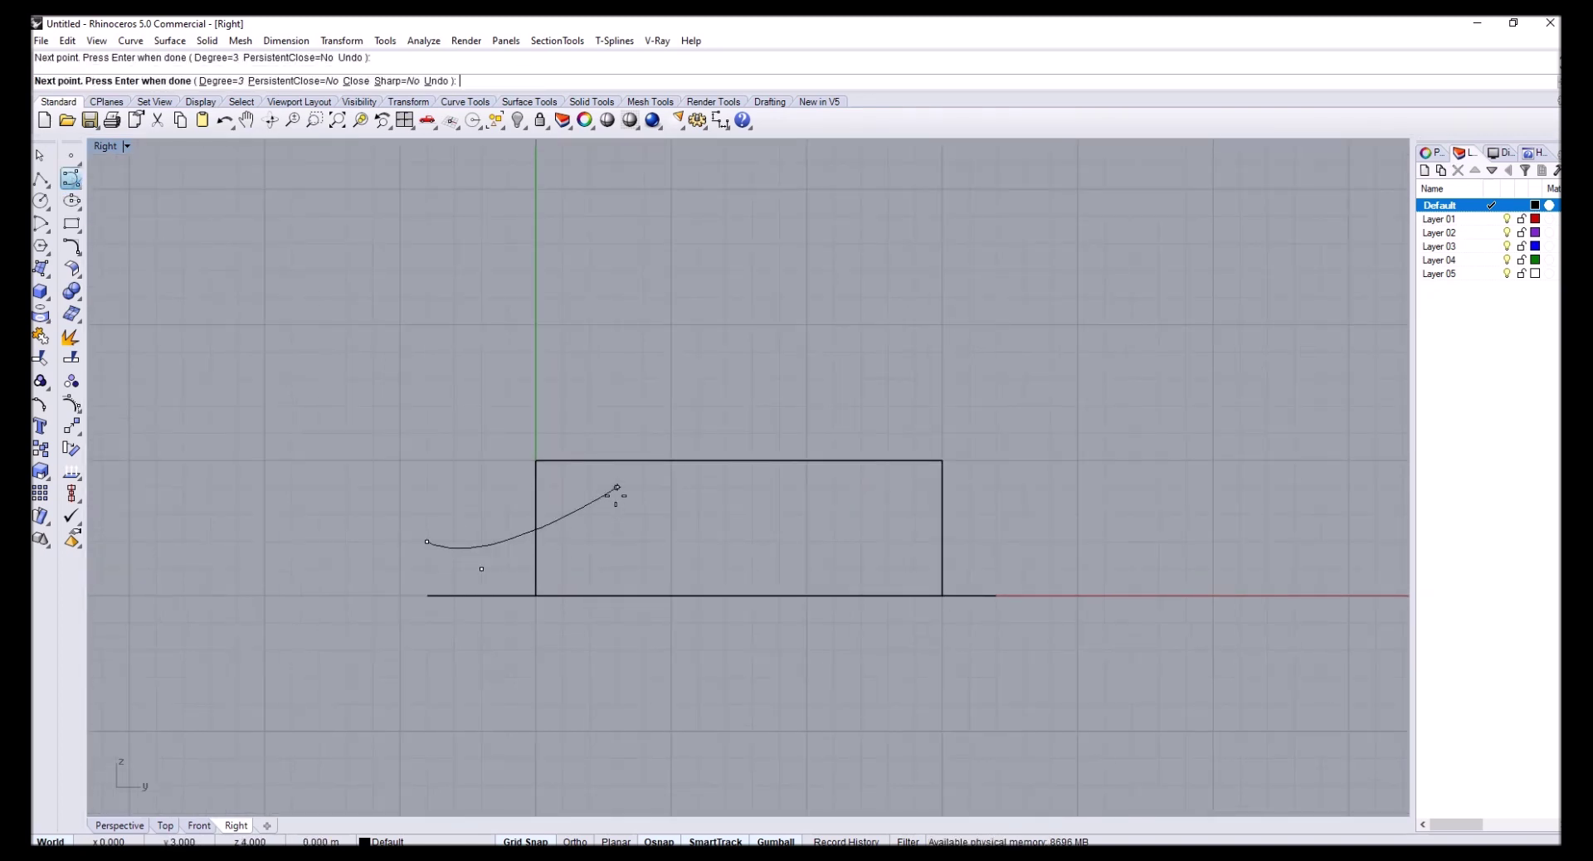
left_click(617, 487)
left_click(725, 514)
left_click(888, 542)
left_click(997, 515)
key("Return")
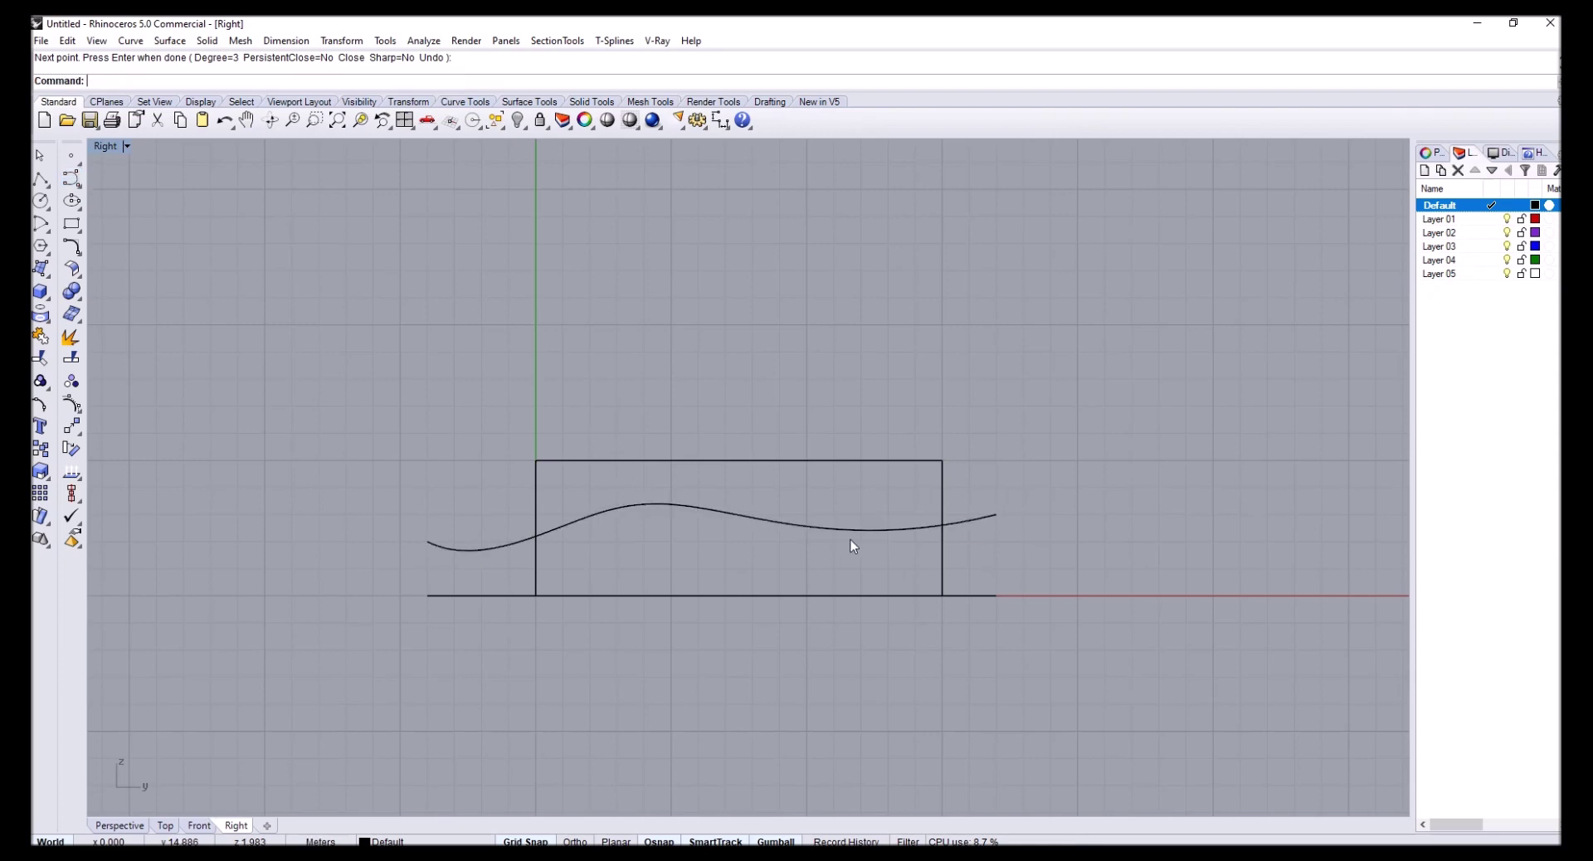
Maximize the Perspective viewport and orbit to see the box and both curves
double_click(105, 146)
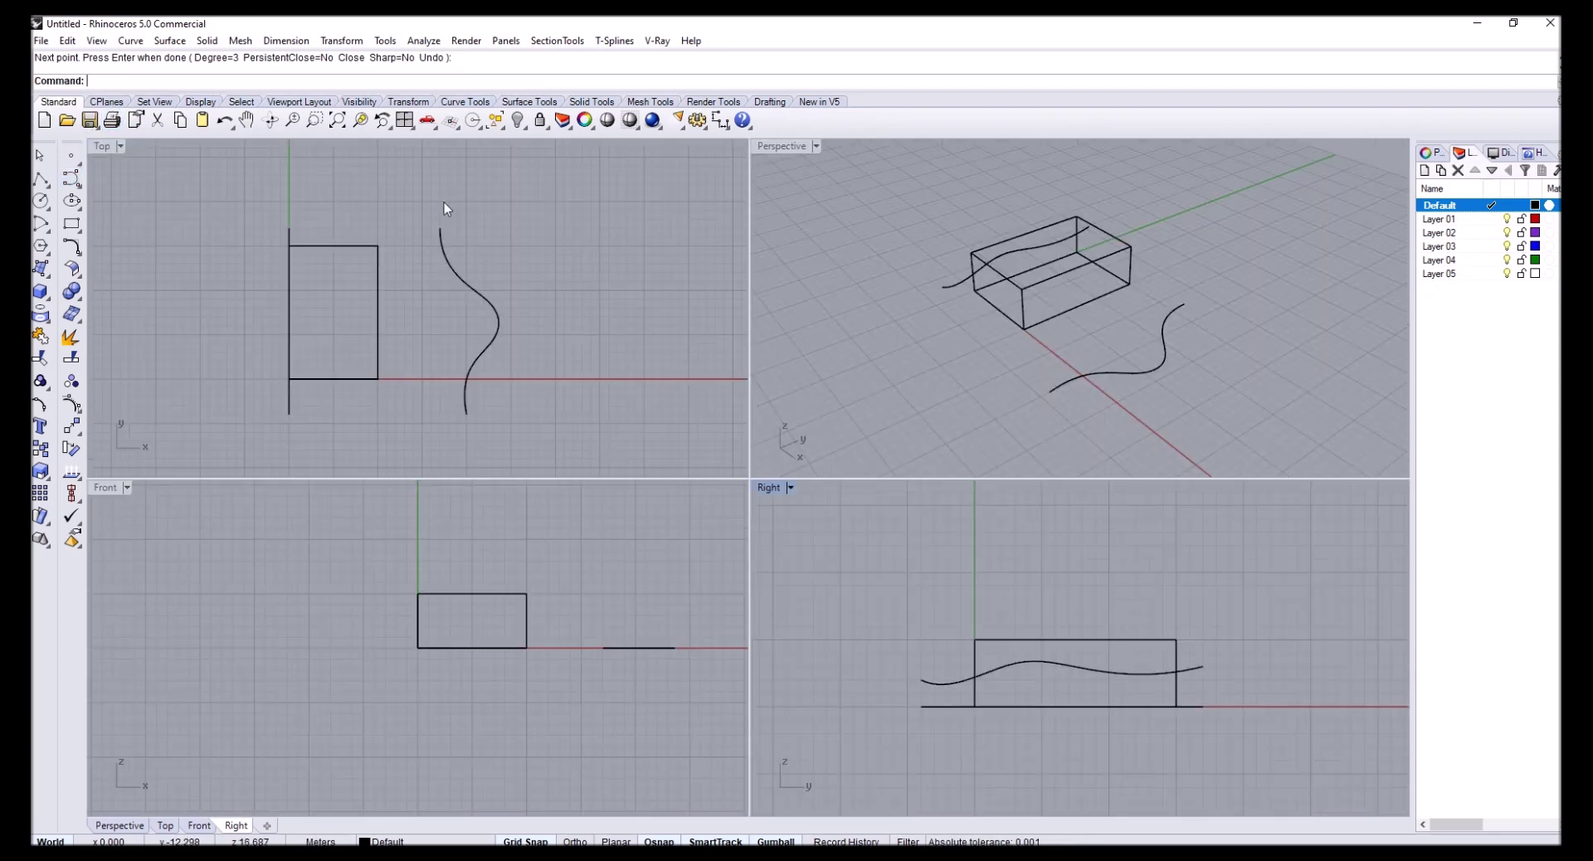
double_click(784, 148)
right_click_drag(780, 174, 632, 427)
left_click(611, 328)
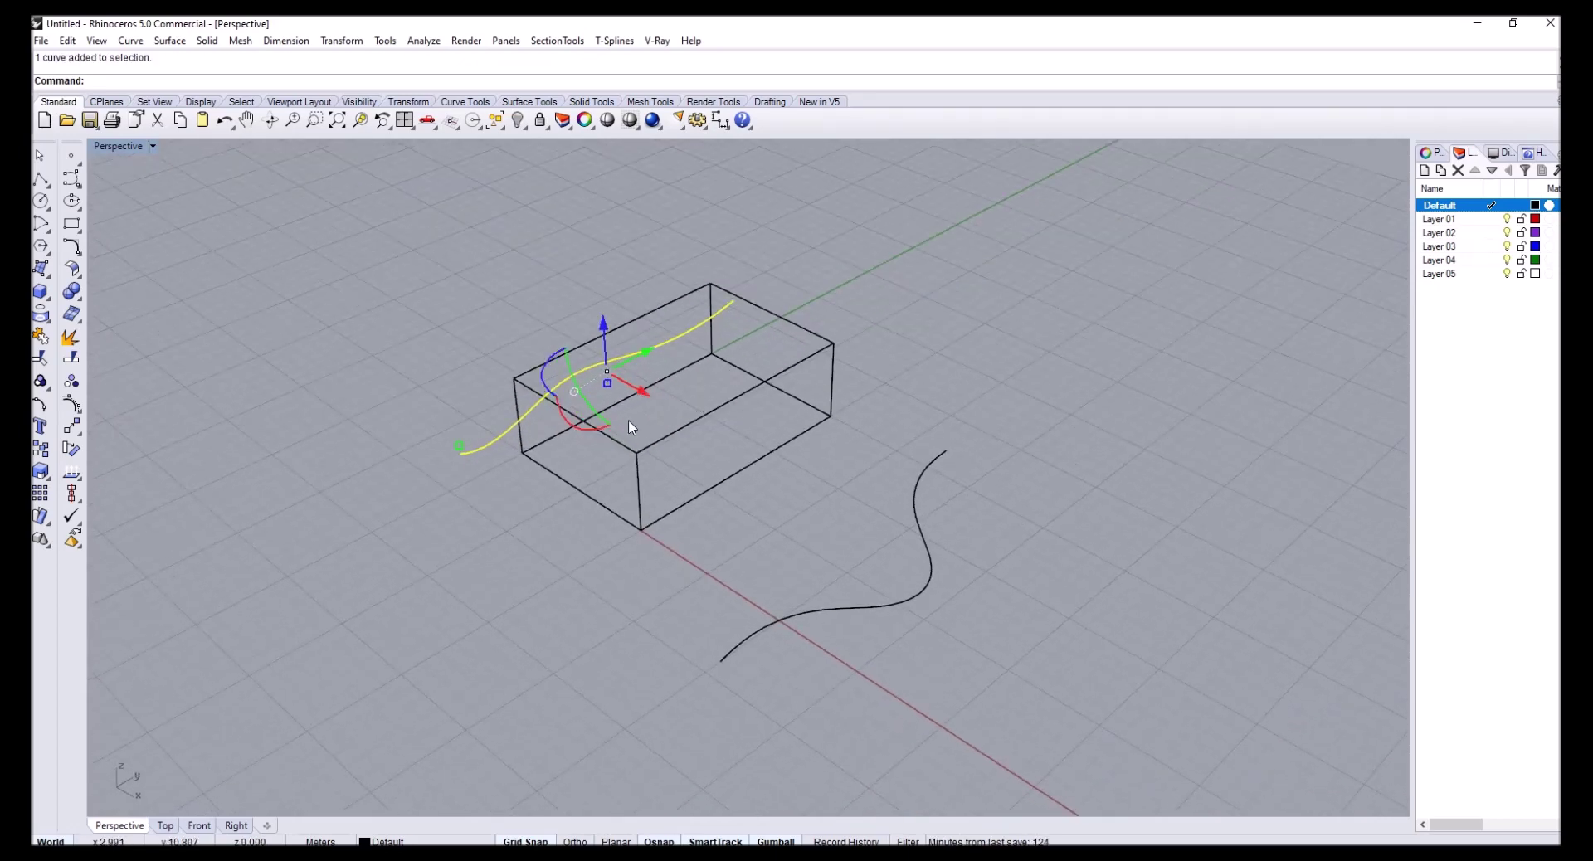
left_click(751, 550)
right_click_drag(754, 540, 972, 531)
left_click(963, 531)
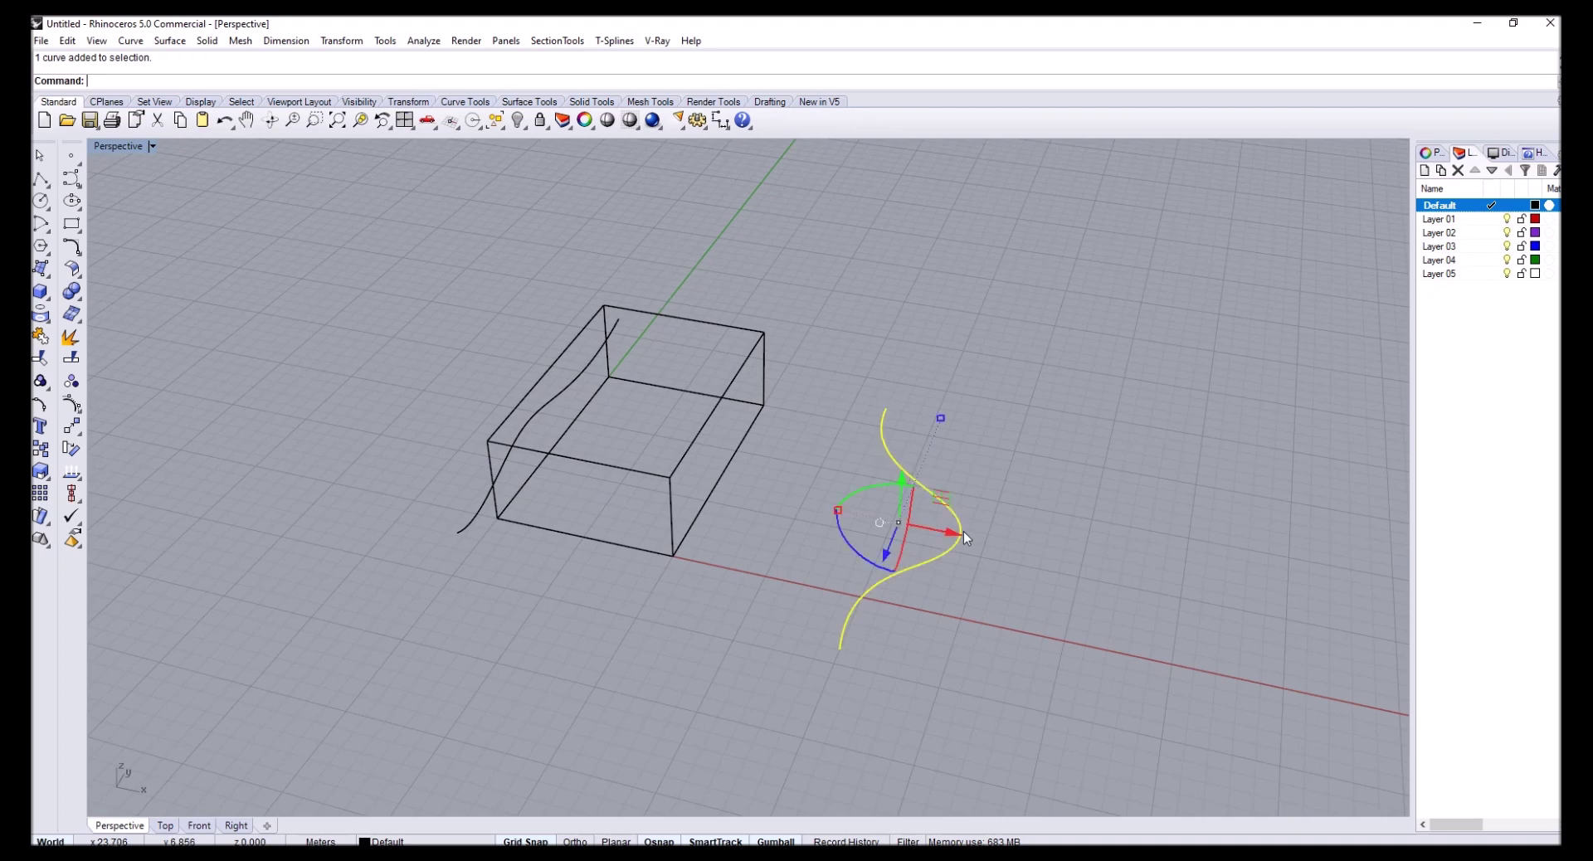
left_click(1034, 489)
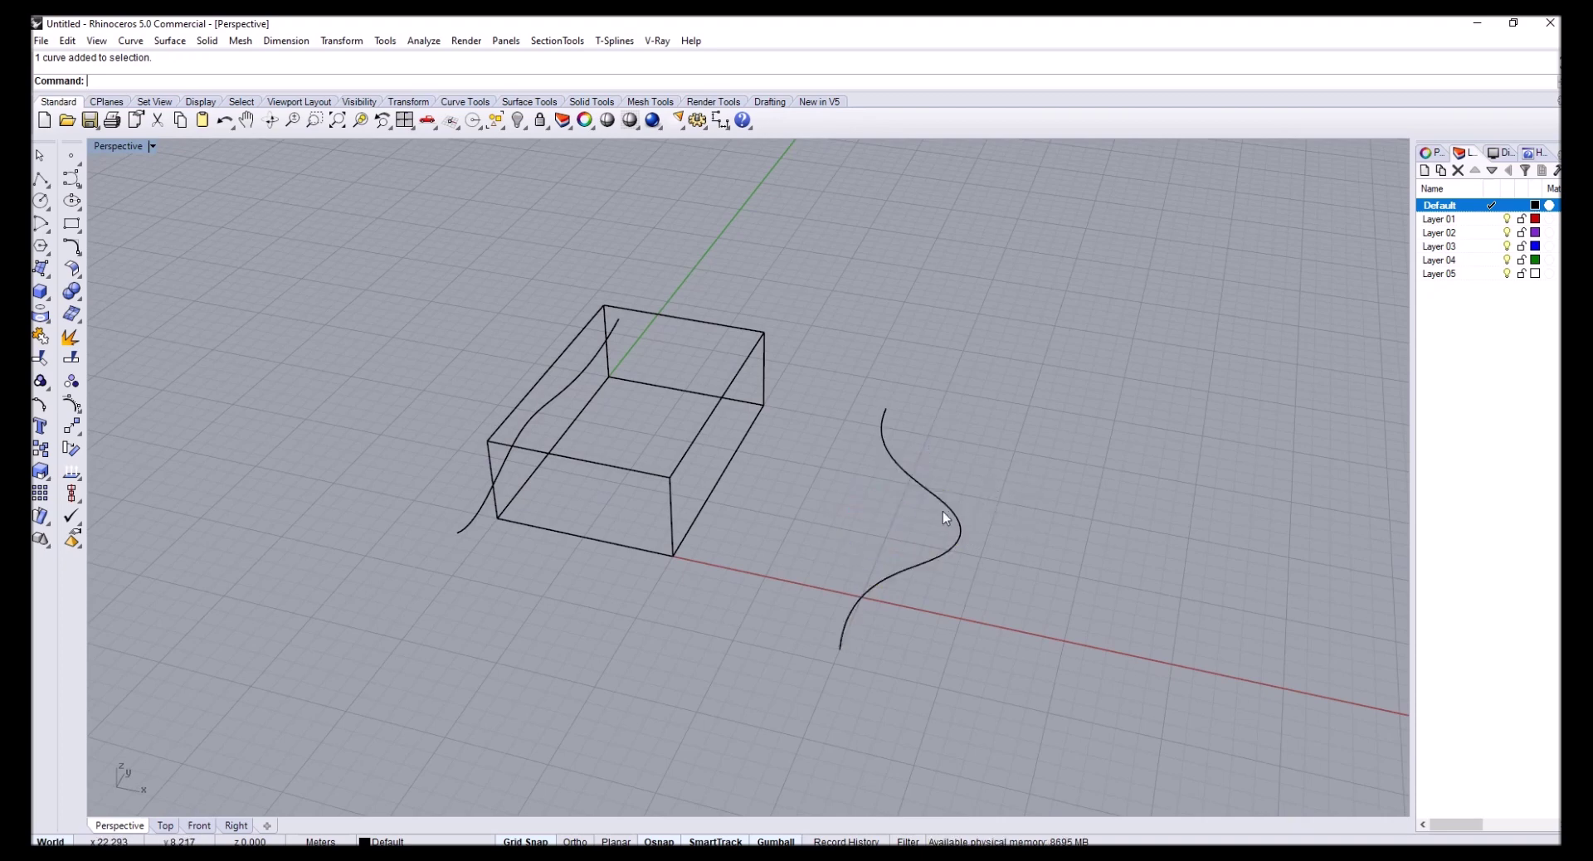
Build a 3D curve with Curve From 2 Views from the lower curve and the box curve
left_click(131, 42)
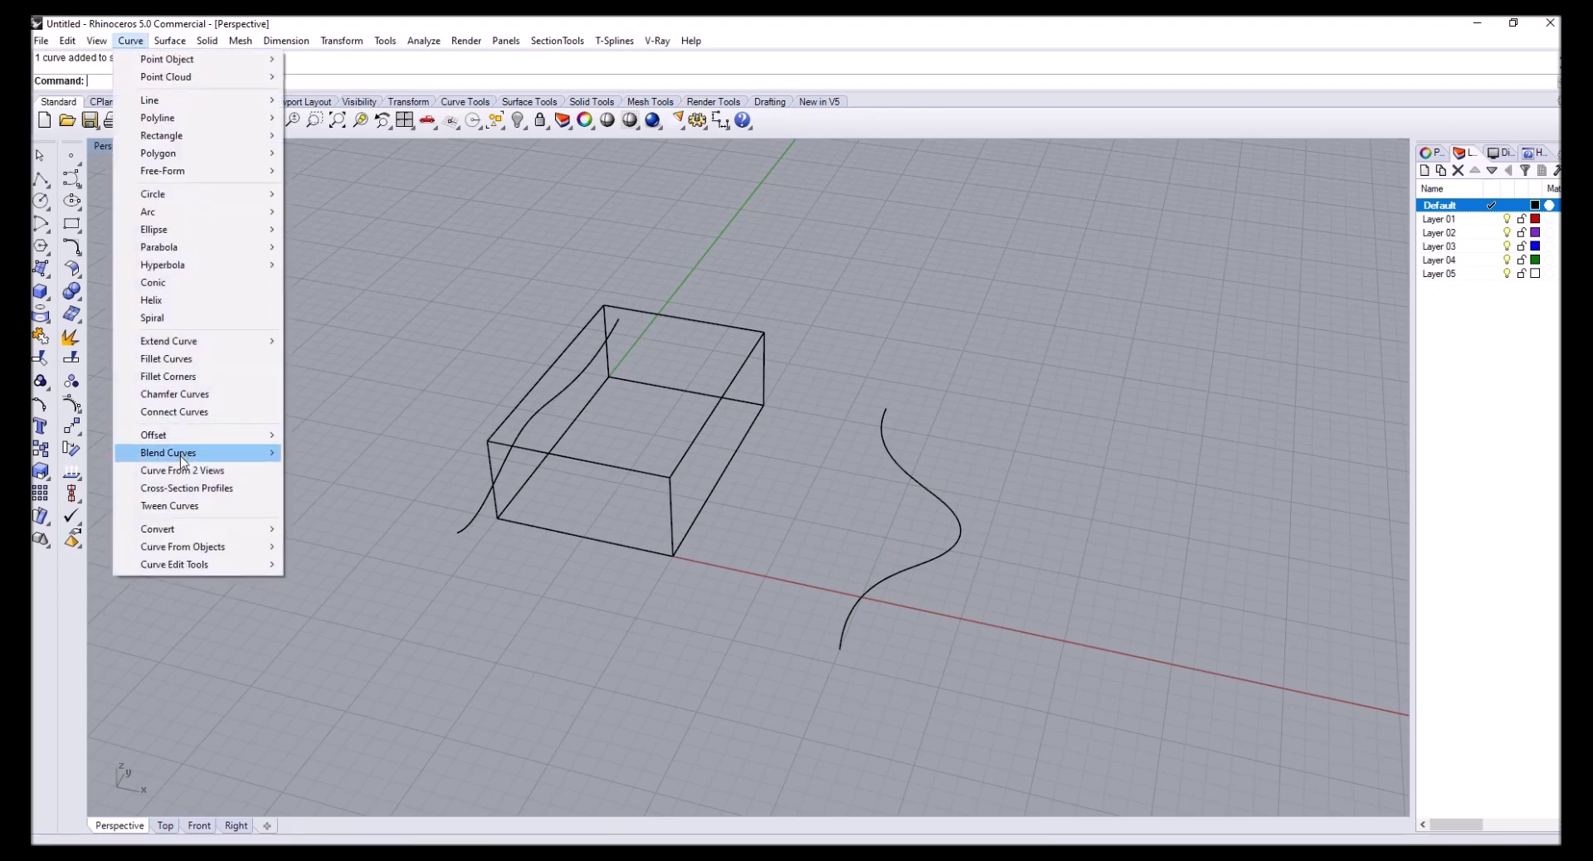
left_click(207, 471)
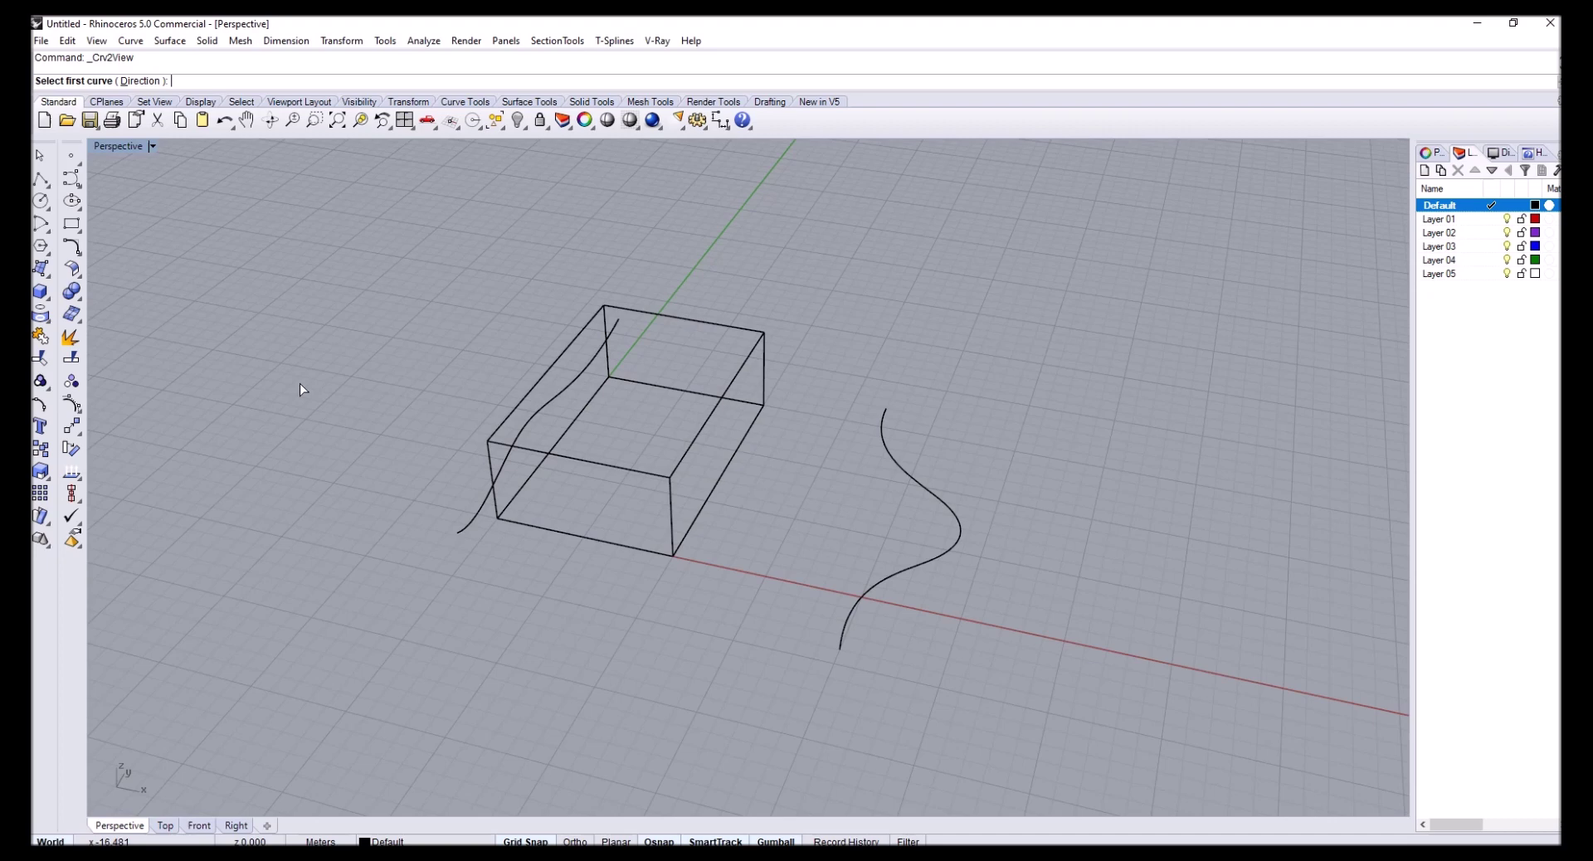
right_click_drag(310, 304, 816, 631)
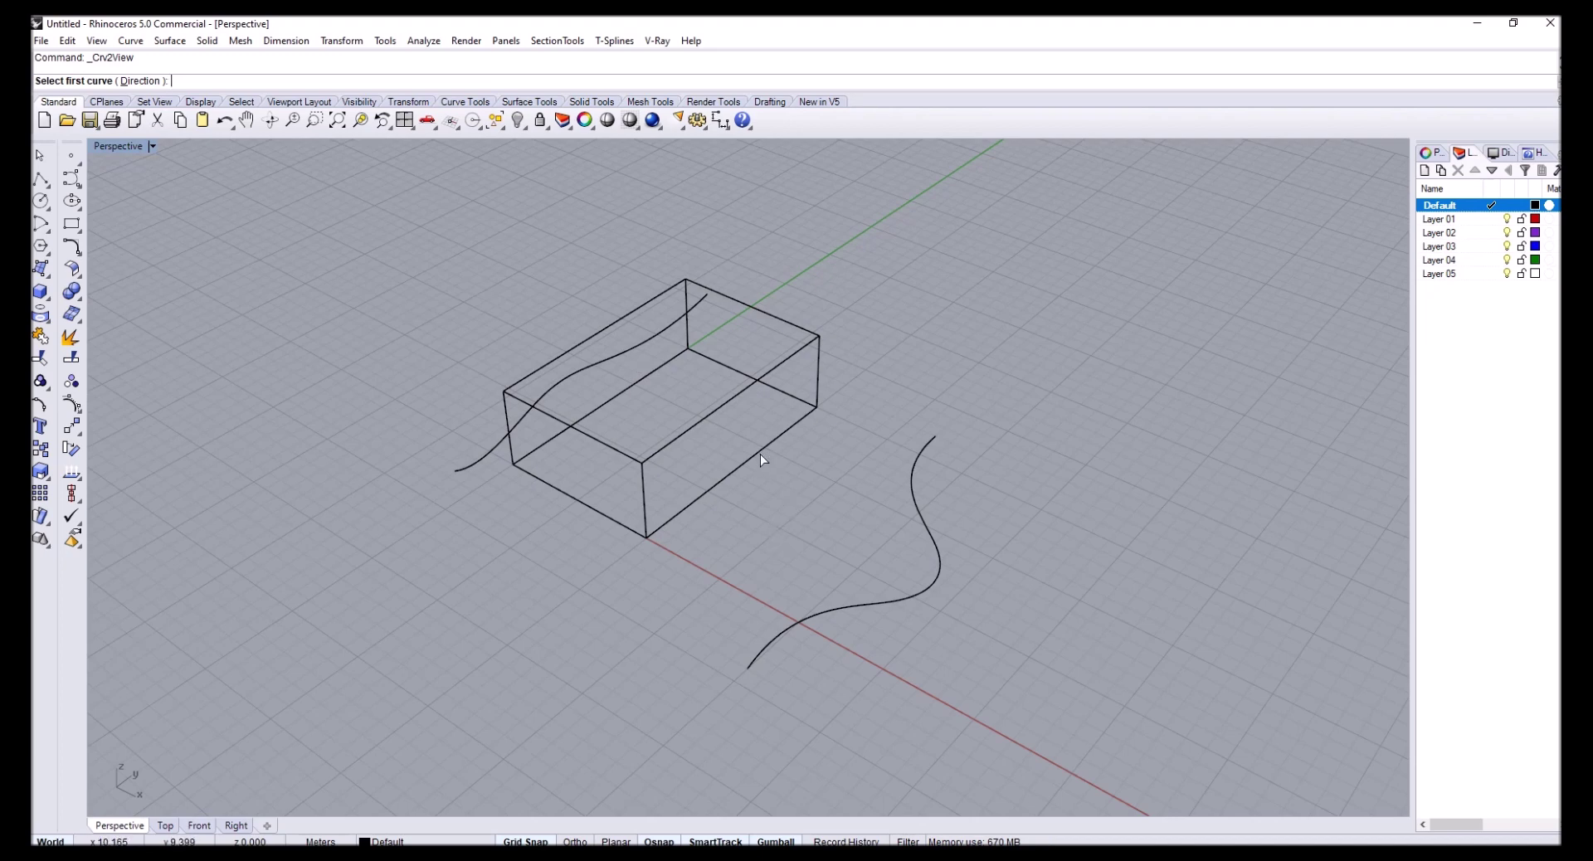
left_click(909, 595)
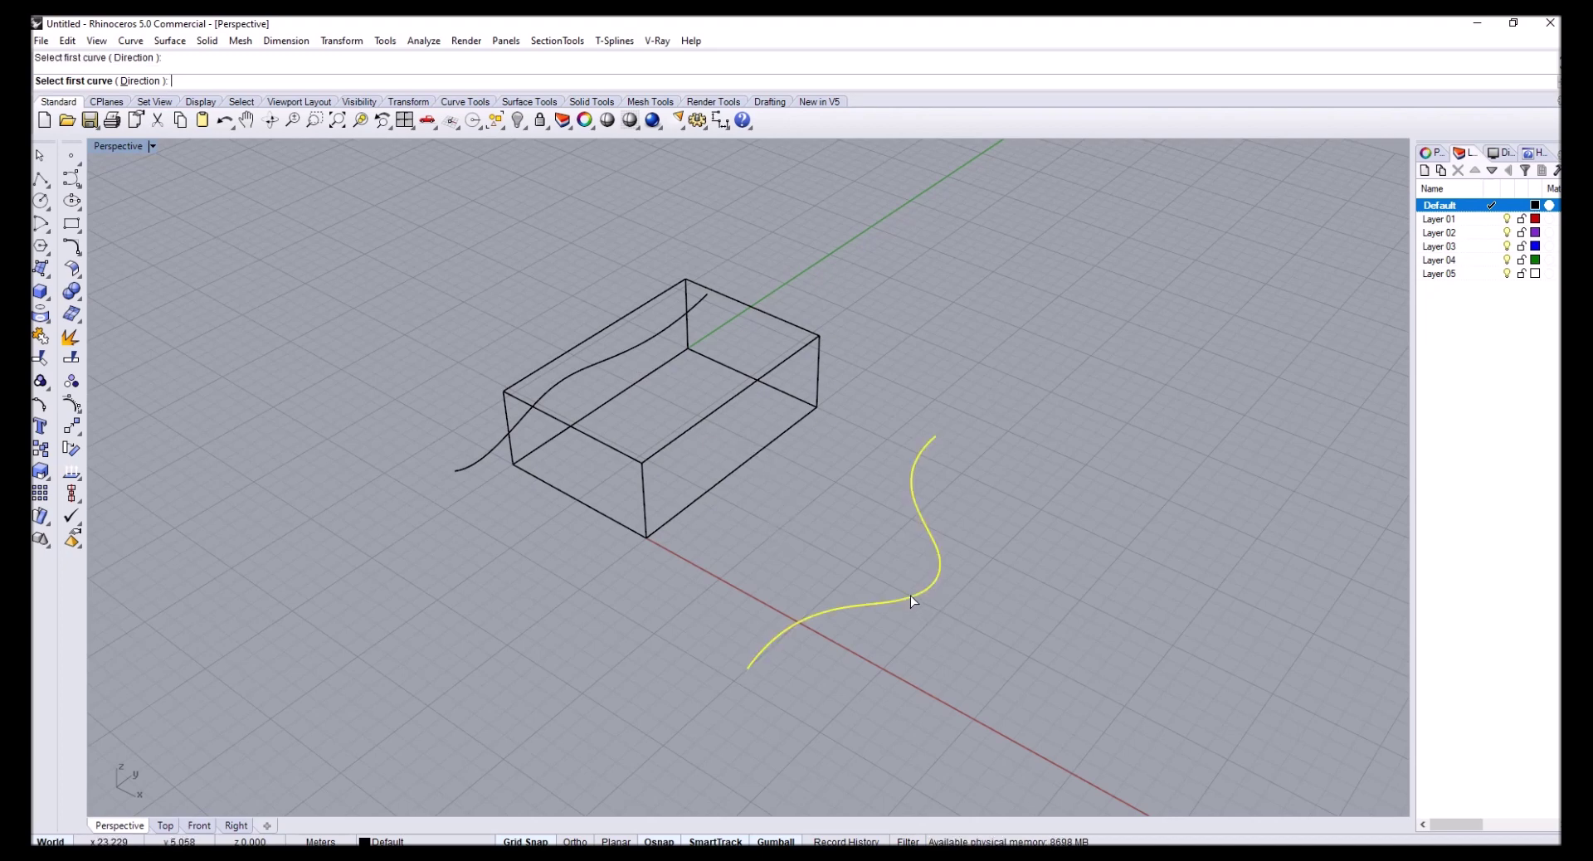
left_click(622, 355)
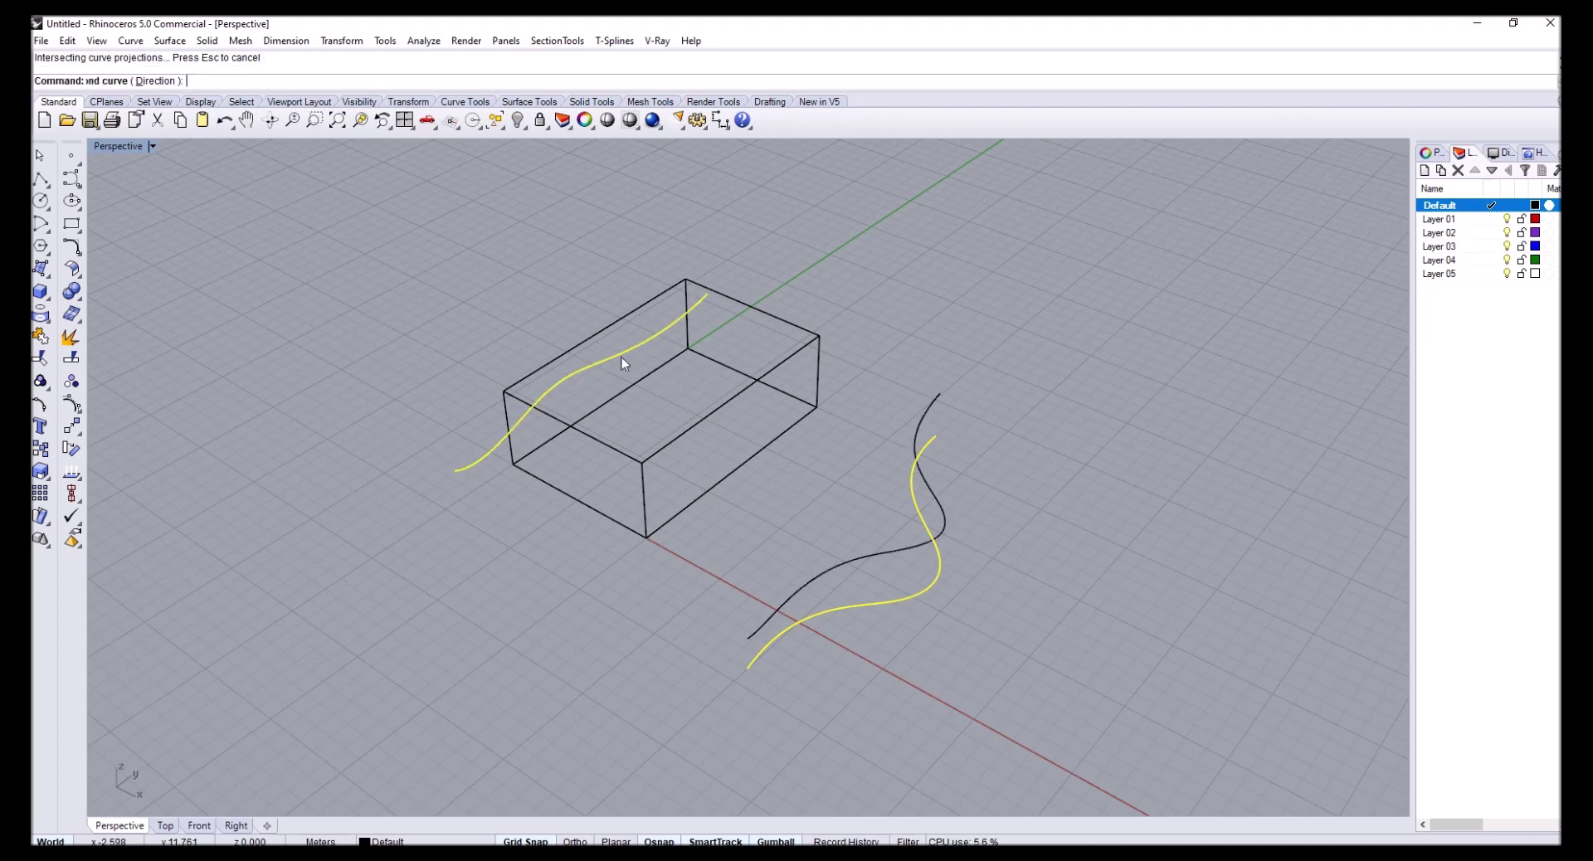
right_click_drag(859, 561, 945, 550)
Orbit to inspect the results and window-select the two curves beside the box
left_click(1015, 494)
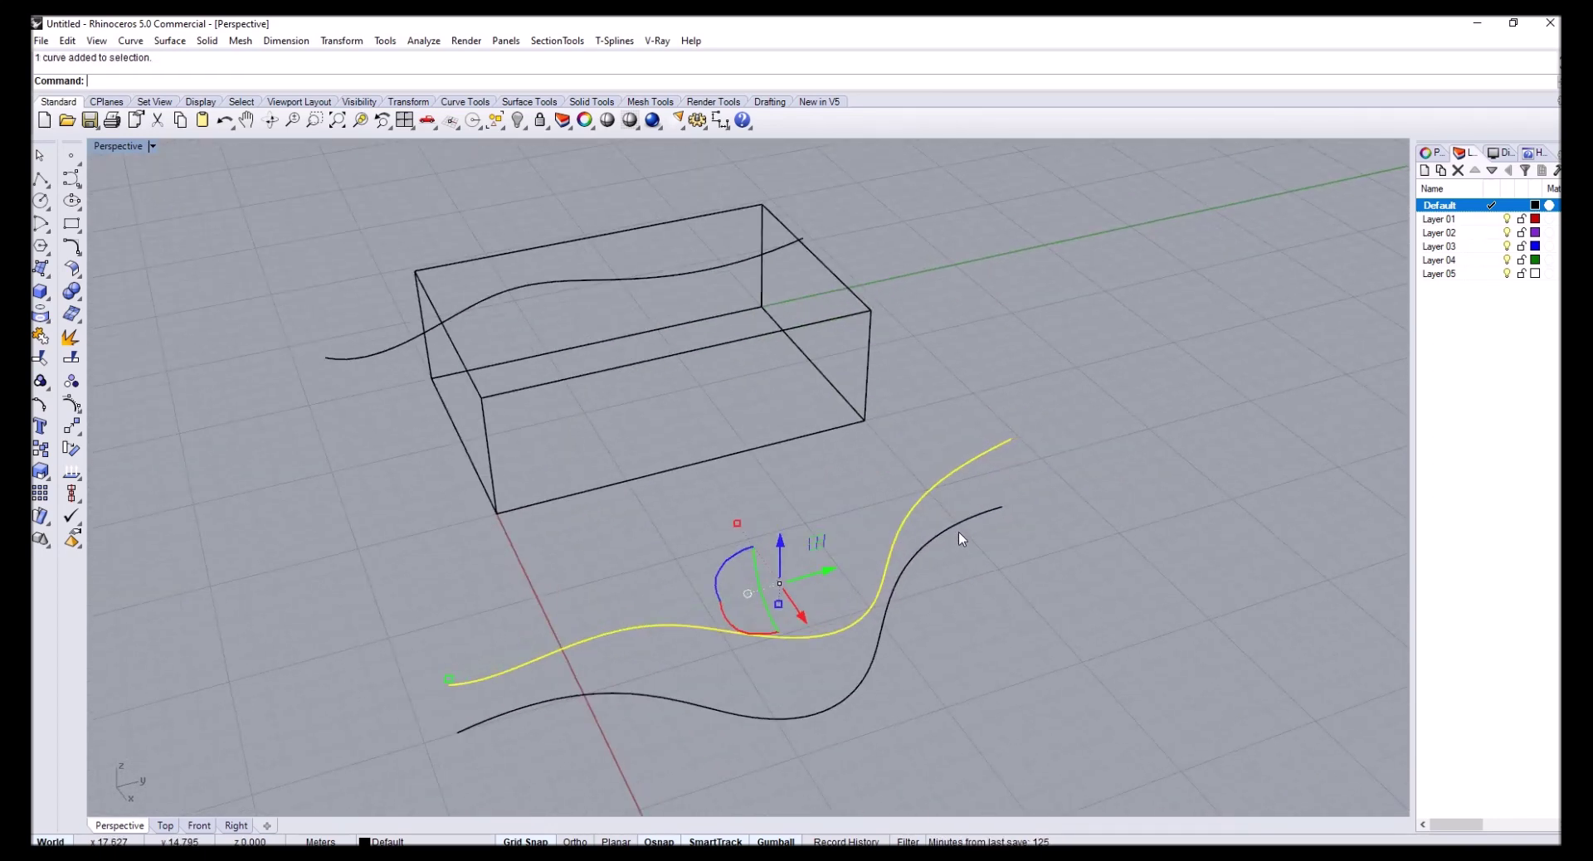
right_click_drag(863, 640, 960, 641)
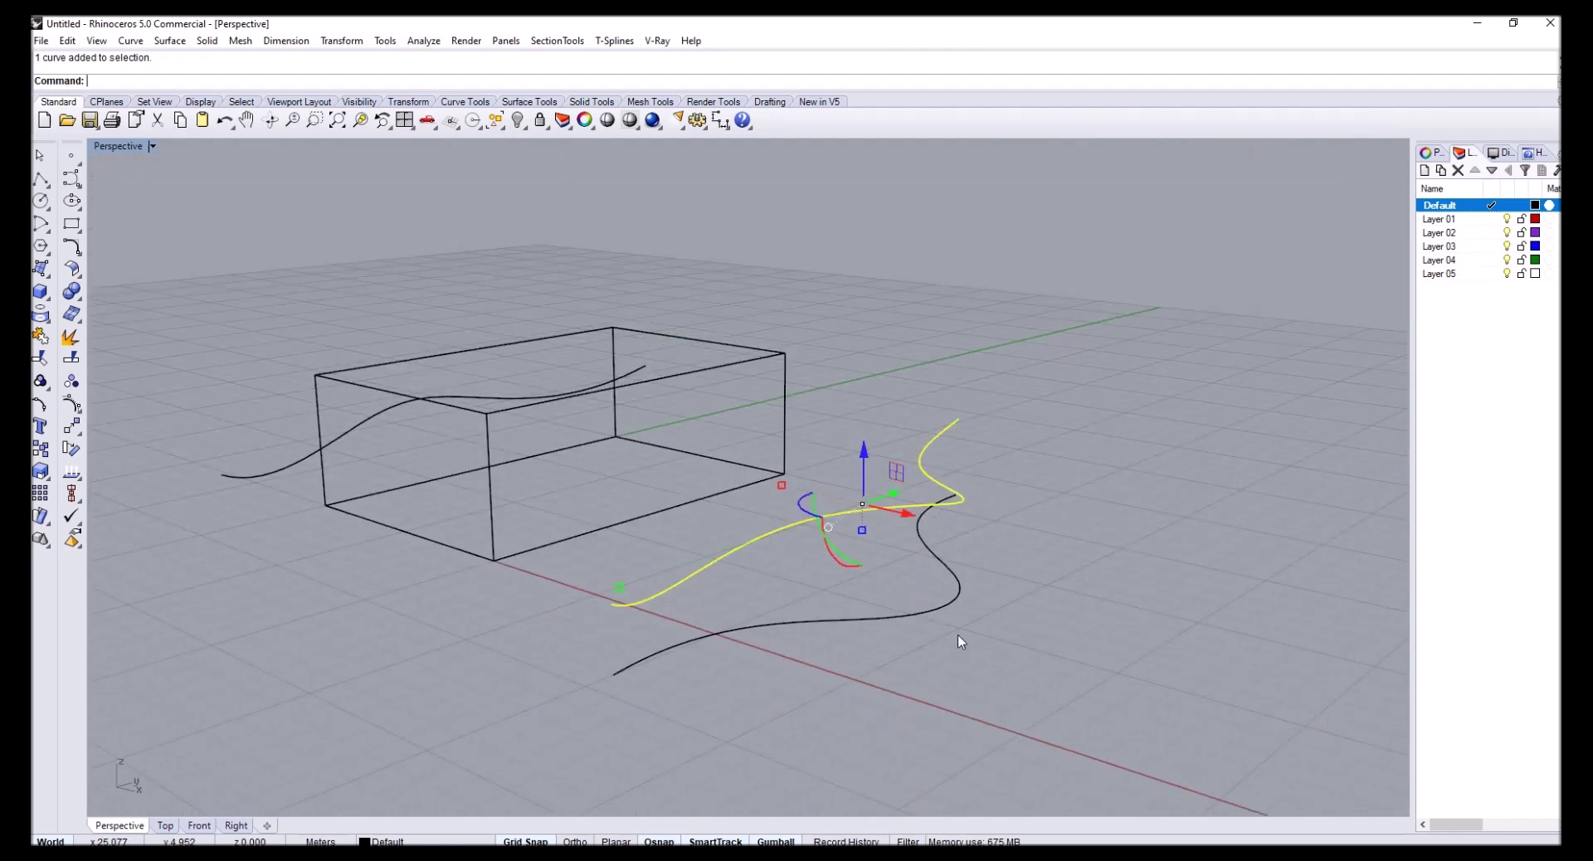
left_click(960, 600)
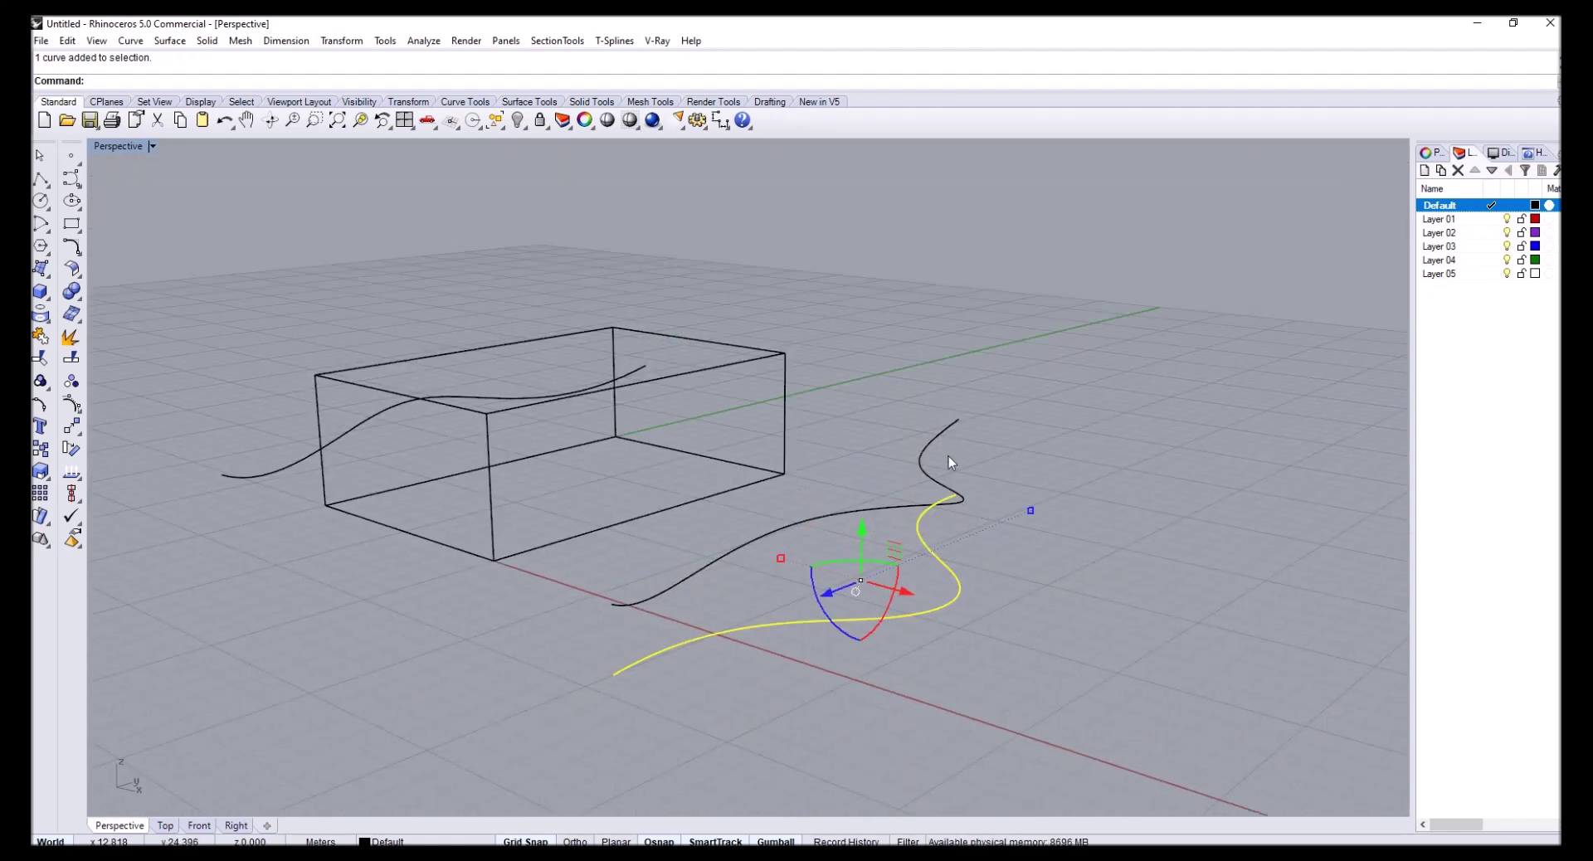
right_click_drag(944, 578, 889, 539)
right_click_drag(946, 470, 917, 434)
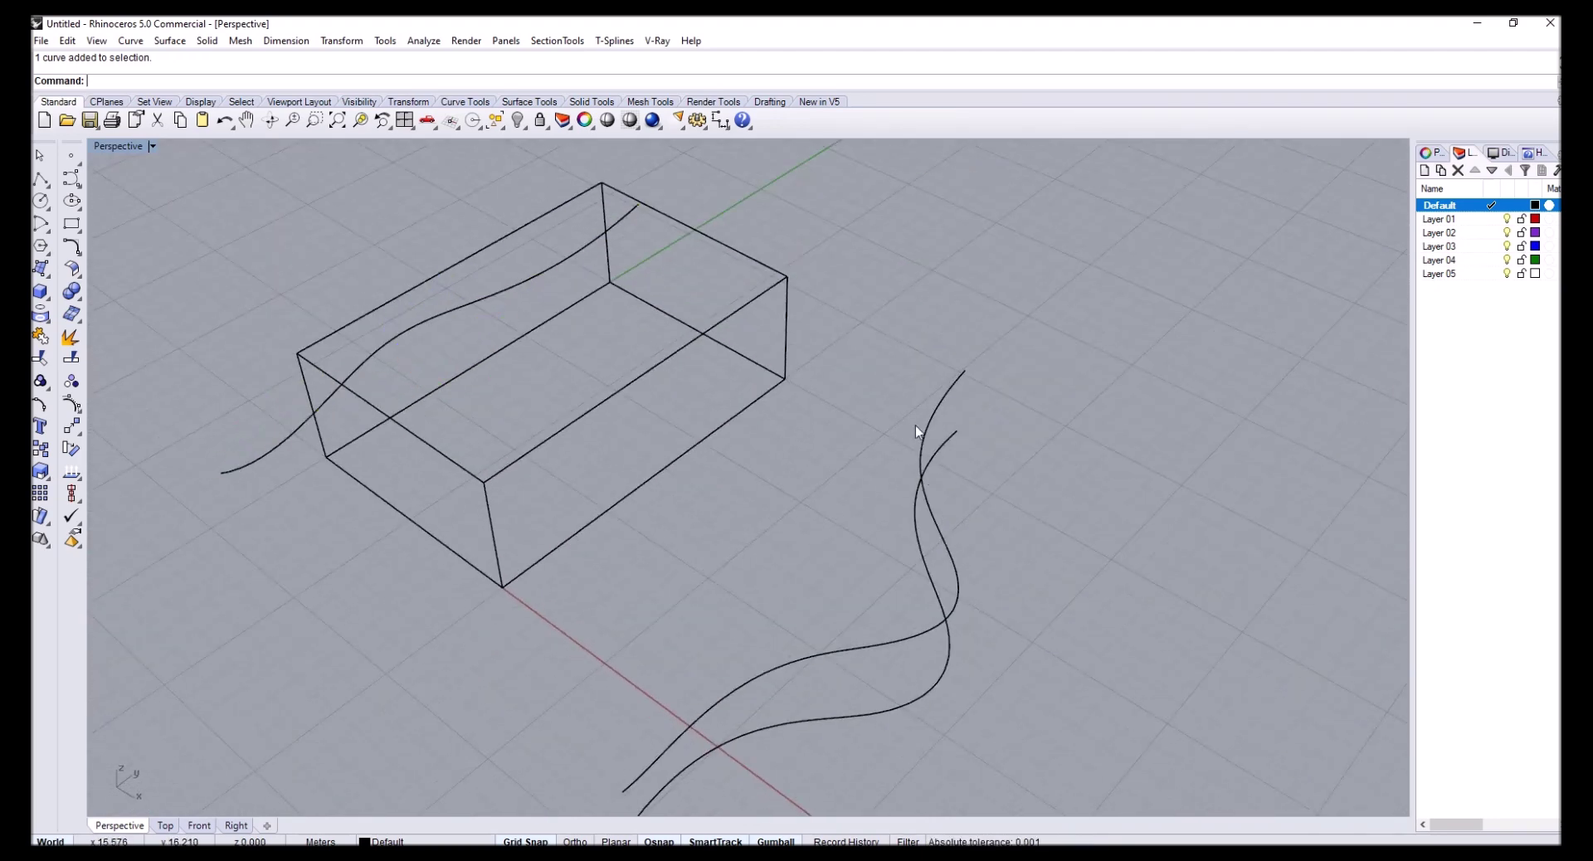
left_click(918, 434)
right_click_drag(814, 465, 1105, 567)
left_click_drag(1104, 566, 967, 410)
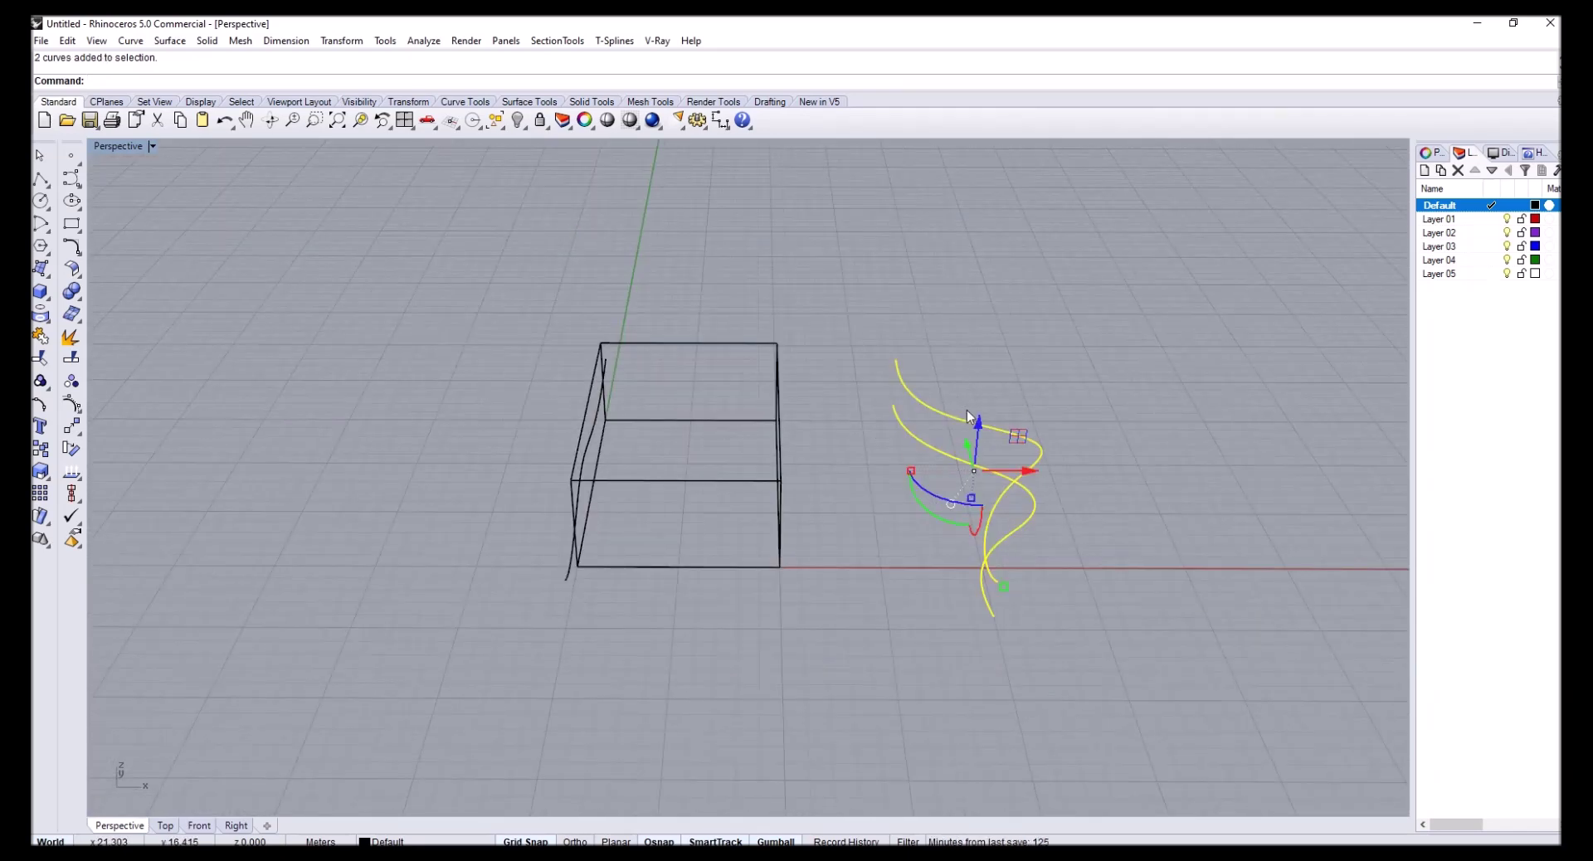
Delete the two selected curves and orbit to an oblique view of the remaining box edges
key("Delete")
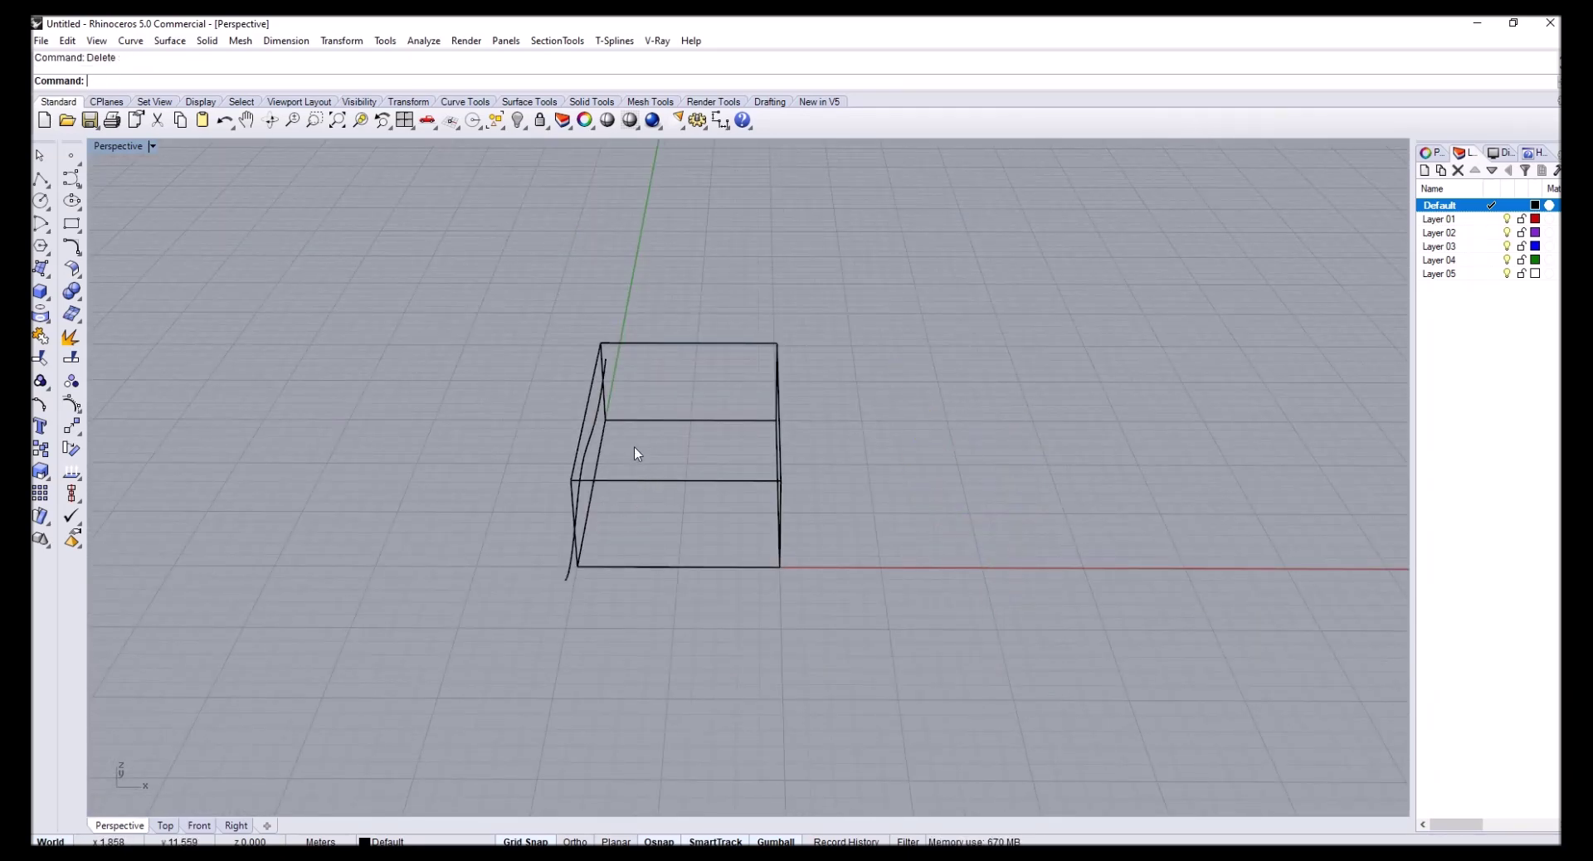
right_click_drag(658, 456, 748, 248)
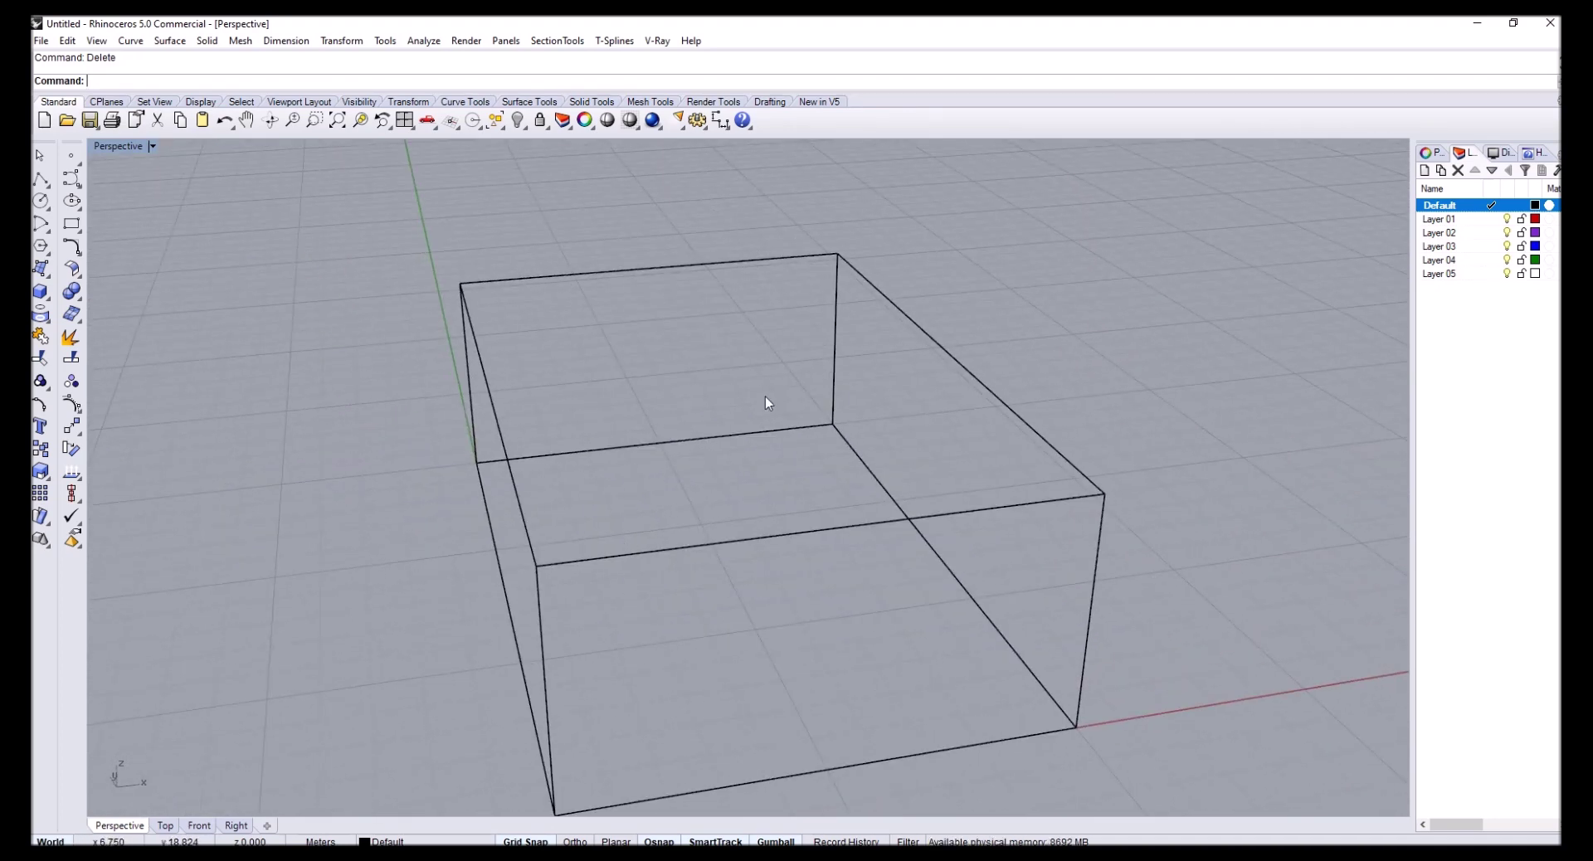
scroll(759, 415, "down", 5)
right_click_drag(750, 434, 733, 316)
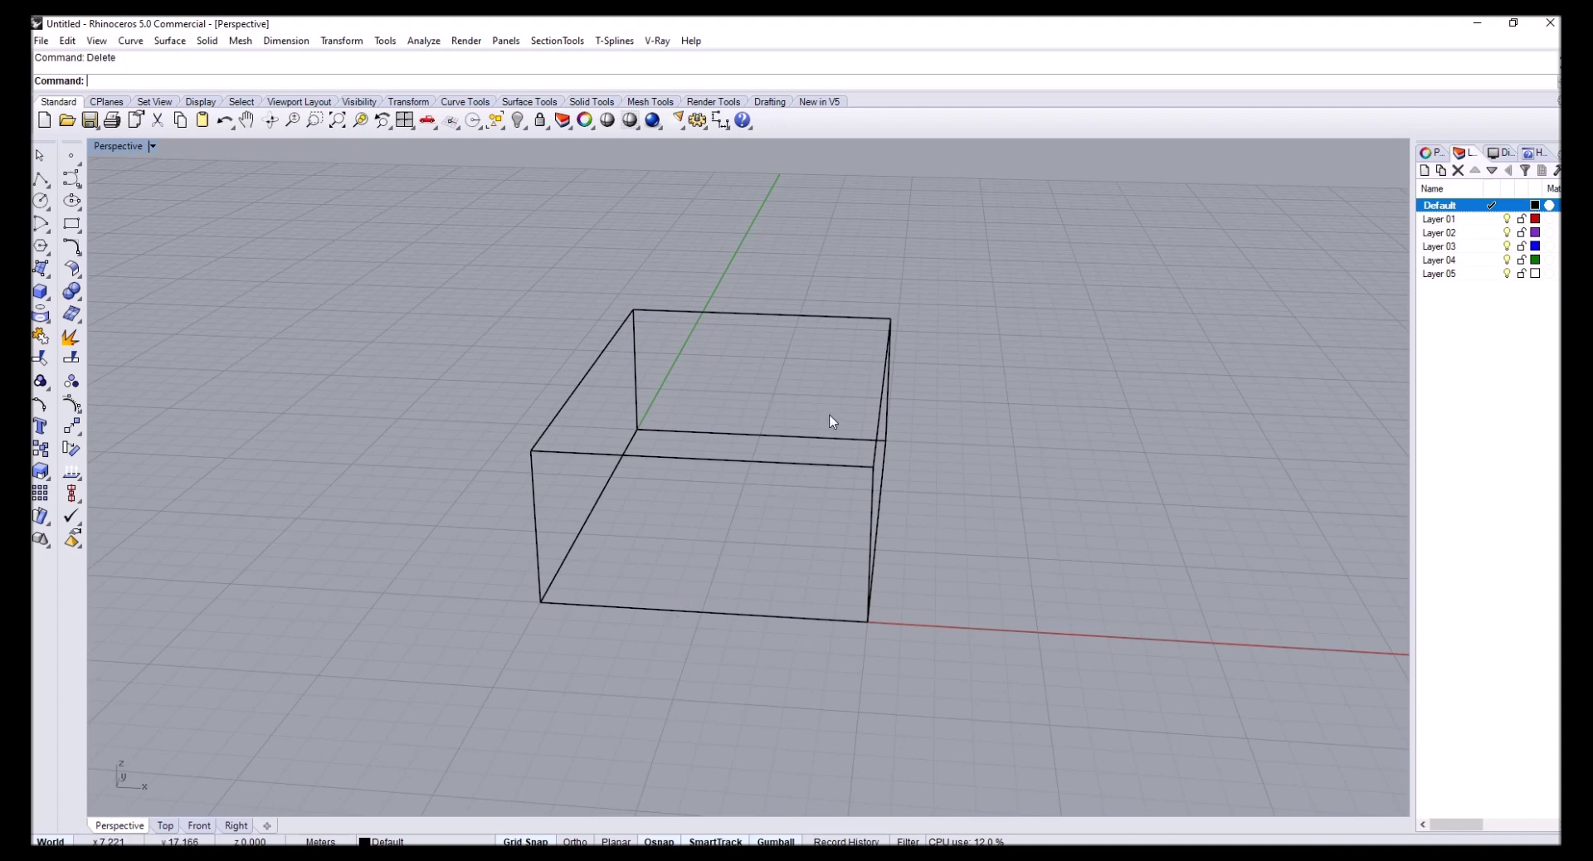
right_click_drag(832, 422, 795, 424)
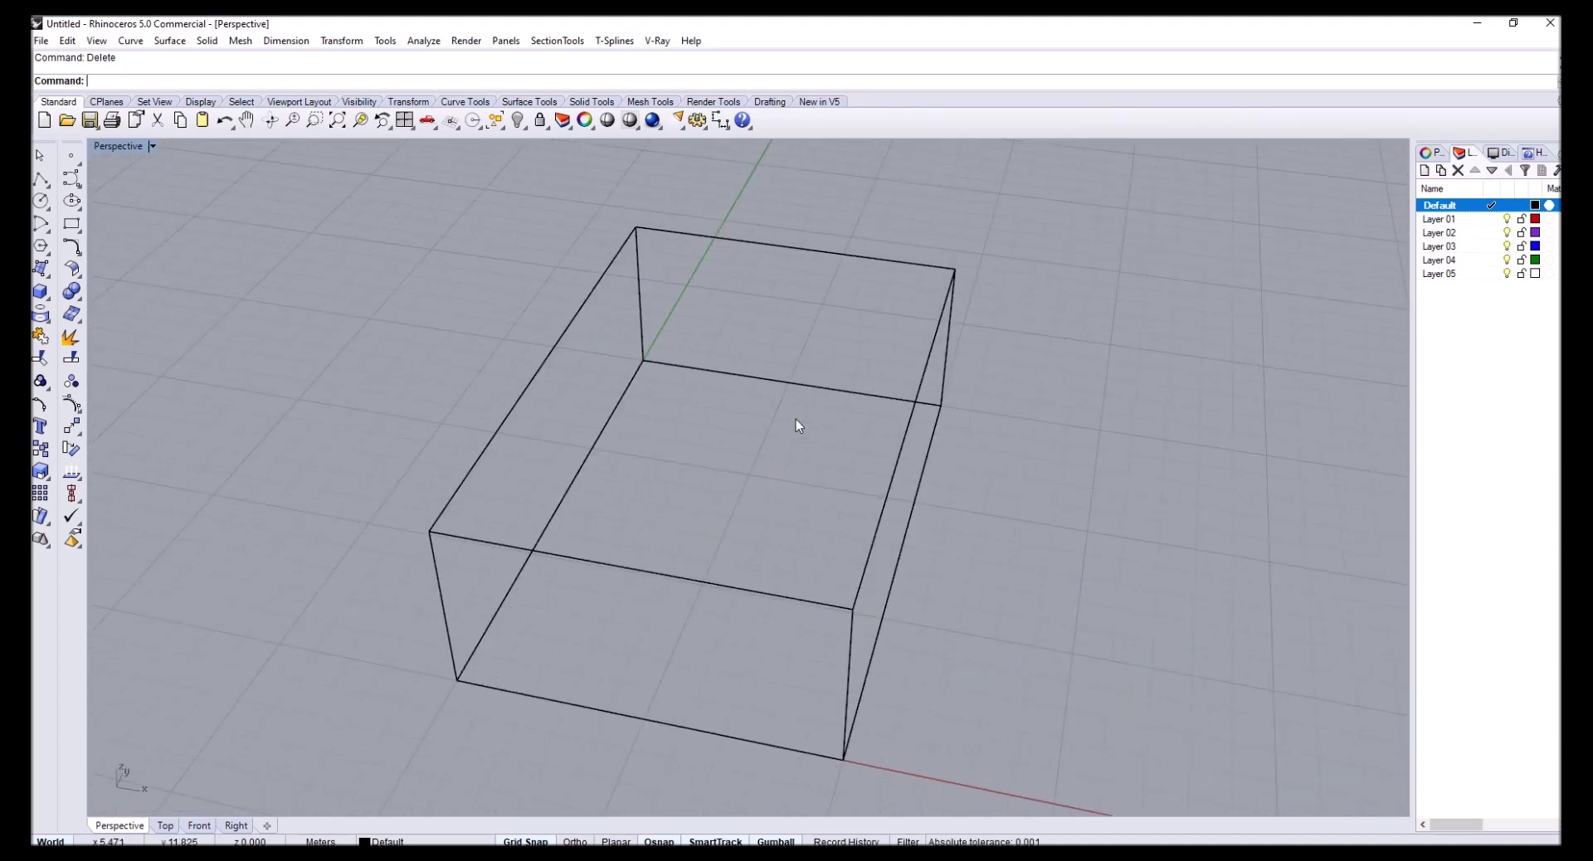
scroll(784, 415, "down", 2)
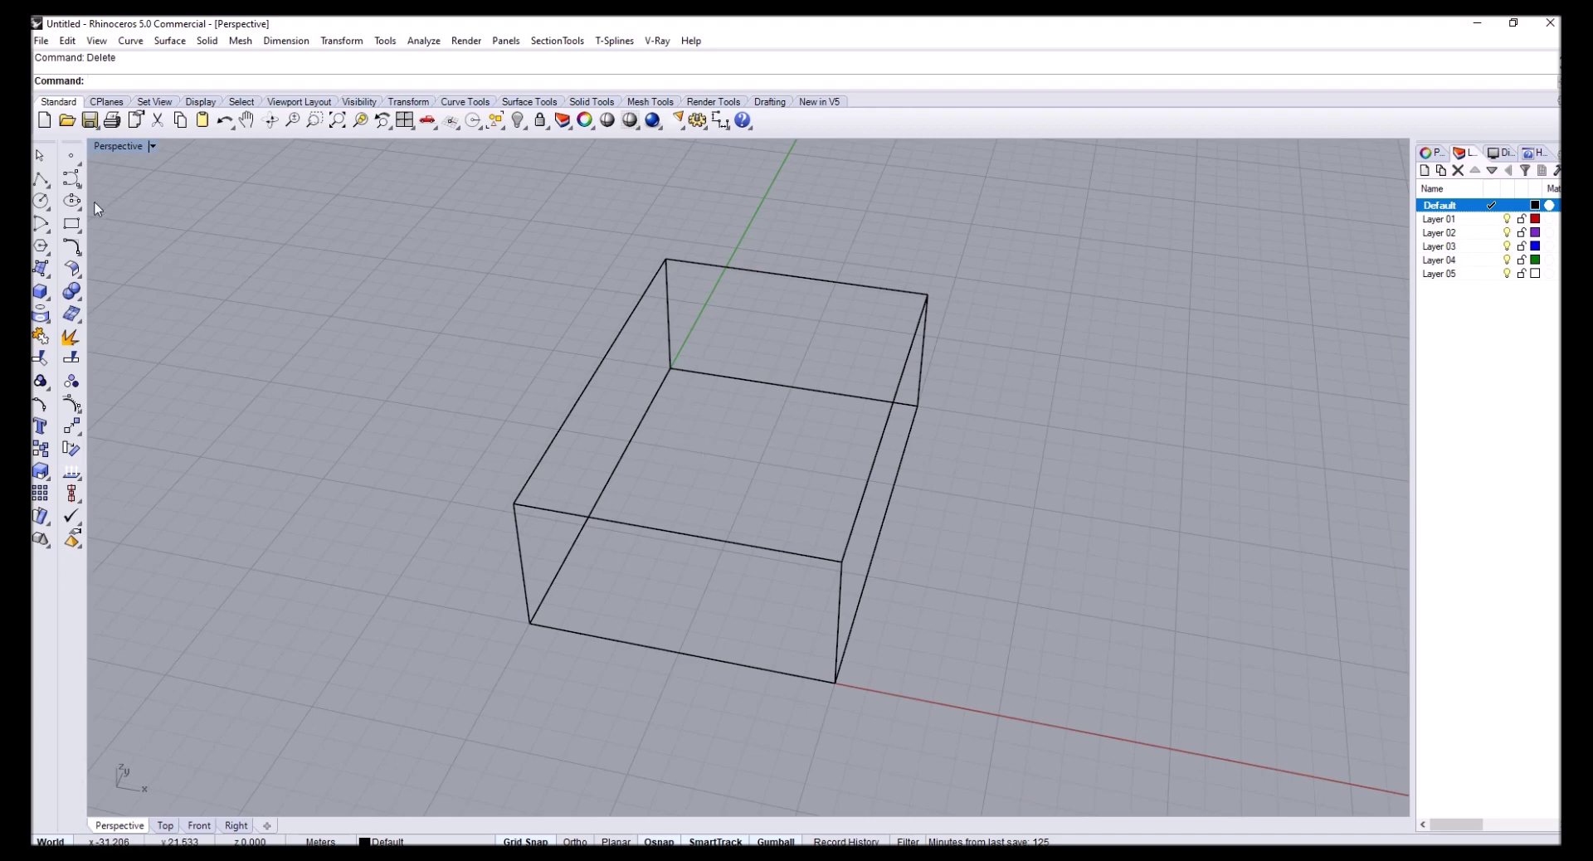
right_click_drag(559, 374, 604, 416)
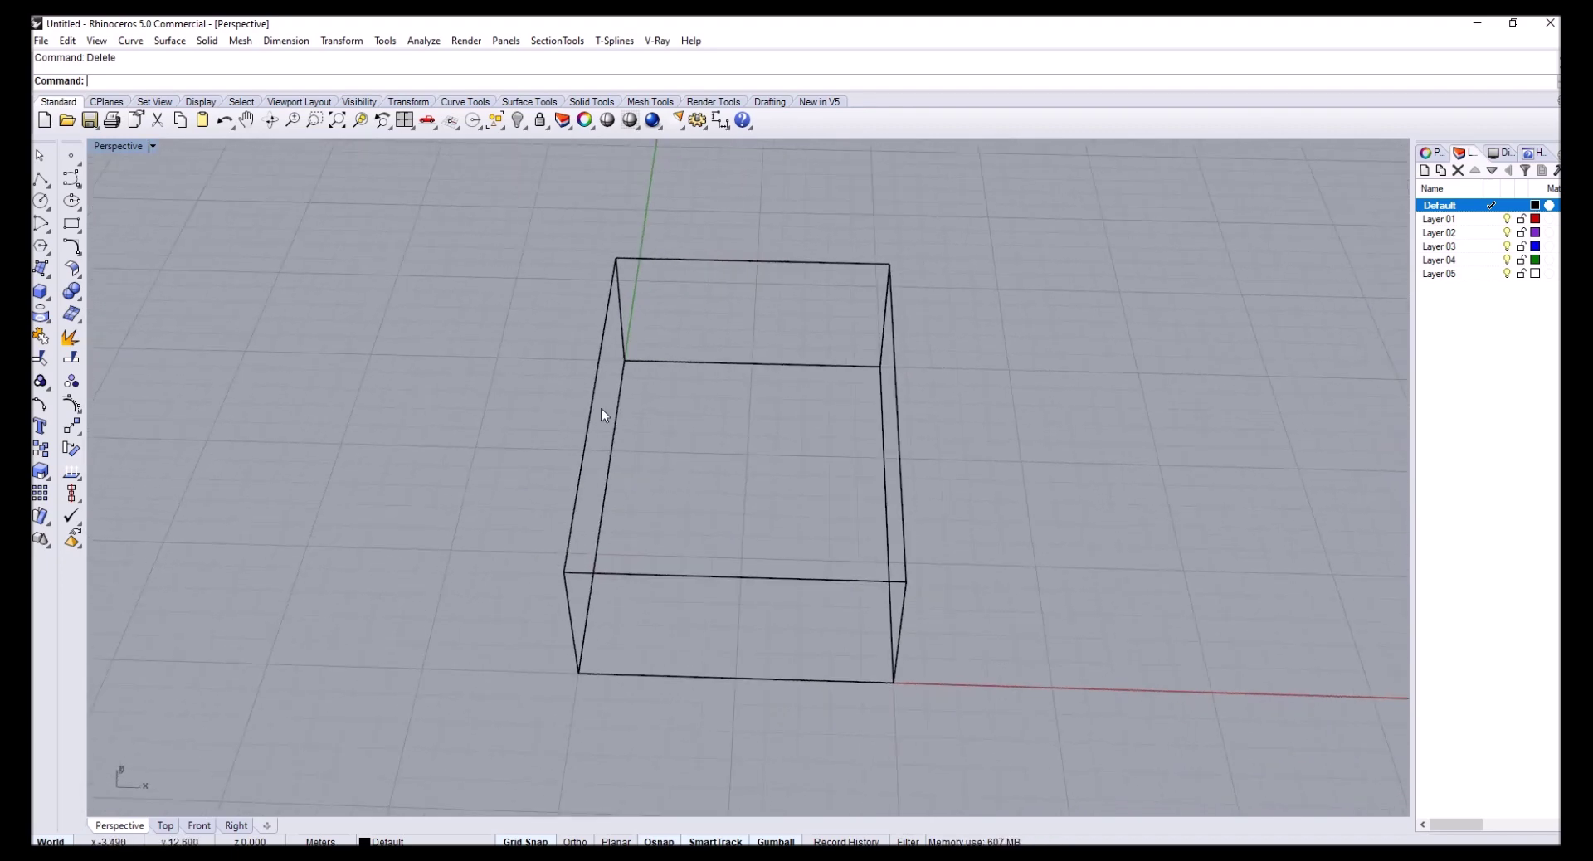
In the maximized Top view, draw a handle curve from the rectangle's top edge to its bottom edge
double_click(108, 145)
double_click(107, 146)
scroll(681, 499, "up", 4)
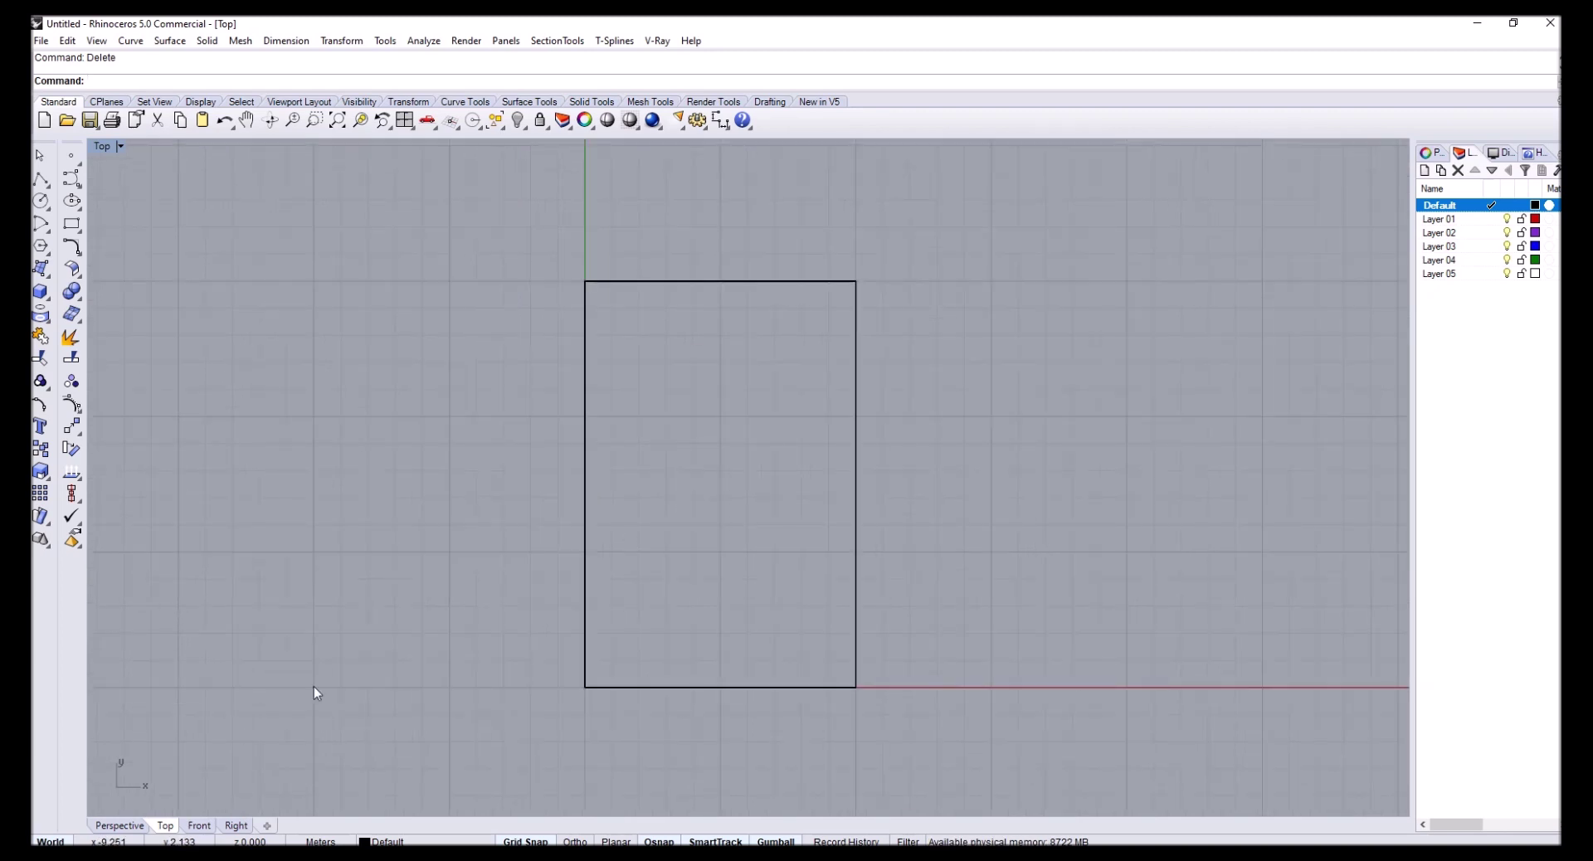
scroll(658, 462, "up", 2)
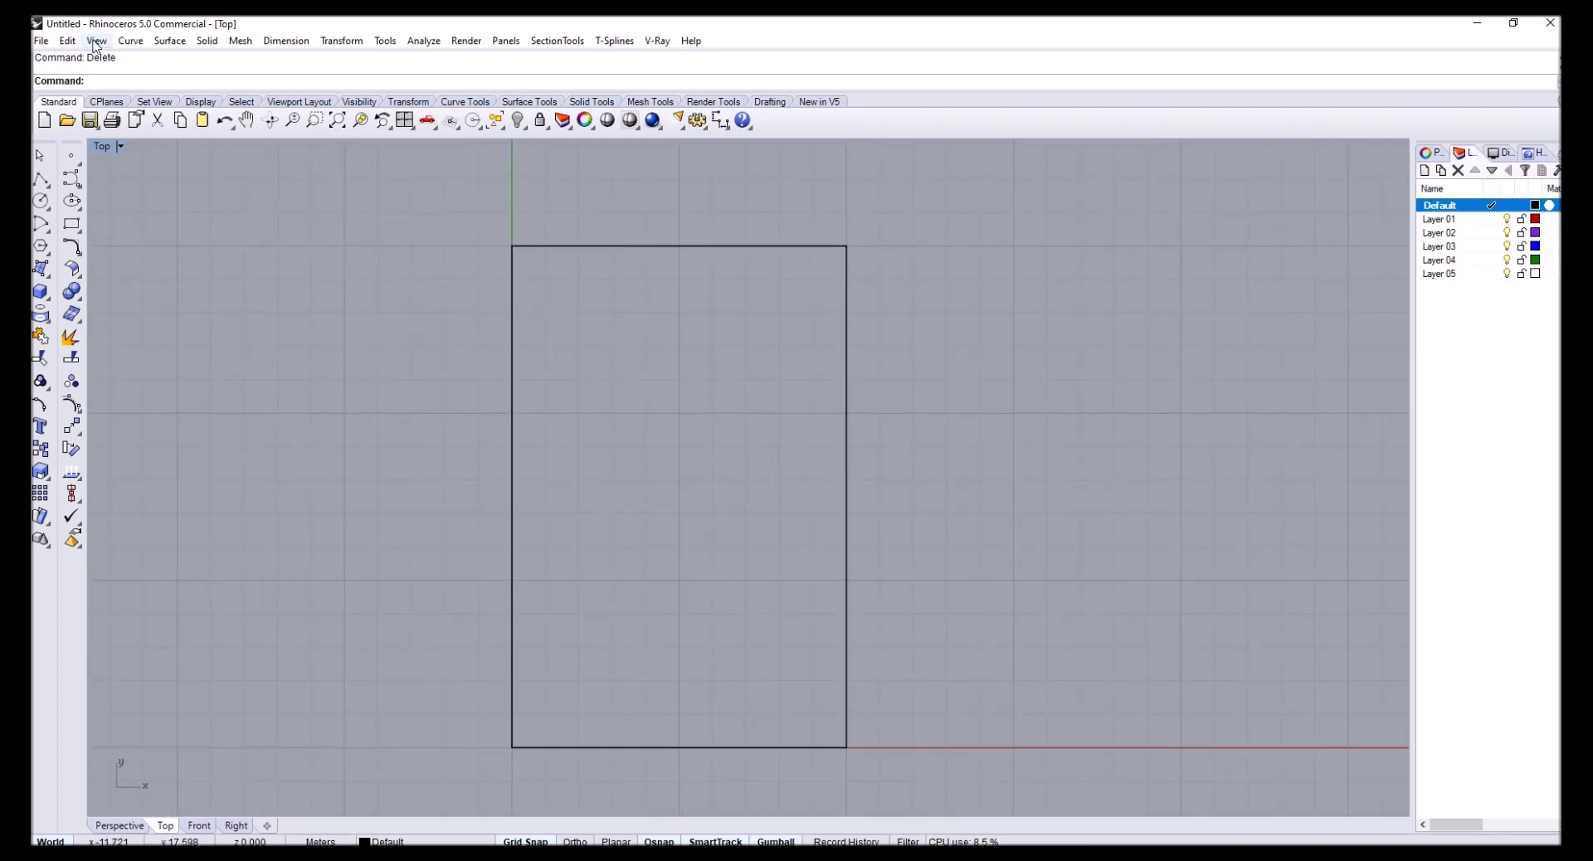
left_click(73, 187)
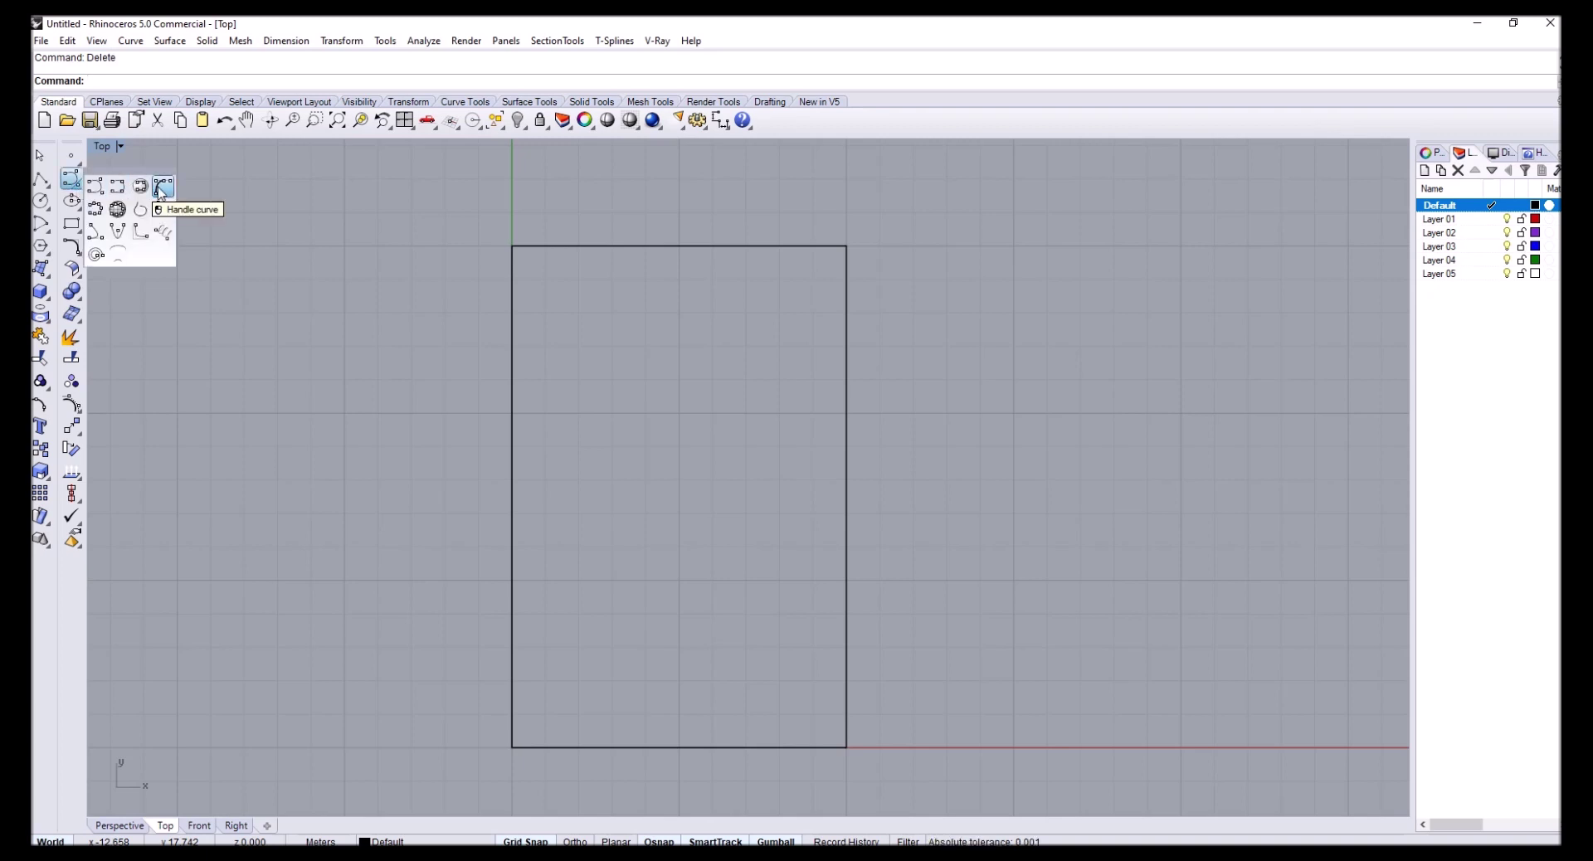
left_click(162, 188)
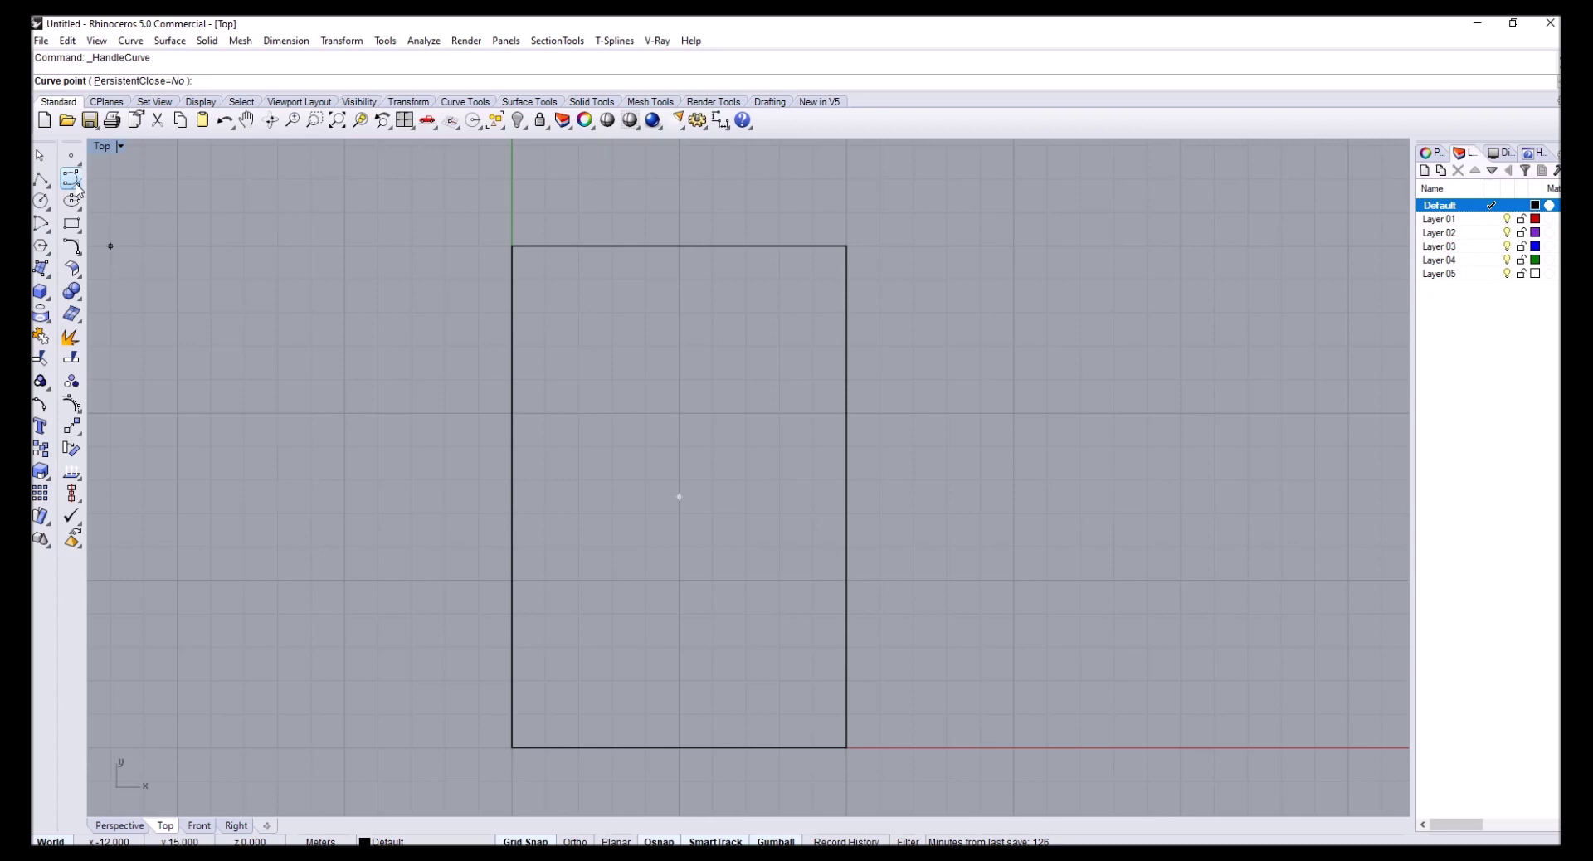
left_click(552, 245)
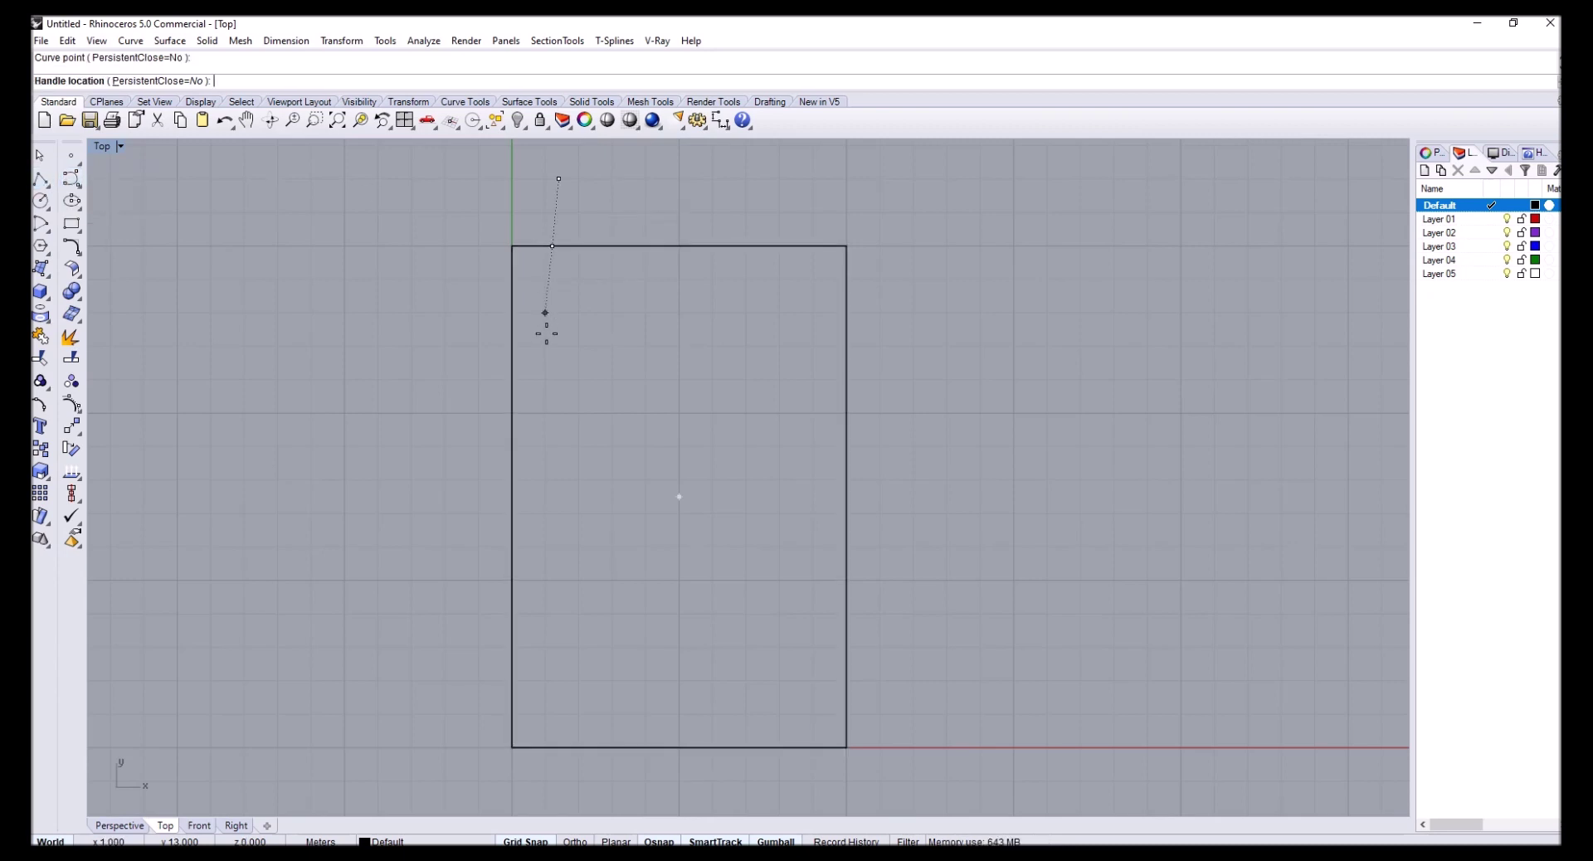
left_click(552, 380)
left_click(777, 748)
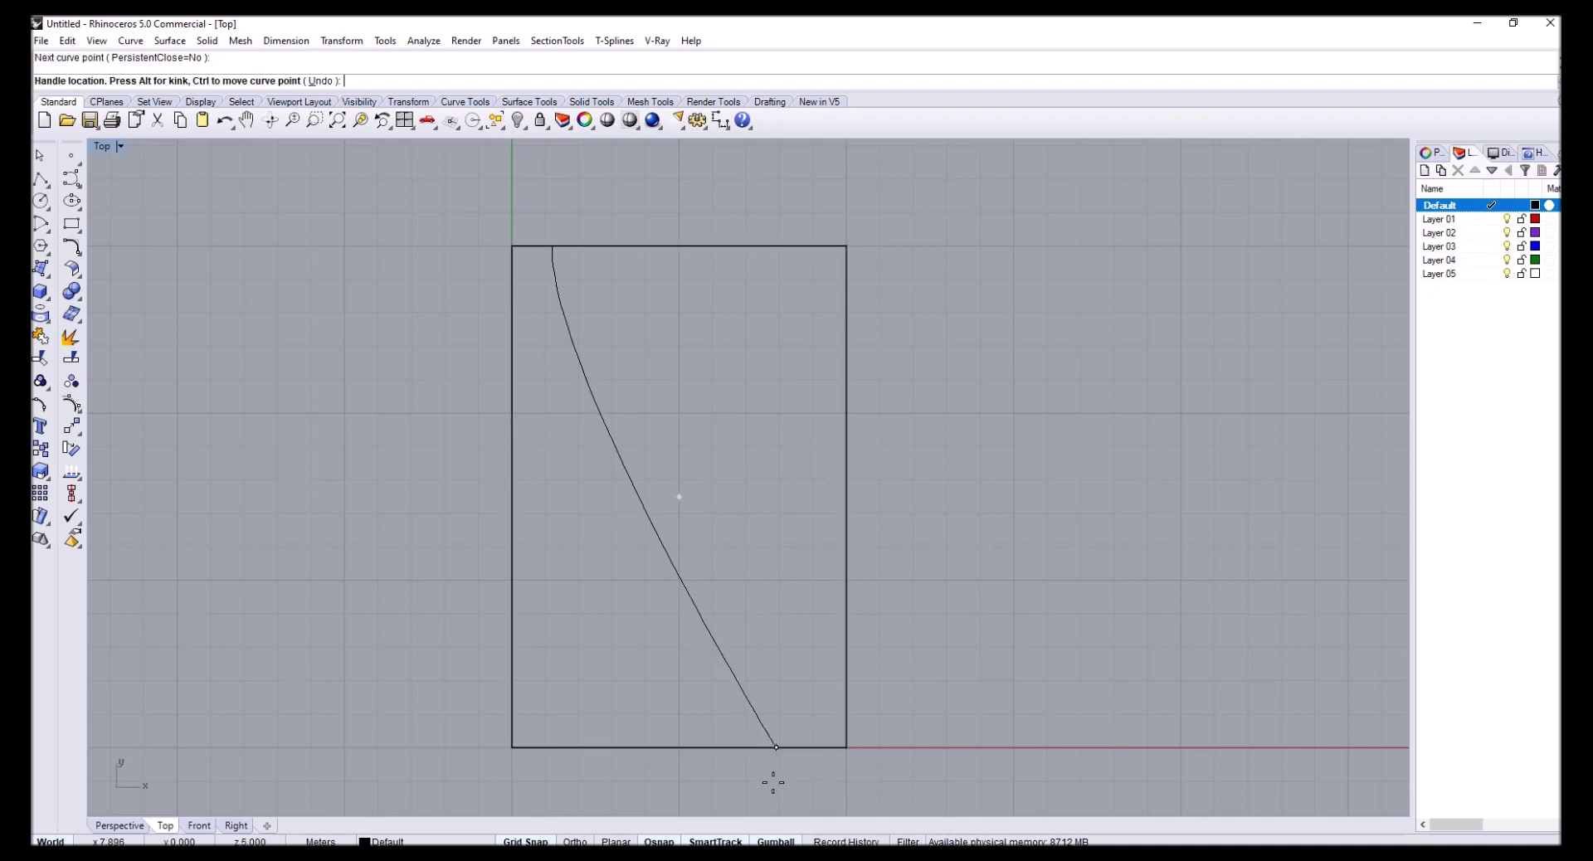
right_click_drag(776, 780, 800, 622)
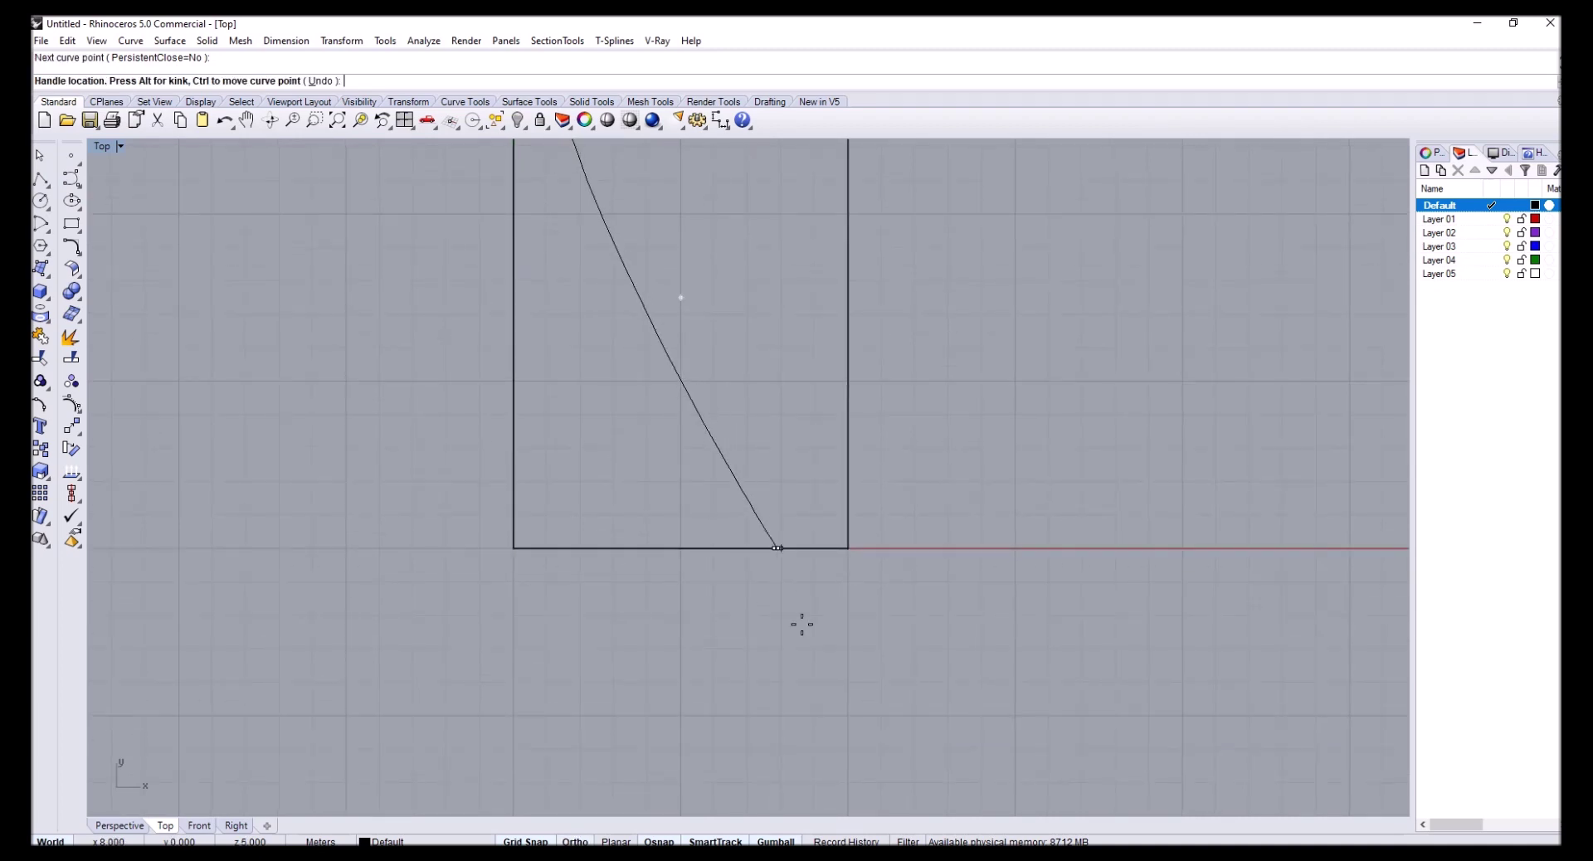
left_click(807, 749)
key("Return")
scroll(868, 402, "down", 2)
Draw a second, crossing handle curve from top edge to bottom edge, undoing a misplaced point
right_click_drag(762, 122, 758, 259)
scroll(797, 253, "up", 2)
key("Return")
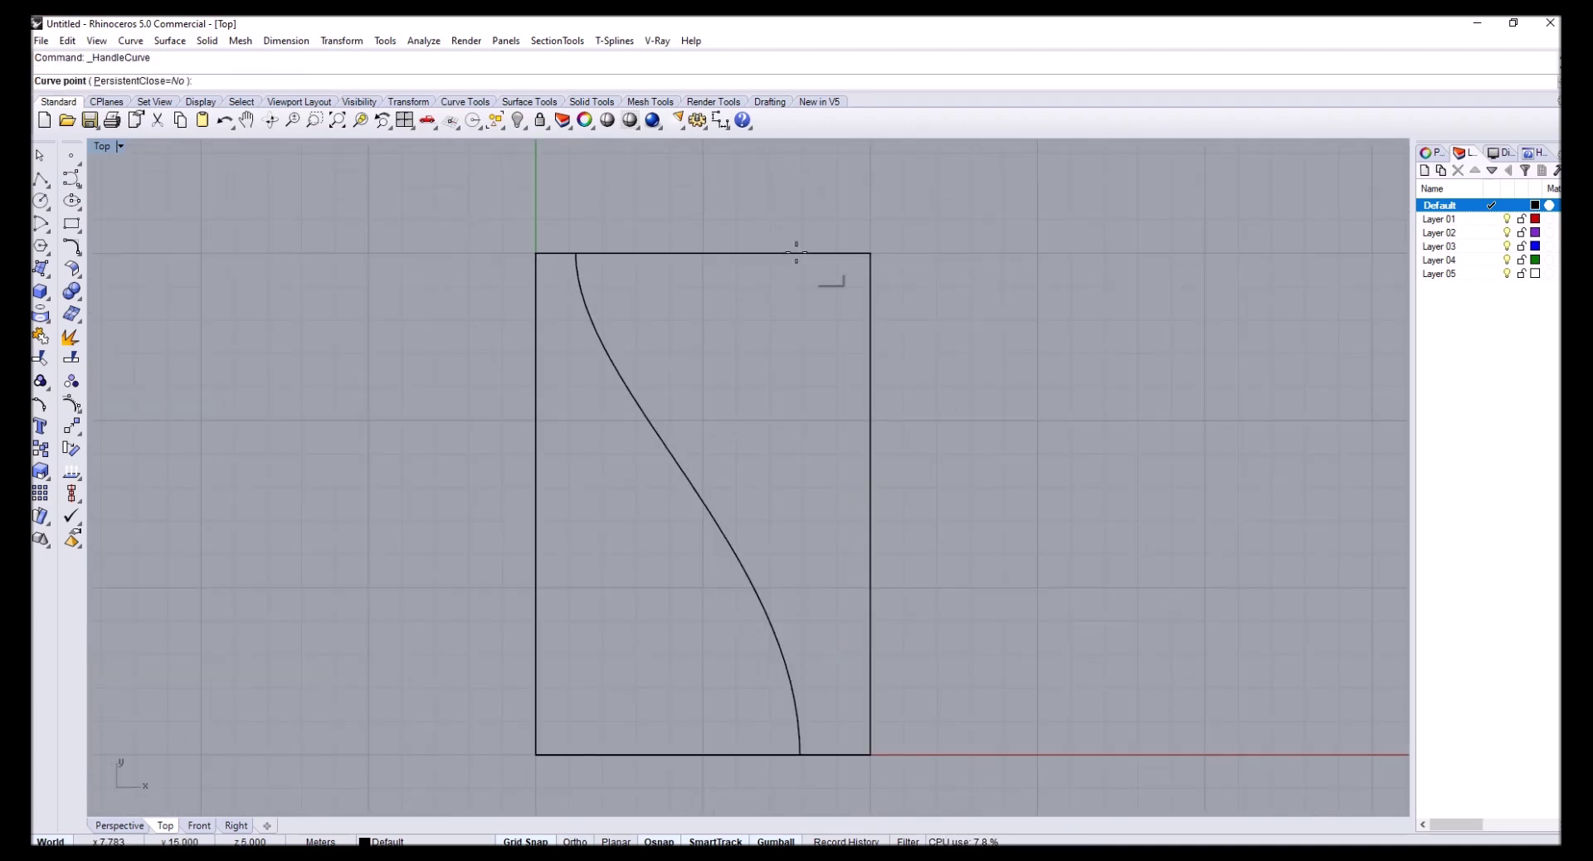
left_click(750, 253)
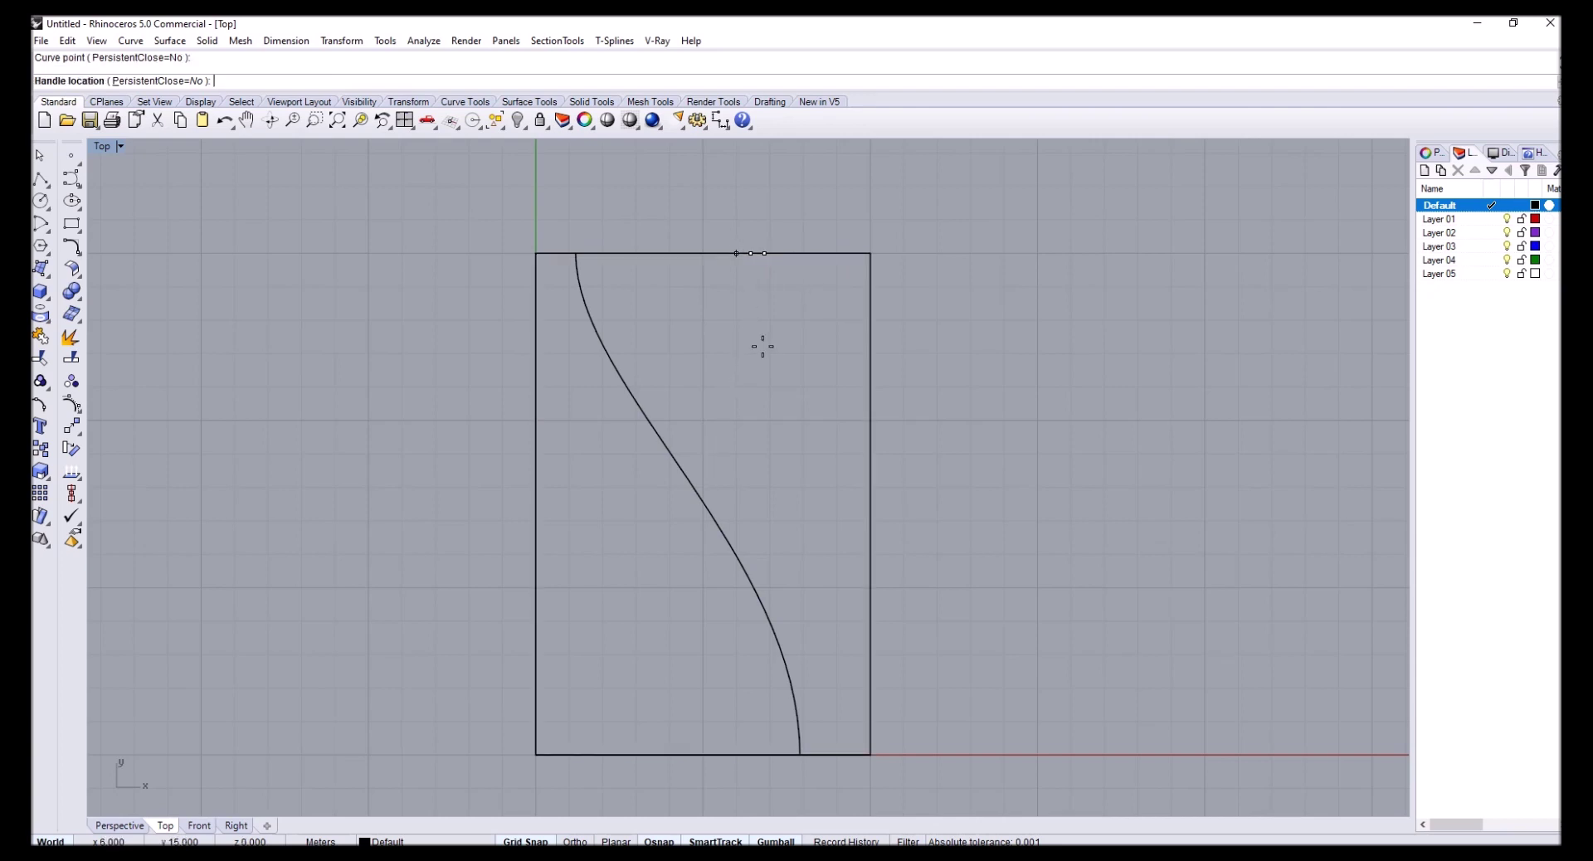
left_click(751, 387)
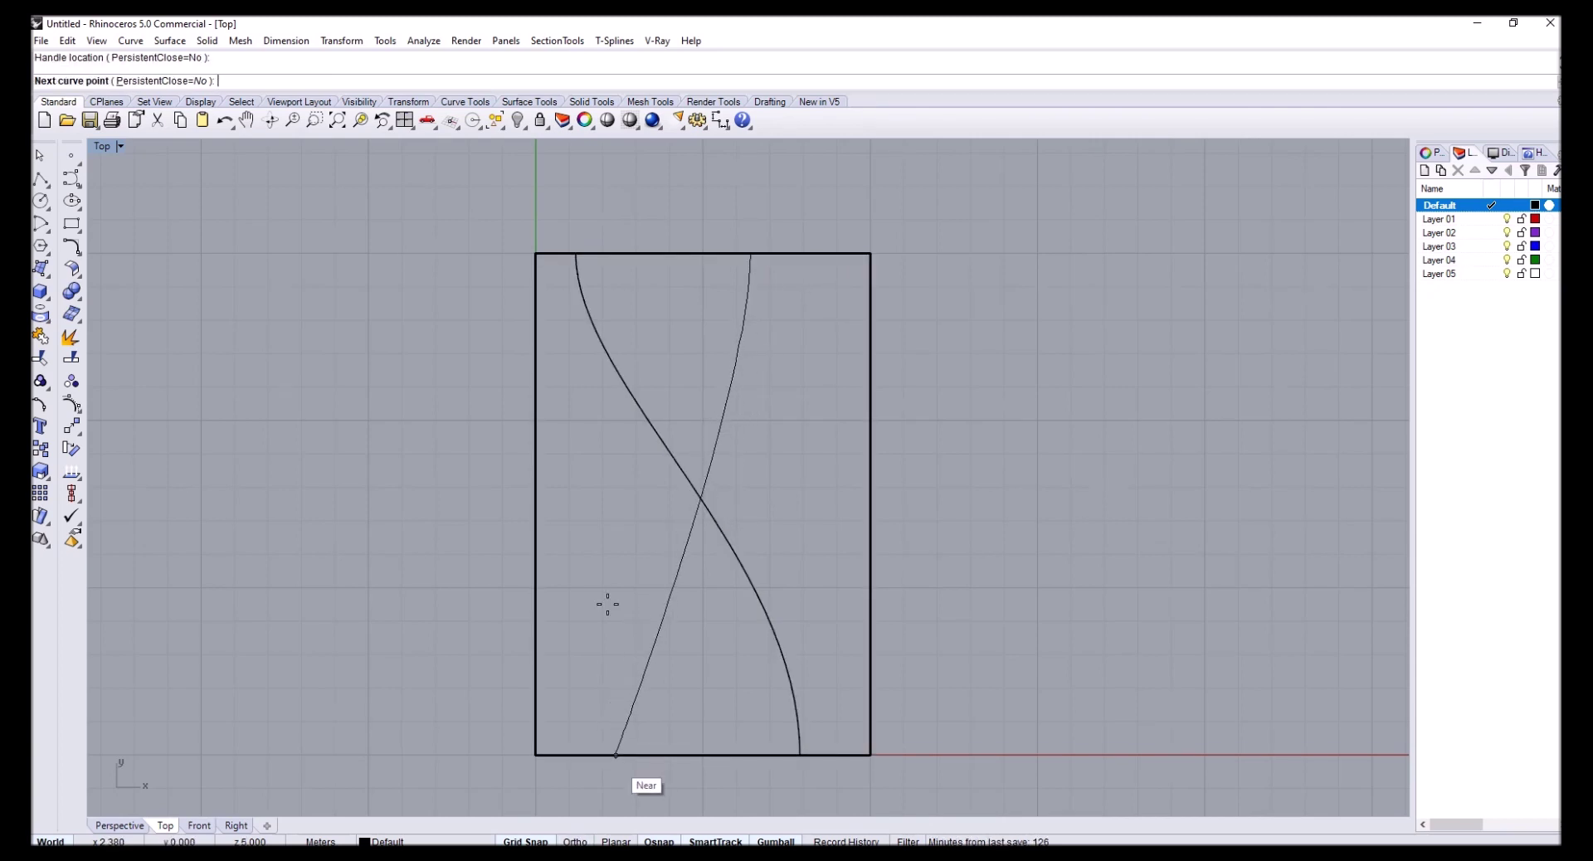
scroll(585, 577, "down", 2)
left_click(585, 577)
left_click(580, 652)
key("ctrl+z")
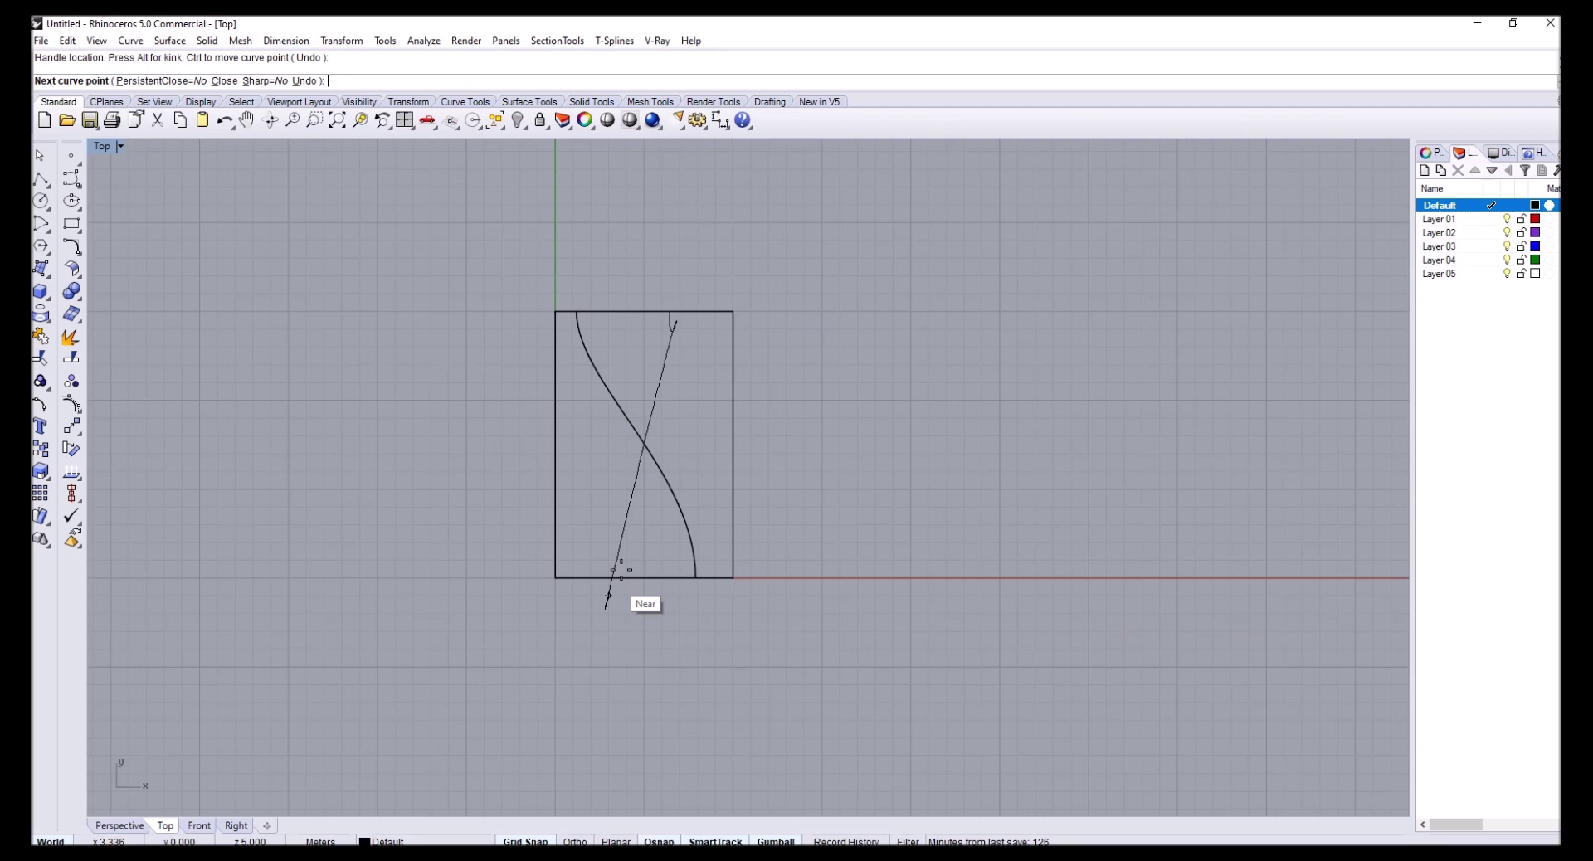
left_click(593, 578)
scroll(583, 579, "up", 3)
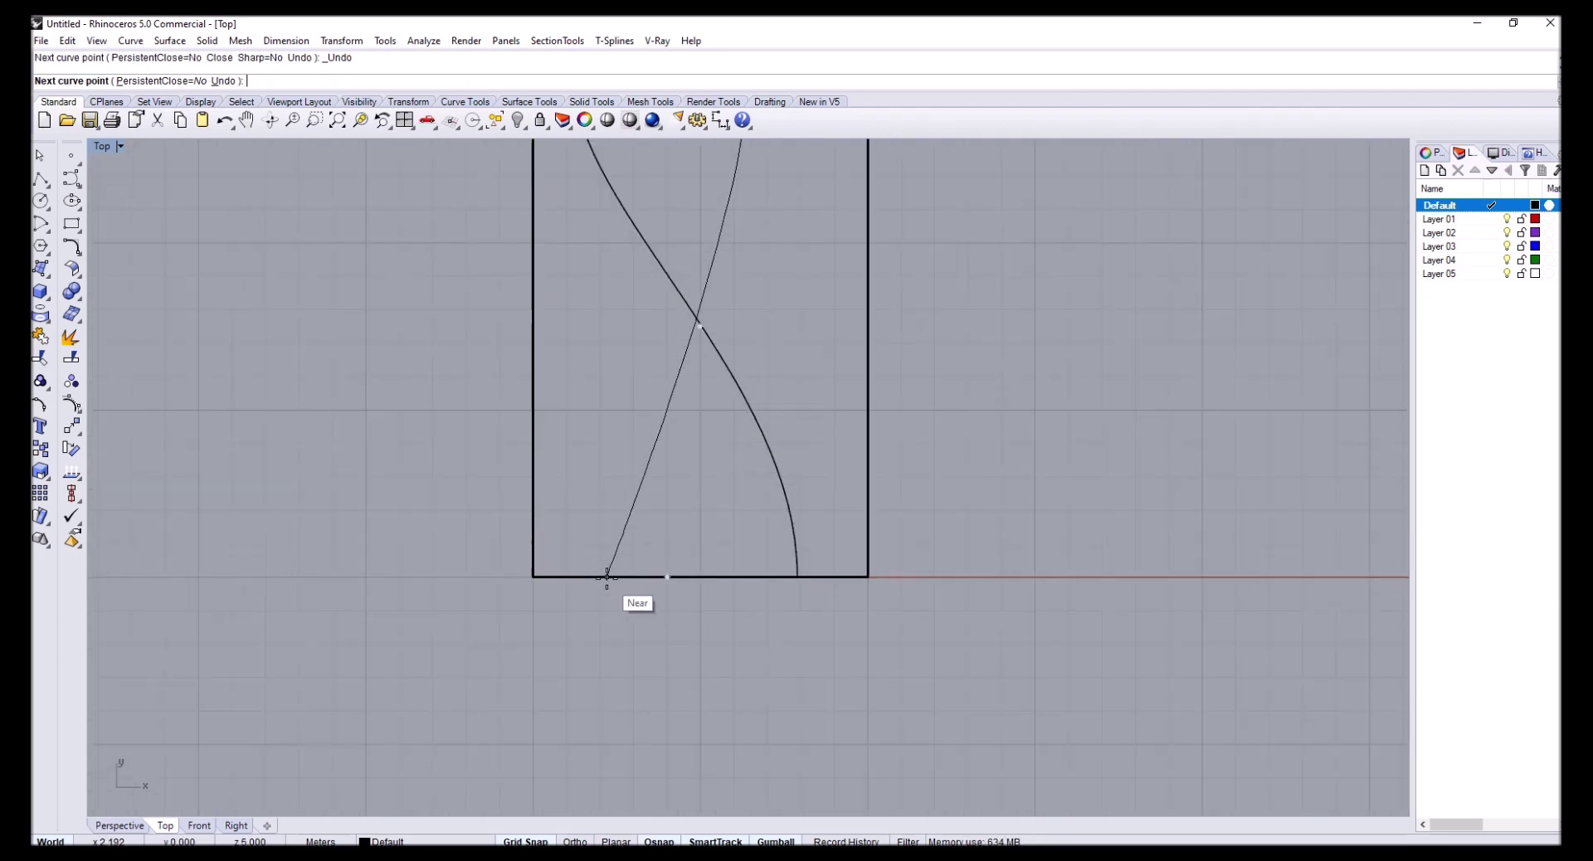
scroll(633, 597, "down", 4)
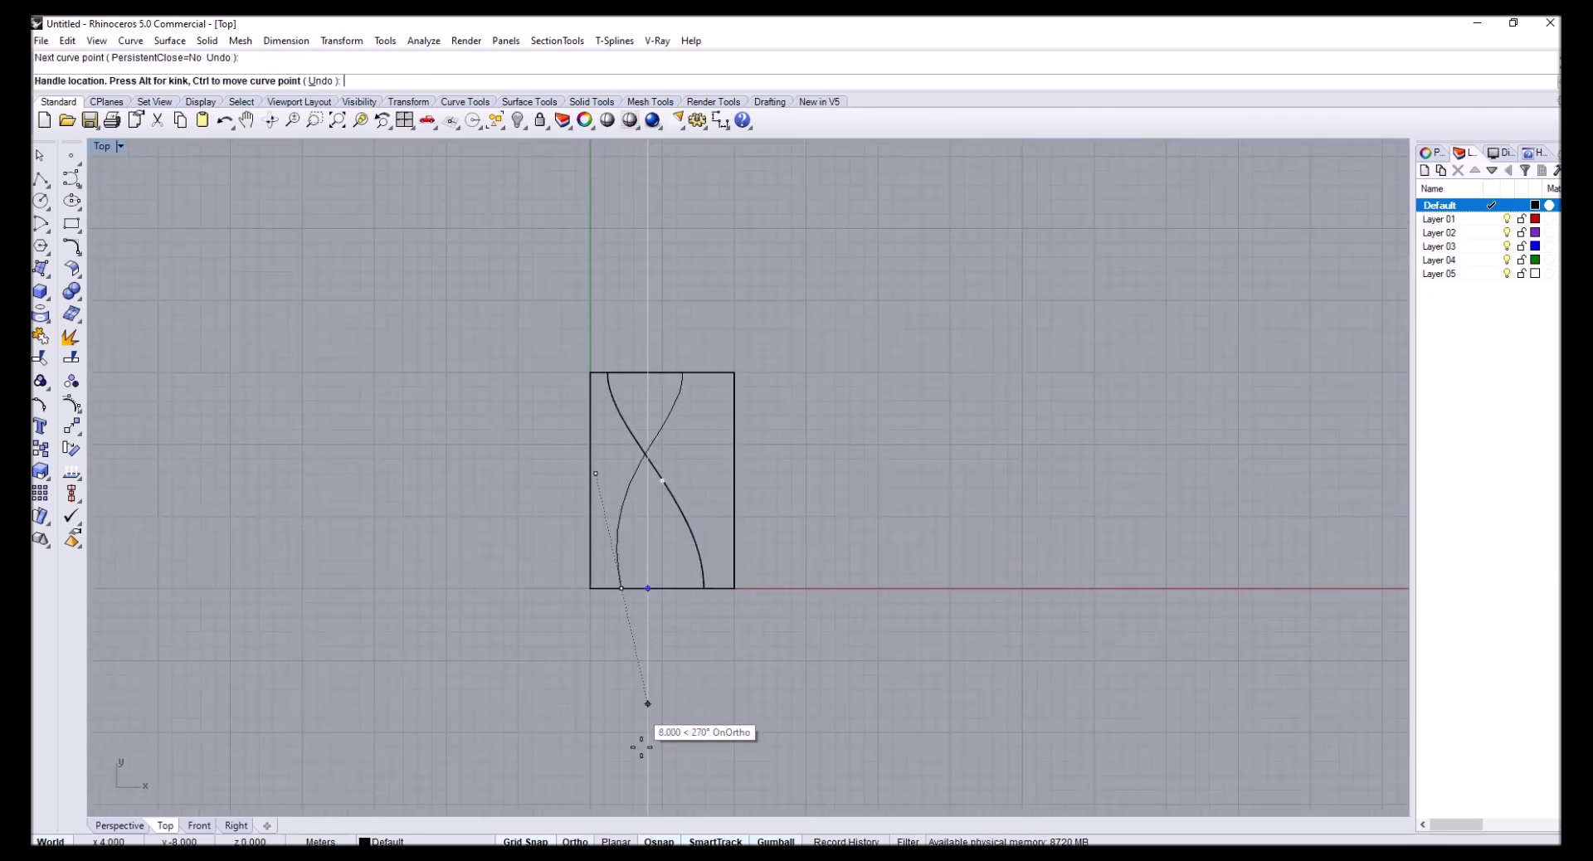
left_click(600, 752)
key("Return")
scroll(677, 487, "up", 4)
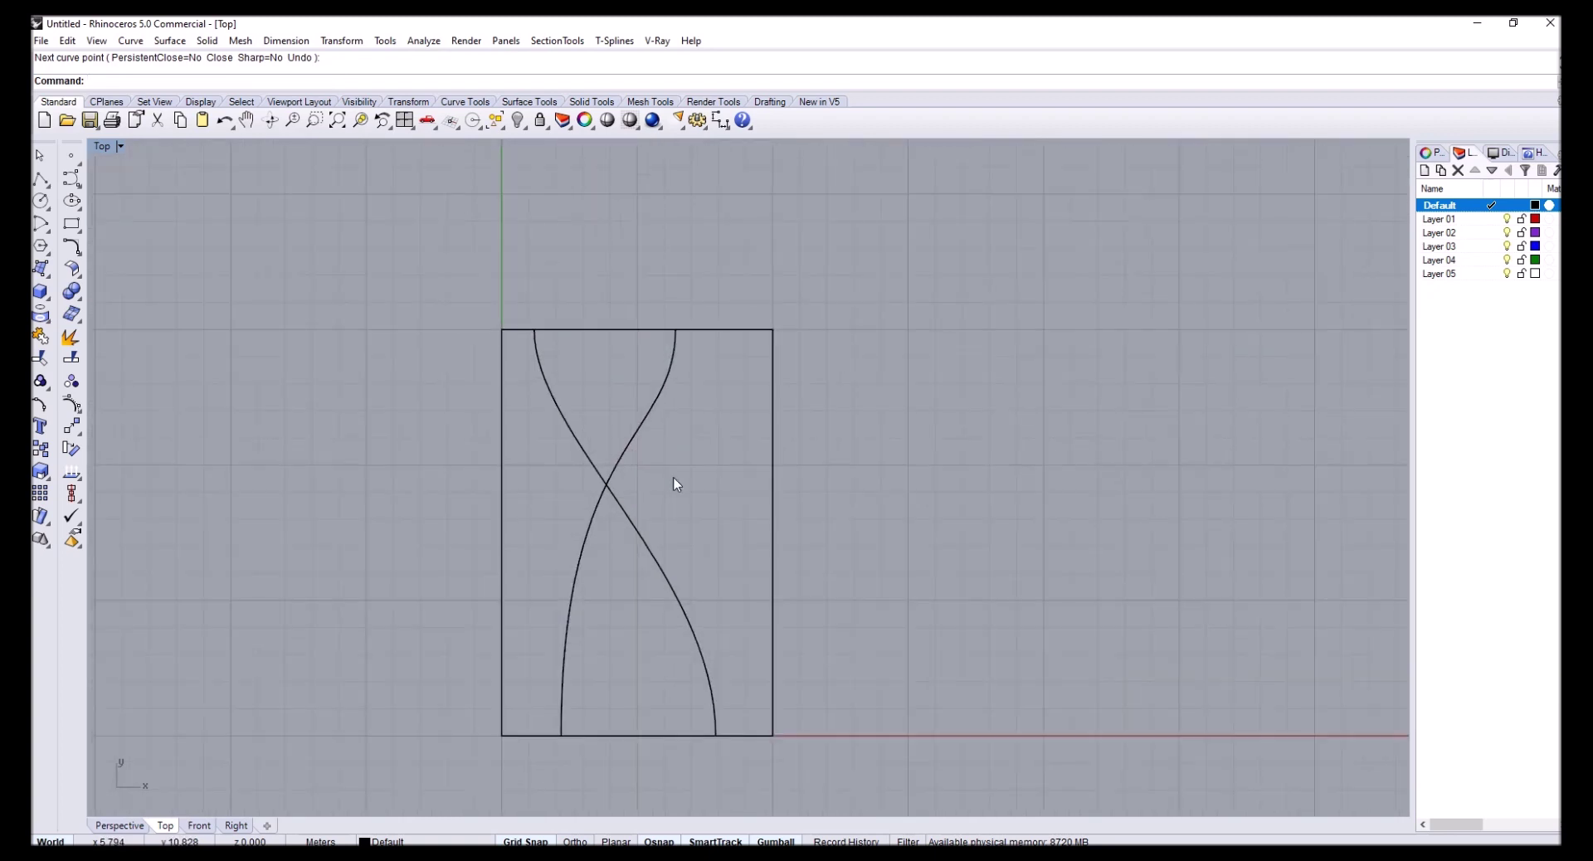
Select both crossing curves and check them in the maximized Perspective view
left_click_drag(603, 490, 514, 431)
double_click(95, 151)
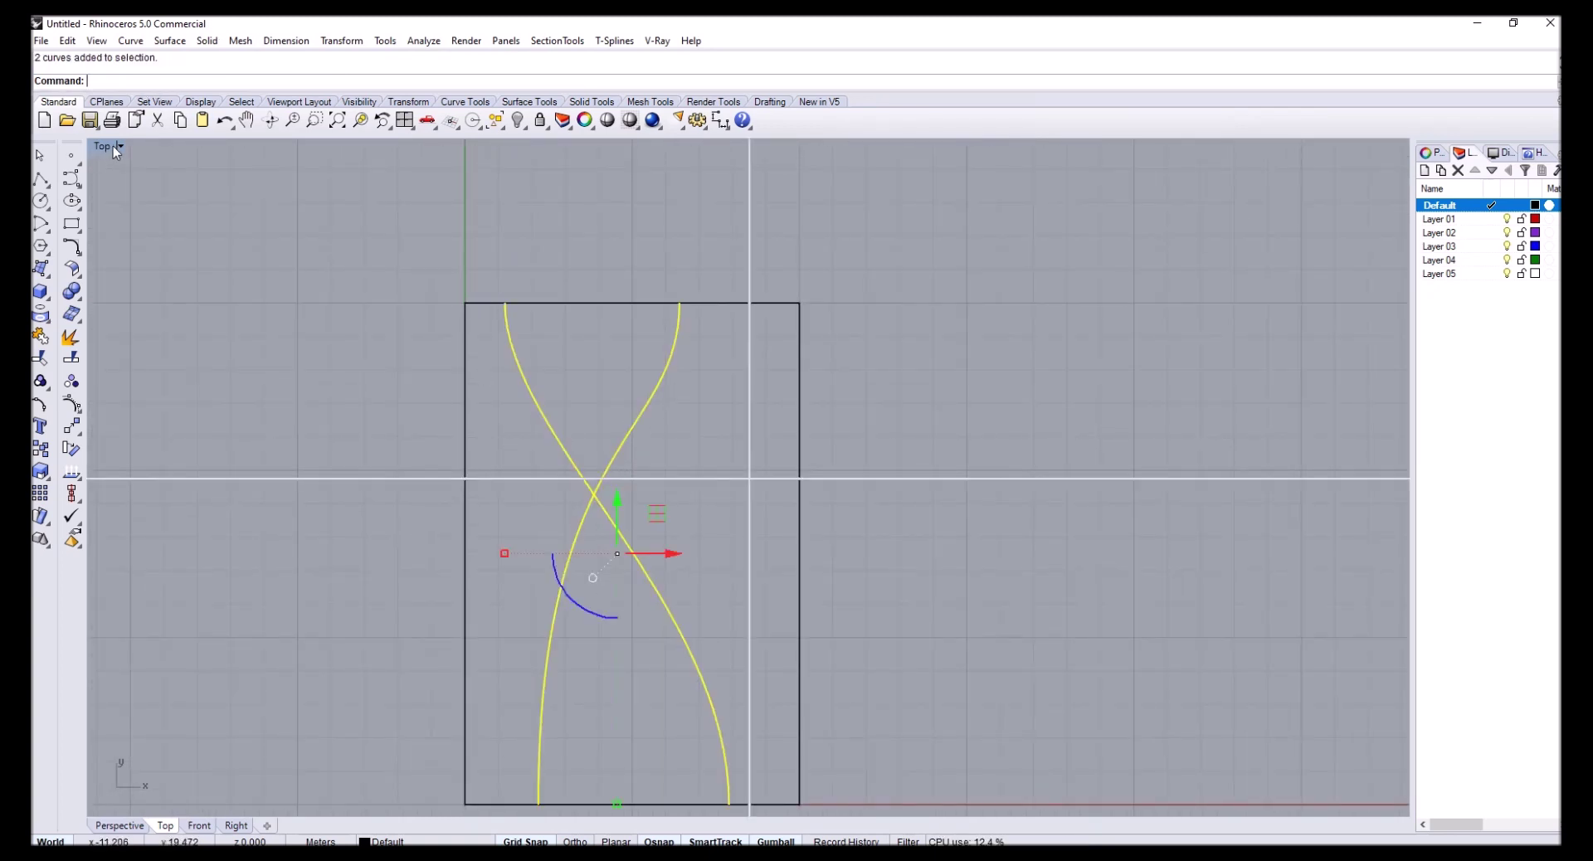
double_click(795, 146)
right_click_drag(863, 347, 729, 410)
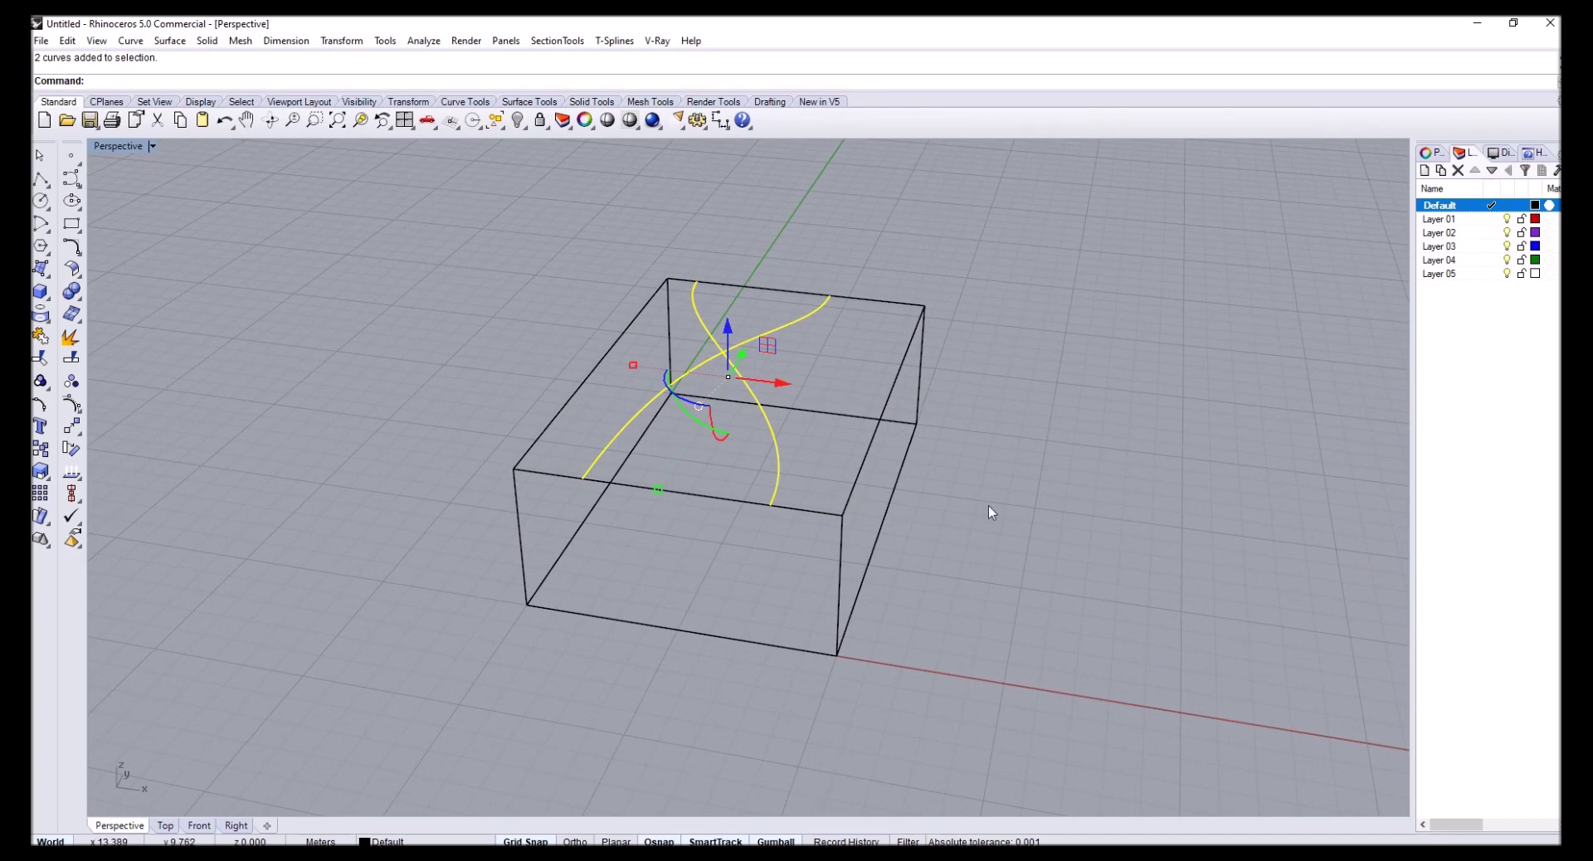
Flatten both curves onto the box's base plane with SetPt using only Set Z
type("SetPt")
key("Return")
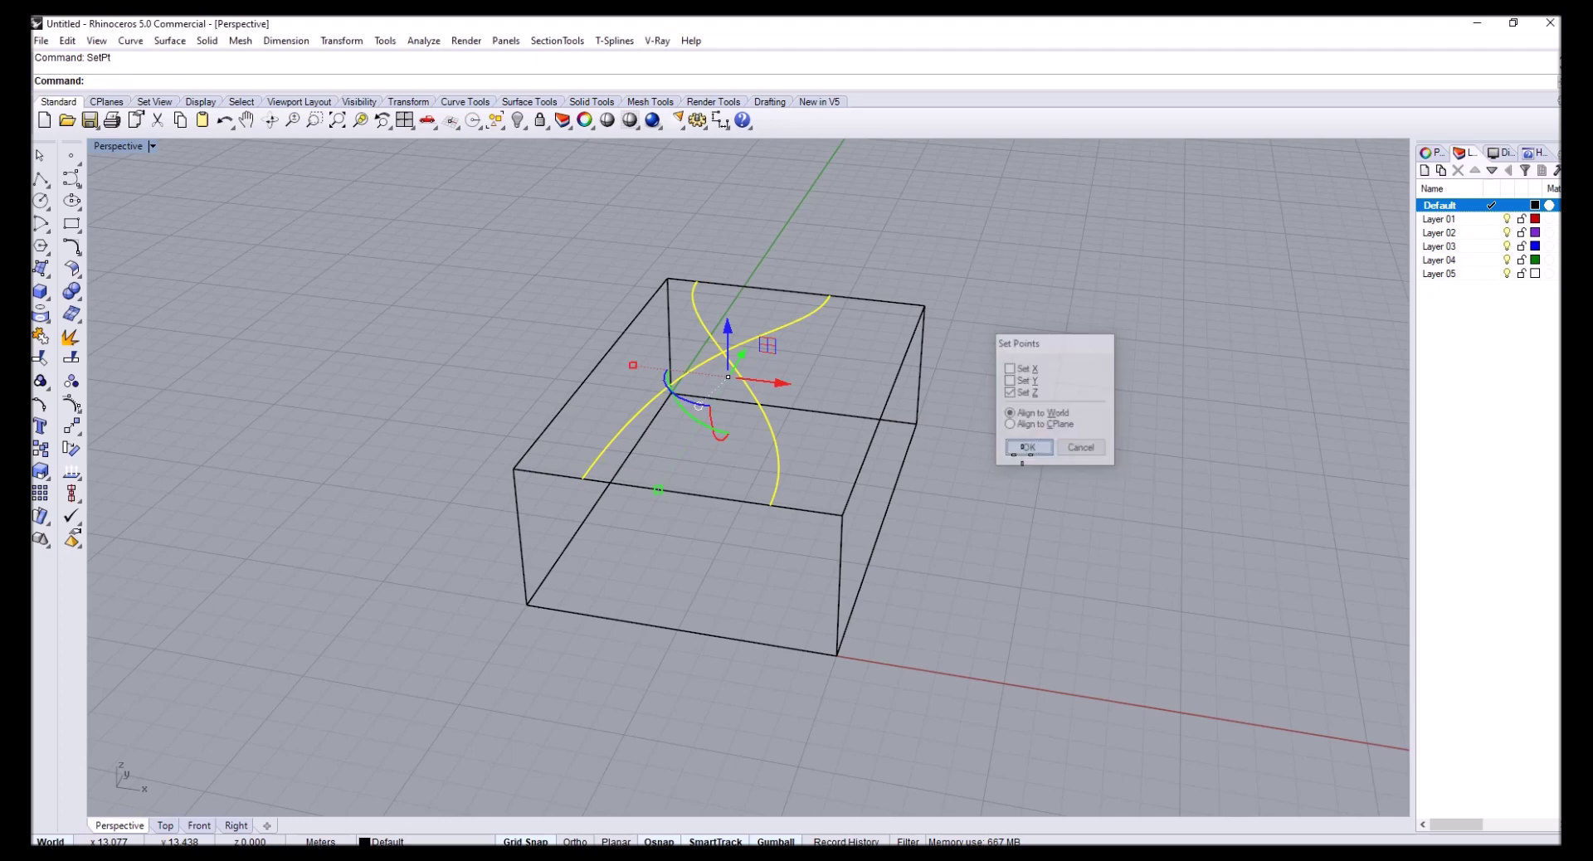
left_click(1029, 448)
right_click_drag(946, 448, 630, 452)
double_click(121, 148)
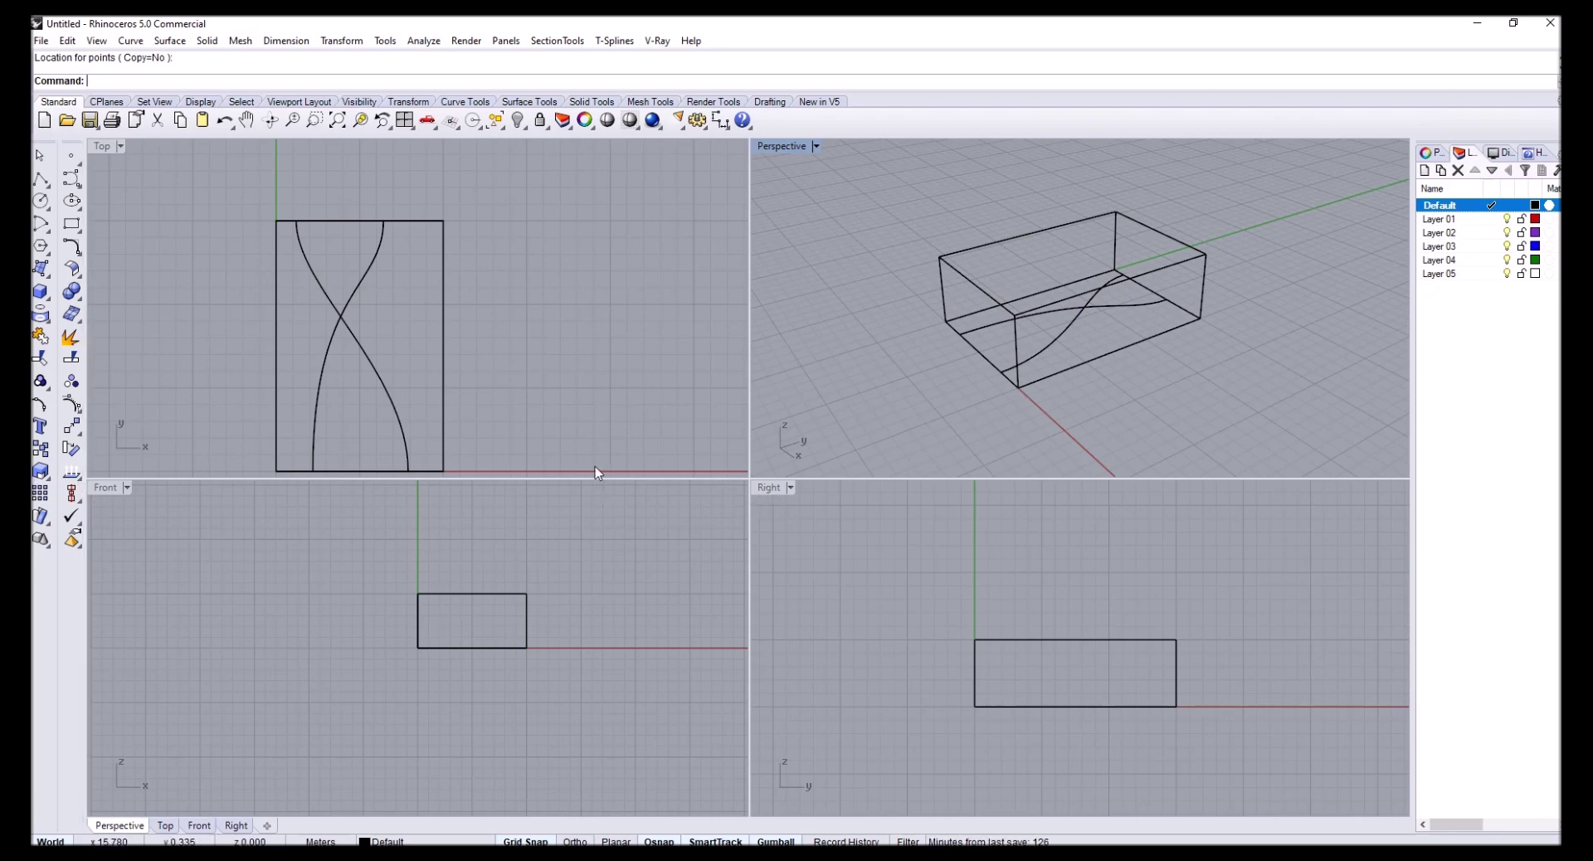
In the maximized Right view, draw a handle curve from the rectangle's left edge to its right edge
double_click(770, 488)
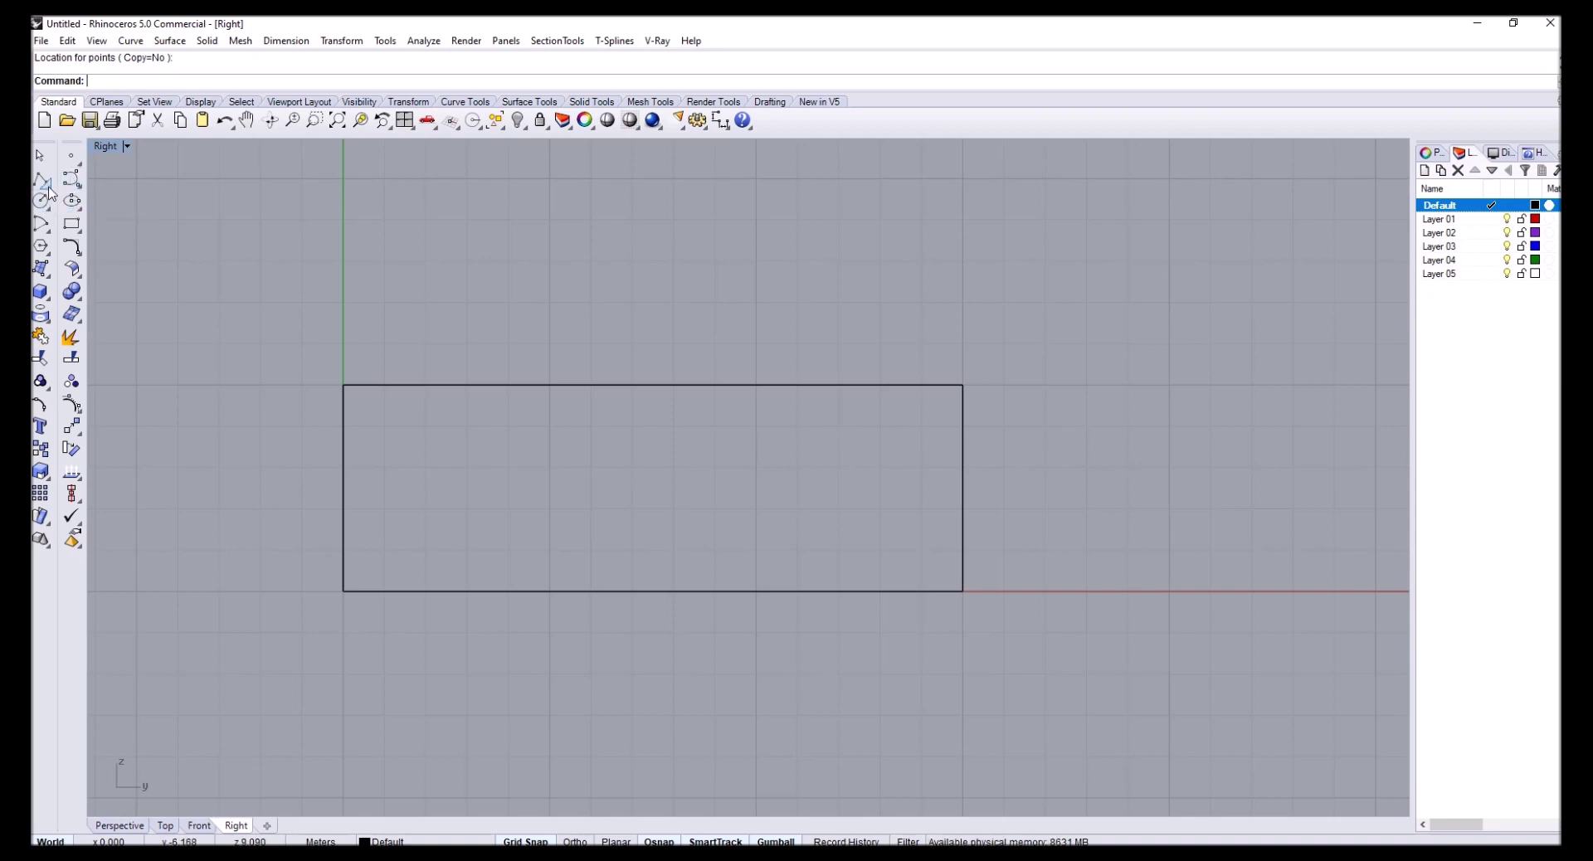
left_click(71, 177)
key("Escape")
left_click(344, 423)
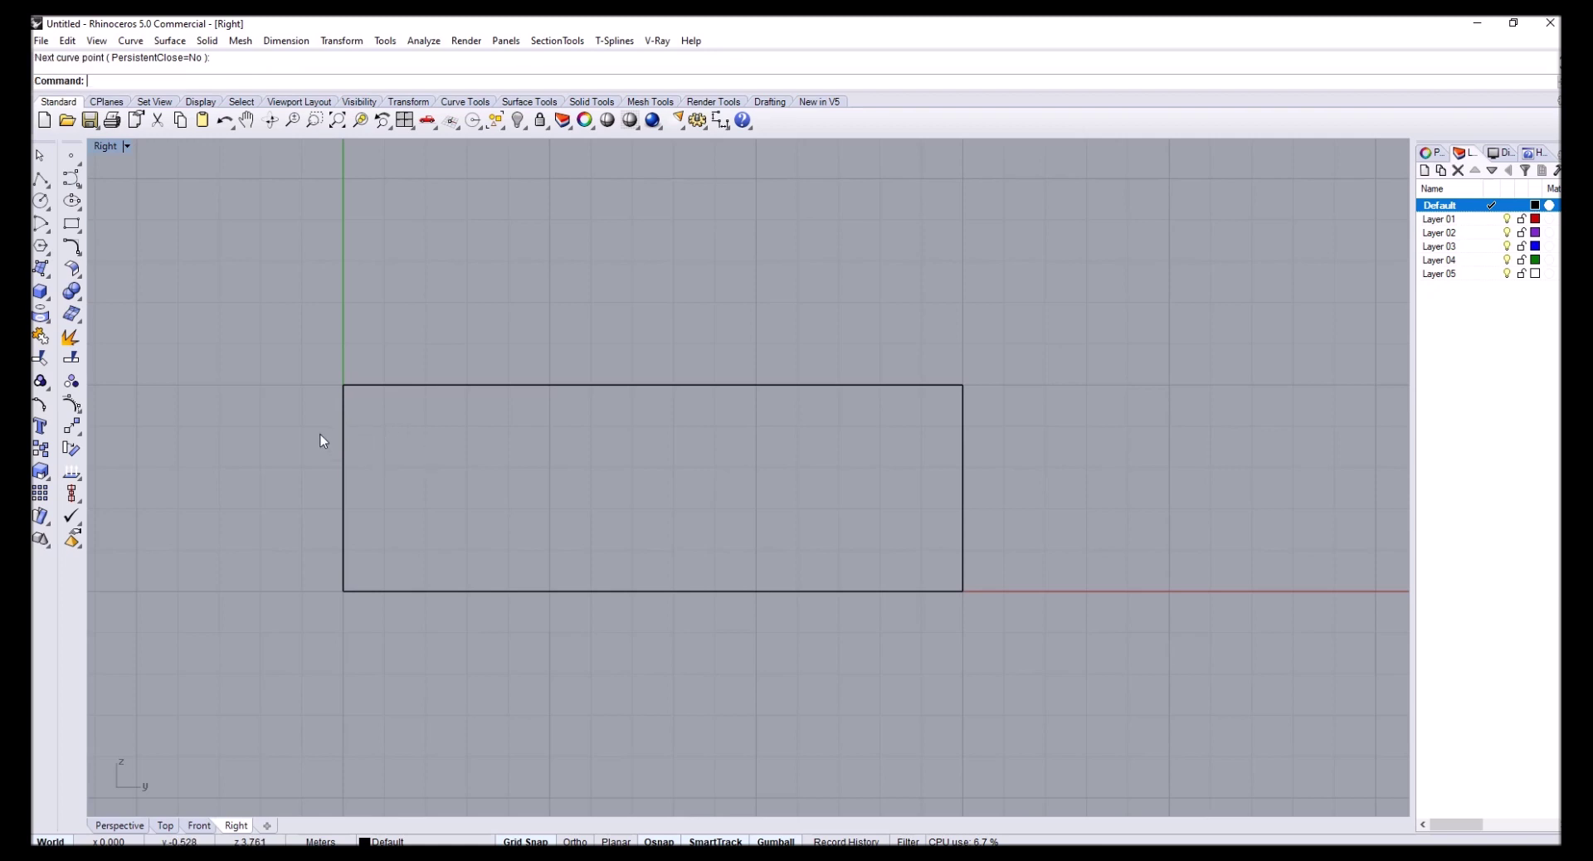
left_click(345, 420)
left_click(473, 417)
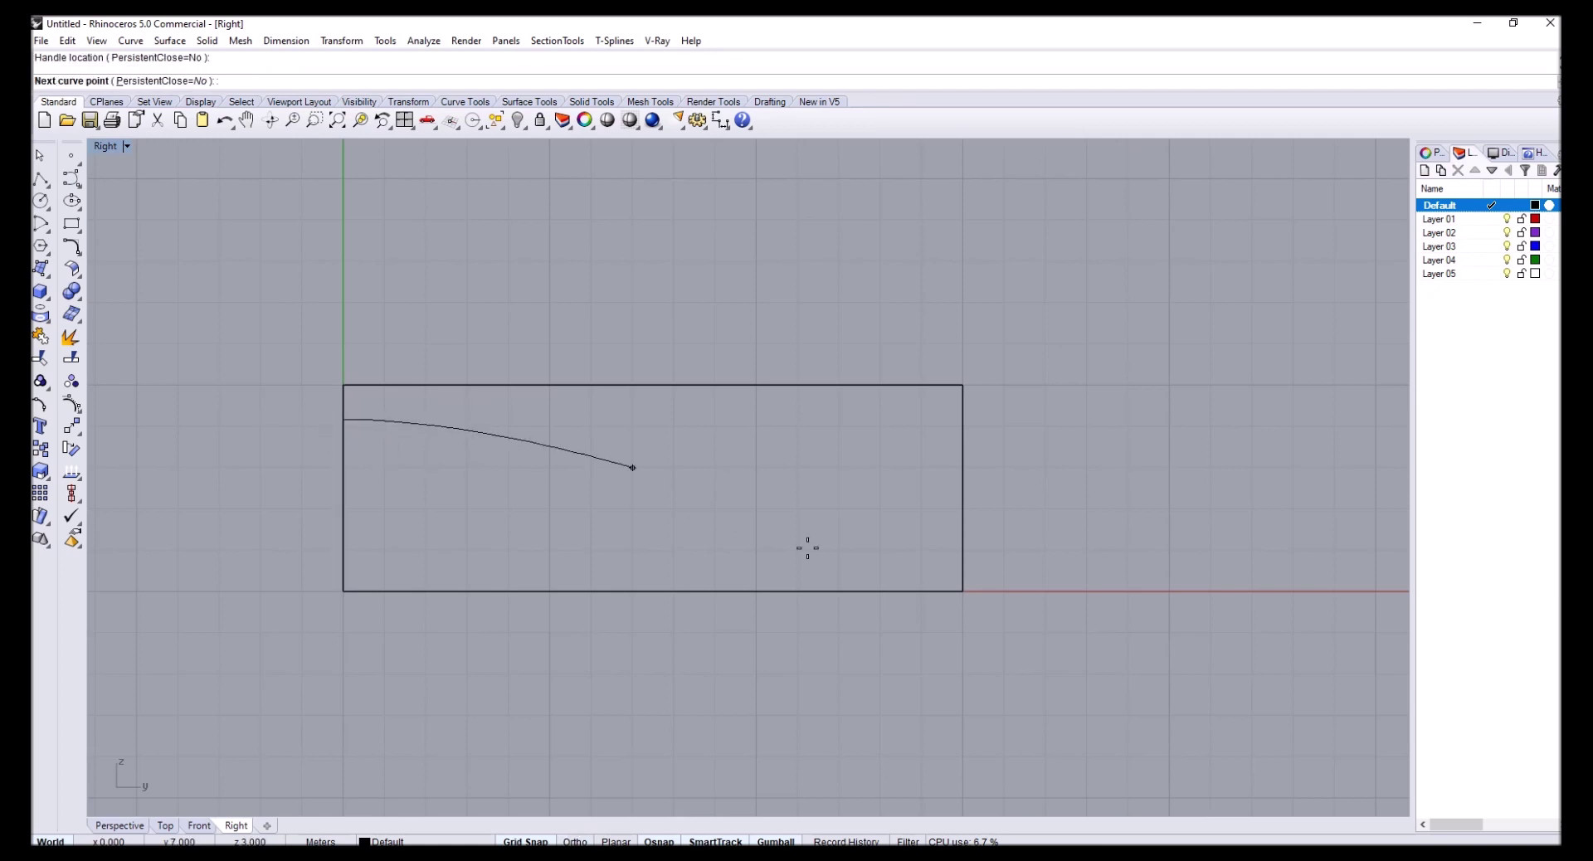
left_click(961, 563)
left_click(1249, 565)
key("Return")
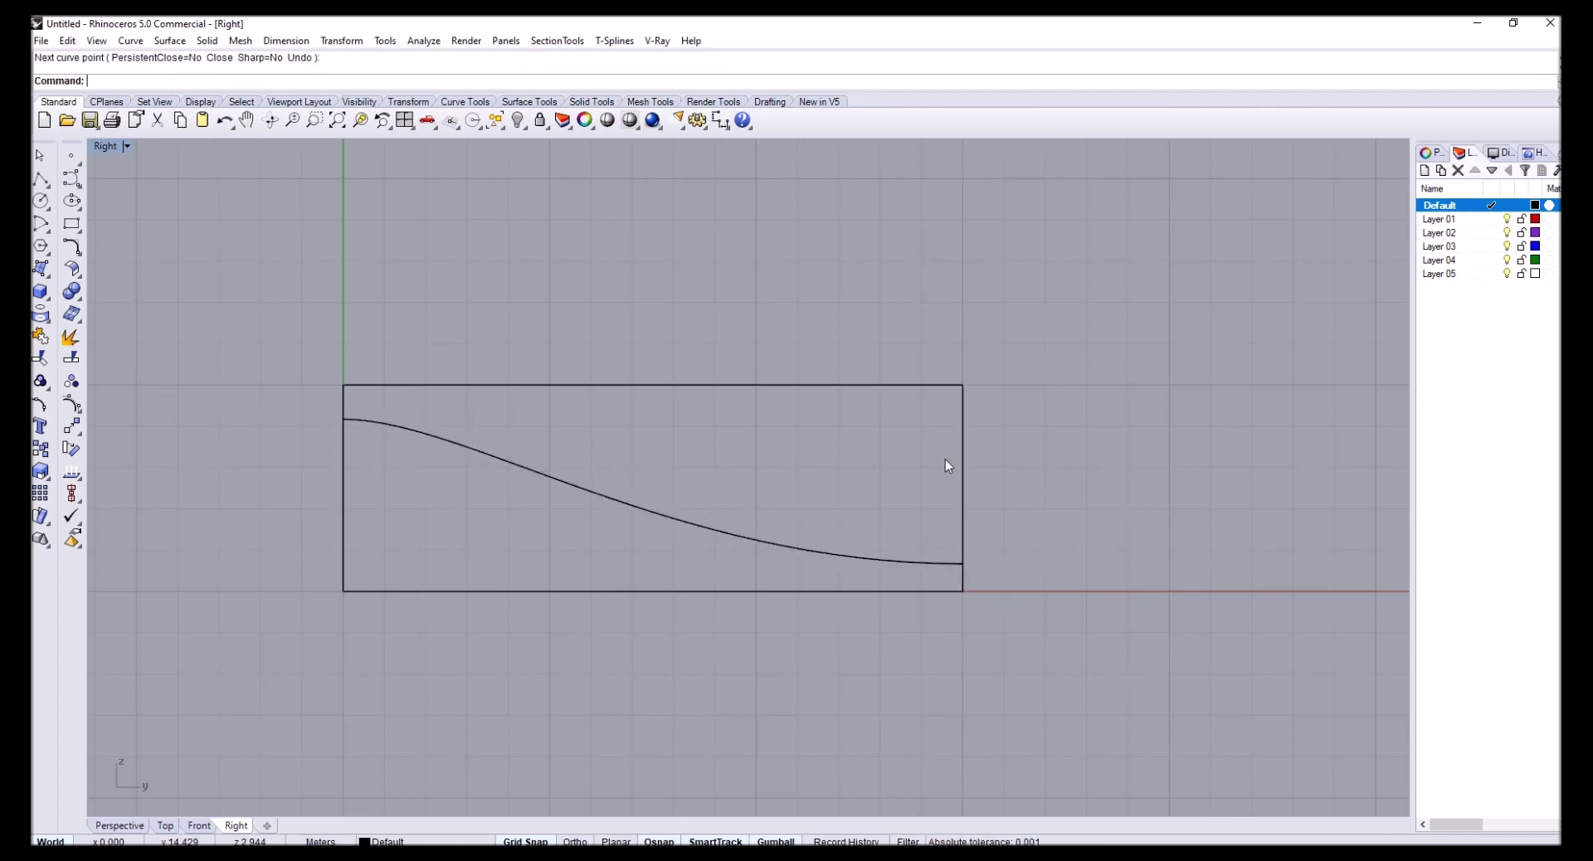
Draw a second handle curve from the right edge back to the left edge, then select both
key("Return")
left_click(962, 423)
left_click(714, 424)
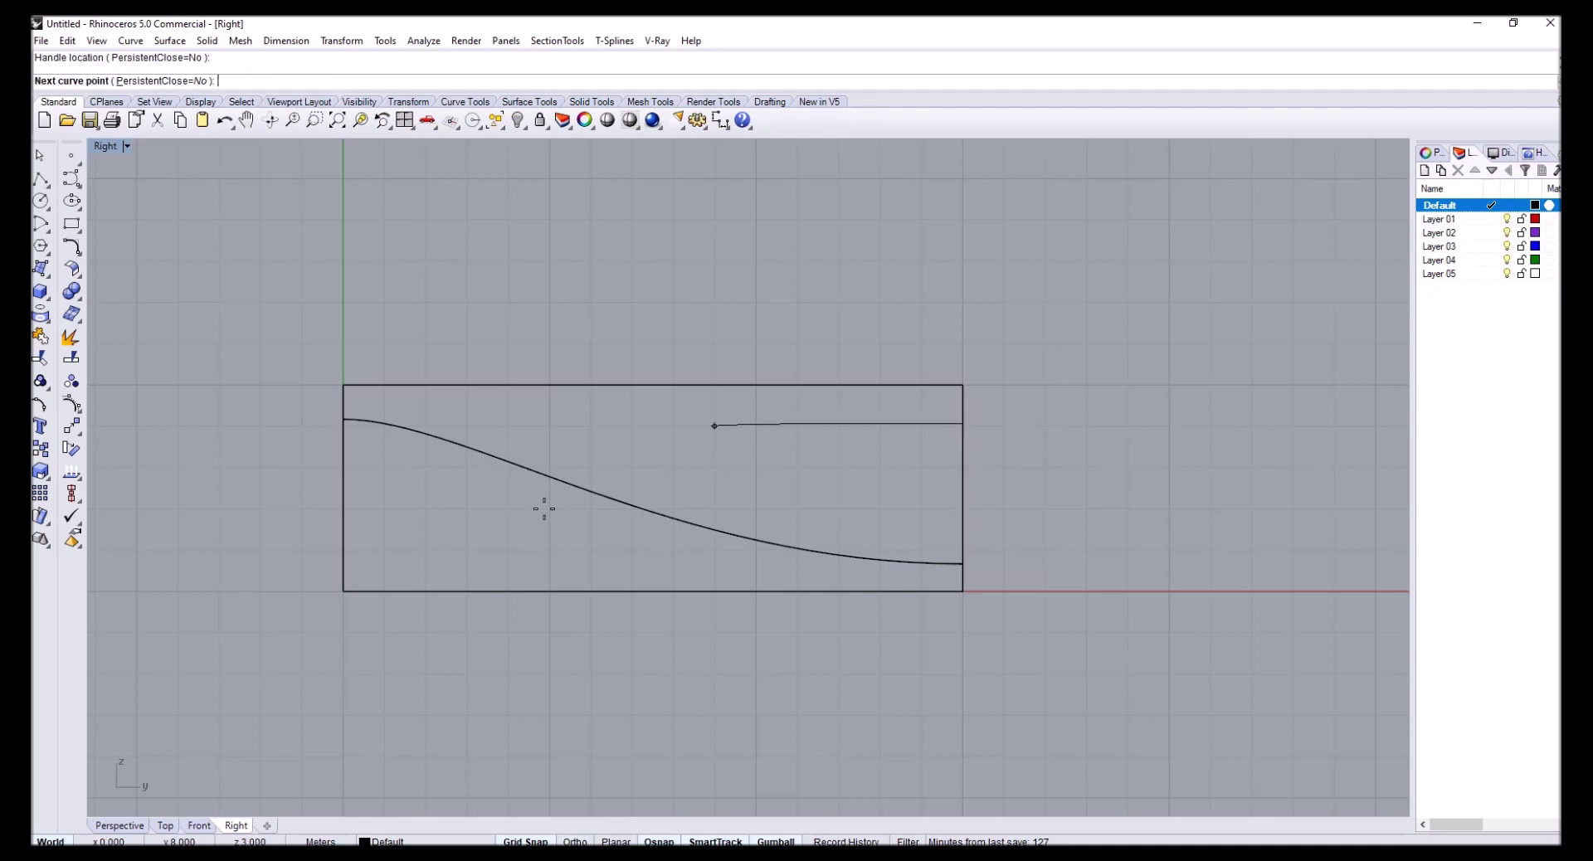
left_click(343, 552)
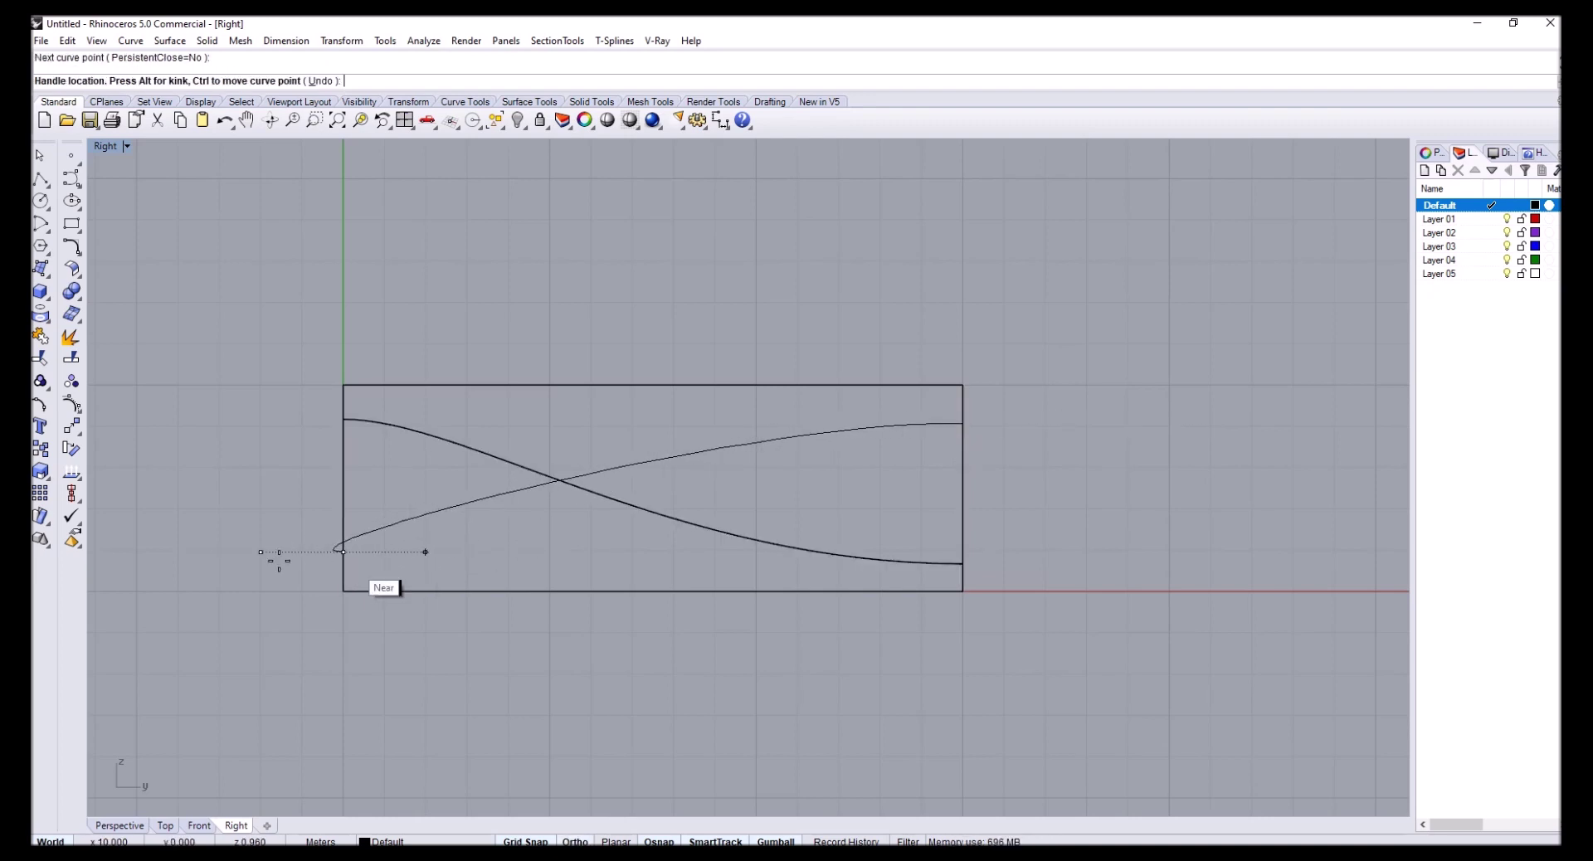
left_click(135, 549)
key("Return")
scroll(681, 510, "down", 2)
left_click_drag(681, 510, 532, 440)
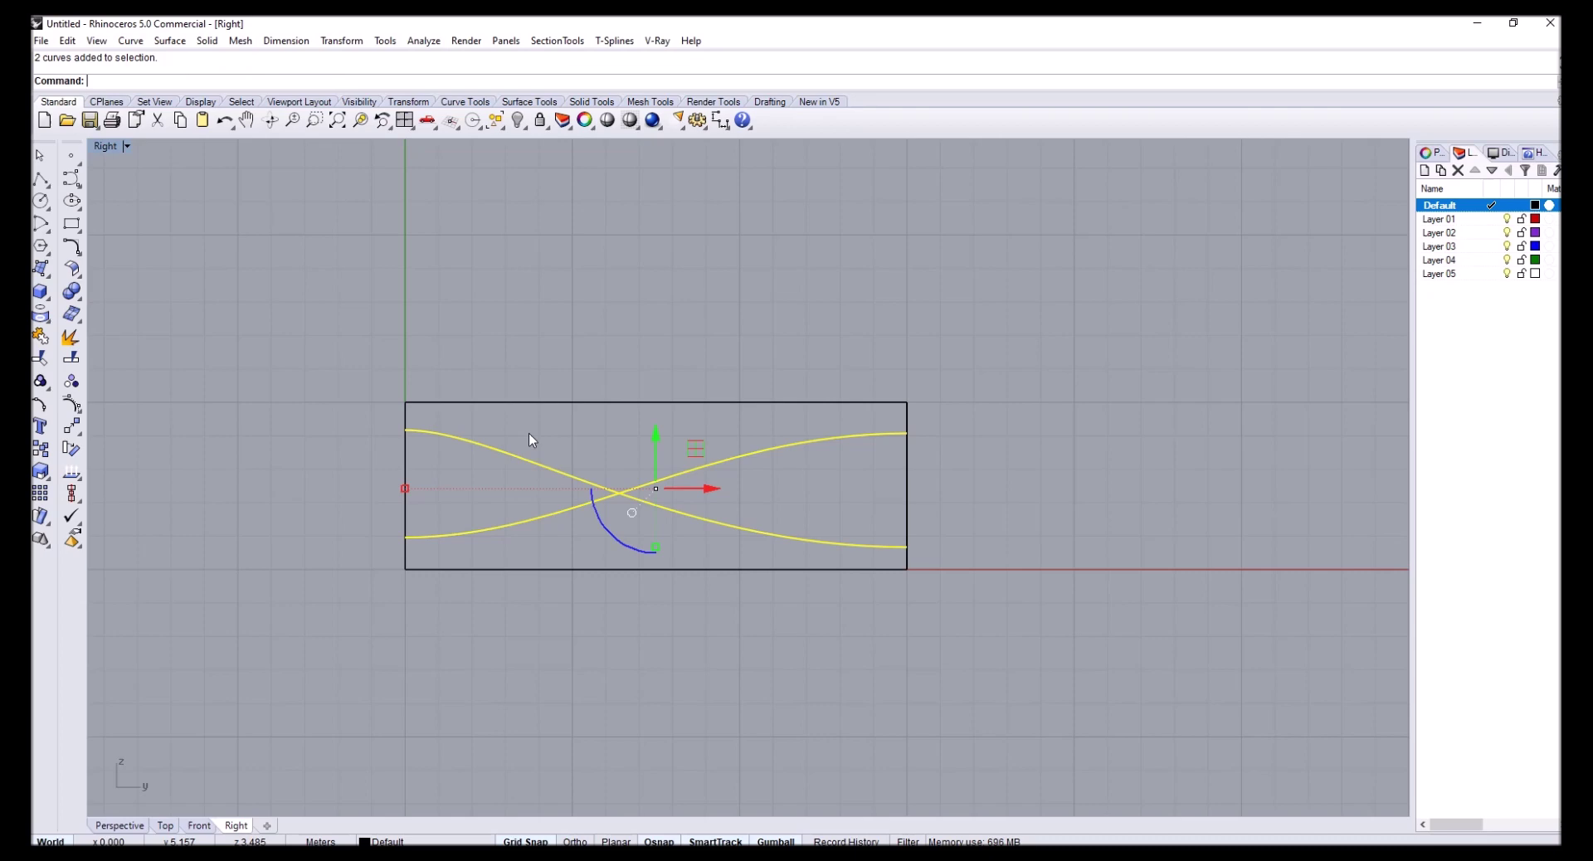
double_click(112, 146)
double_click(778, 156)
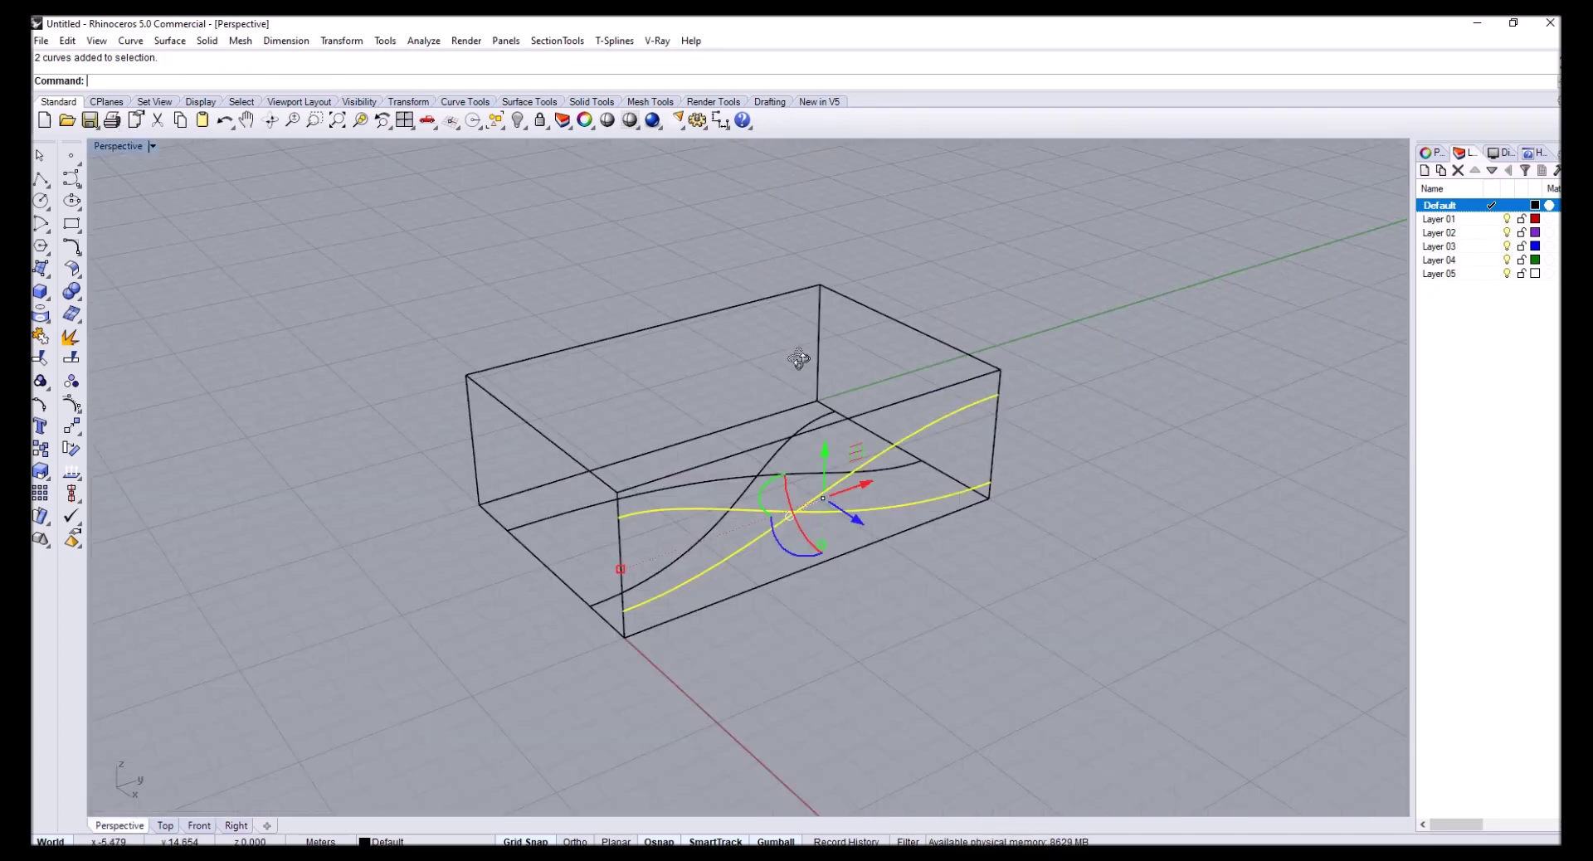
right_click_drag(800, 356, 760, 308)
key("Escape")
left_click(639, 431)
right_click_drag(686, 408, 664, 402)
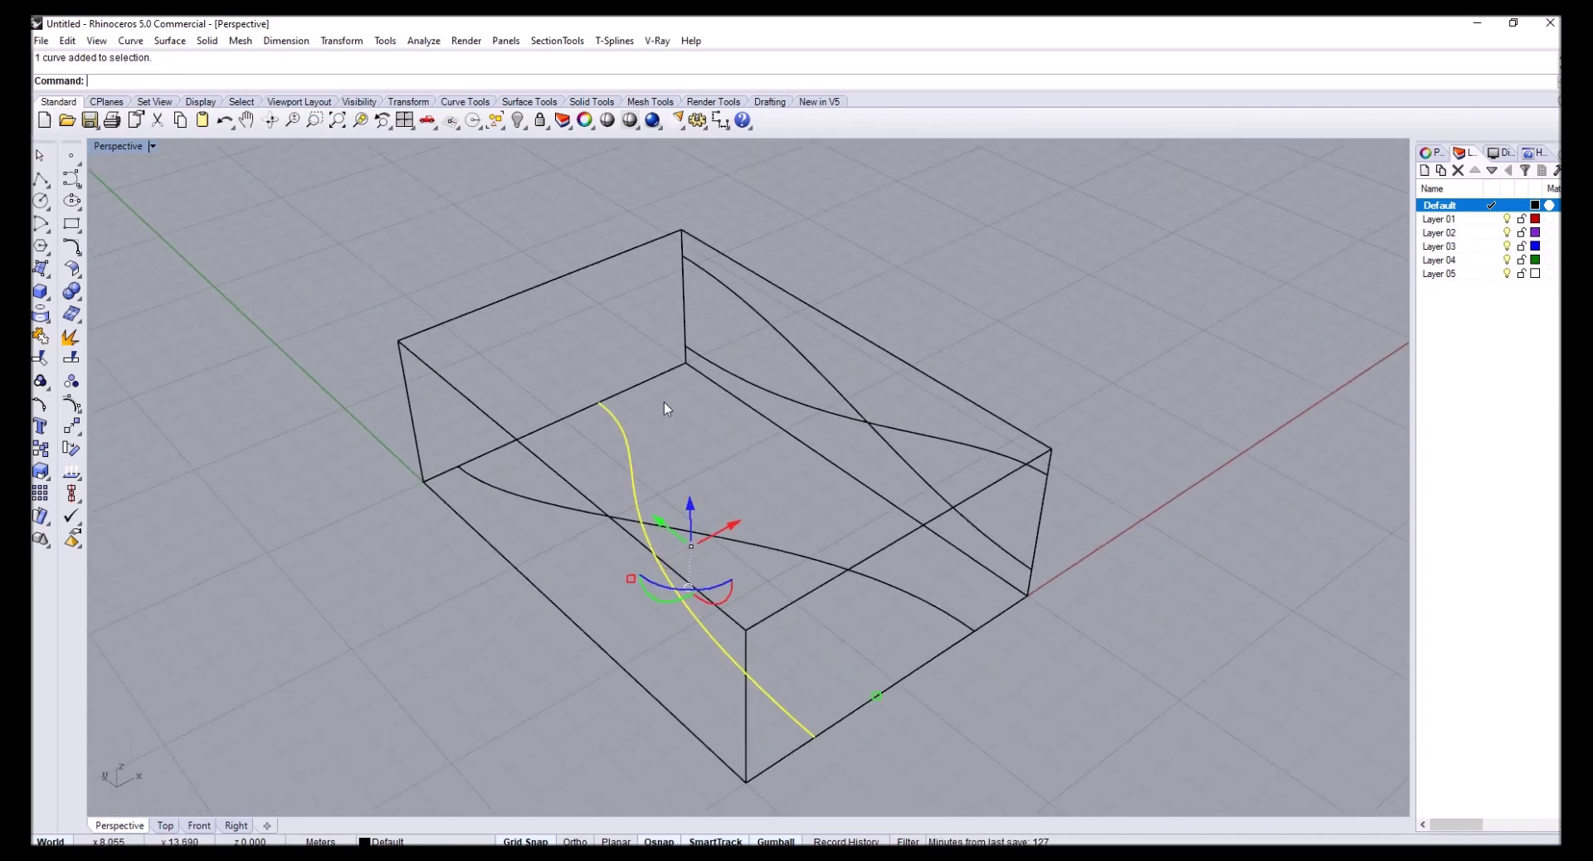
left_click(664, 402)
Combine the flat top curve and the side curve into a 3D curve with Curve From 2 Views
left_click(131, 41)
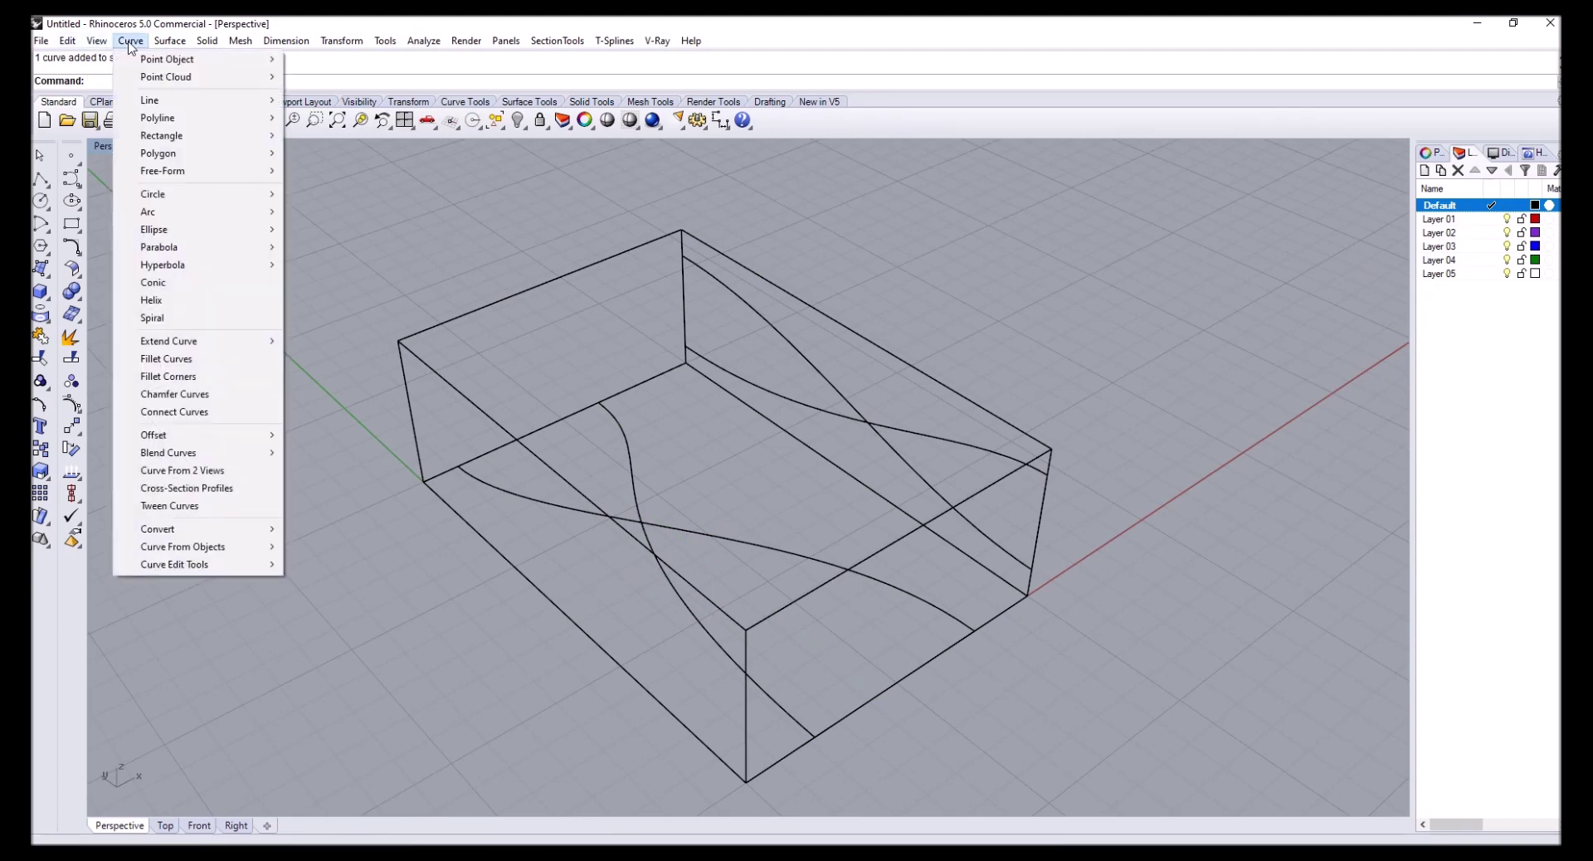
left_click(184, 470)
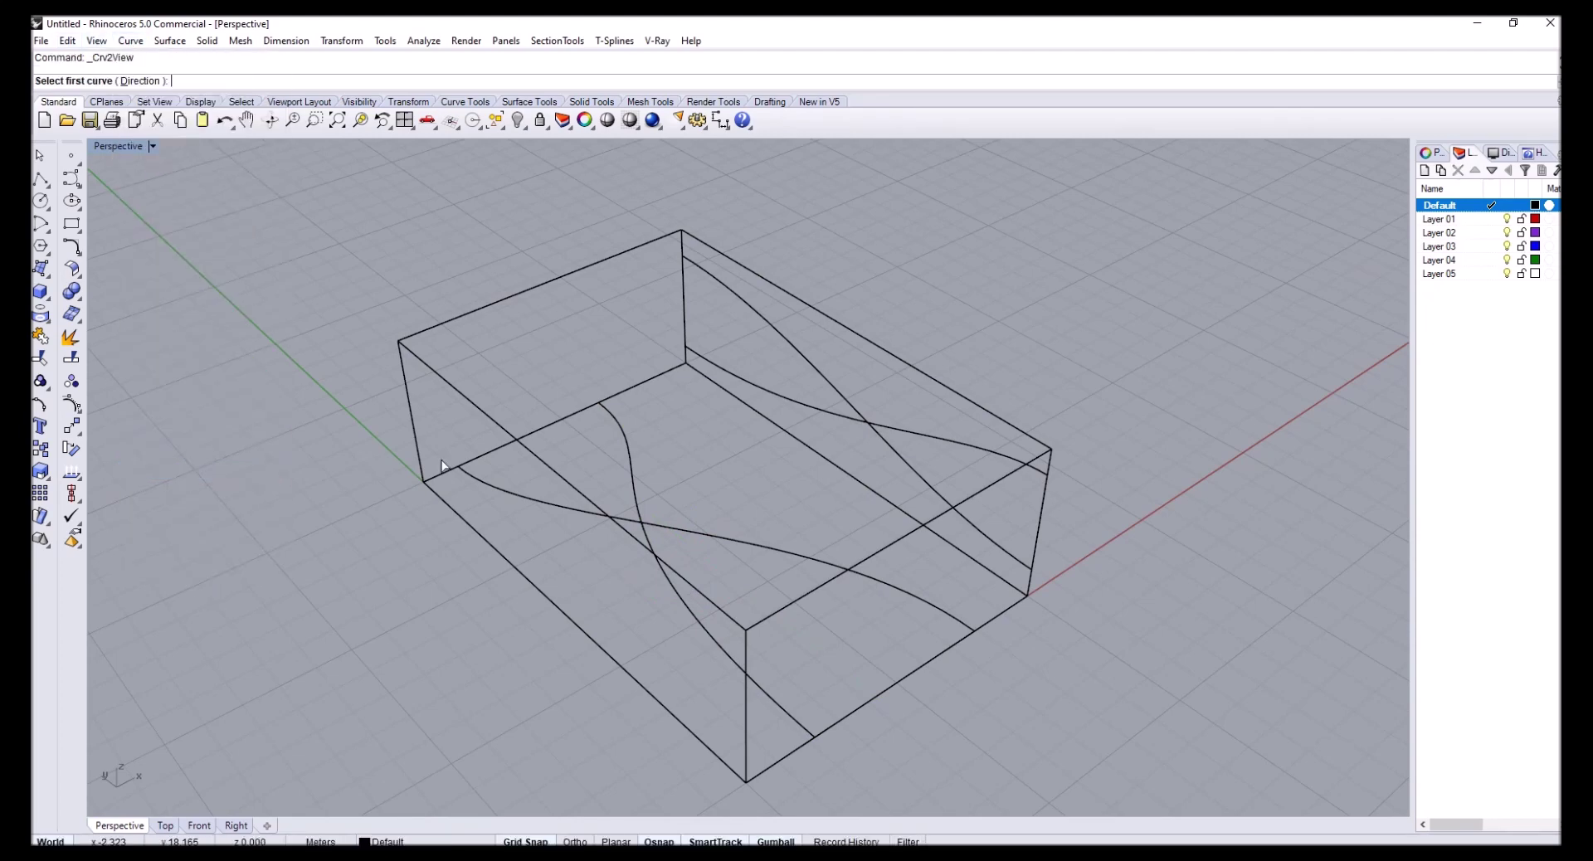
left_click(615, 422)
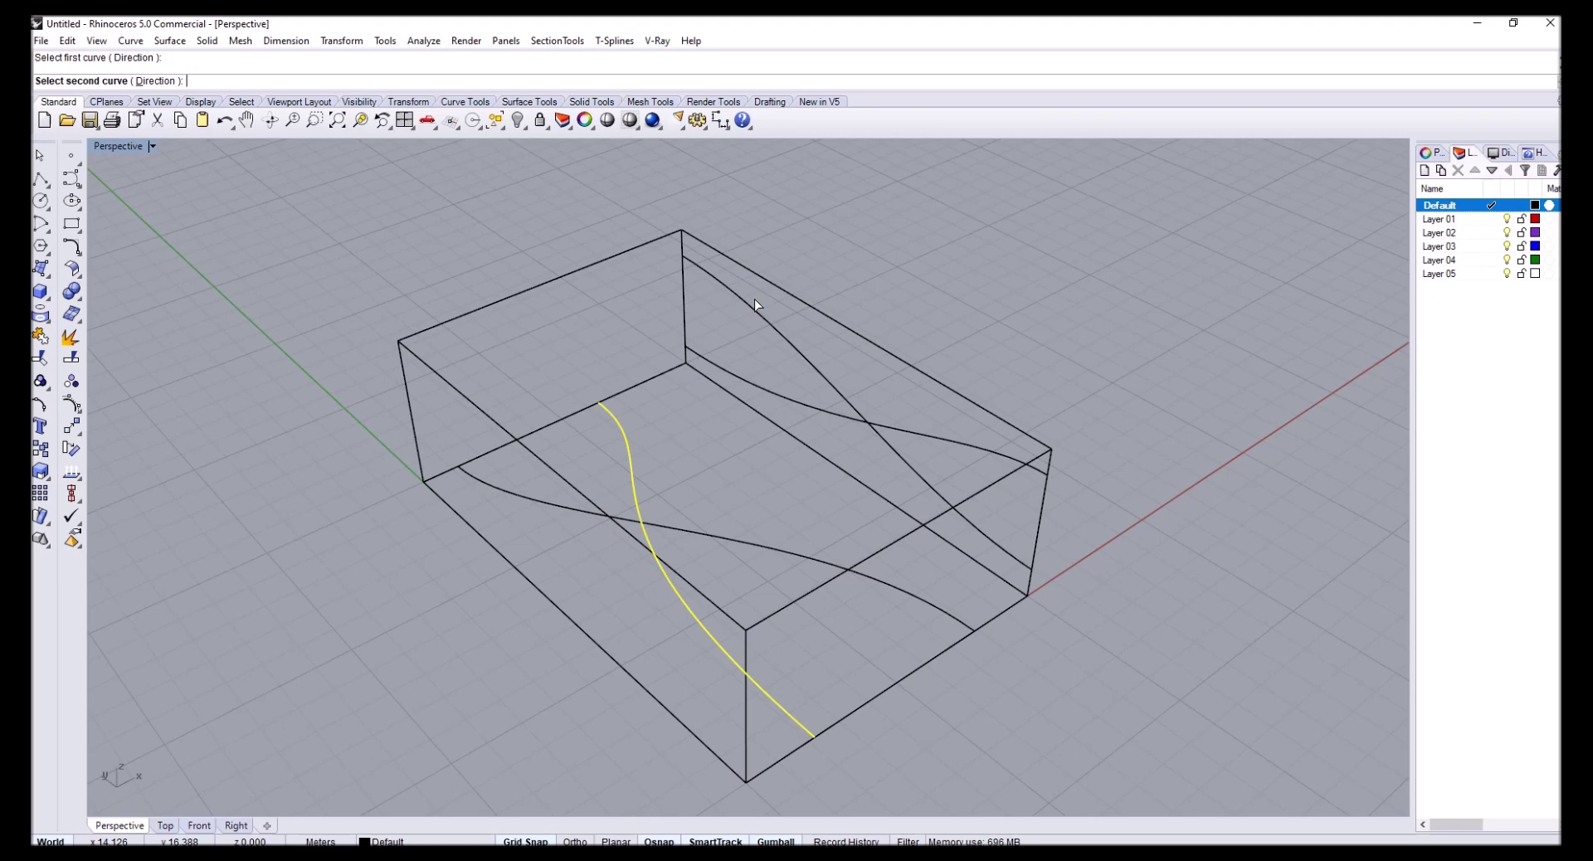
left_click(767, 324)
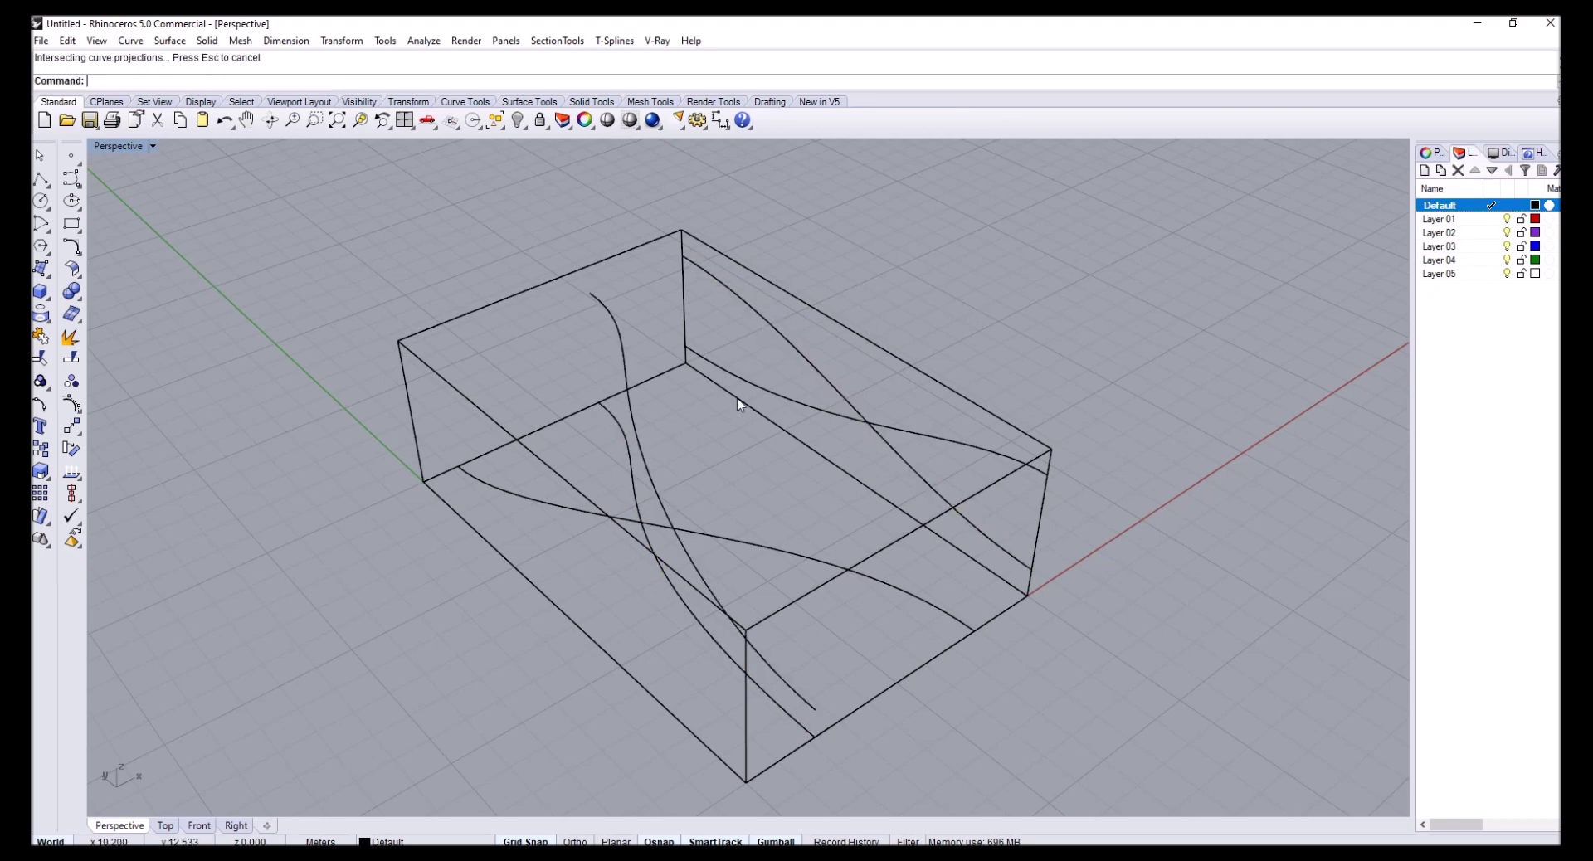
right_click_drag(767, 324, 679, 364)
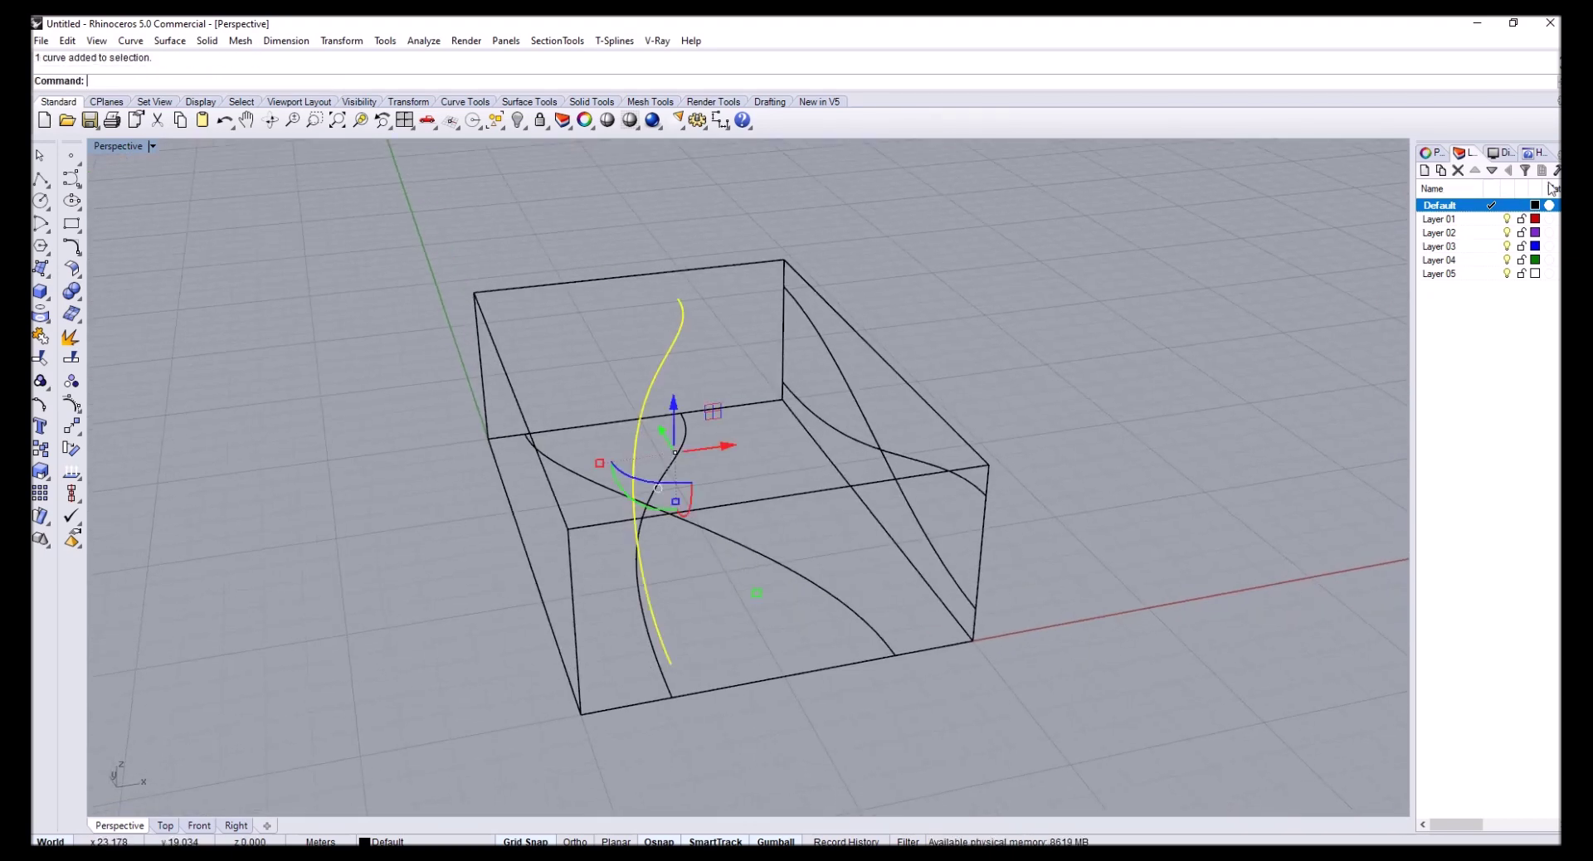
Move the new 3D curve to Layer 01 in Properties so it turns red
left_click(1442, 159)
left_click(1555, 250)
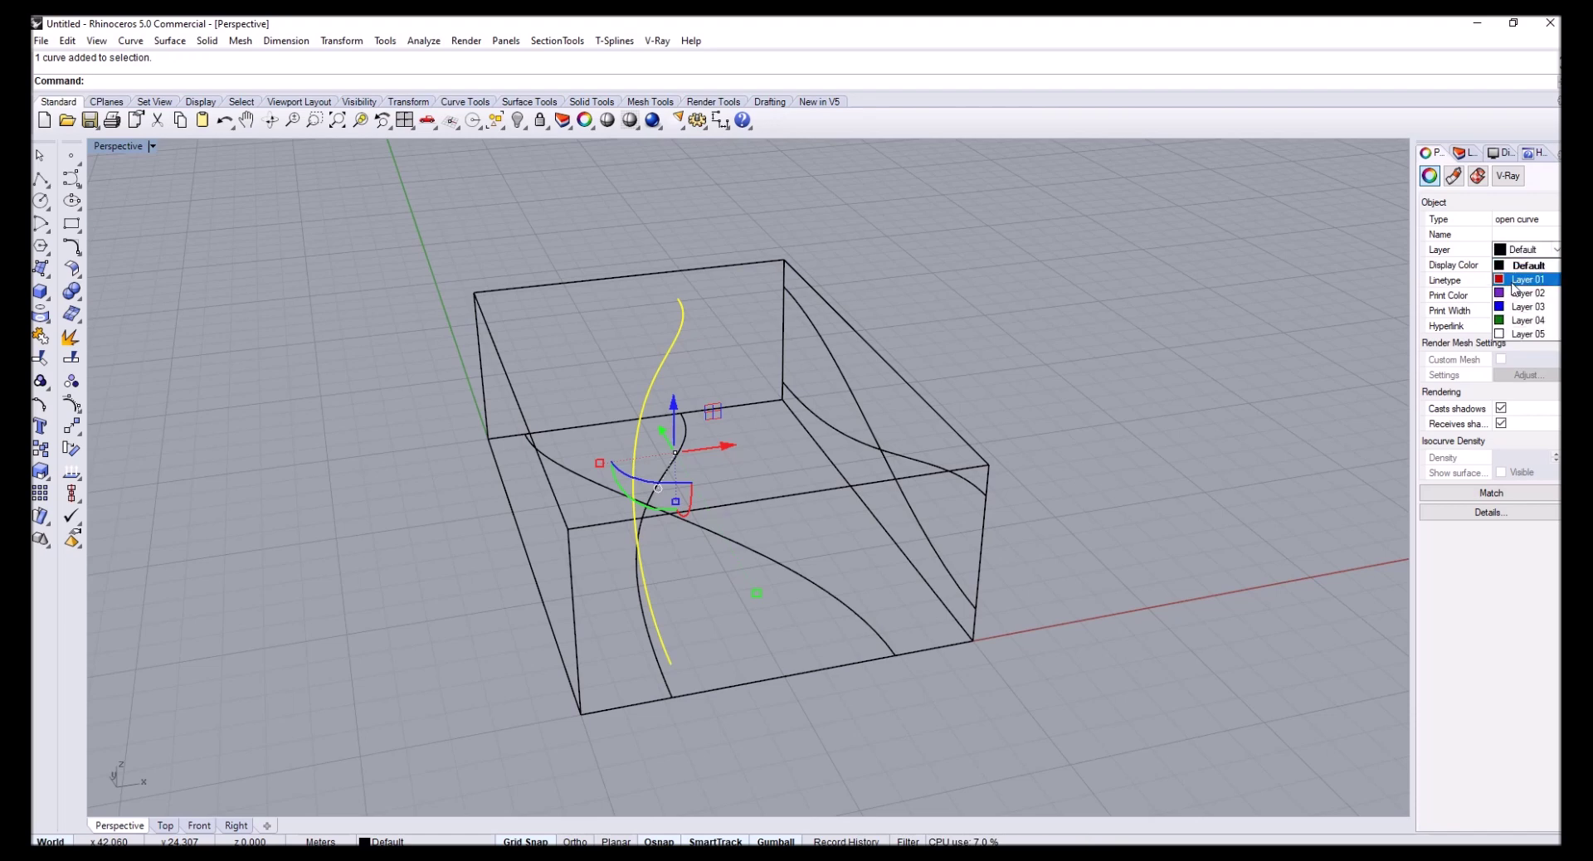
left_click(1519, 266)
left_click(1016, 296)
right_click_drag(1017, 296, 838, 399)
Make Layer 04 the current layer
left_click(1465, 153)
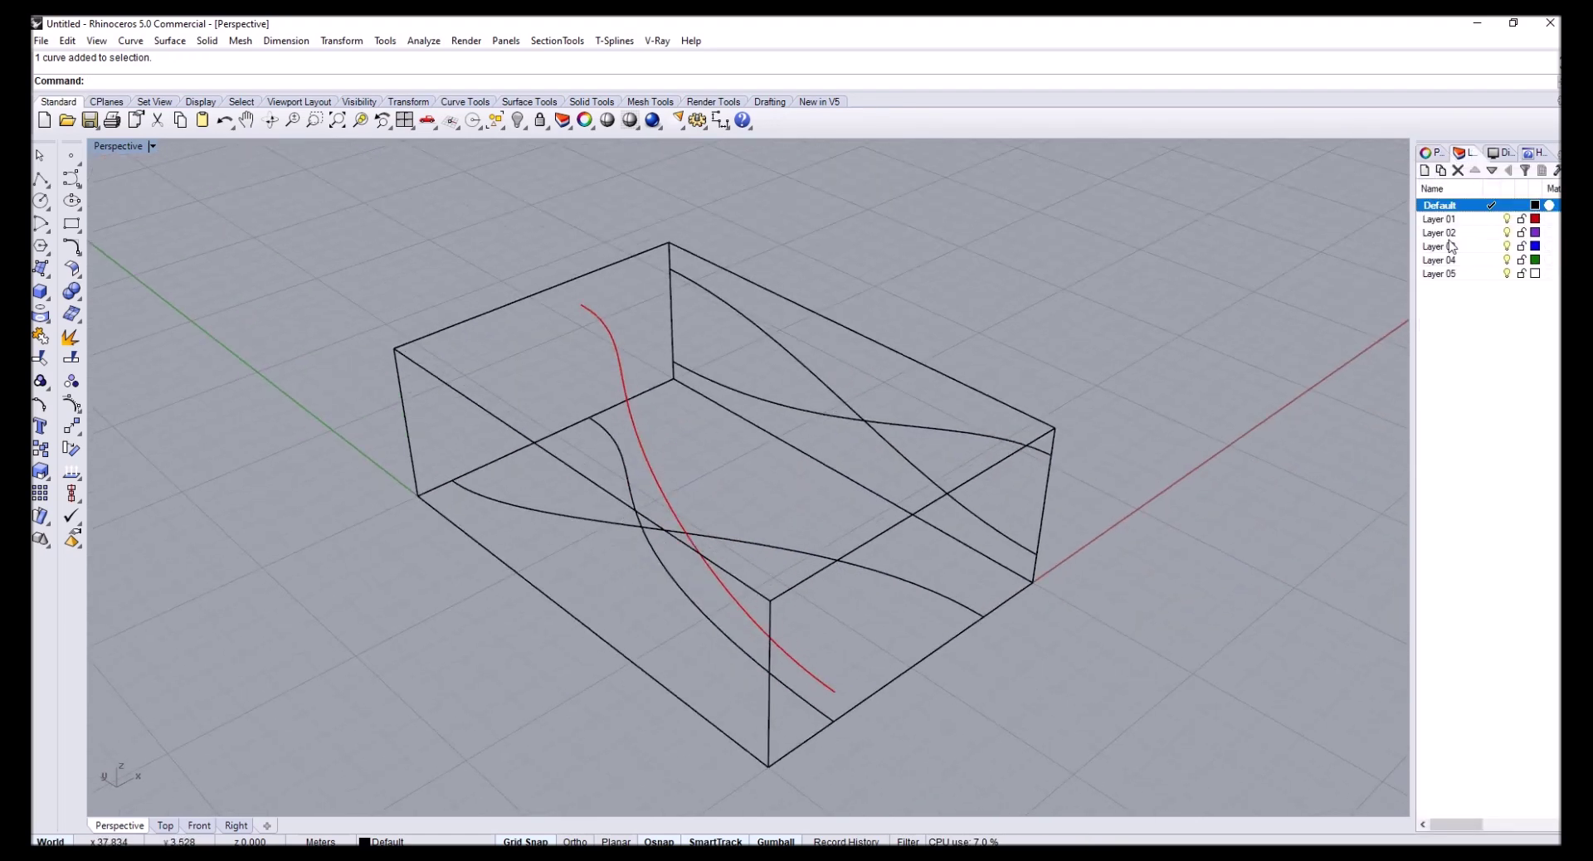
double_click(1466, 259)
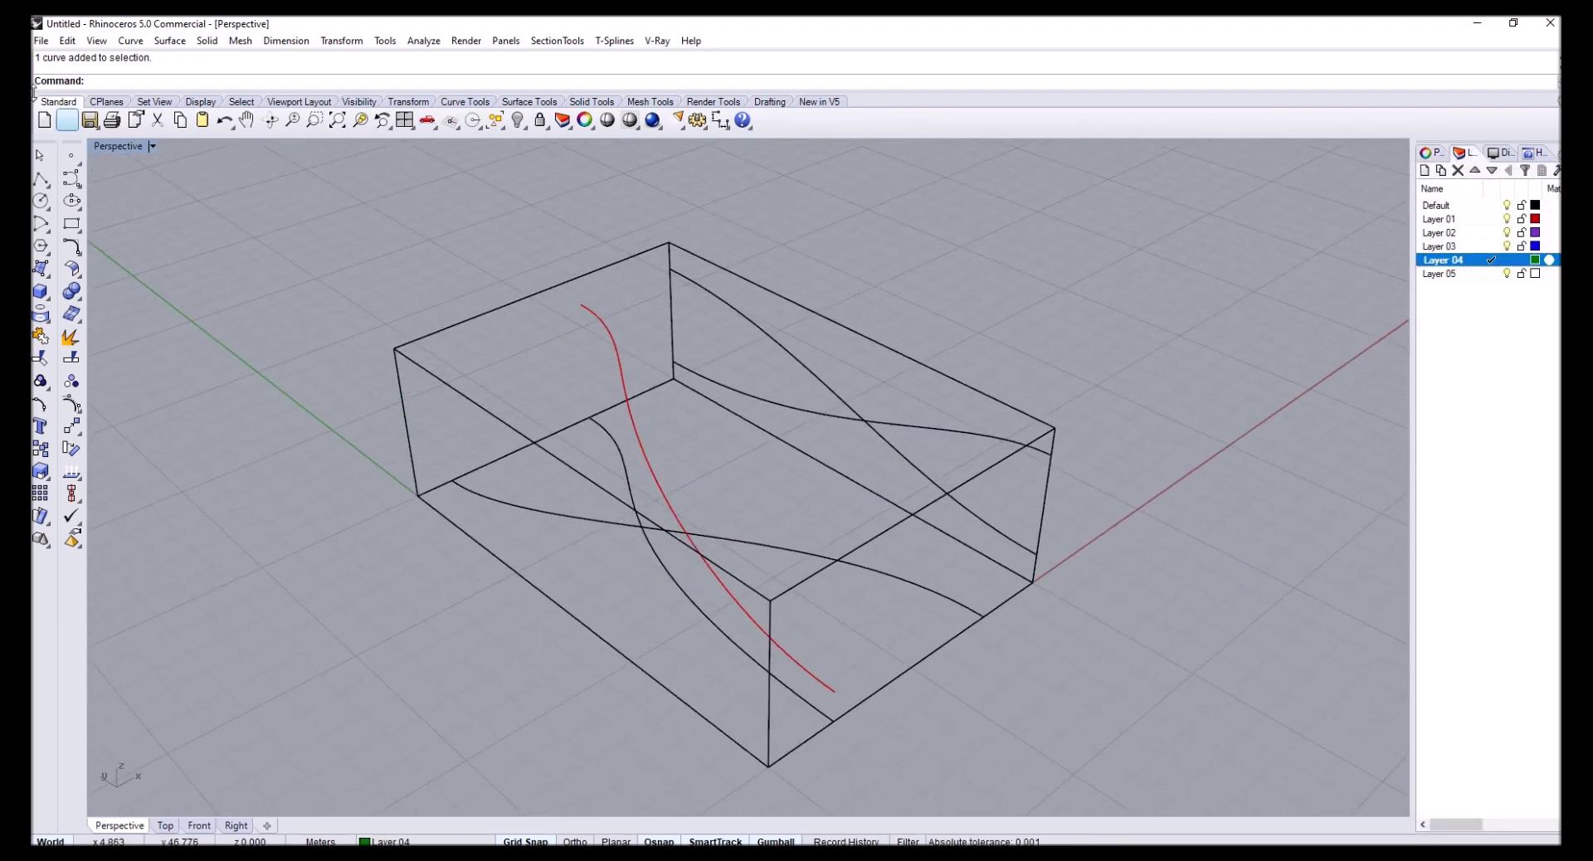
left_click(131, 41)
Build a green 3D curve from the other flat top curve and the second side curve
left_click(197, 472)
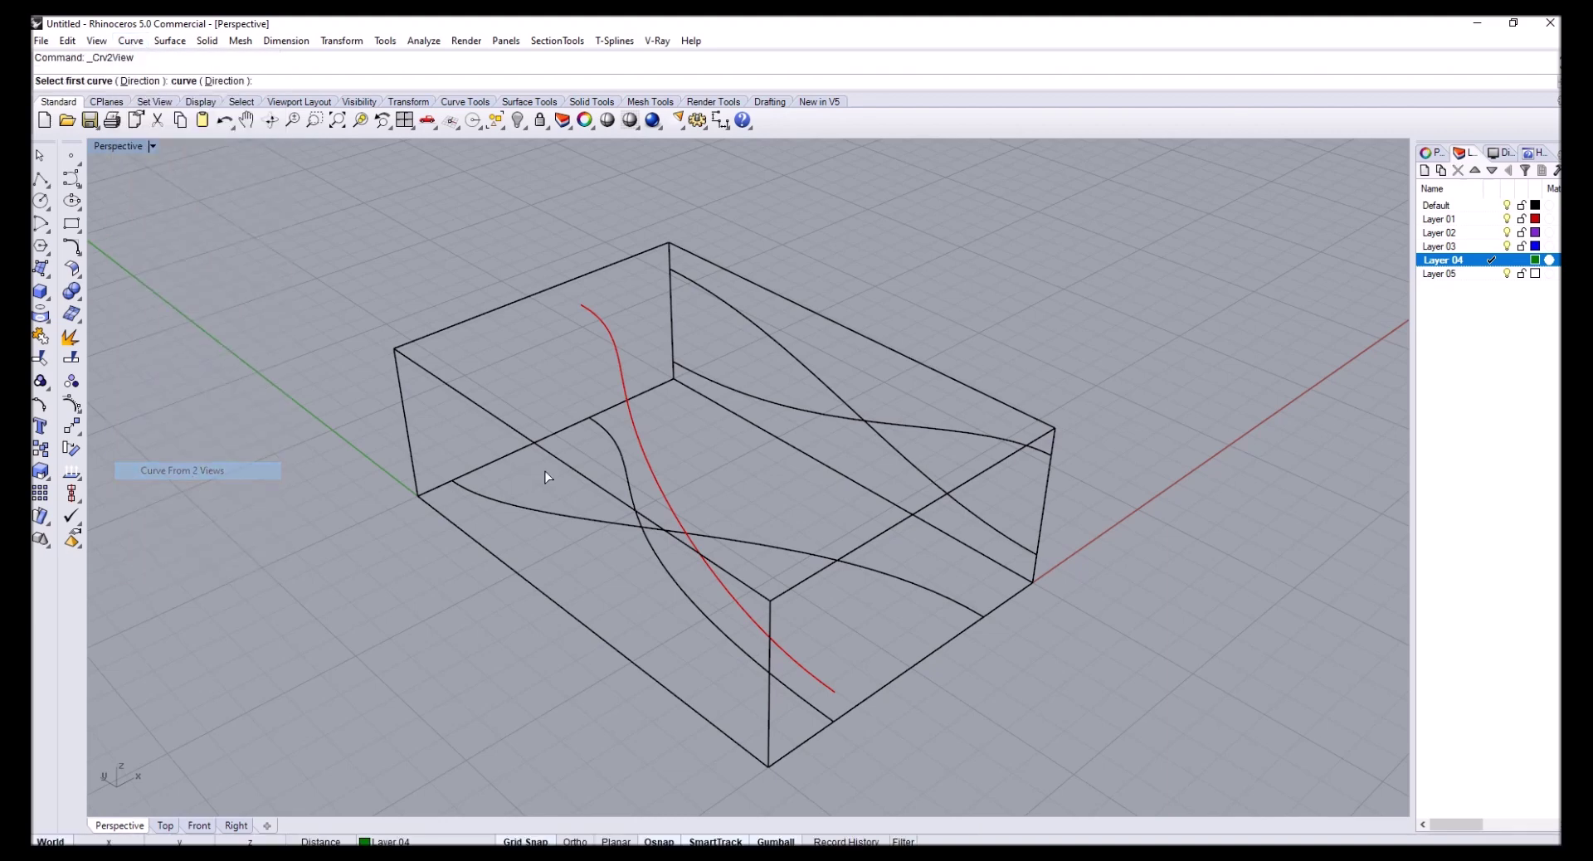
left_click(580, 525)
right_click_drag(854, 400, 897, 421)
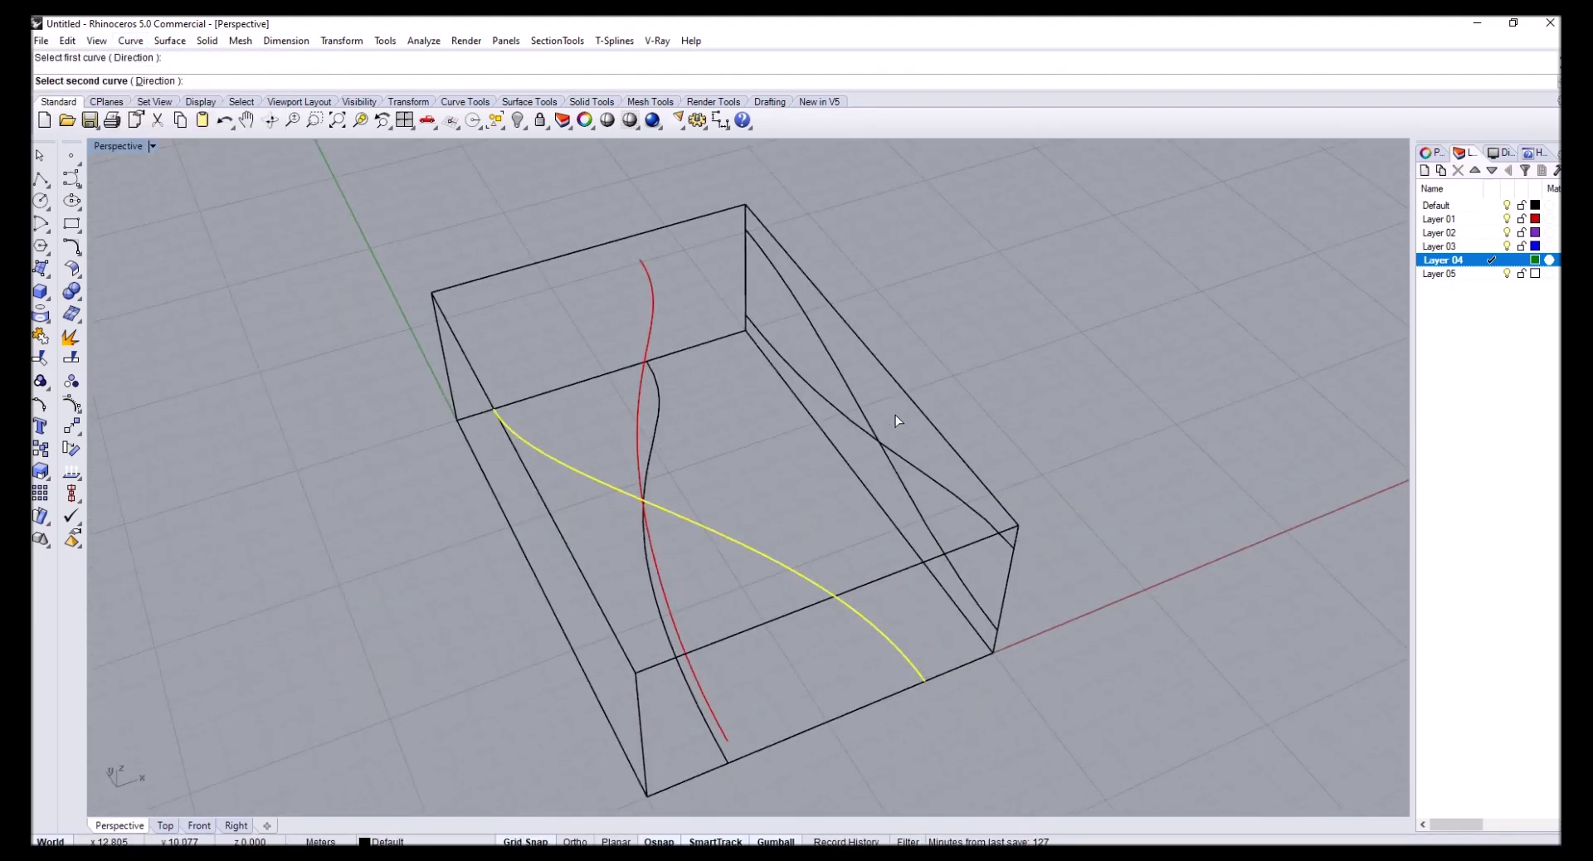
left_click(797, 367)
Orbit the Perspective view to inspect the red and green curves crossing
right_click_drag(772, 398, 669, 390)
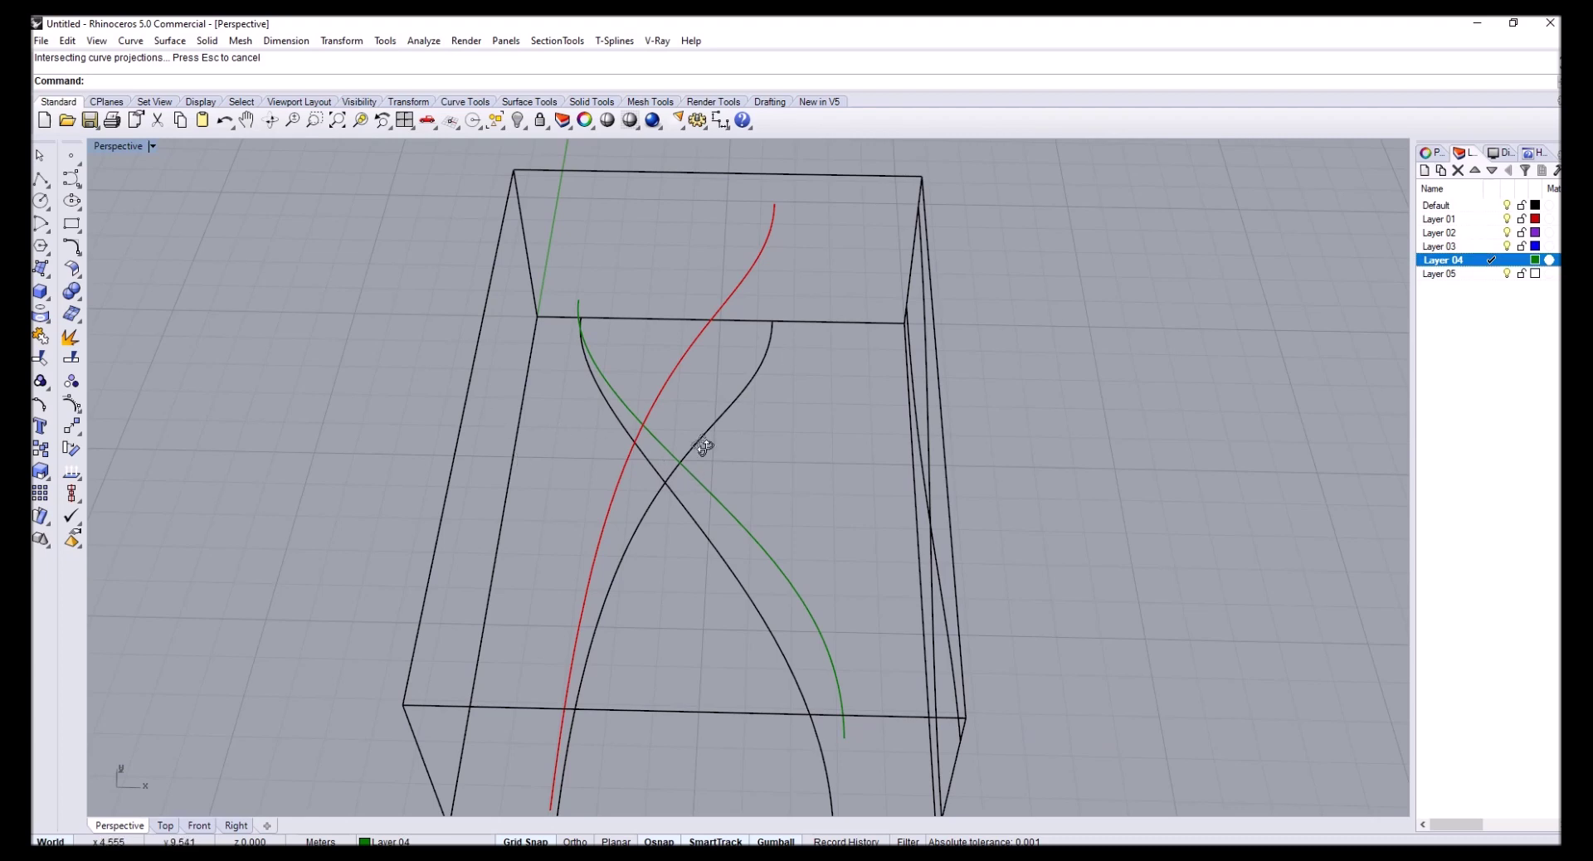
right_click_drag(703, 446, 765, 497)
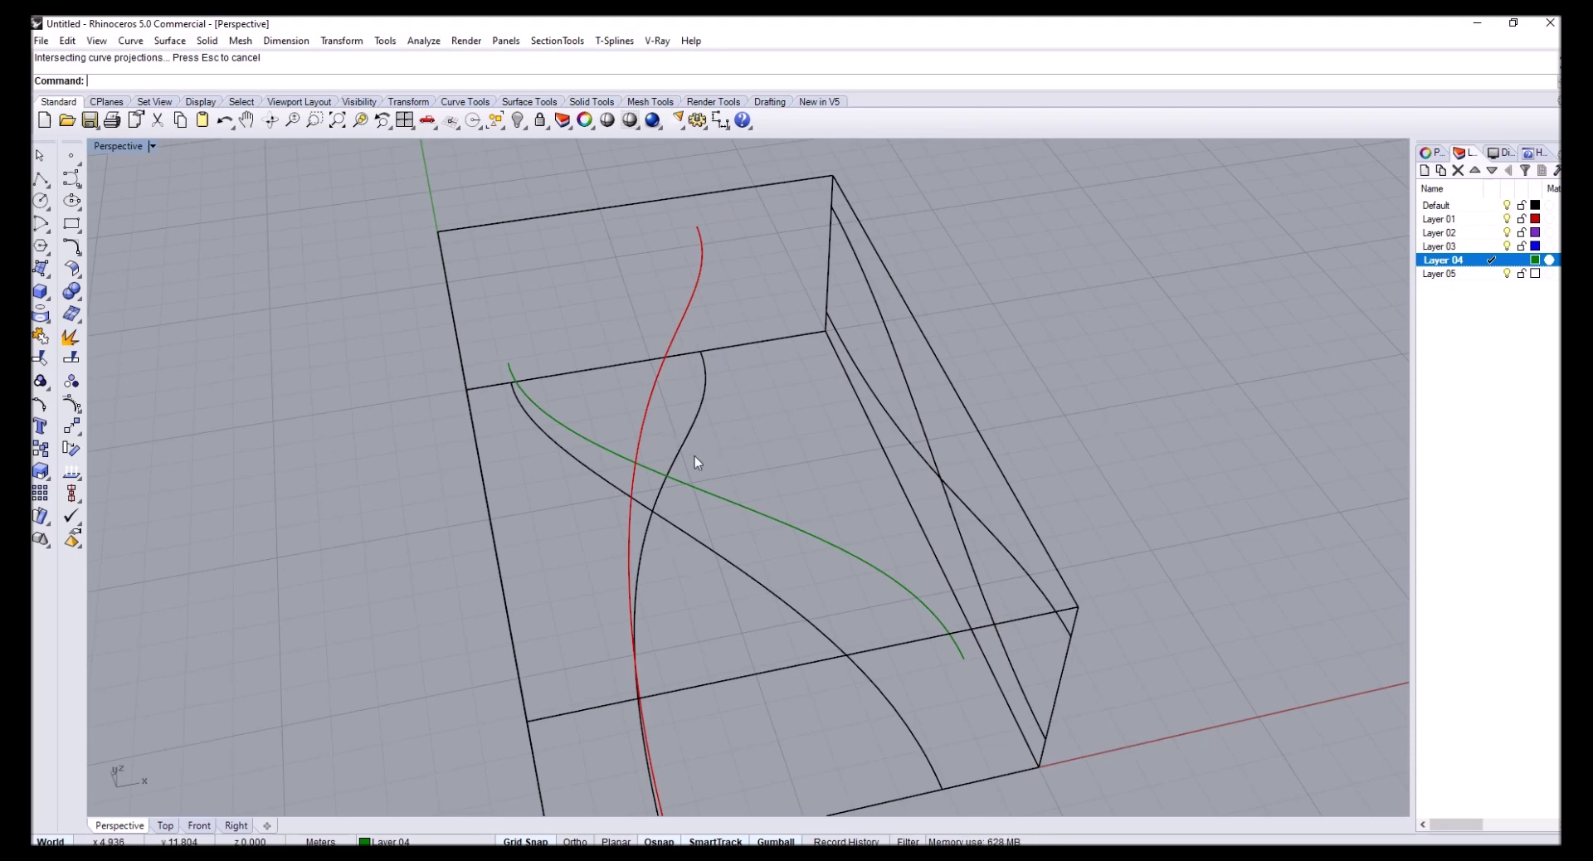
right_click_drag(696, 457, 751, 399)
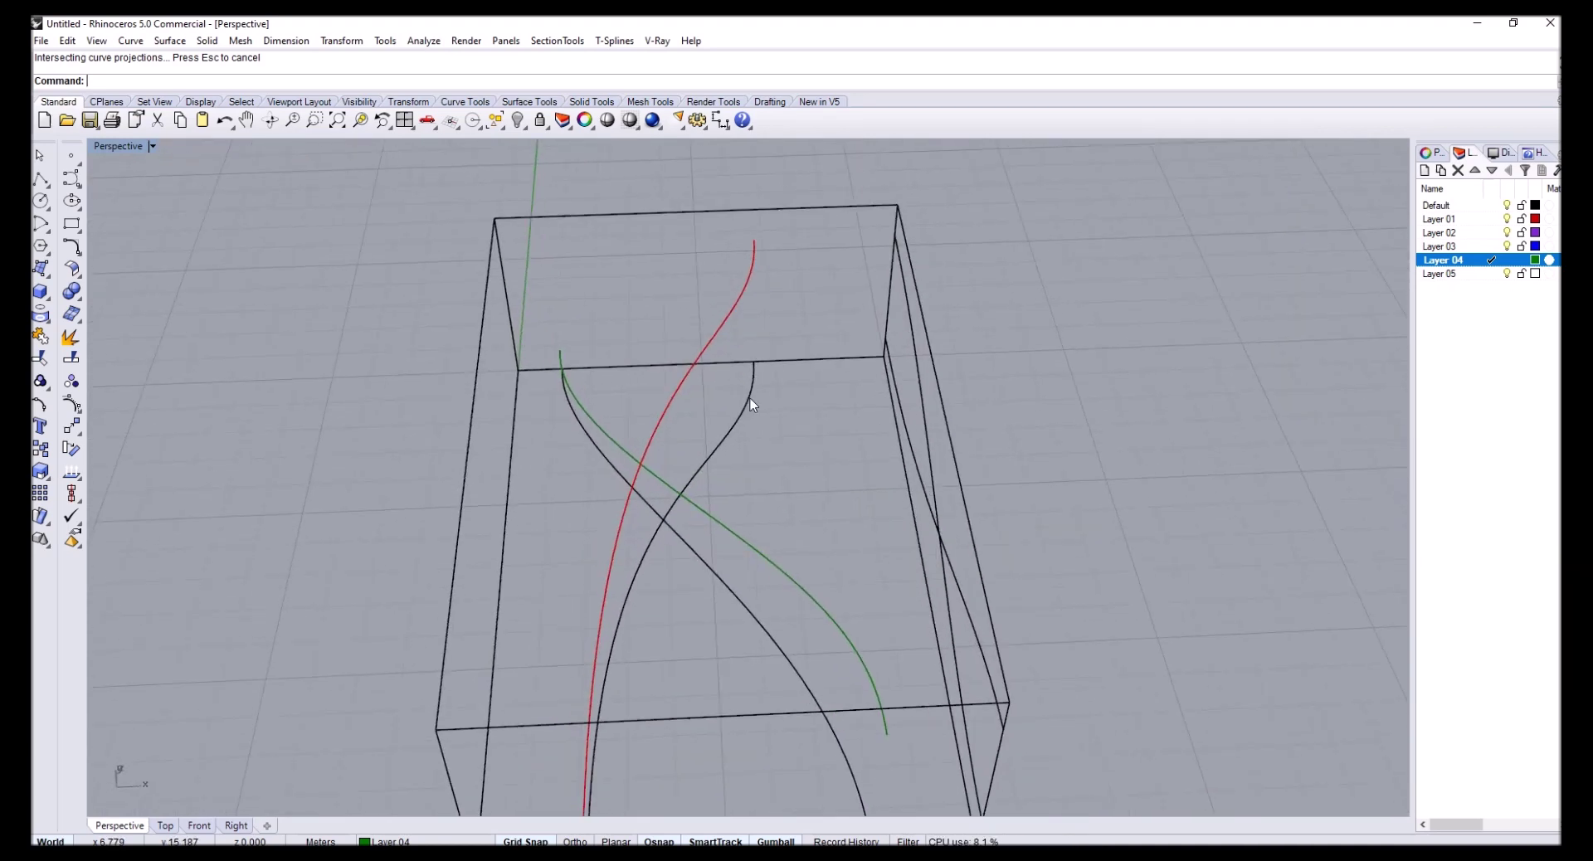
left_click(802, 585)
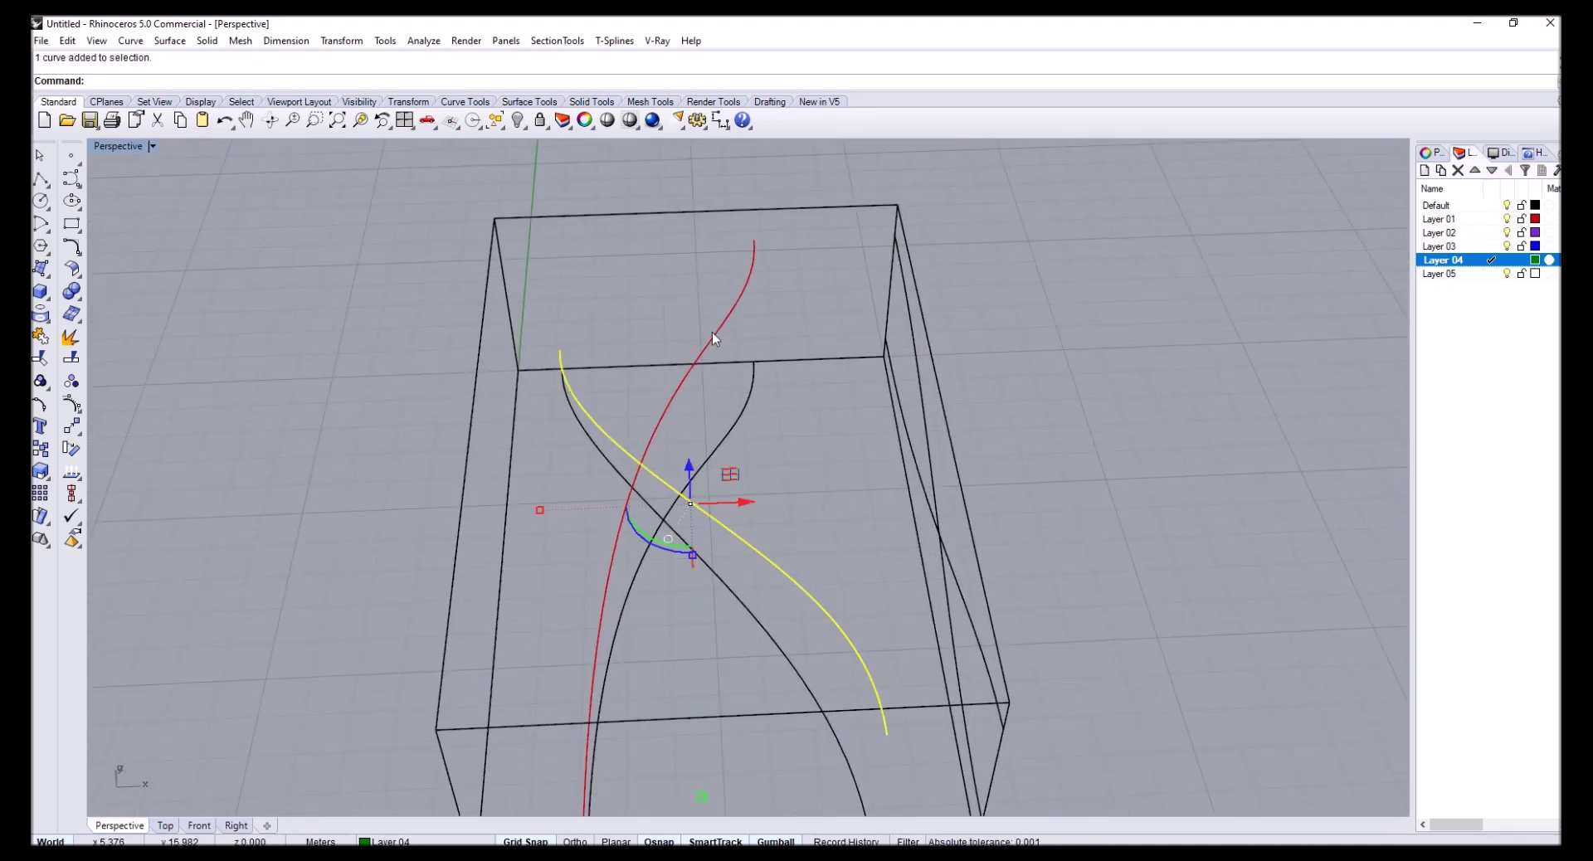
right_click_drag(712, 332, 598, 345)
key("Escape")
right_click_drag(654, 459, 546, 366)
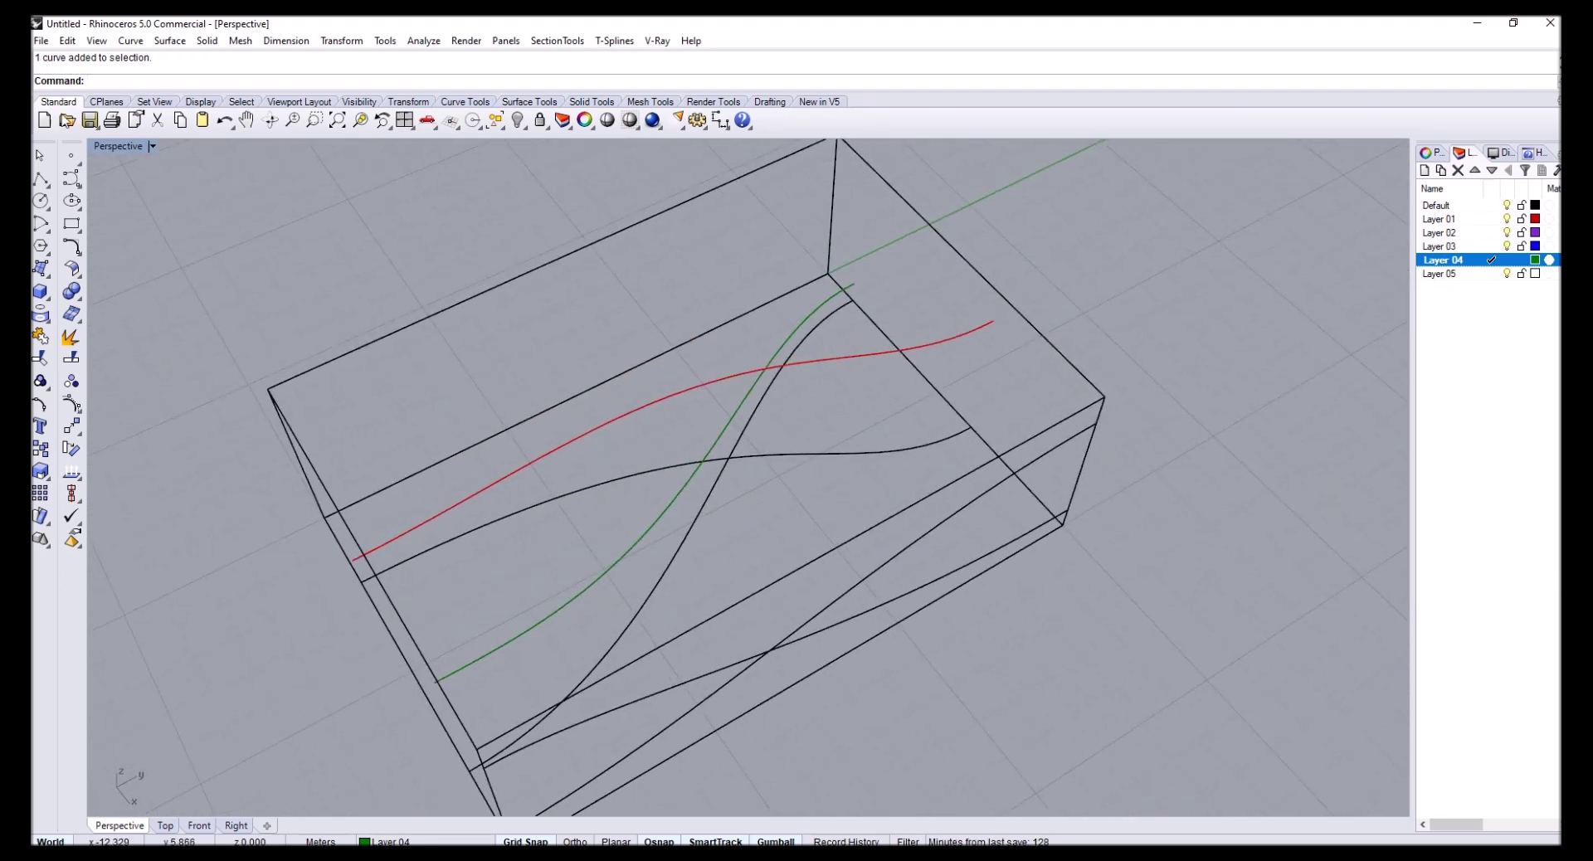
Place one point object on the green curve and one on the red curve
left_click(73, 154)
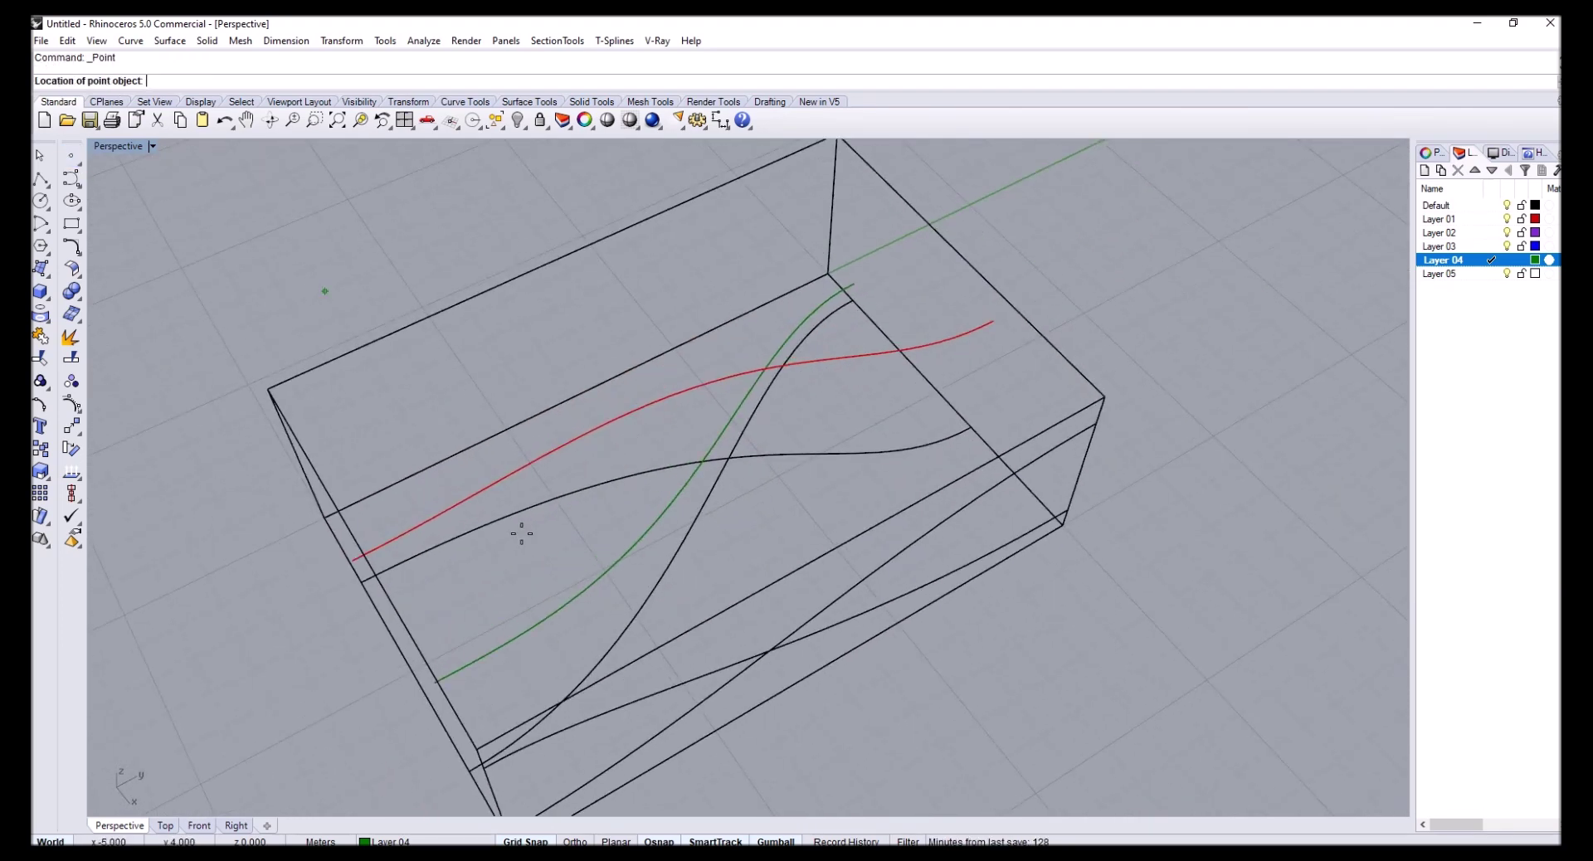
left_click(585, 592)
key("Return")
left_click(869, 354)
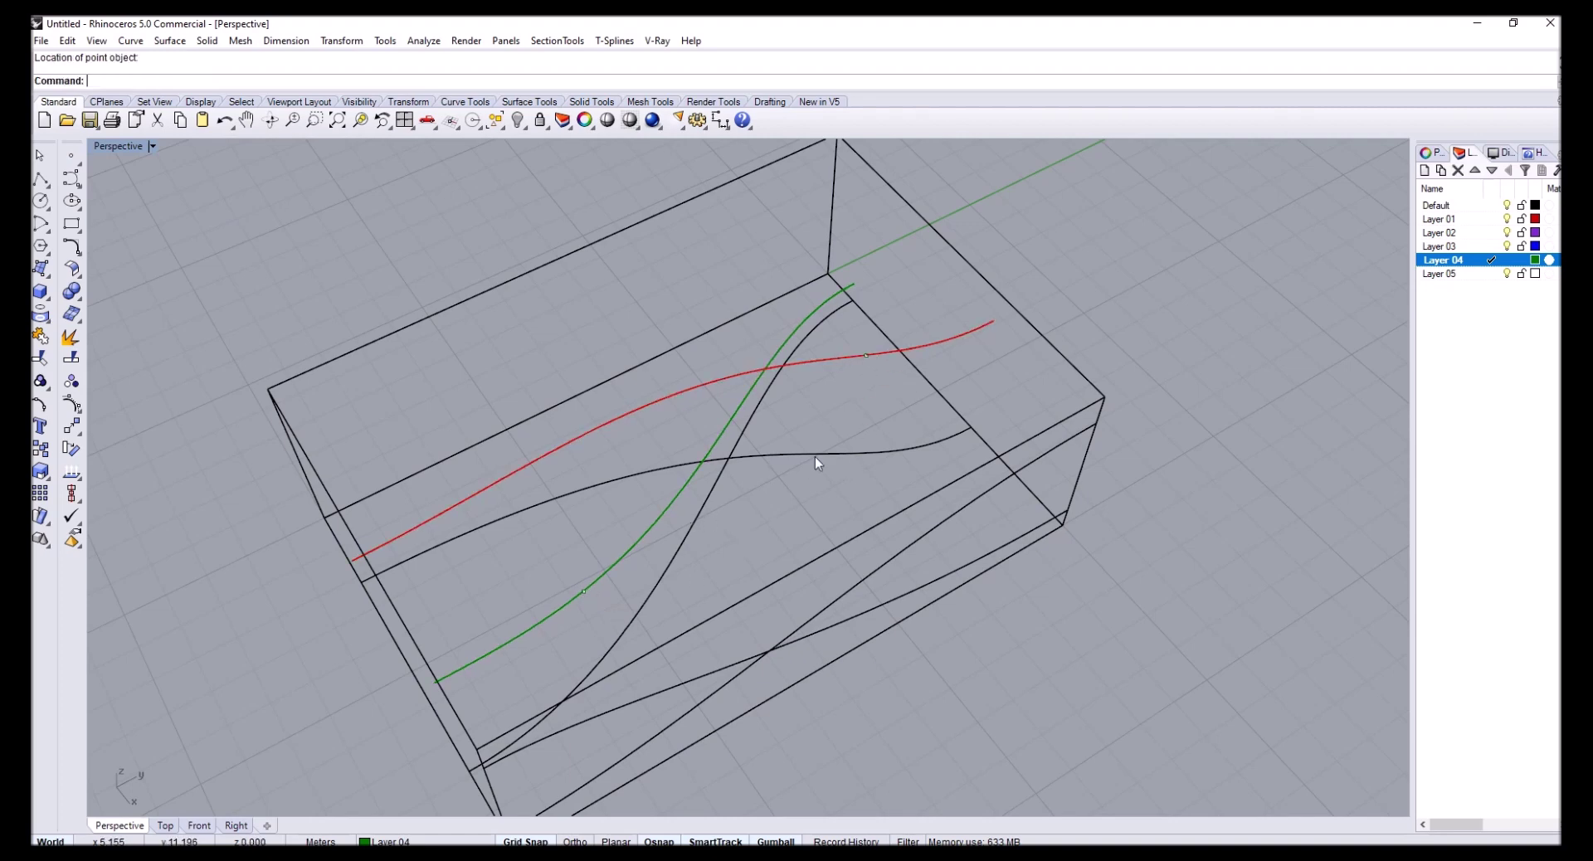
right_click_drag(815, 457, 1092, 433)
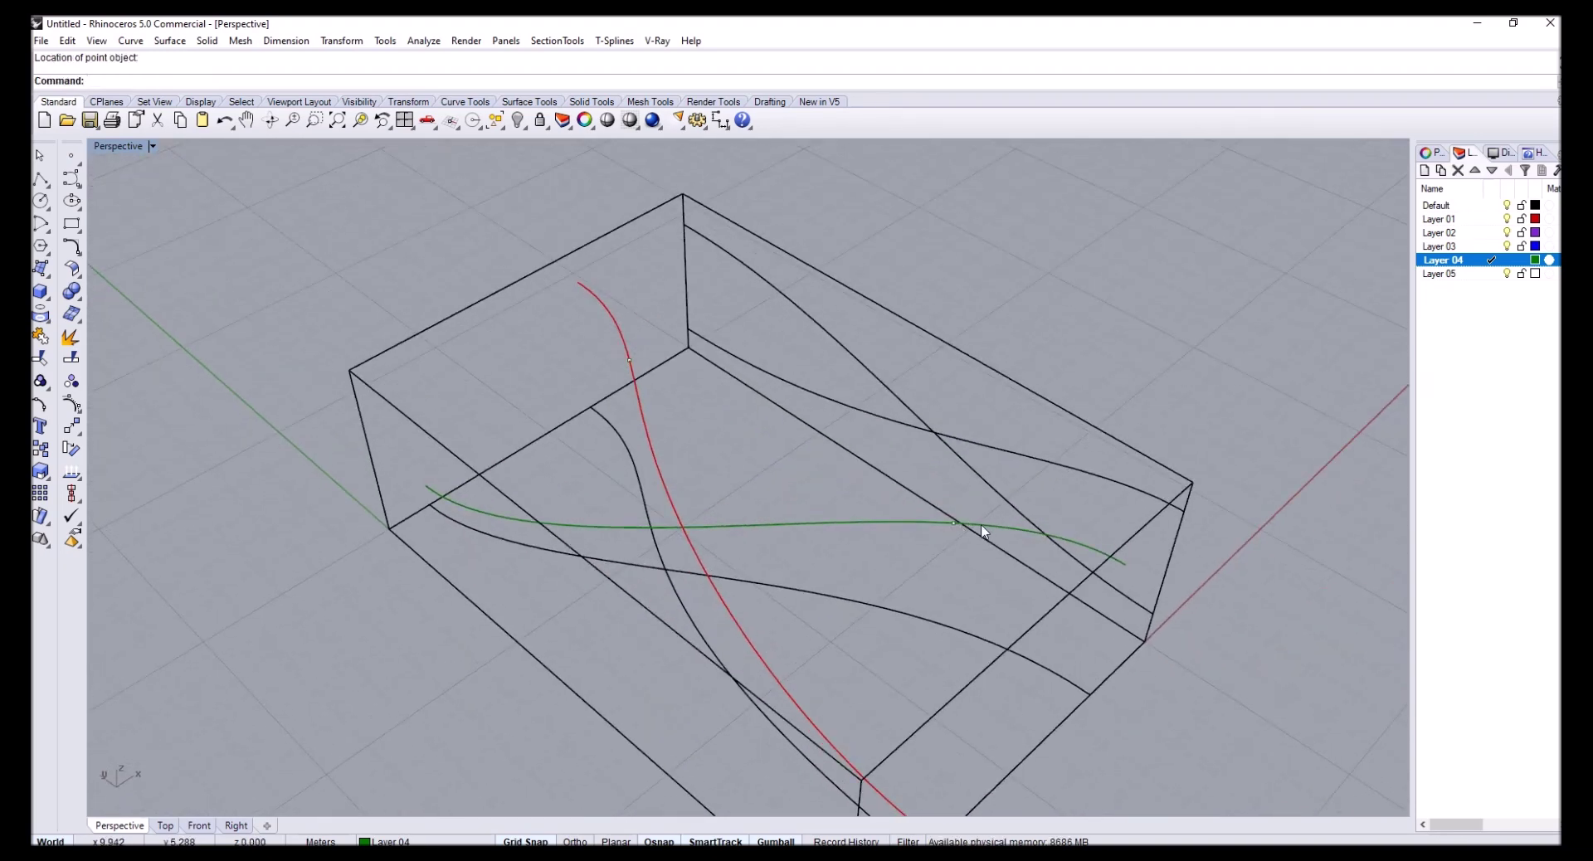
right_click_drag(982, 531, 963, 515)
Draw a polyline on Layer 03 between the red and green curve points
left_click(38, 186)
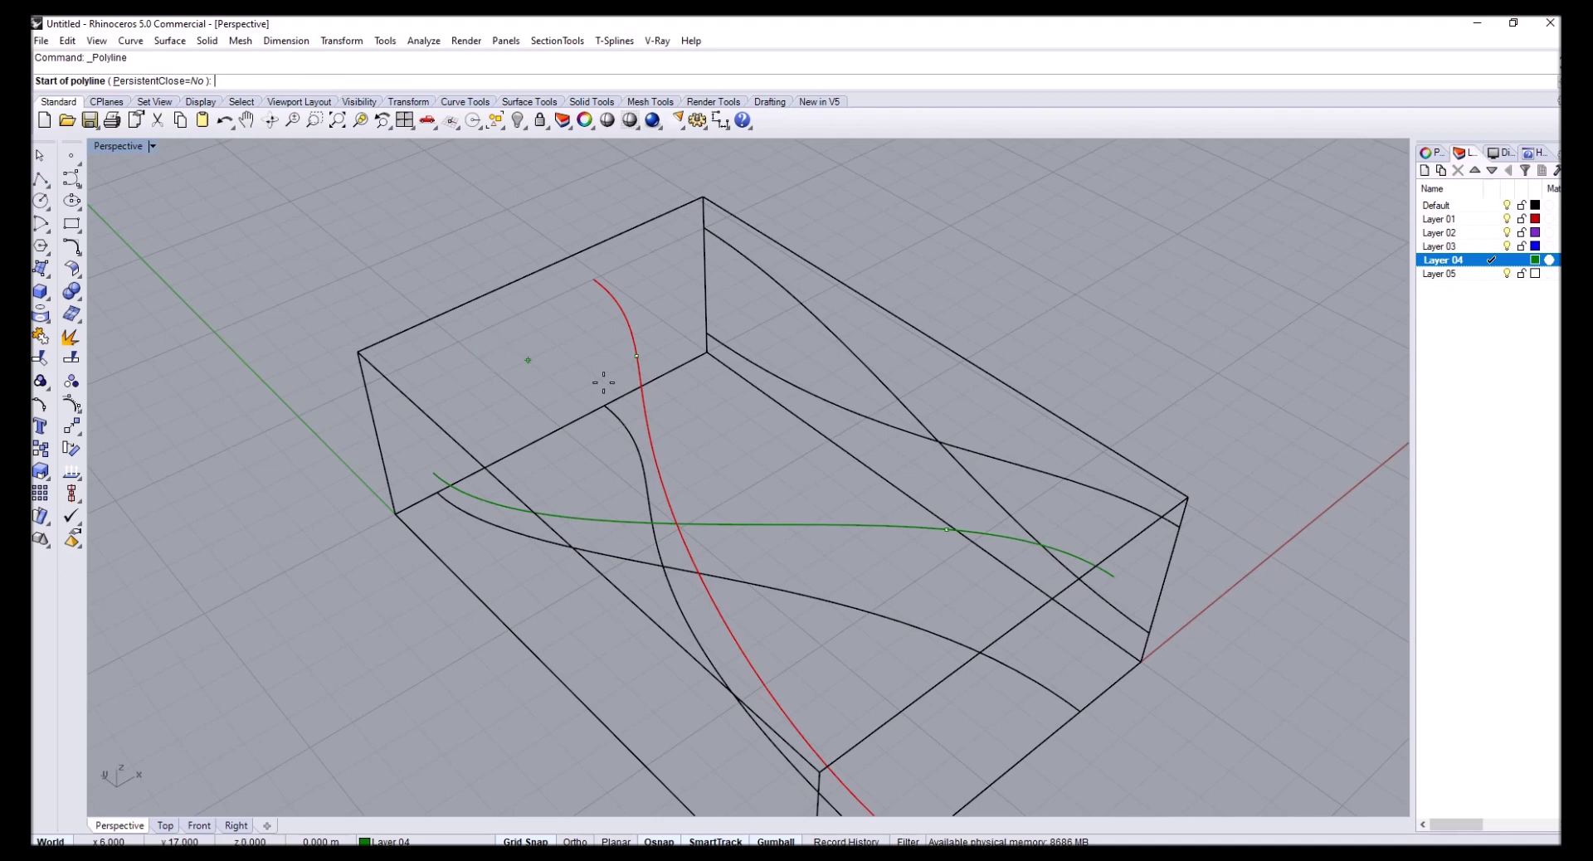
left_click(1483, 249)
left_click(636, 355)
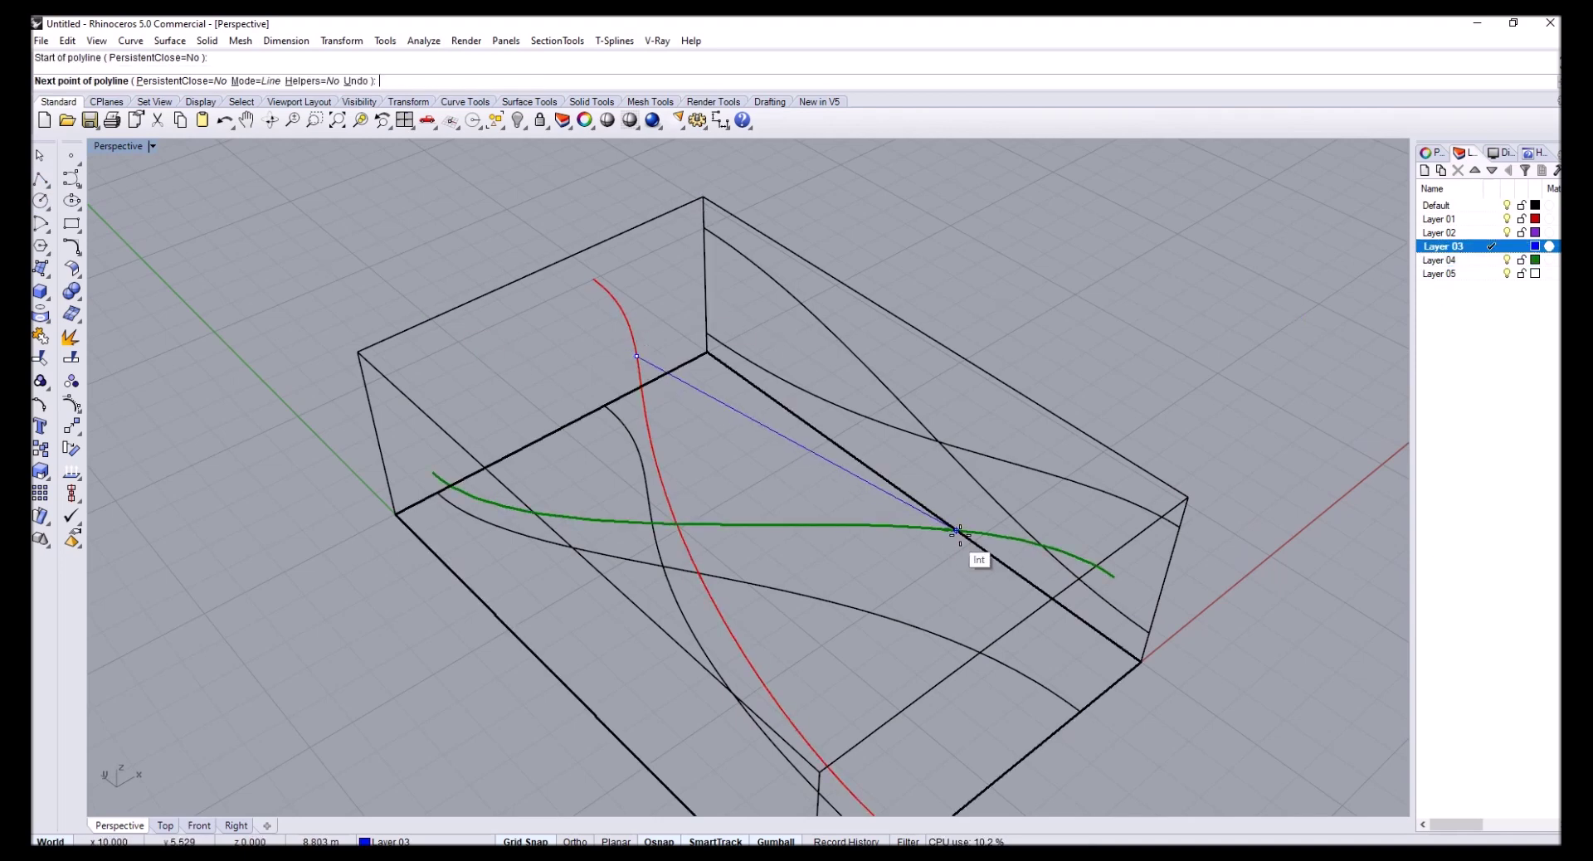
left_click(947, 529)
key("Return")
right_click_drag(853, 523, 692, 305)
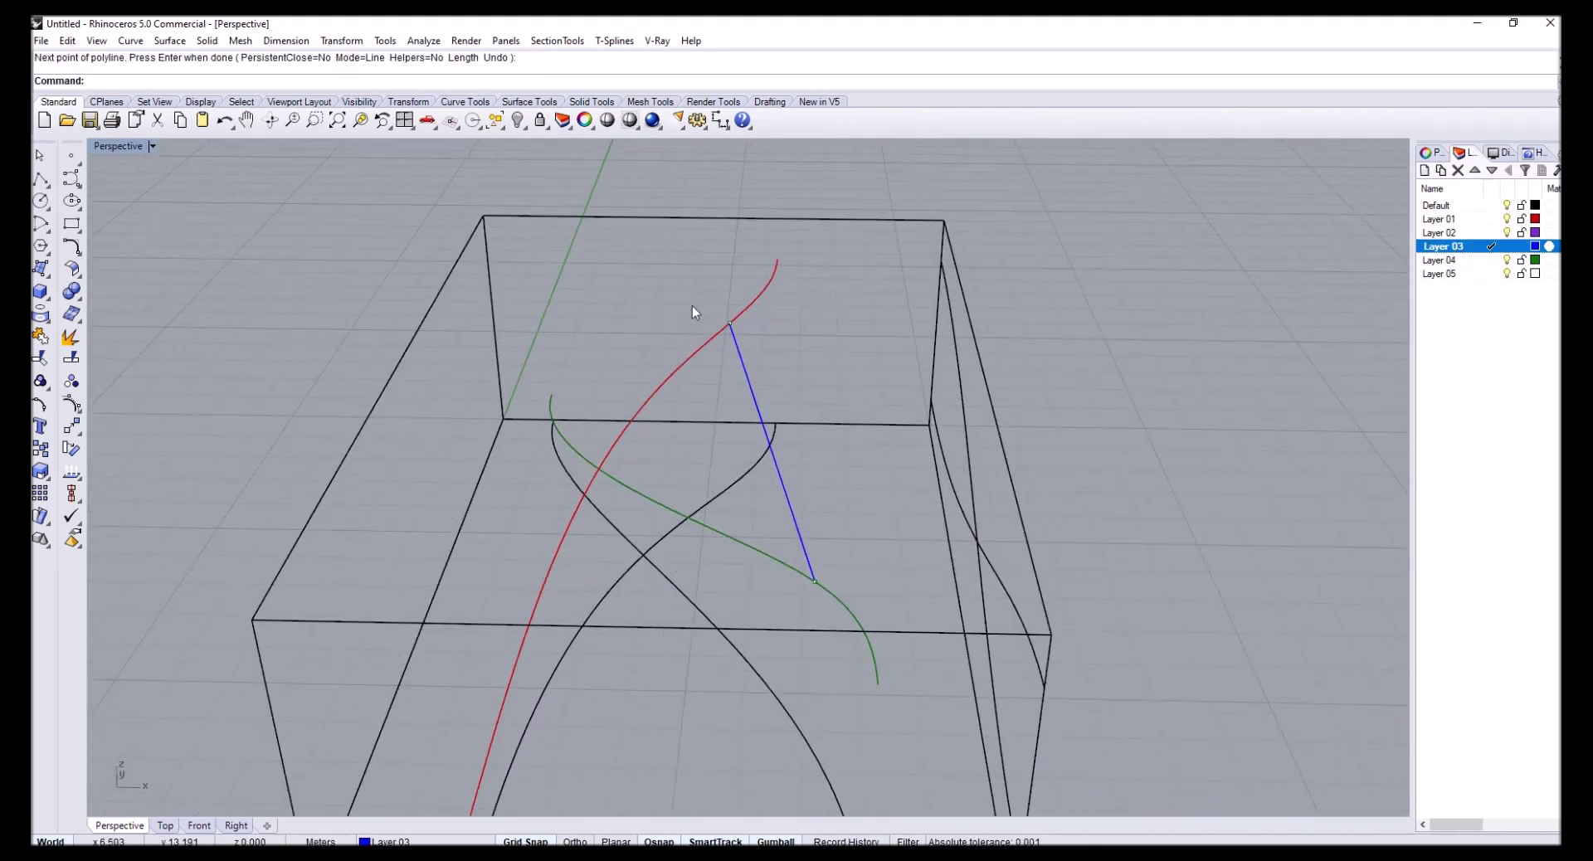
right_click_drag(749, 387, 749, 399)
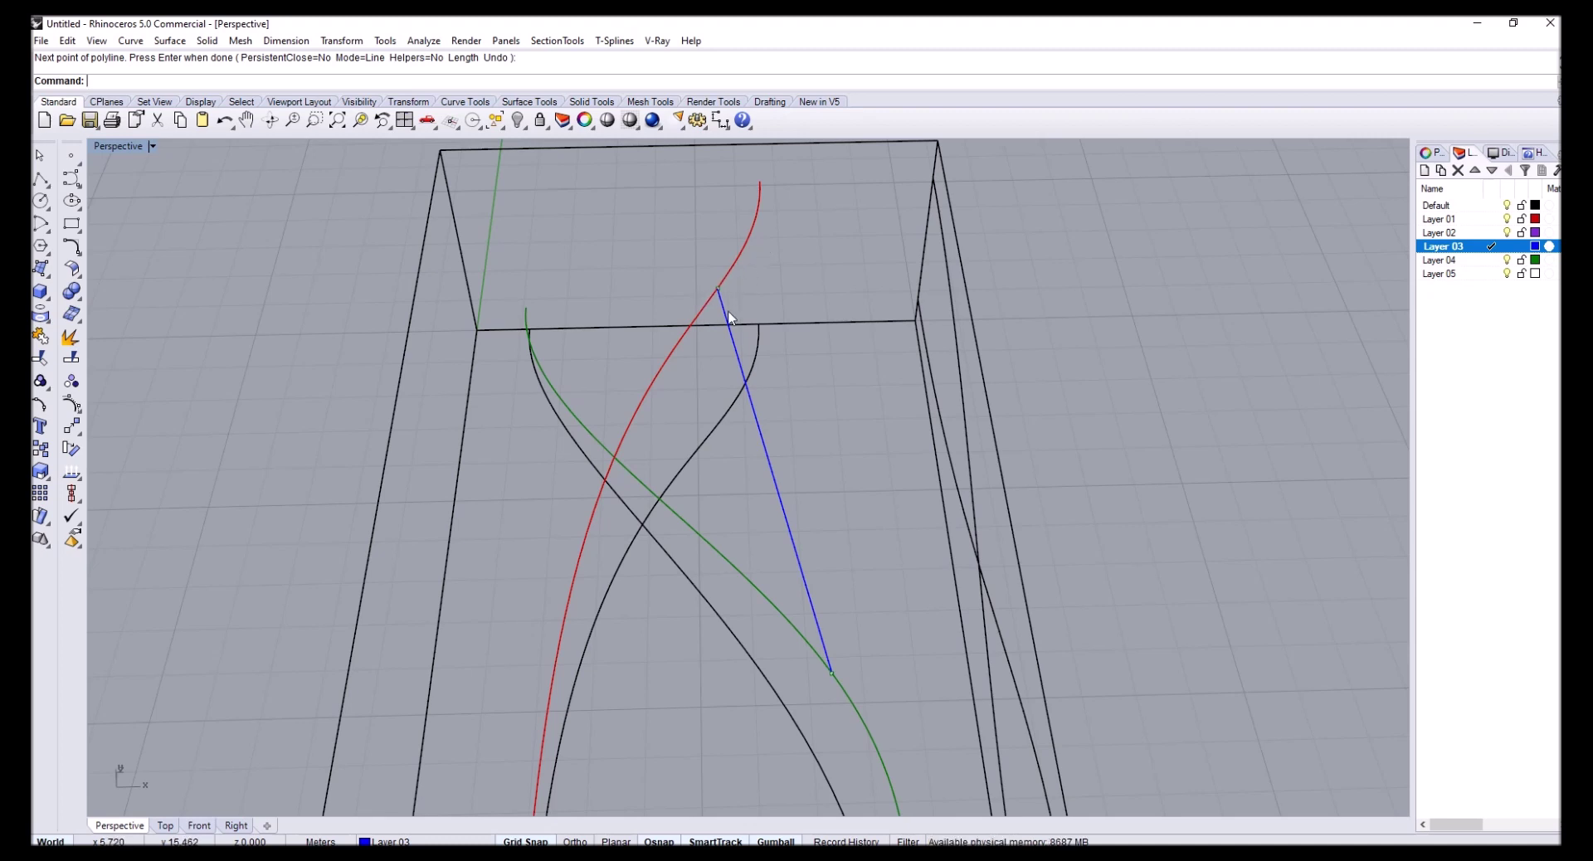
Delete the blue connecting line
key("Return")
left_click(757, 605)
key("Escape")
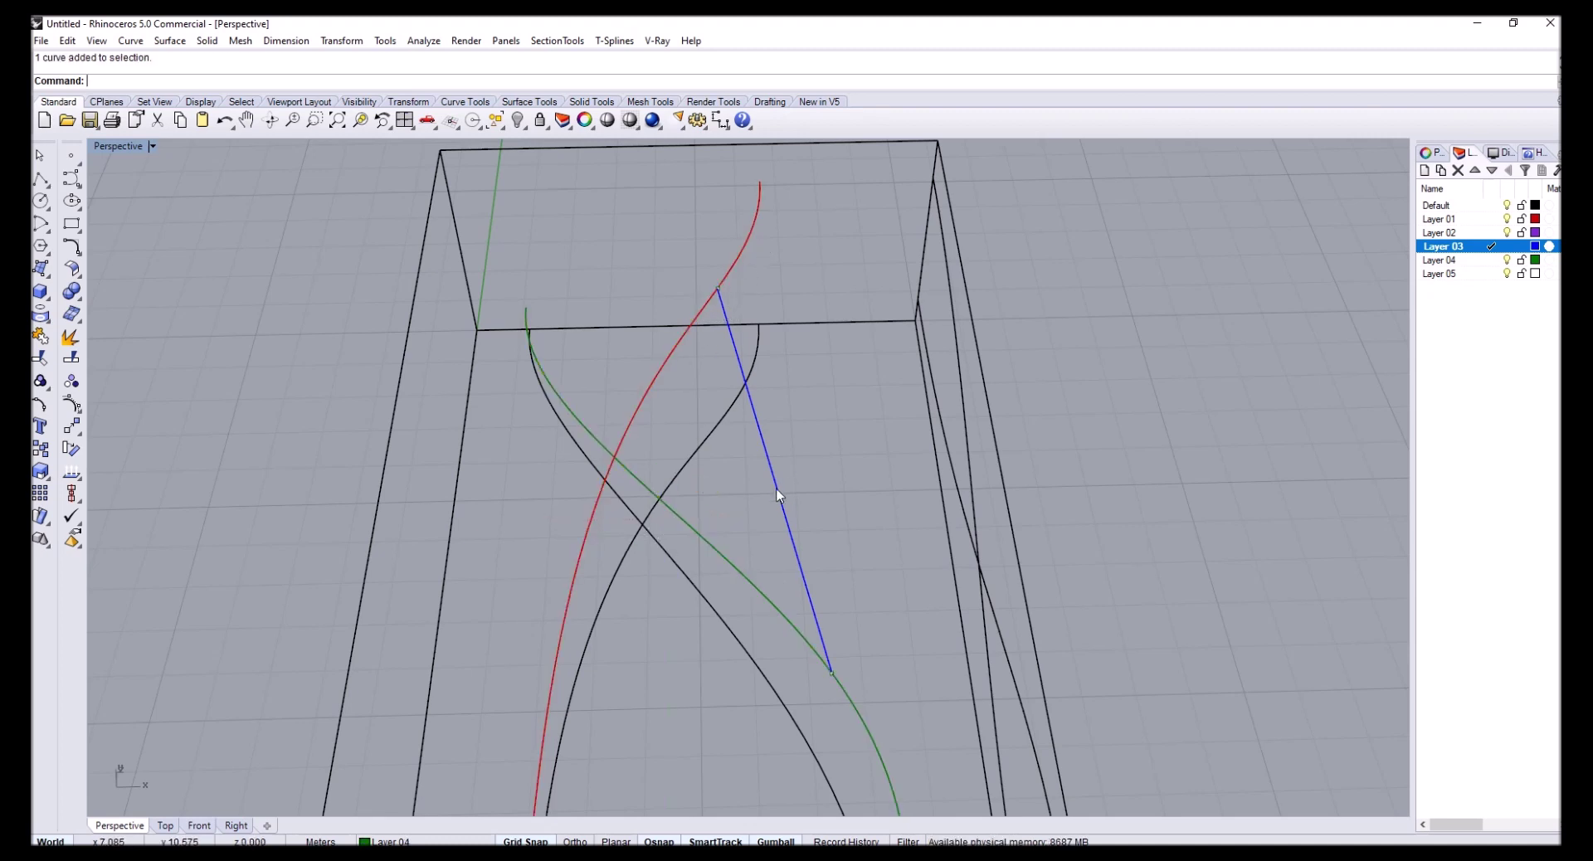
left_click(771, 491)
key("Return")
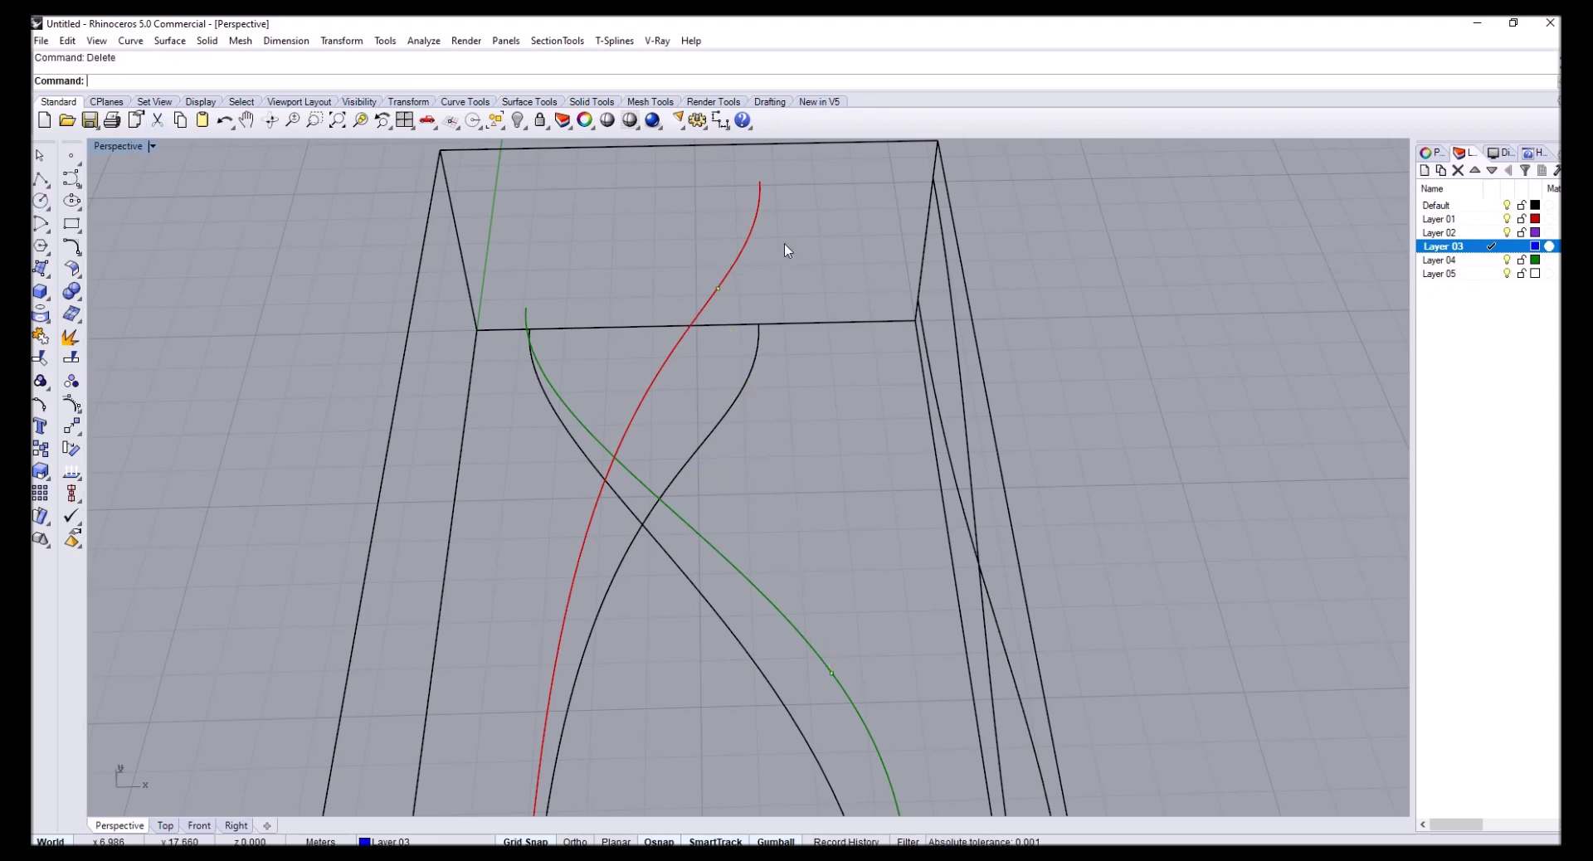
Tear off the Lines toolbar as a floating palette
right_click_drag(696, 343, 754, 340)
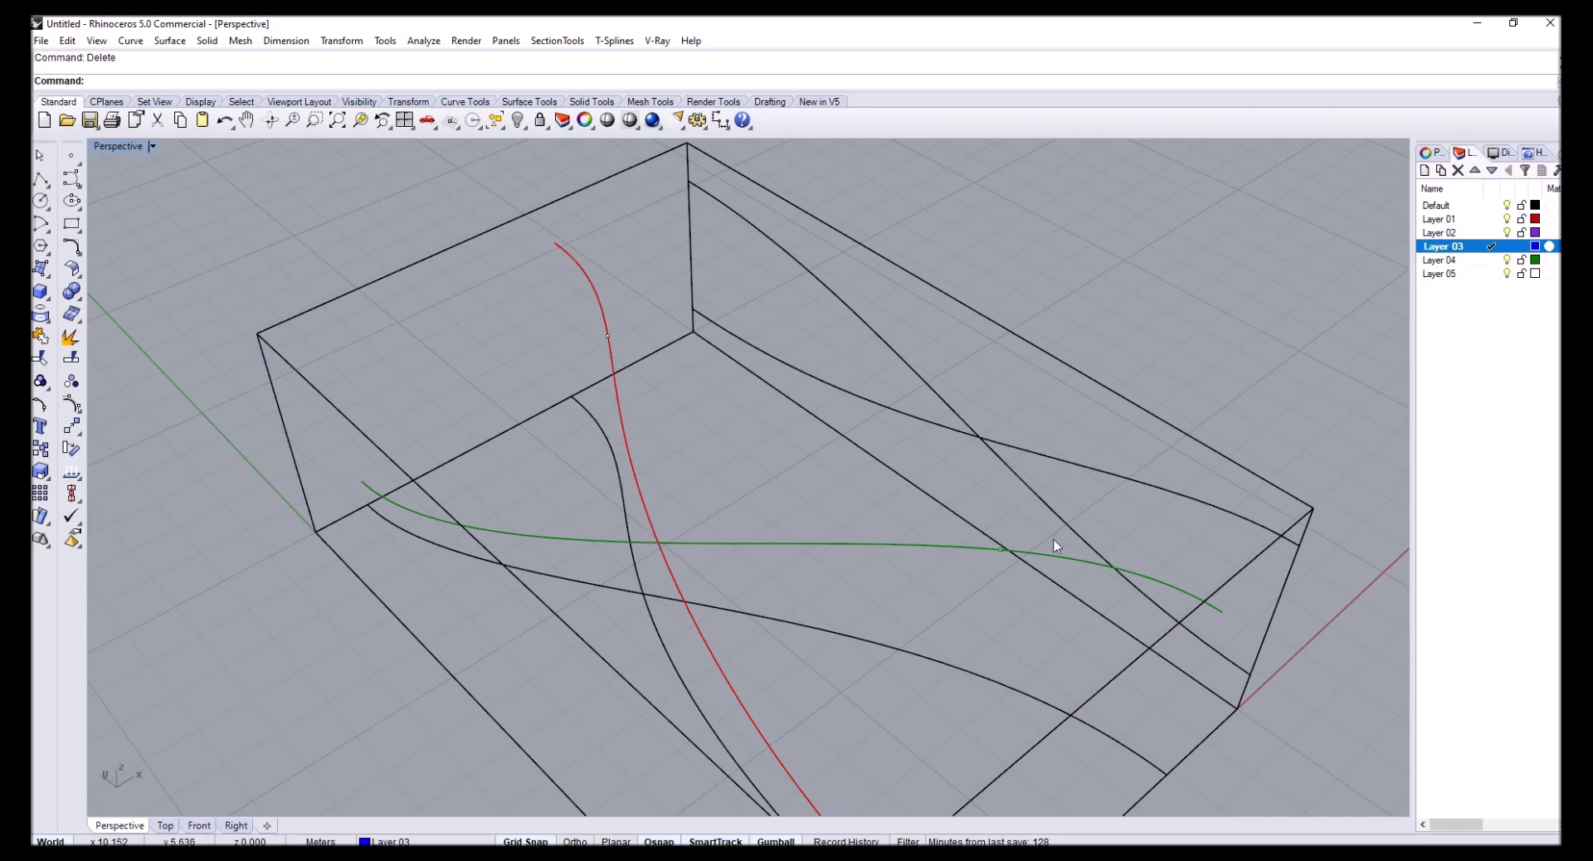
right_click_drag(955, 565, 1035, 535)
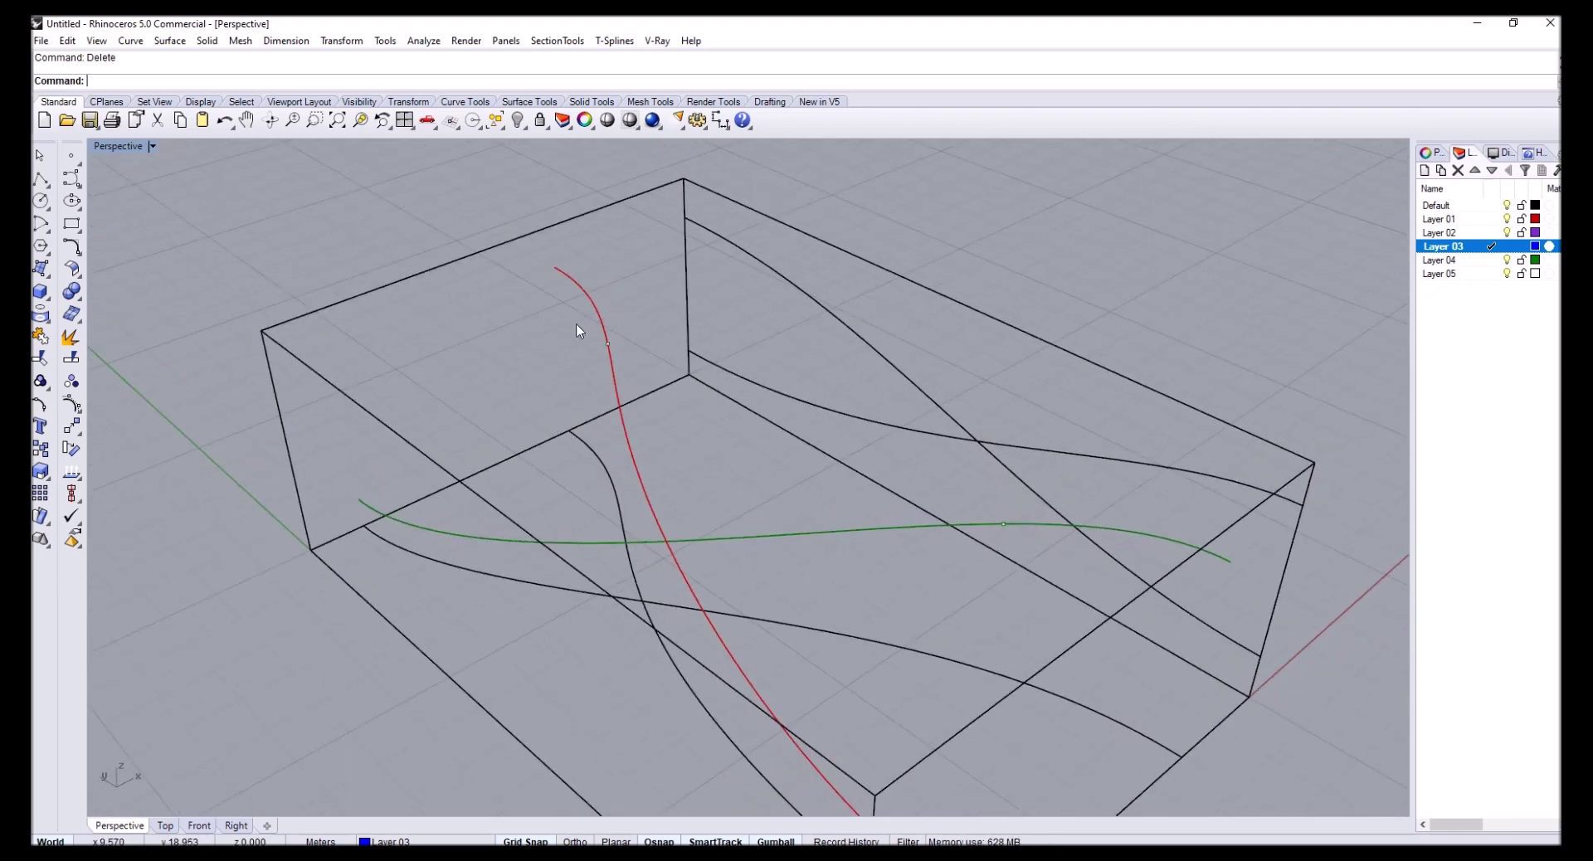
right_click_drag(579, 331, 605, 349)
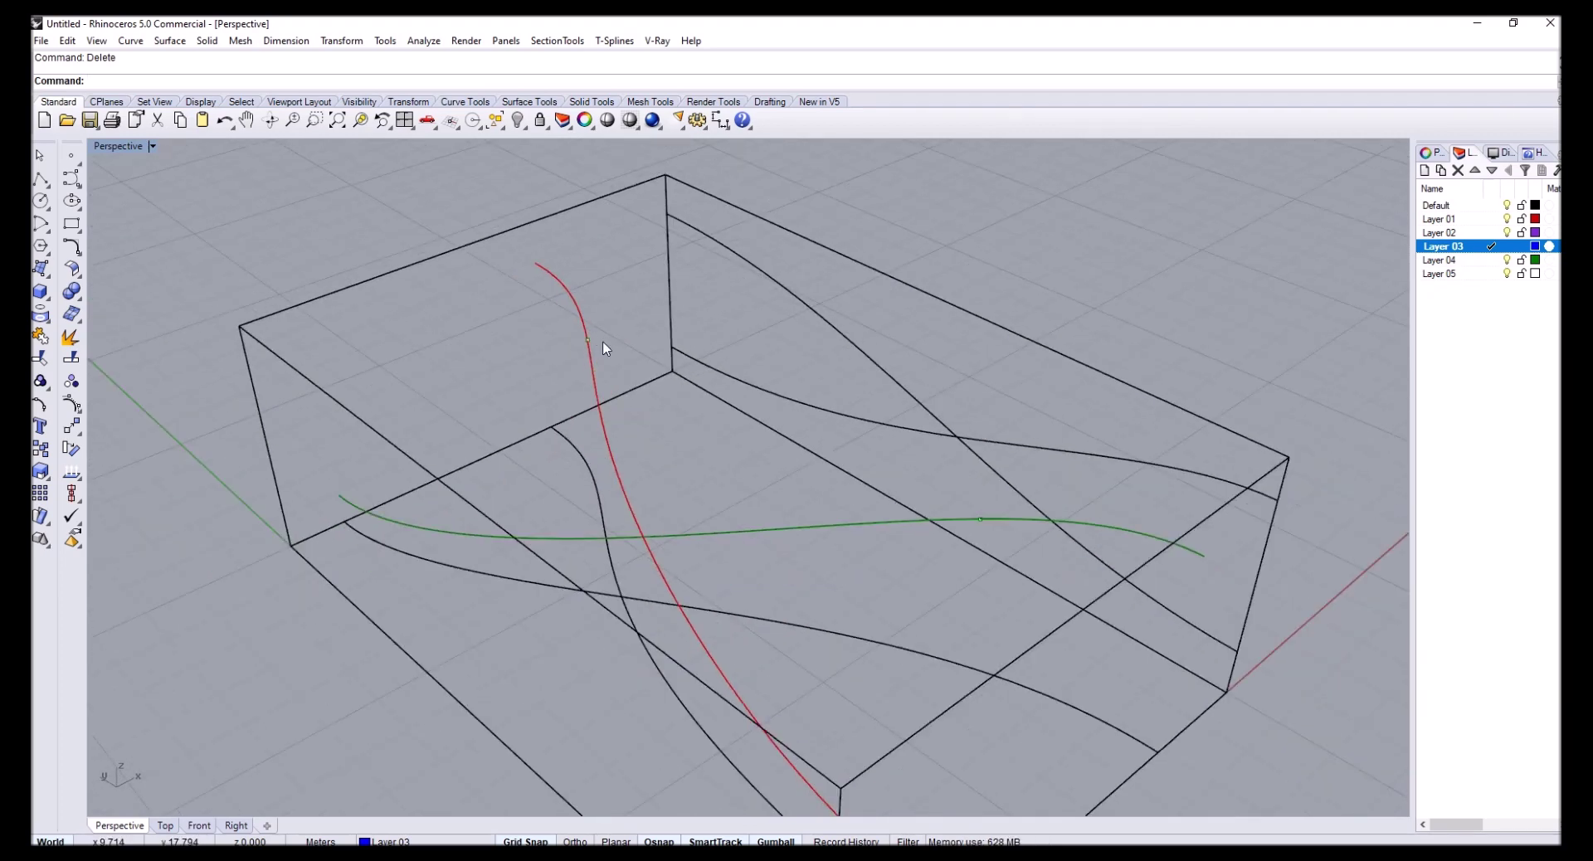
left_click(47, 190)
left_click_drag(63, 186, 129, 180)
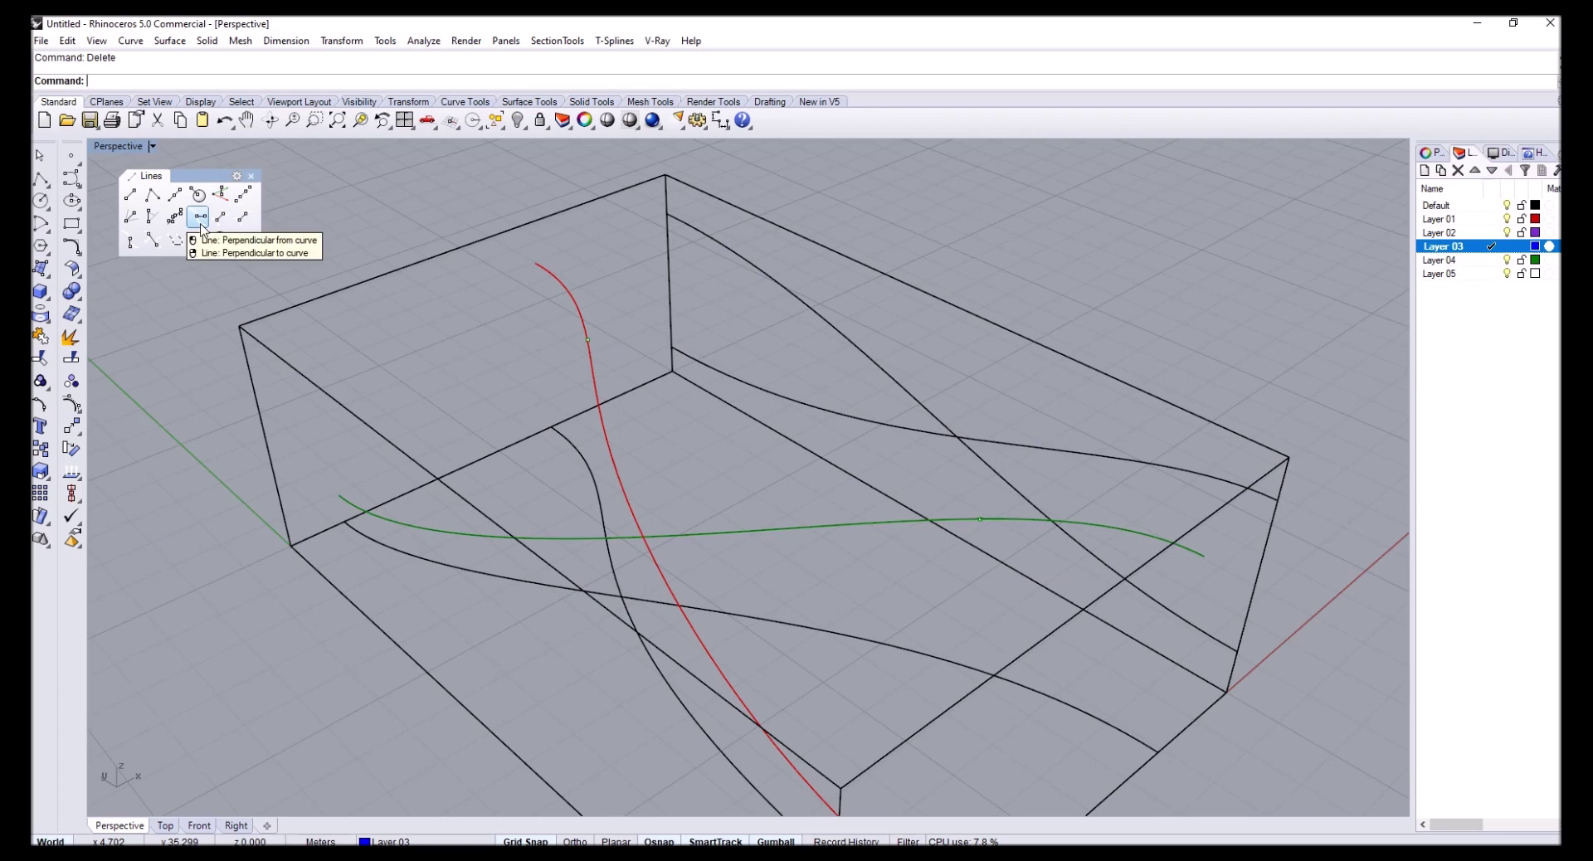
Draw a BothSides tangent line through the red curve's point, measured FromFirstPoint
left_click(136, 246)
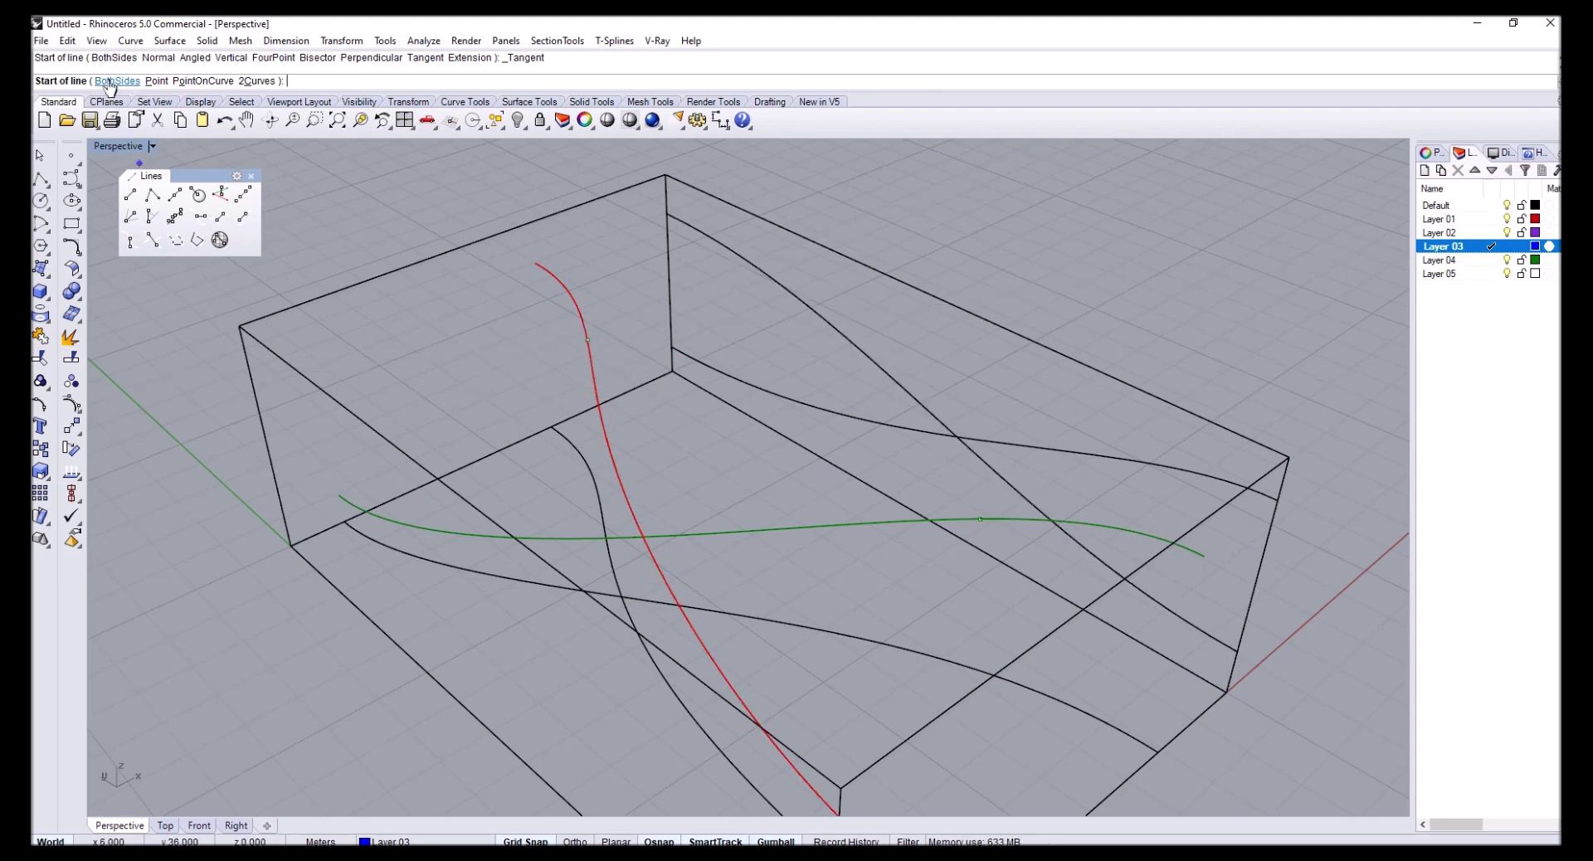
left_click(106, 82)
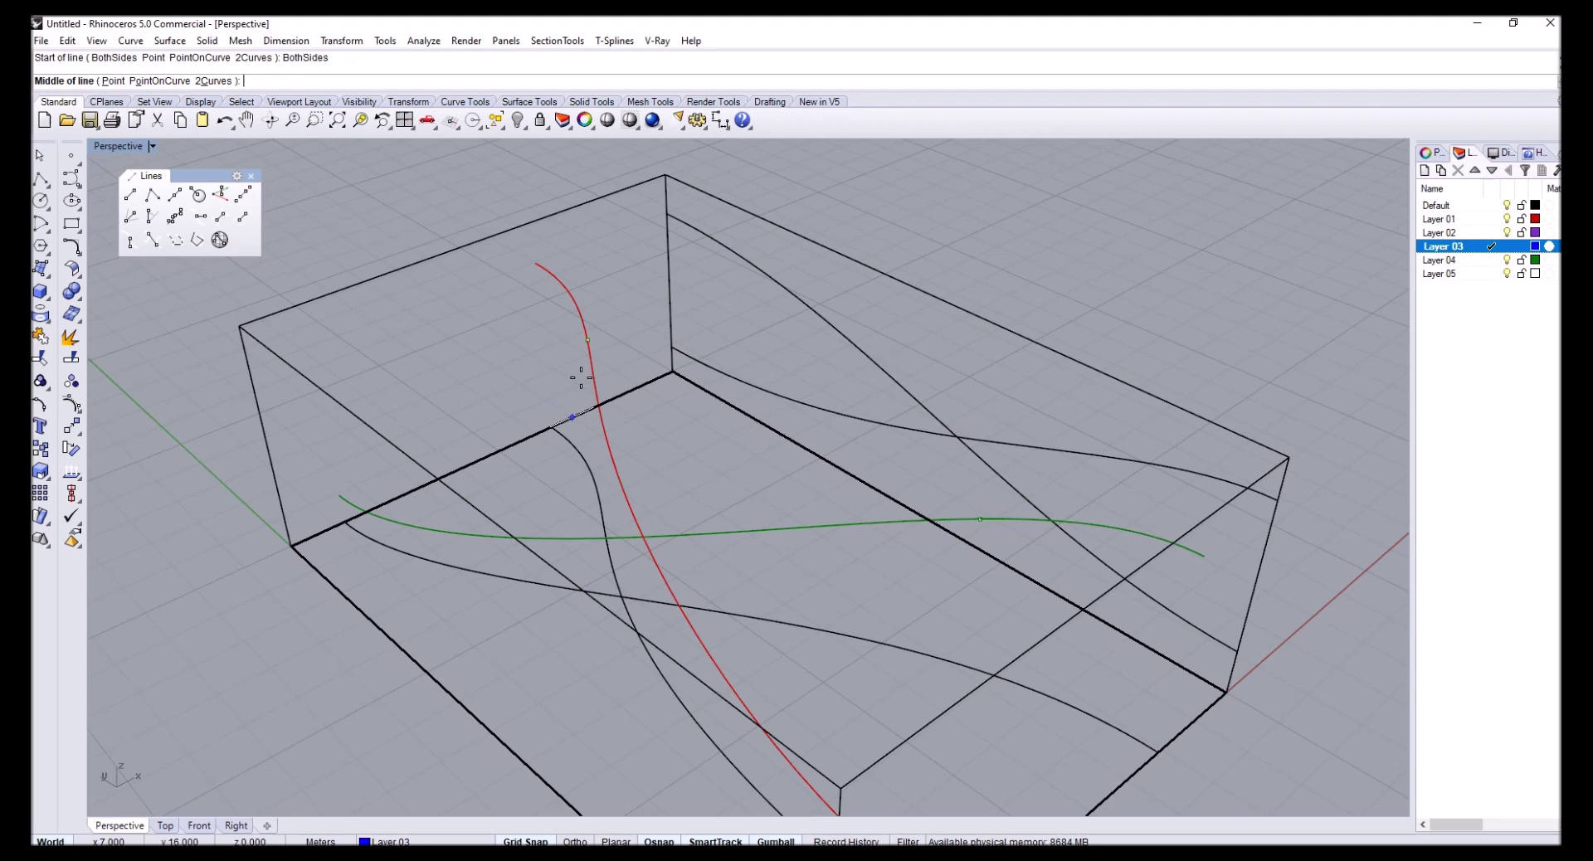
left_click(588, 338)
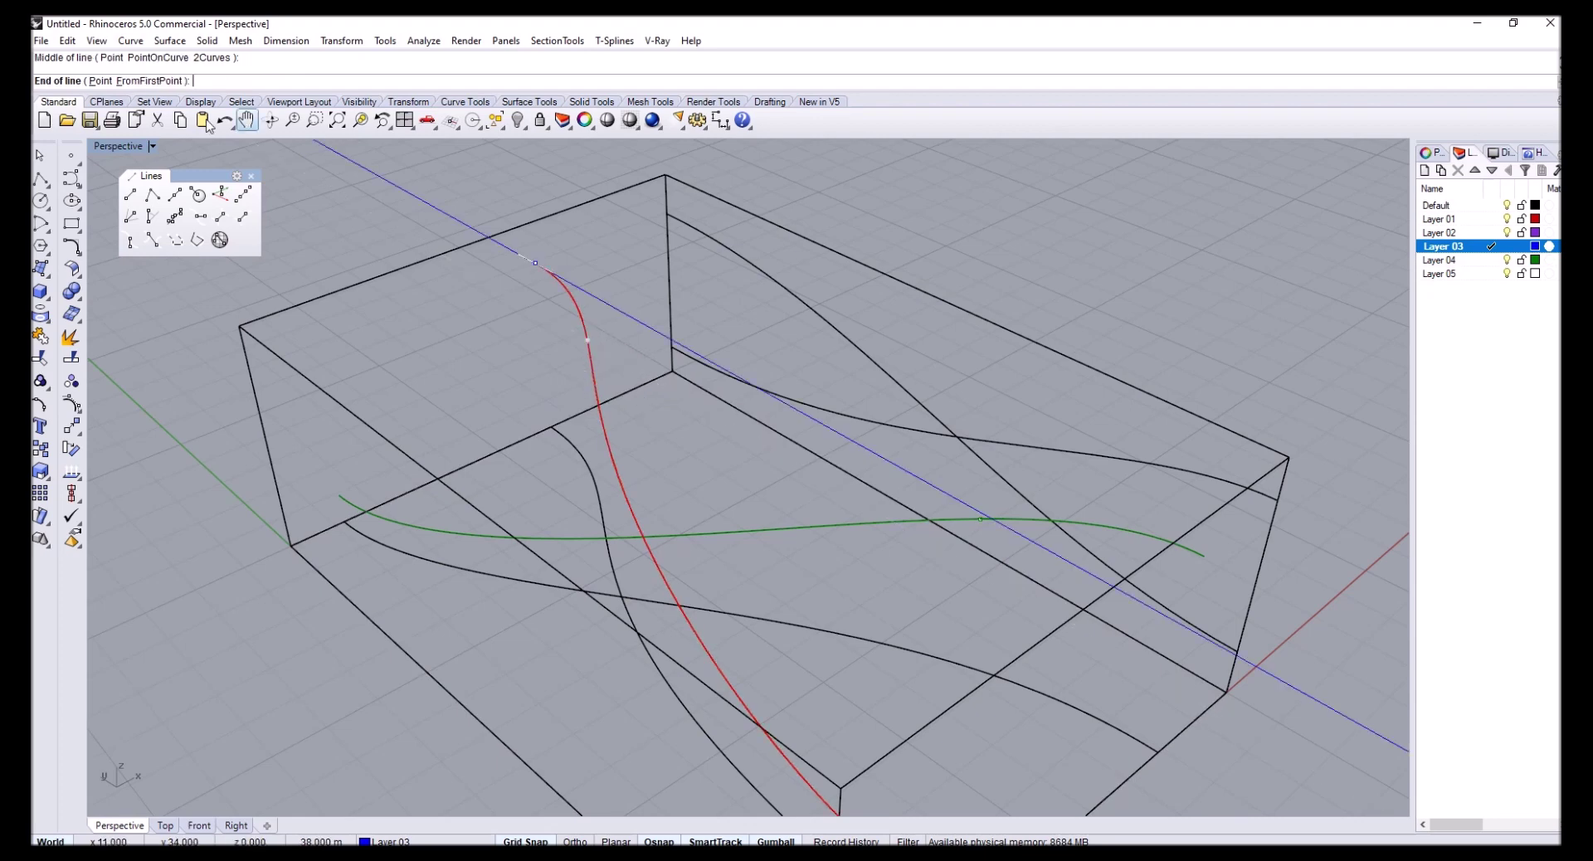
left_click(142, 80)
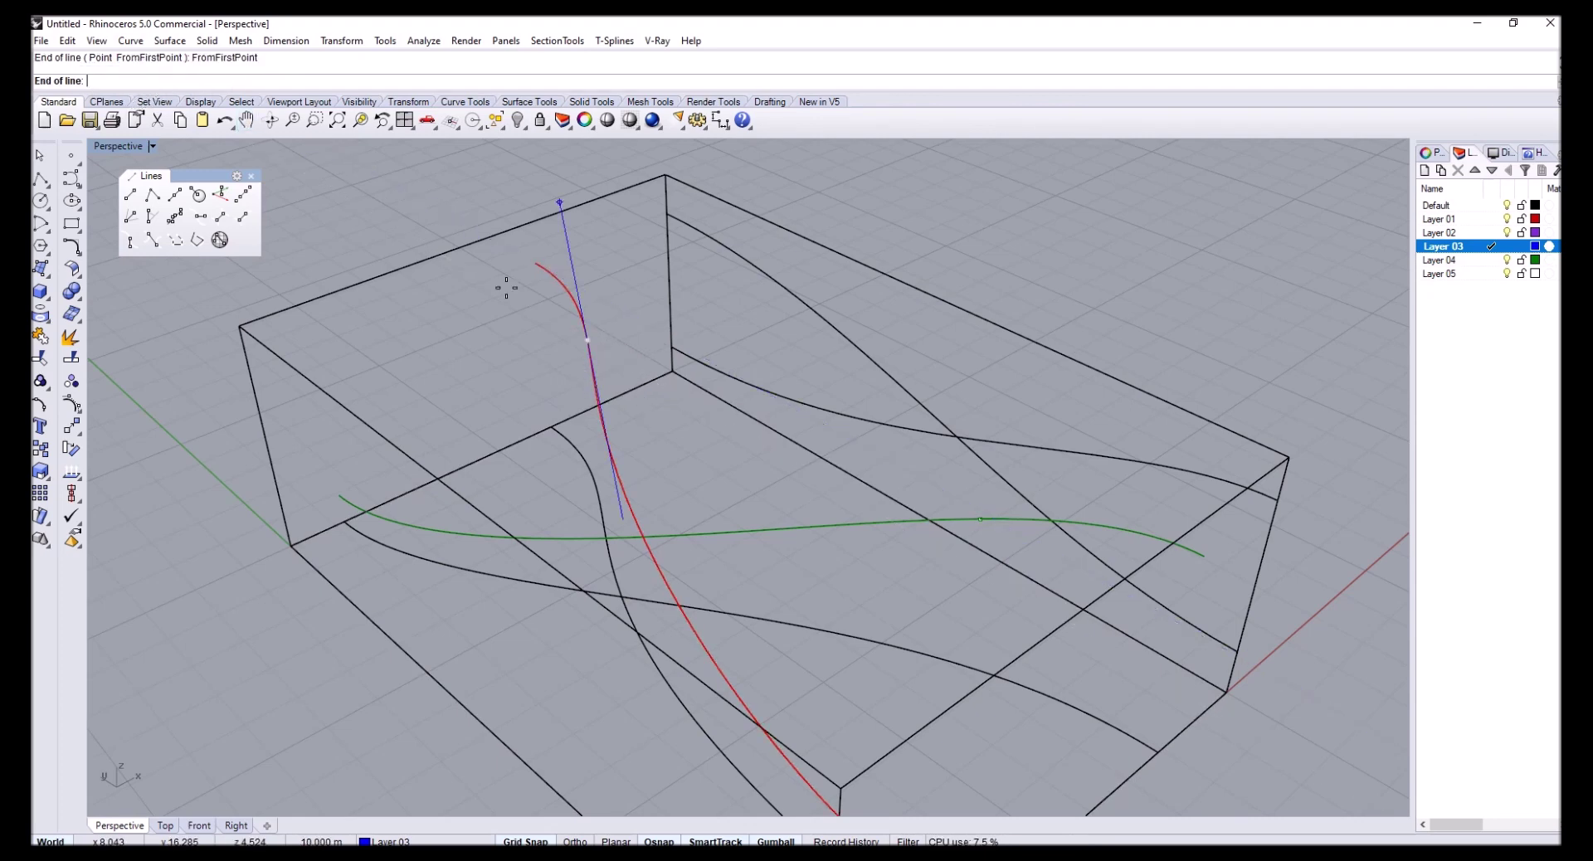
right_click_drag(611, 313, 492, 451)
left_click(422, 473)
scroll(507, 449, "up", 4)
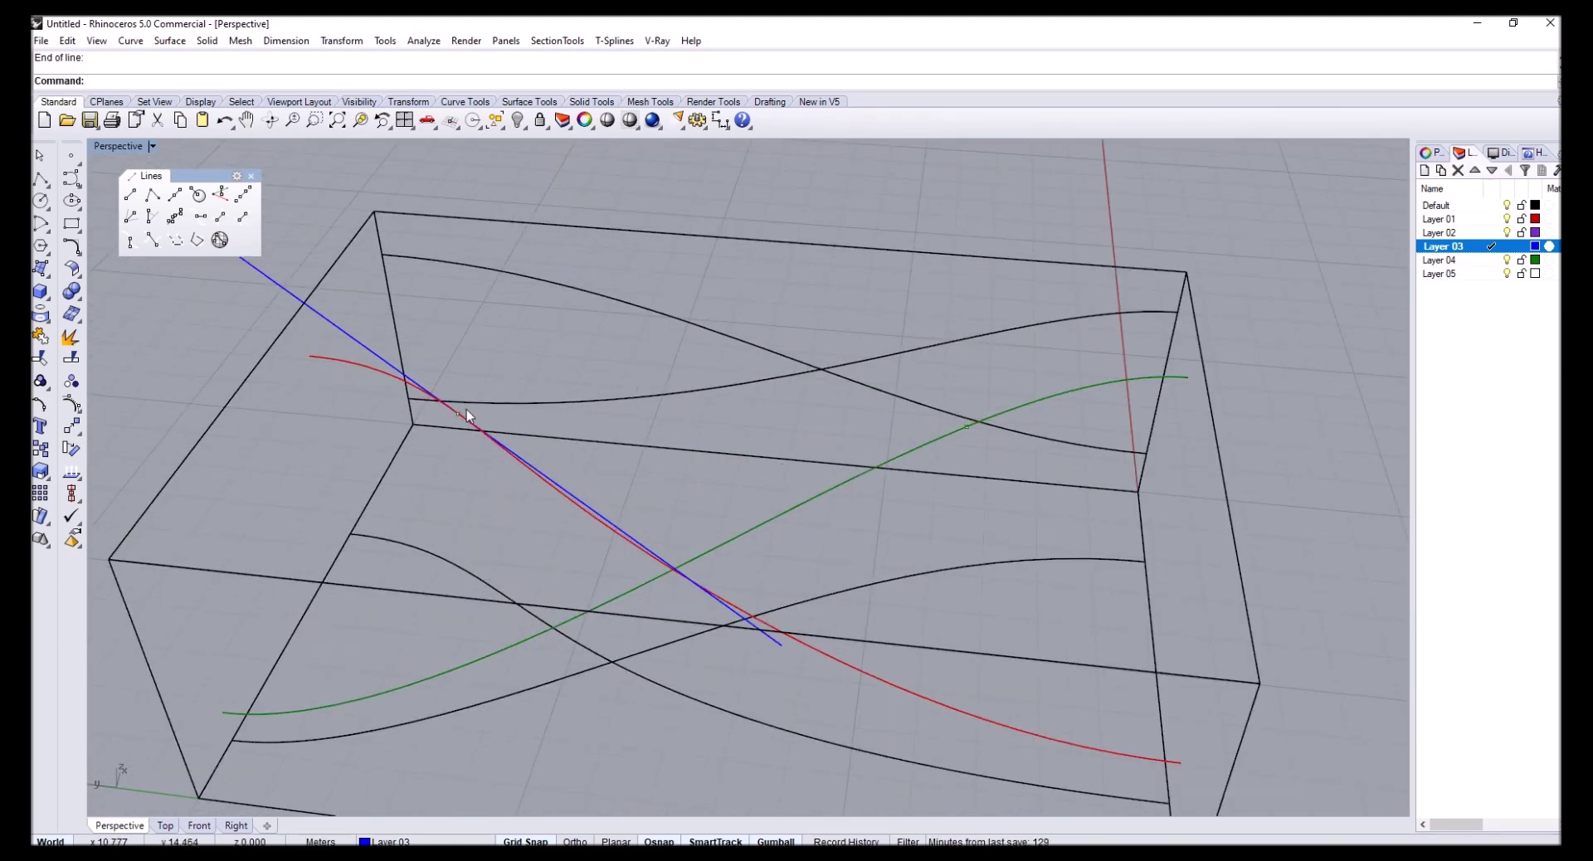
scroll(466, 410, "down", 4)
right_click_drag(620, 501, 814, 466)
Draw a BothSides tangent line through the green curve's point, measured FromFirstPoint
key("Return")
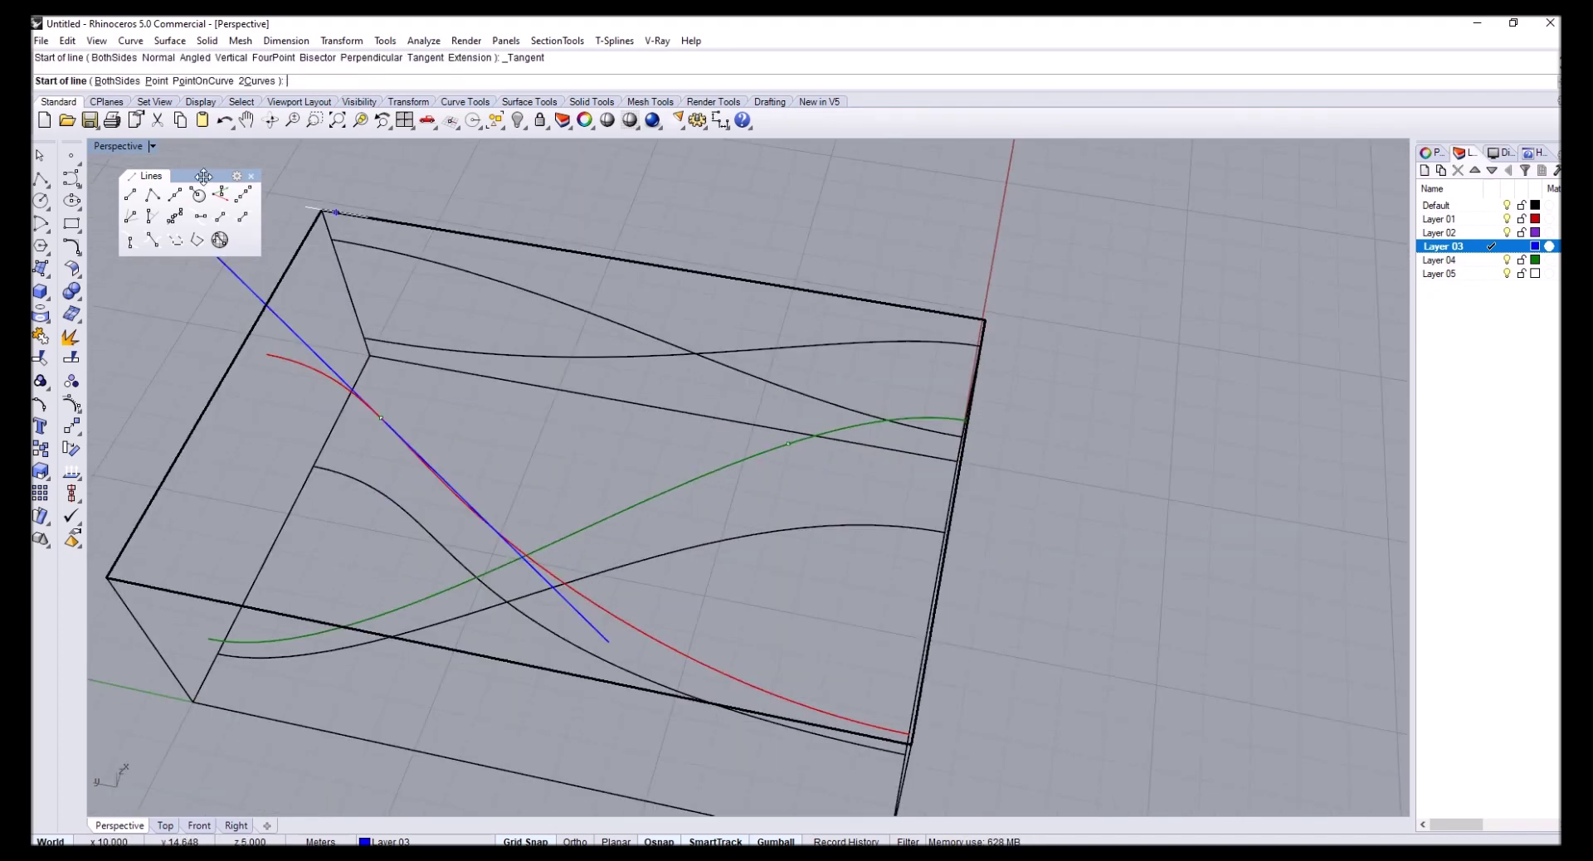
left_click(116, 81)
left_click(788, 444)
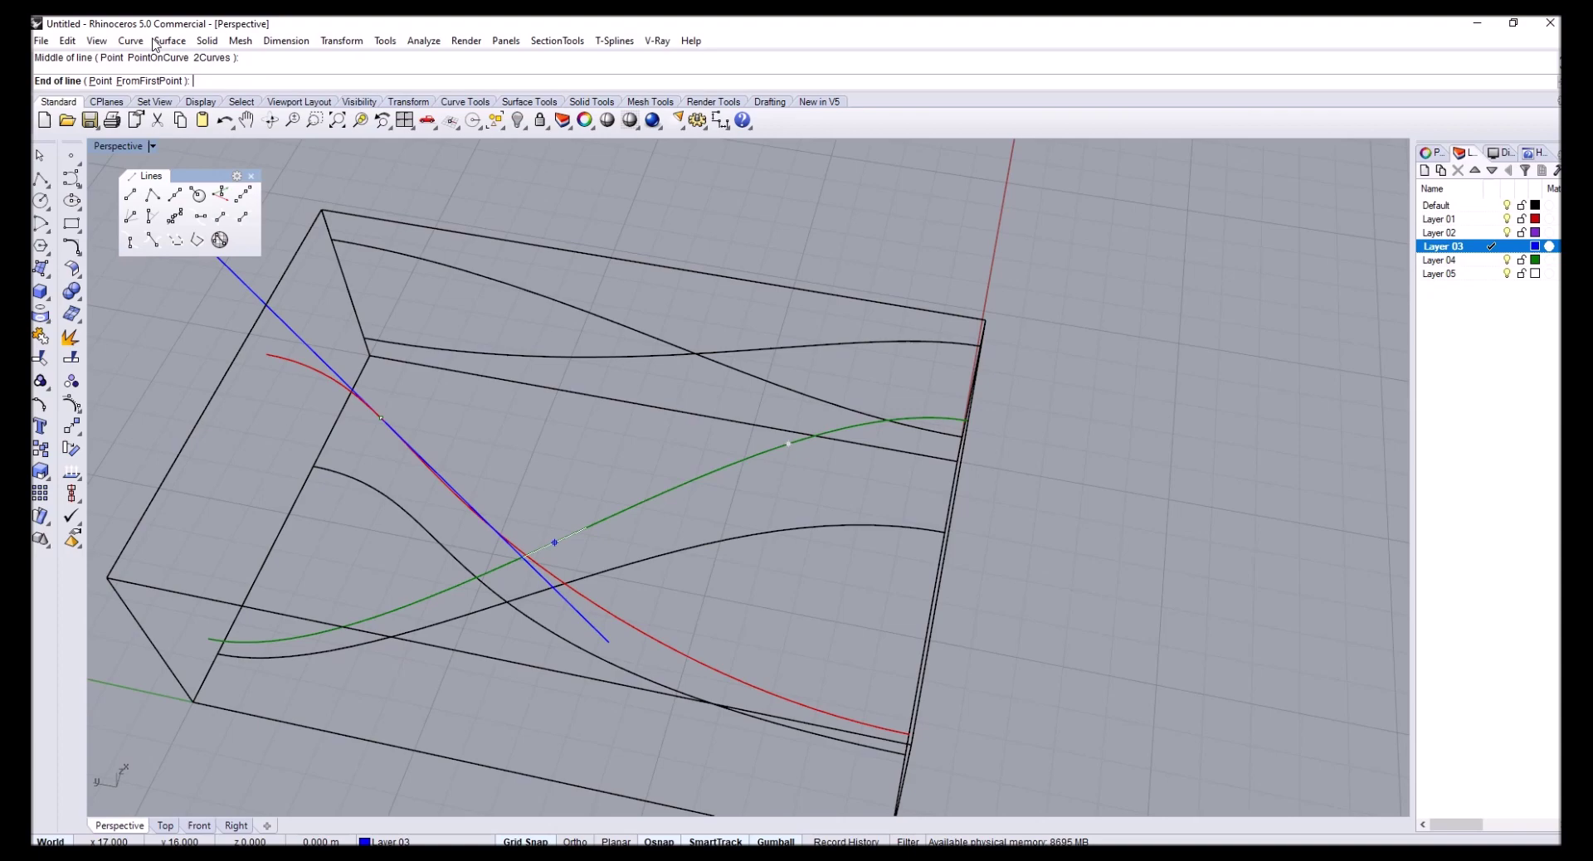
left_click(159, 81)
left_click(1013, 371)
right_click_drag(1013, 372, 581, 290)
Make Layer 05 the current layer
left_click(1480, 234)
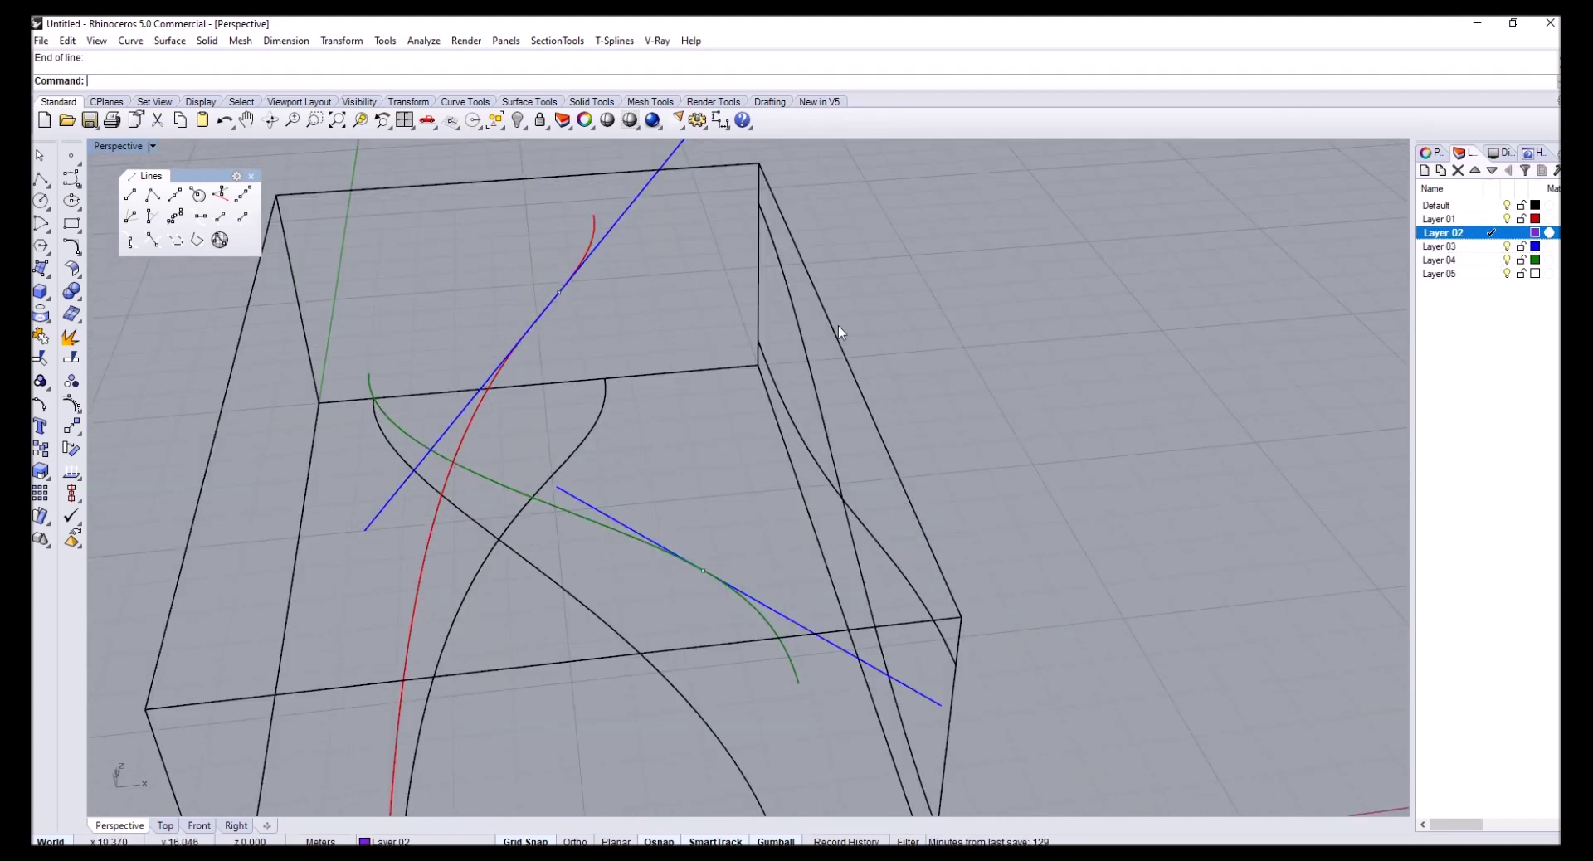
right_click_drag(584, 390, 463, 332)
left_click(1491, 276)
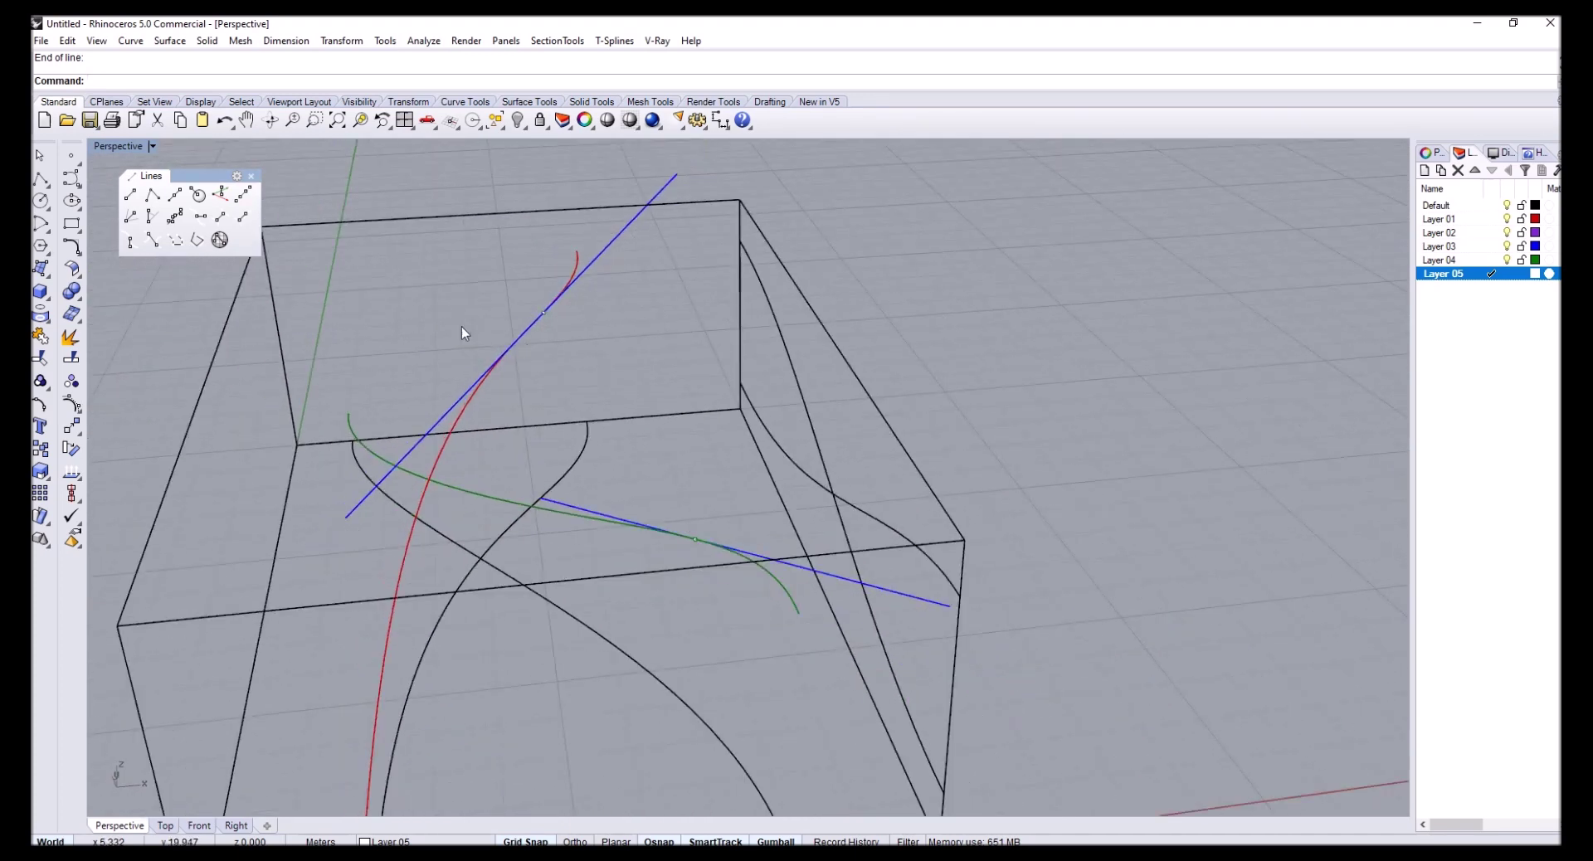
Tear off the curve tools as a floating palette
left_click(77, 189)
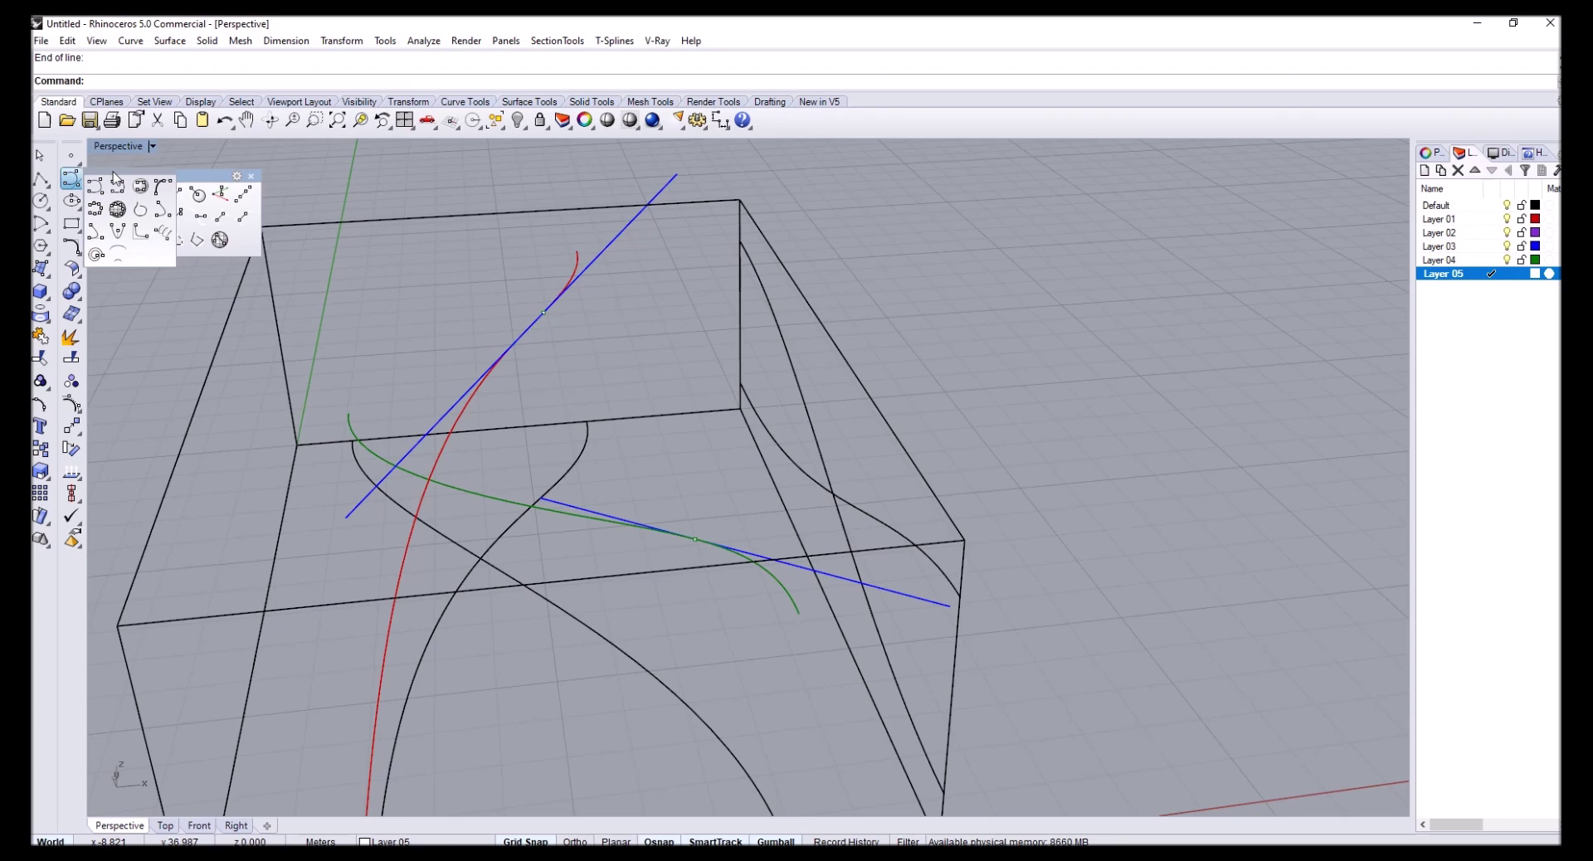
left_click_drag(113, 176, 146, 276)
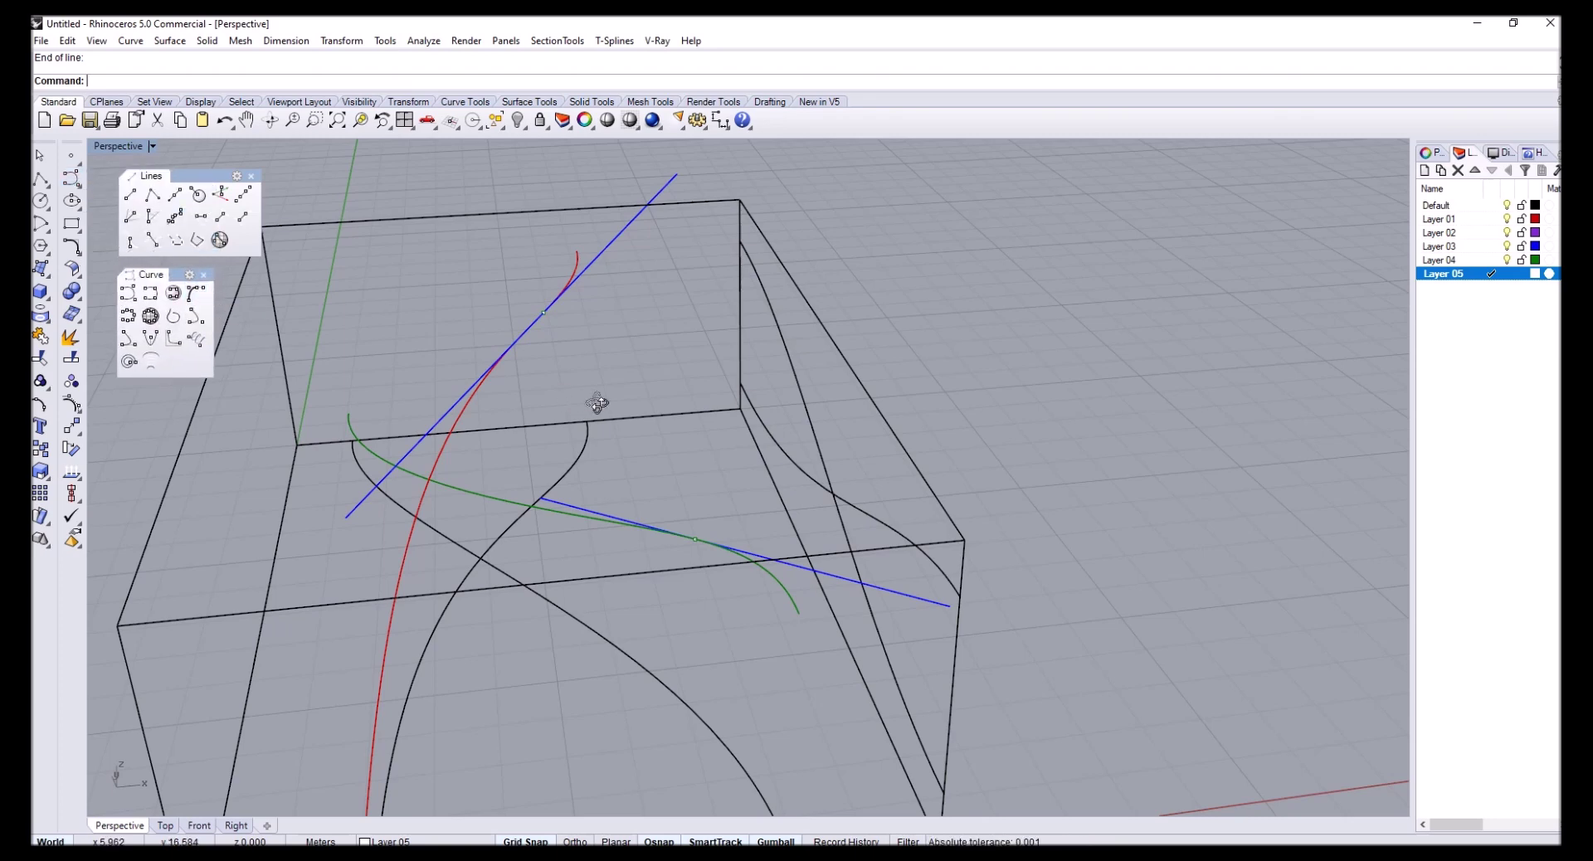
right_click_drag(597, 402, 960, 576)
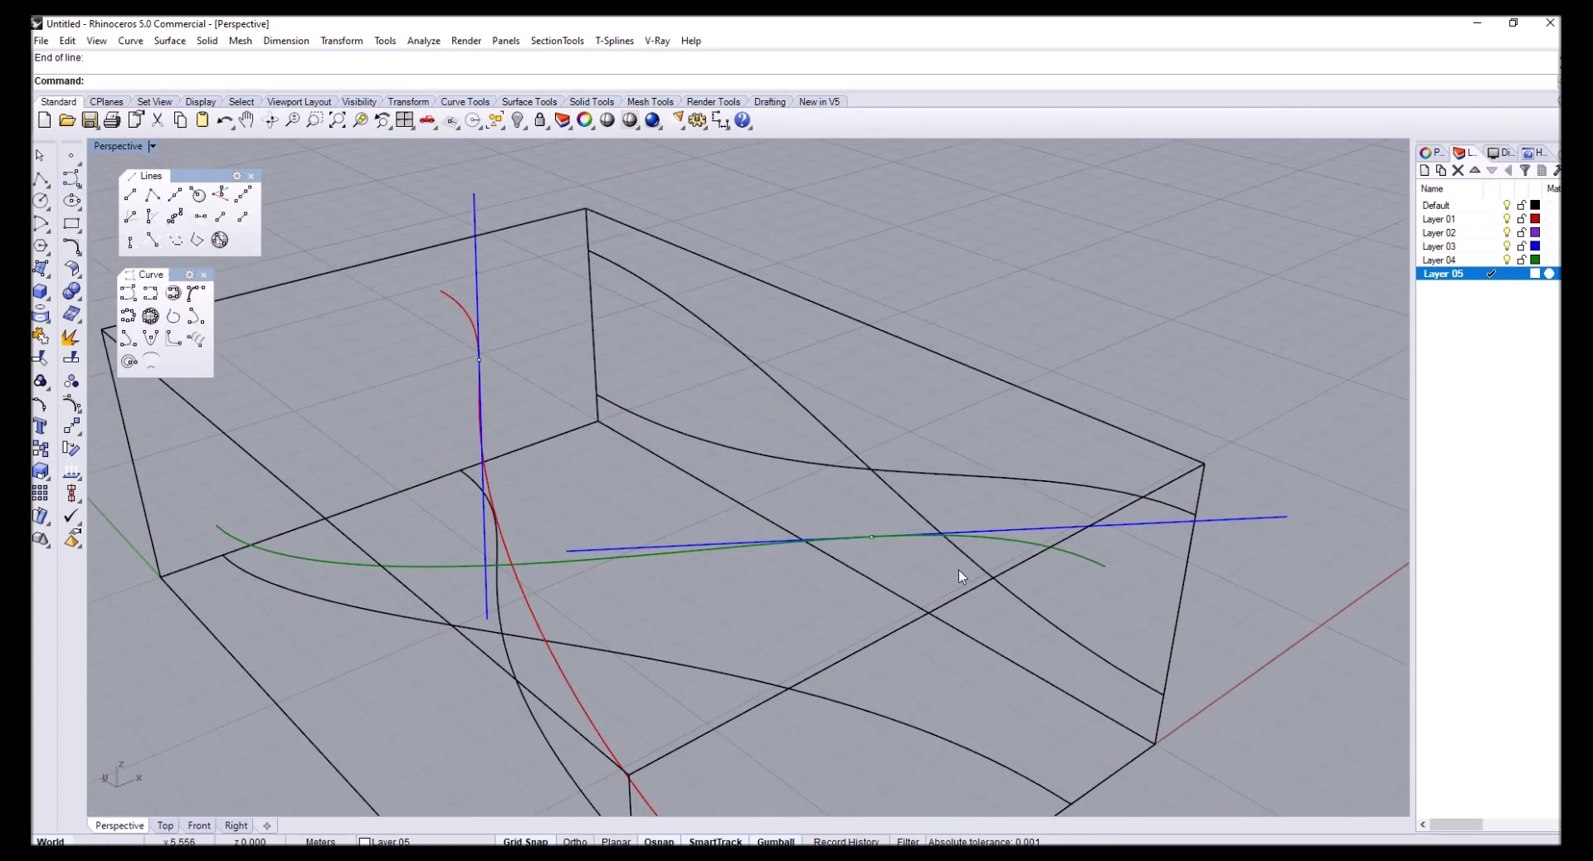
Draw a handle curve between the green and red points with handles on the tangent lines
left_click(196, 294)
right_click_drag(954, 605, 534, 488)
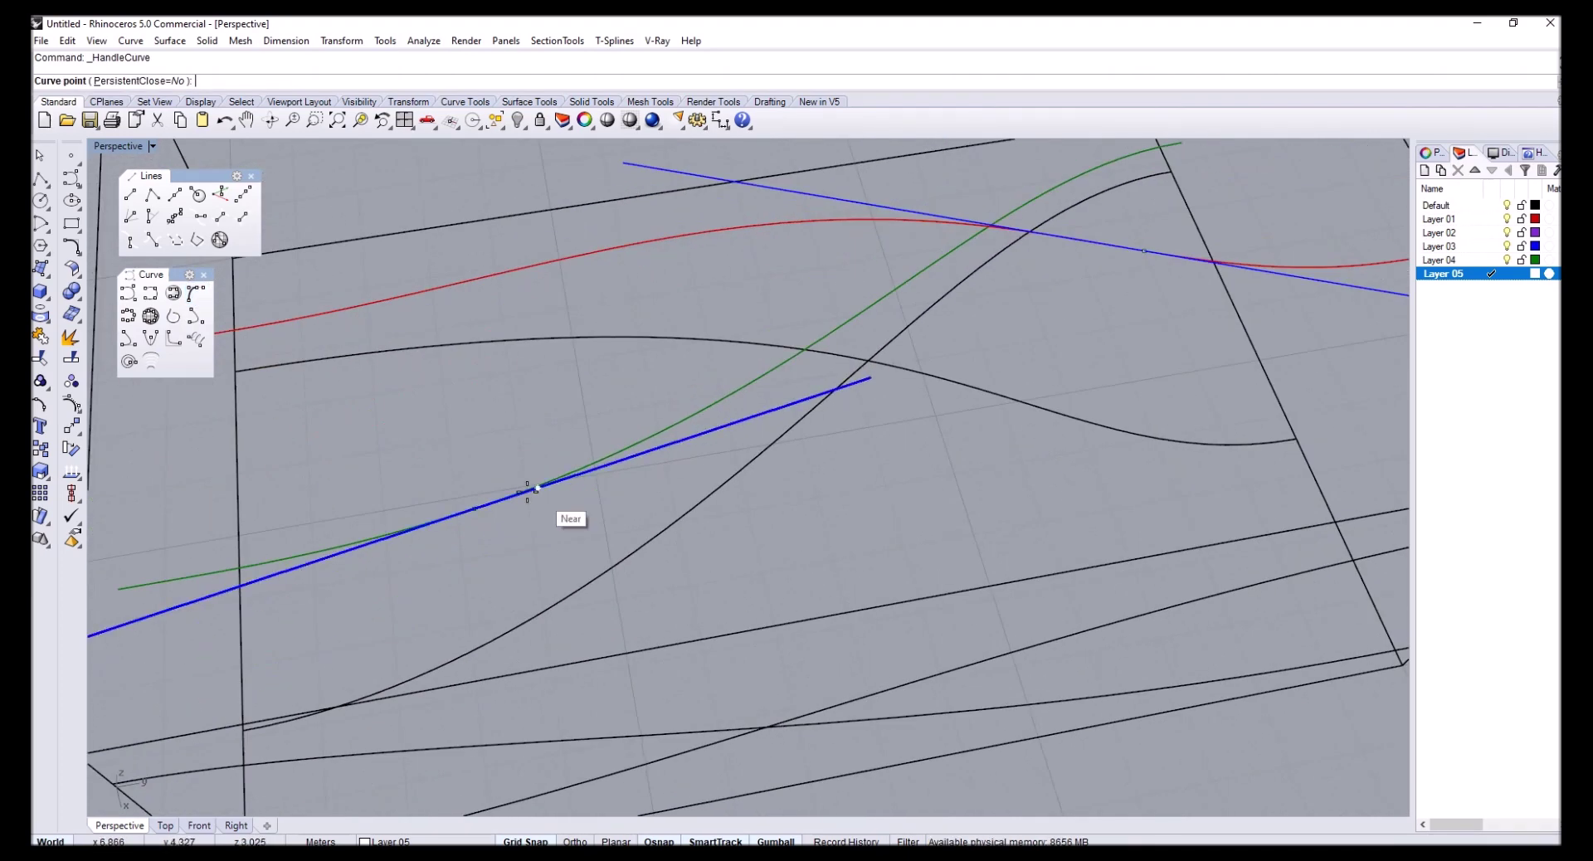
left_click(479, 509)
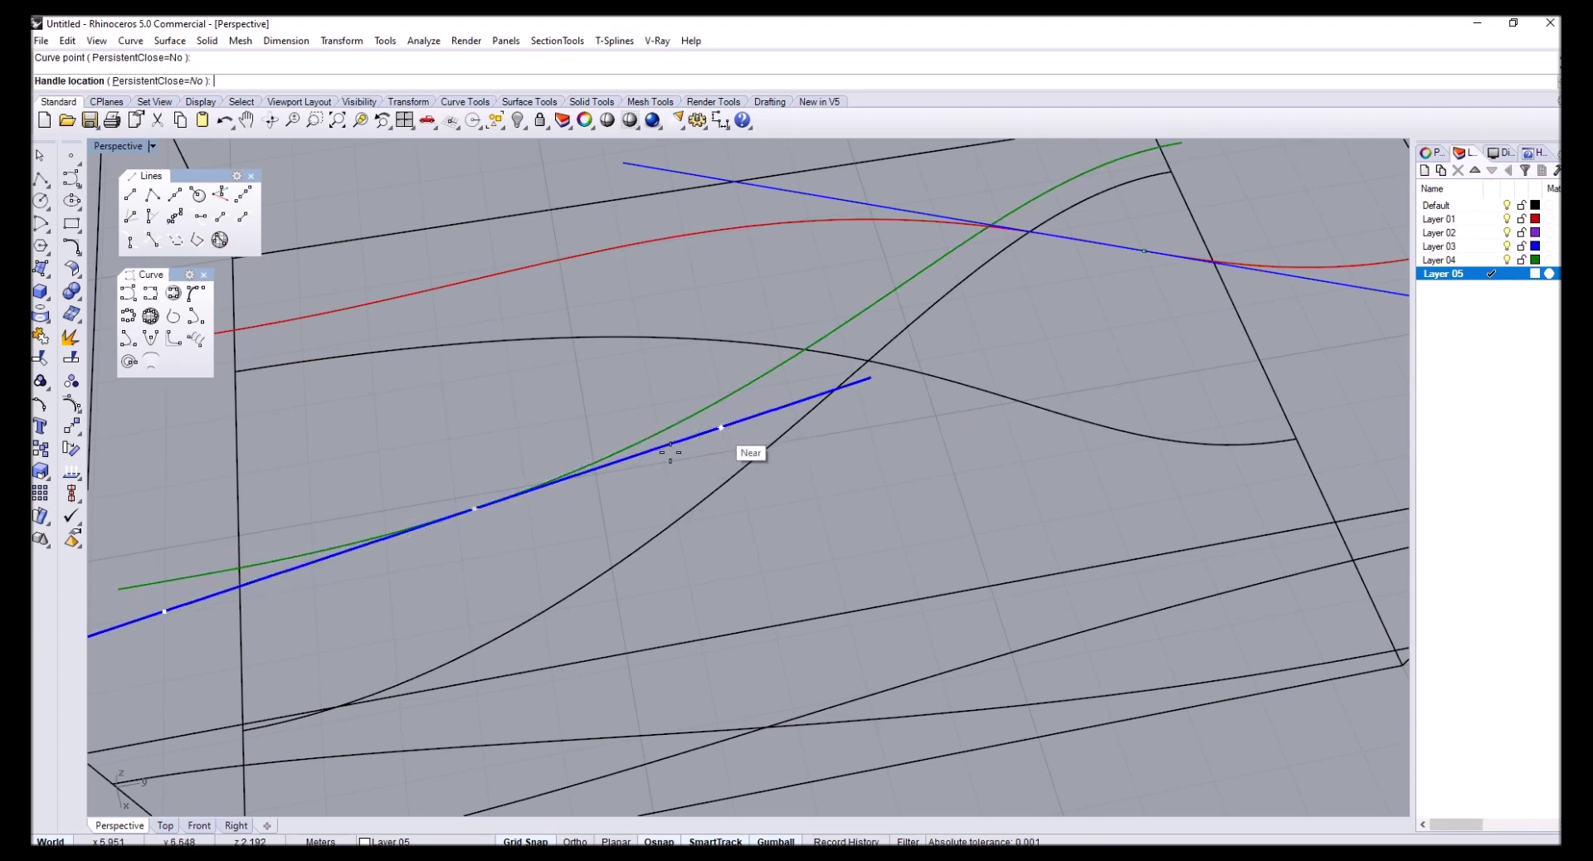
left_click(715, 431)
scroll(861, 437, "down", 3)
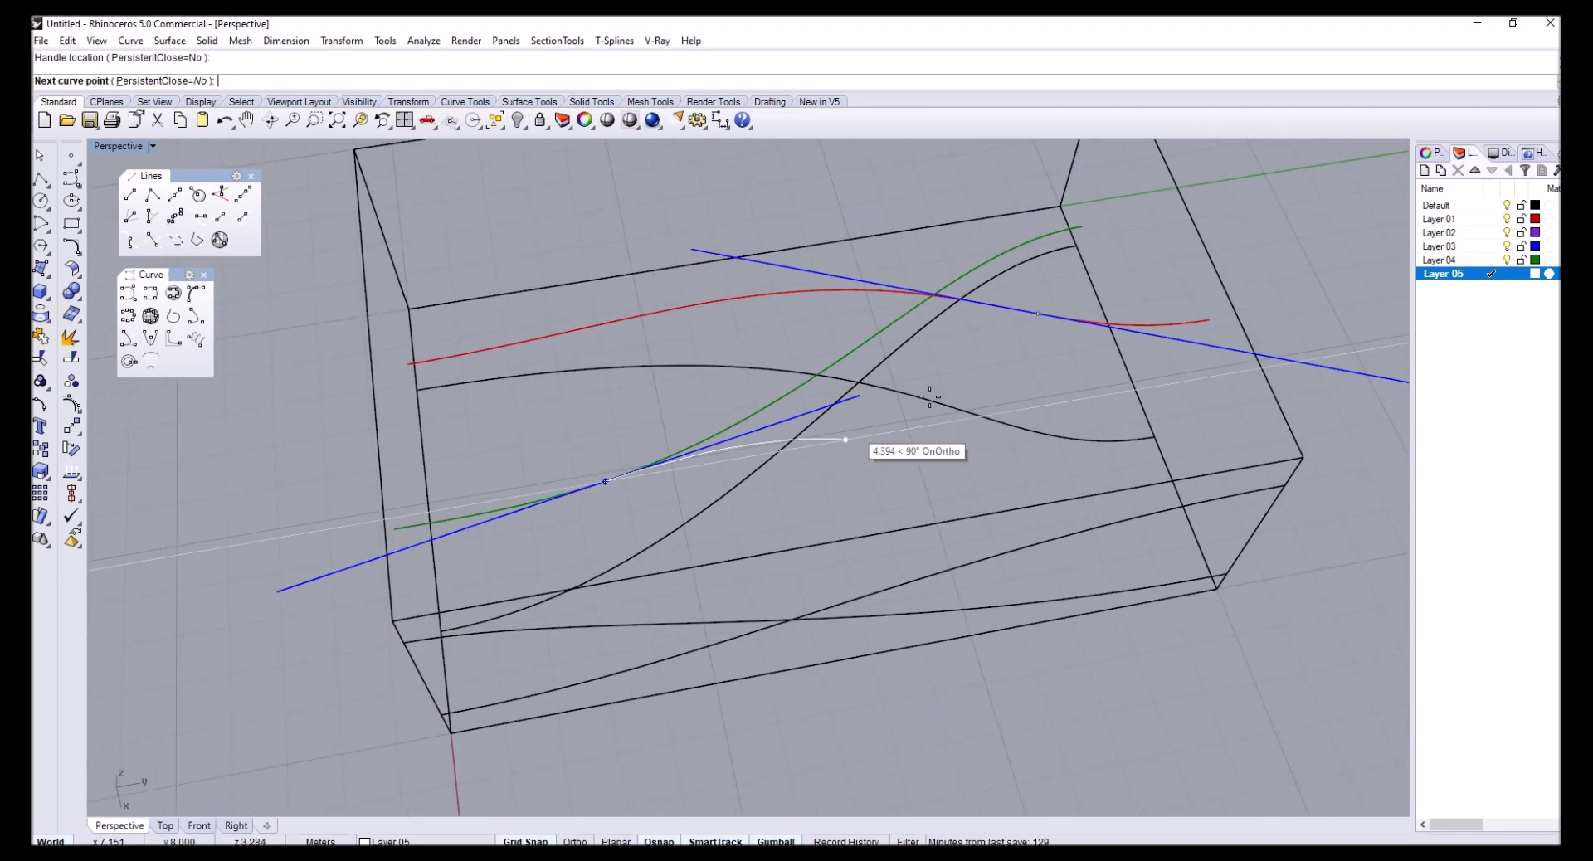
left_click(1041, 317)
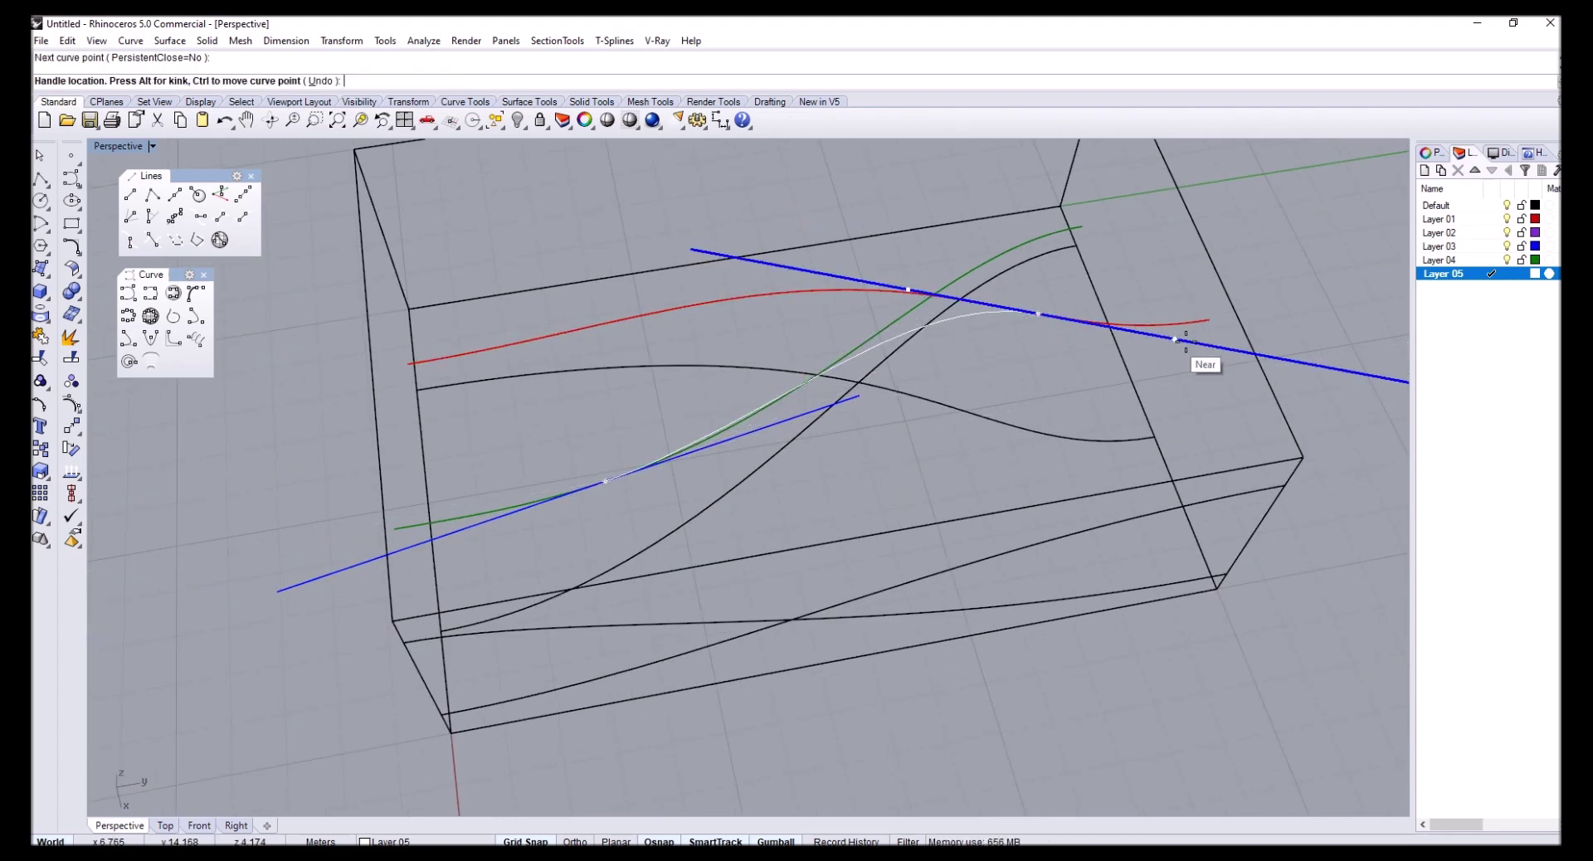
left_click(1217, 347)
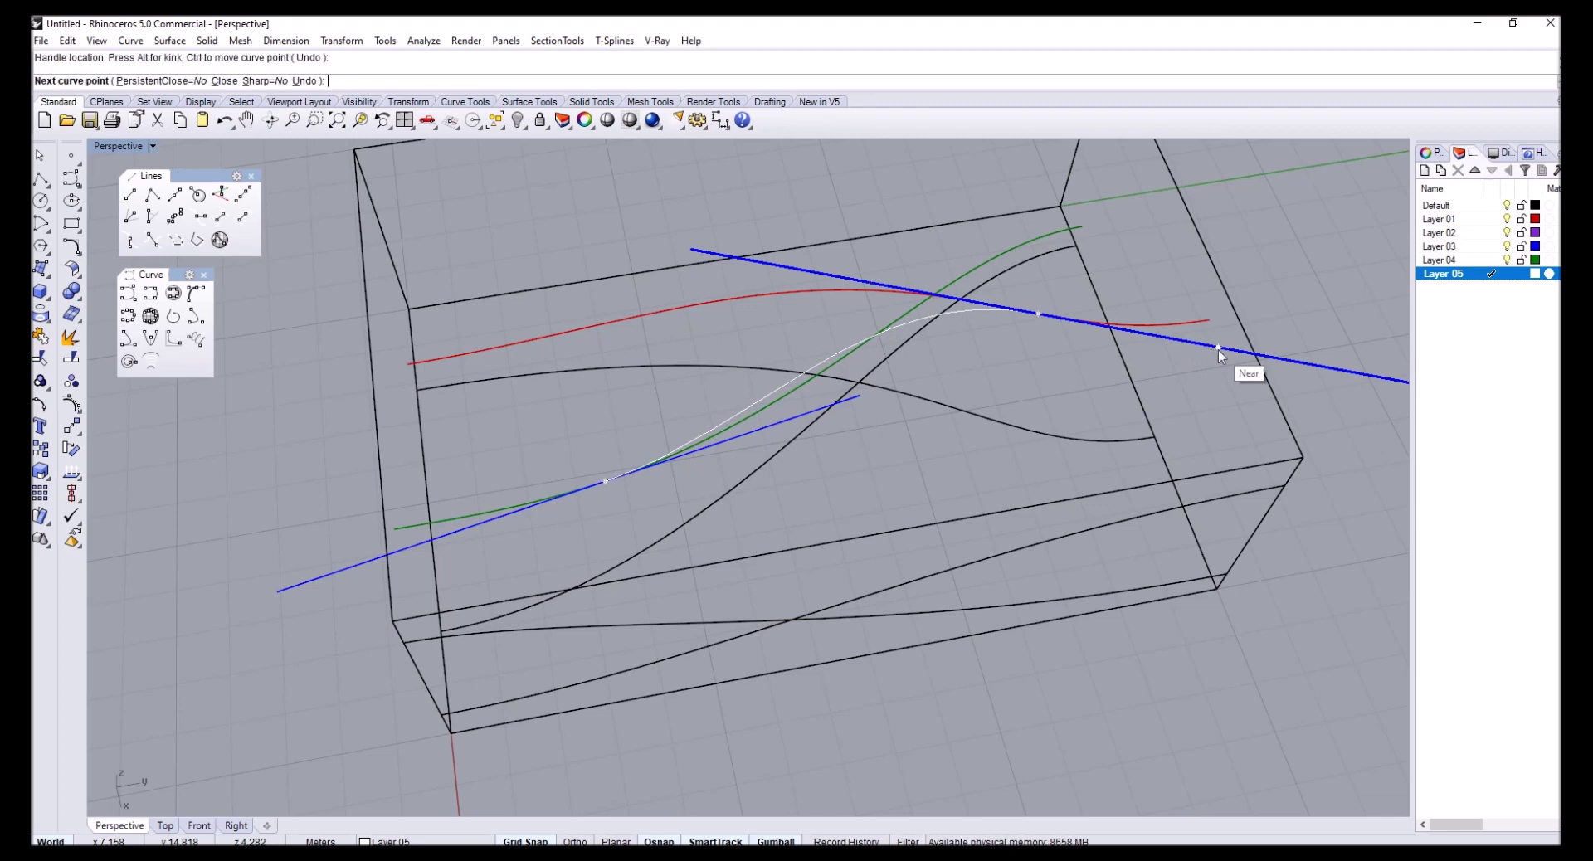
right_click(1218, 350)
right_click_drag(1219, 350, 686, 420)
Select the new white curve and orbit around it to check the tangency
left_click(571, 450)
right_click_drag(571, 450, 914, 475)
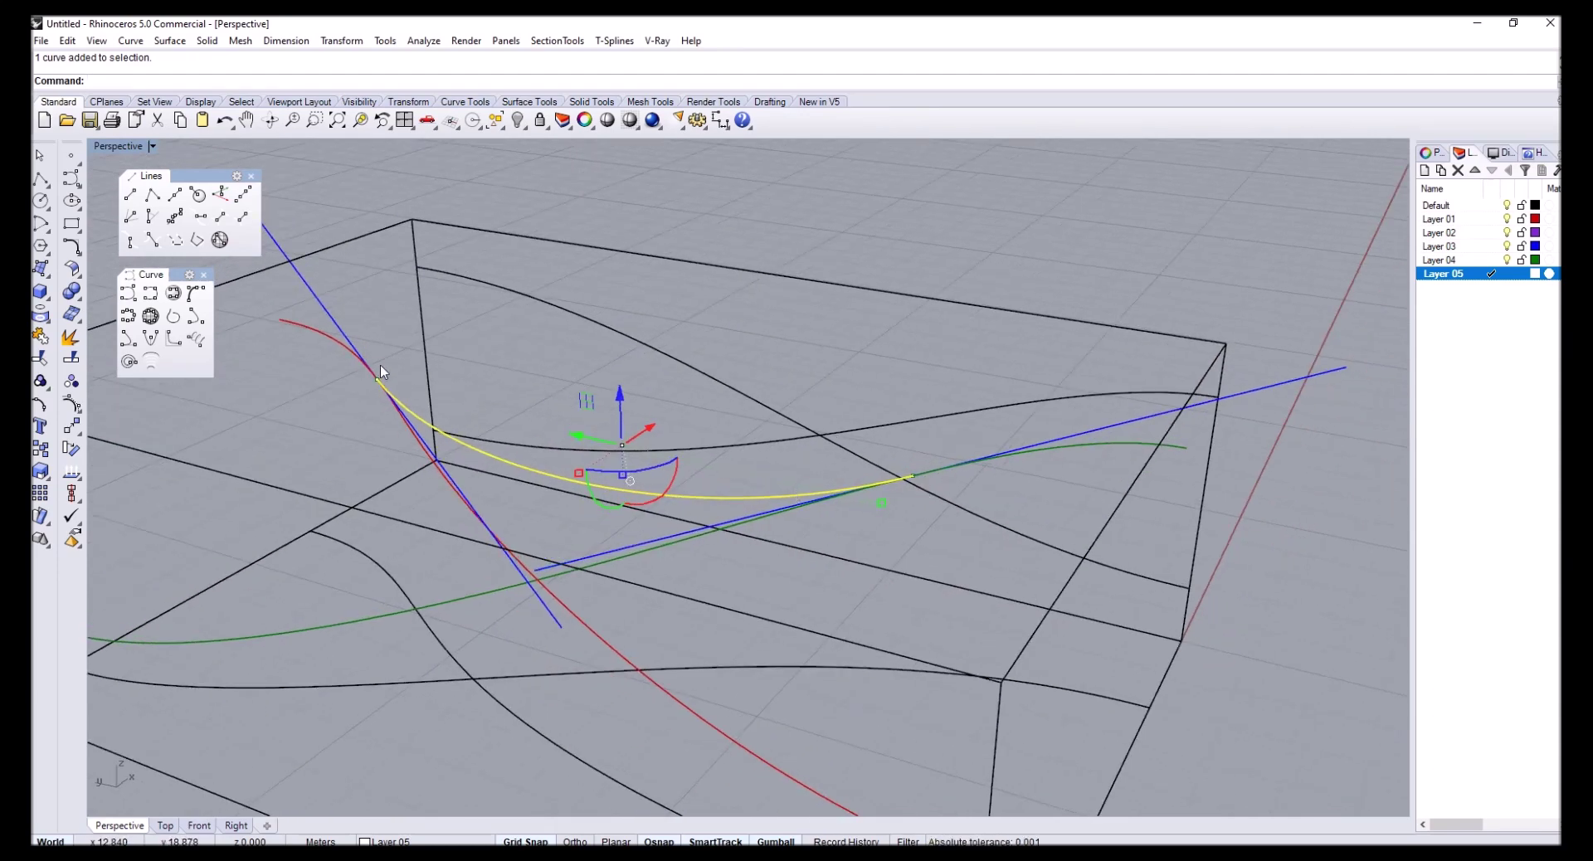
right_click_drag(380, 367, 501, 441)
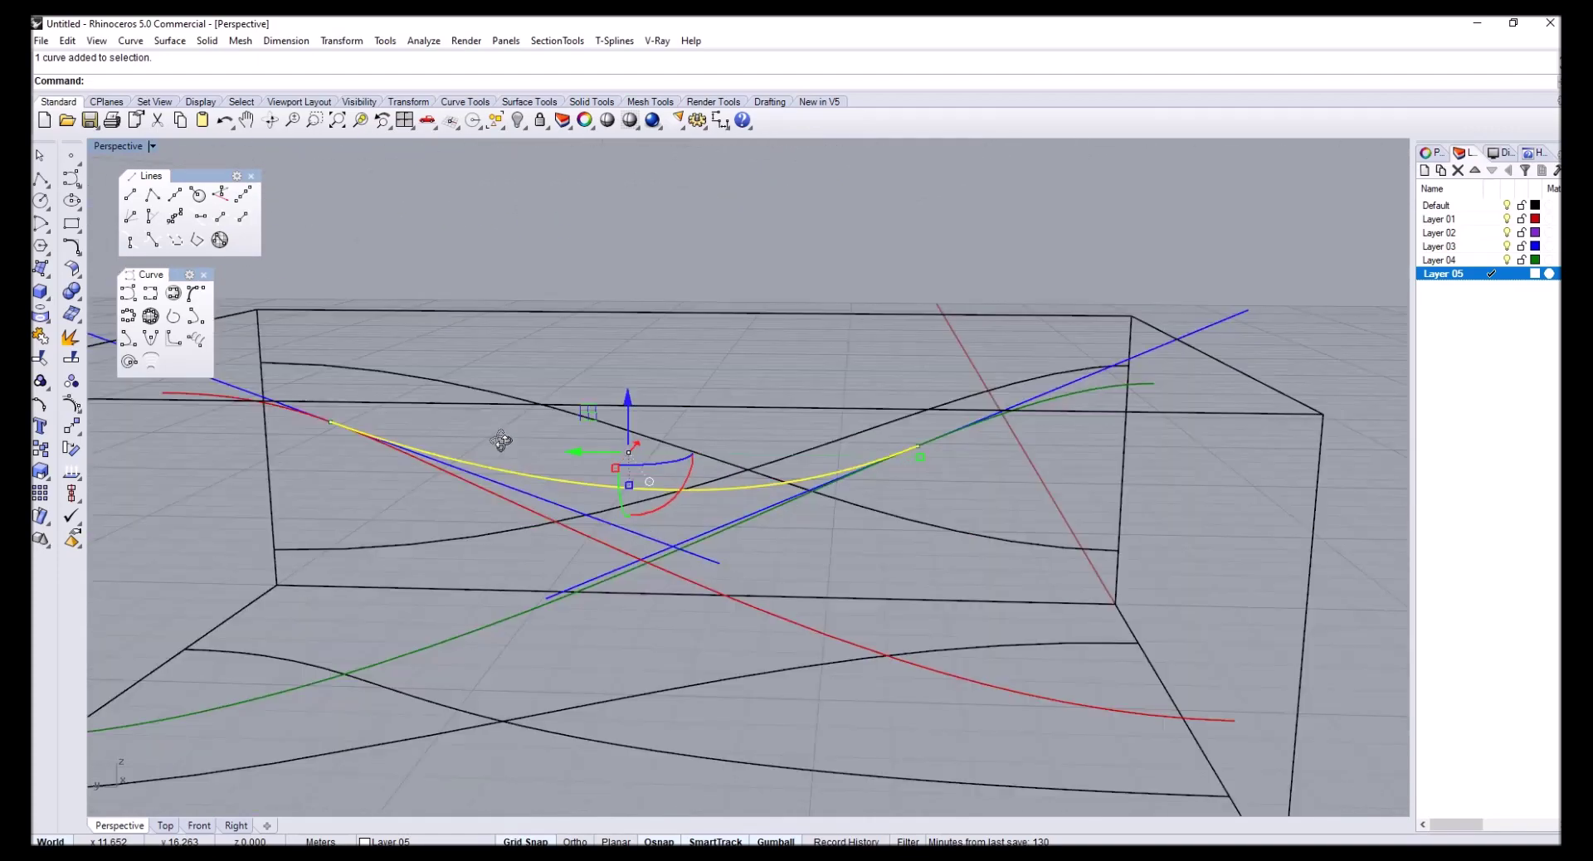
scroll(689, 446, "down", 3)
right_click_drag(654, 413, 875, 639)
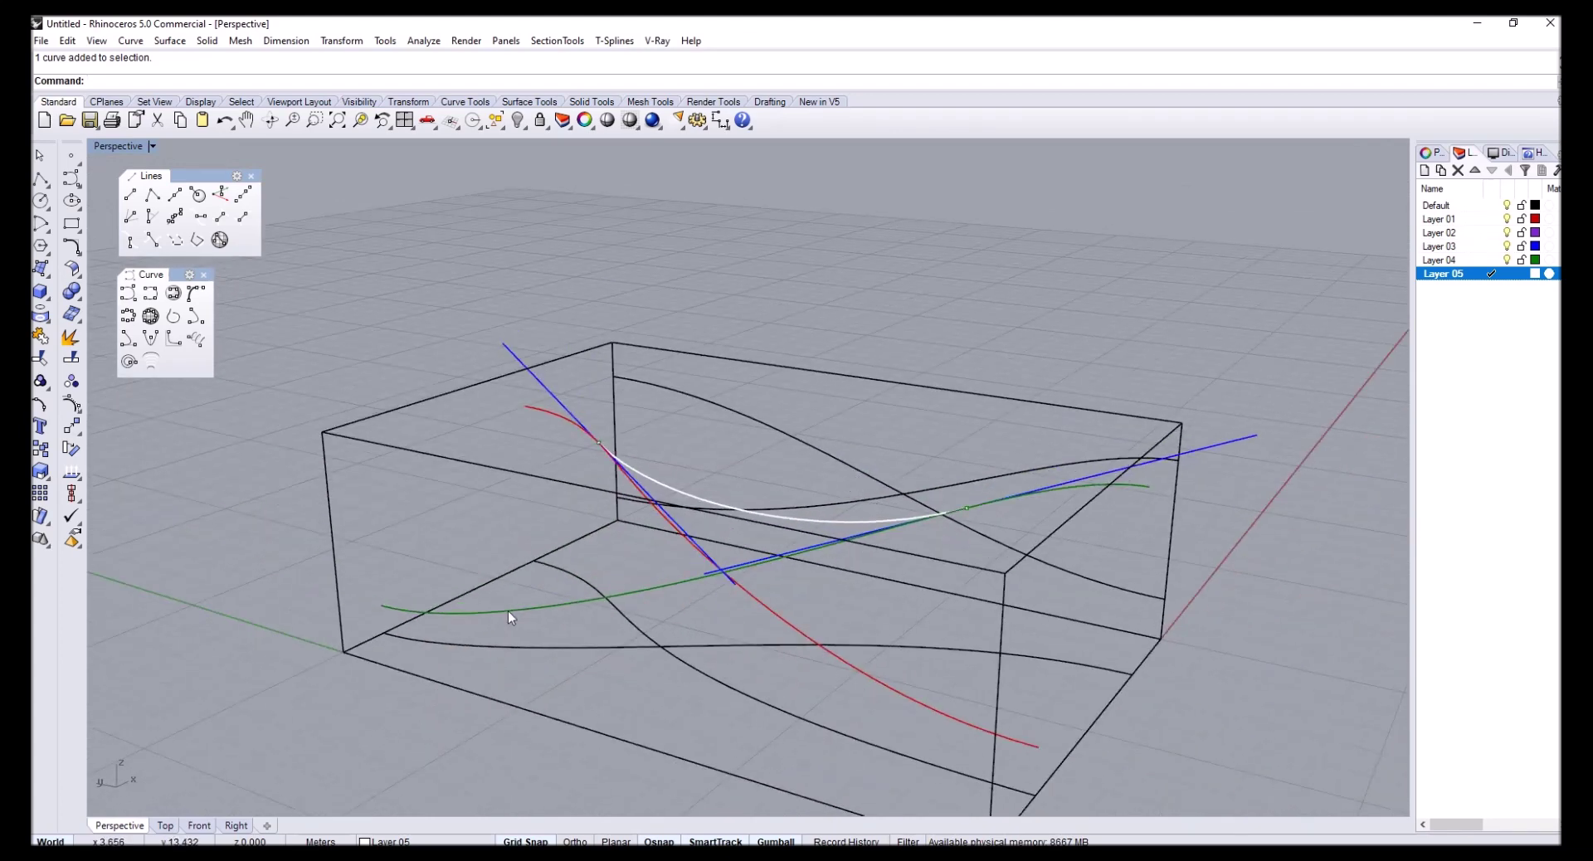
right_click_drag(507, 616, 674, 608)
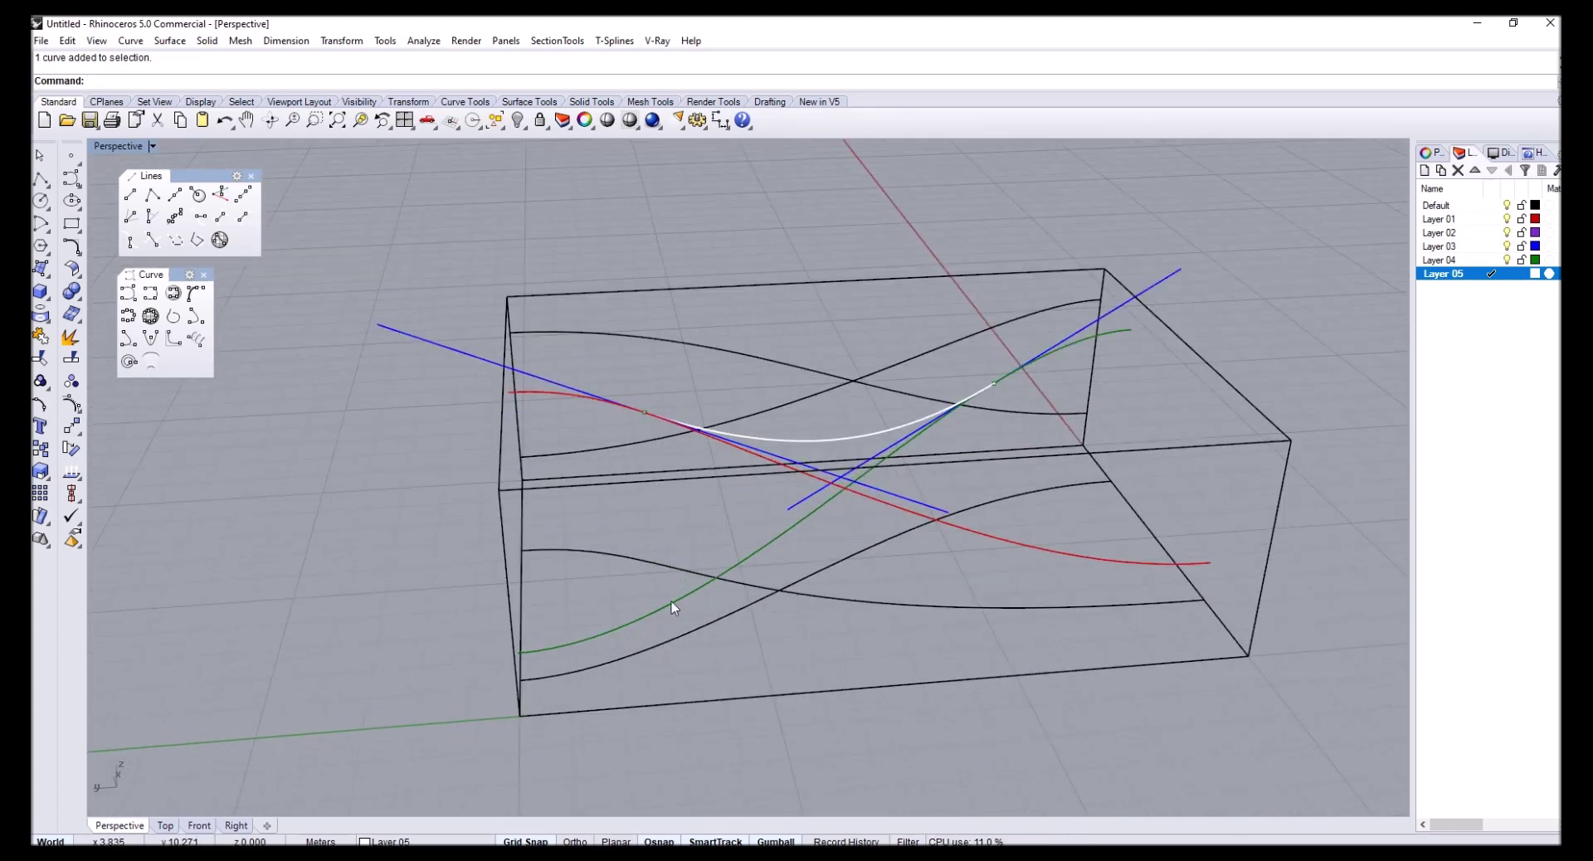
Place point objects on the lower green curve and the lower red curve
left_click(68, 158)
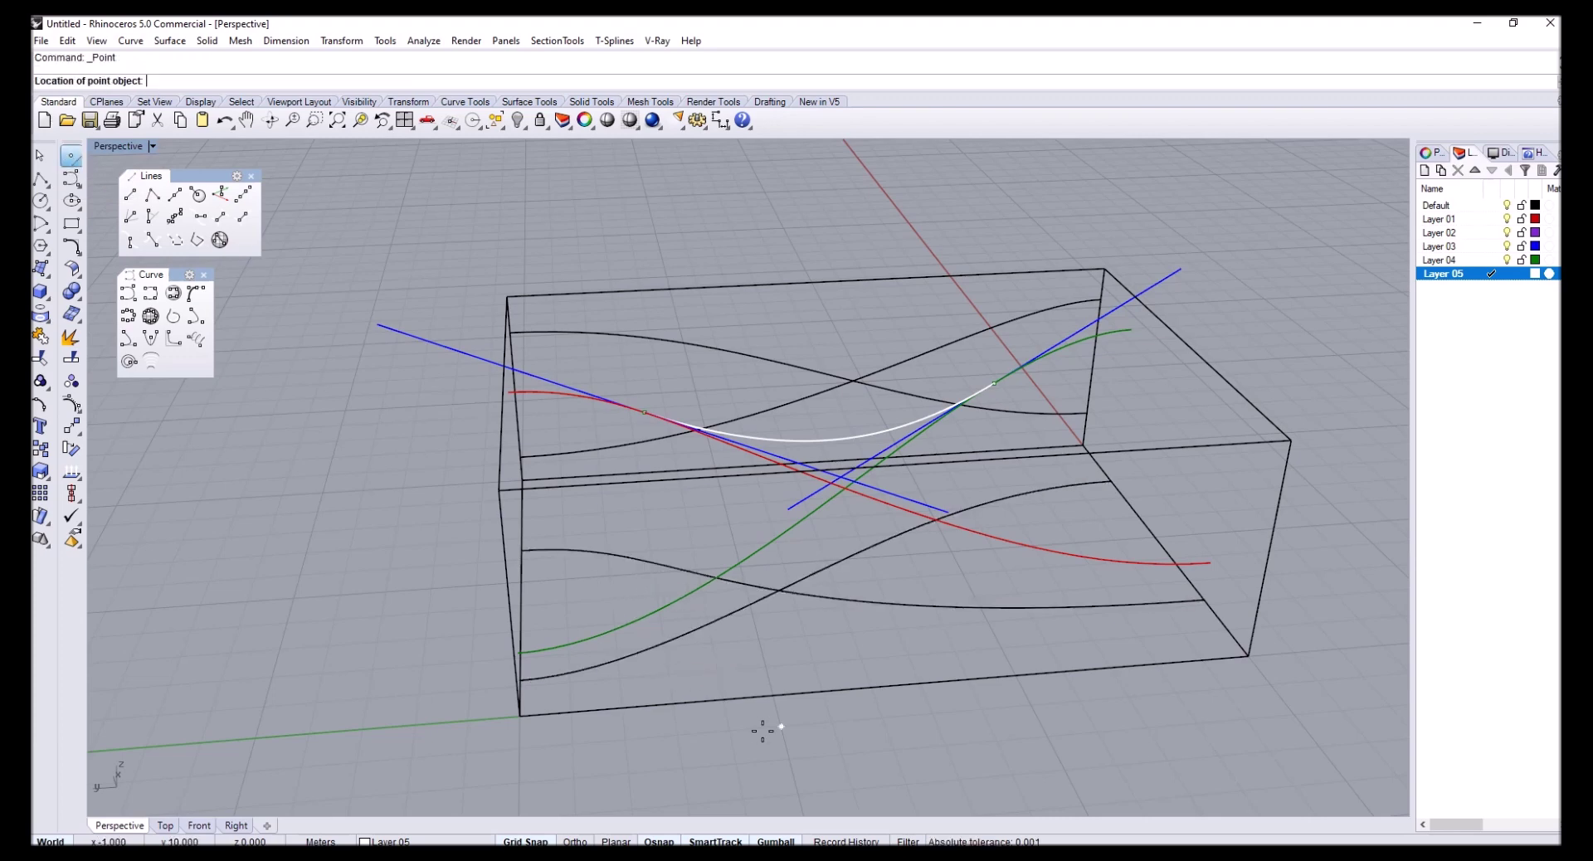
left_click(672, 602)
key("Return")
left_click(1033, 547)
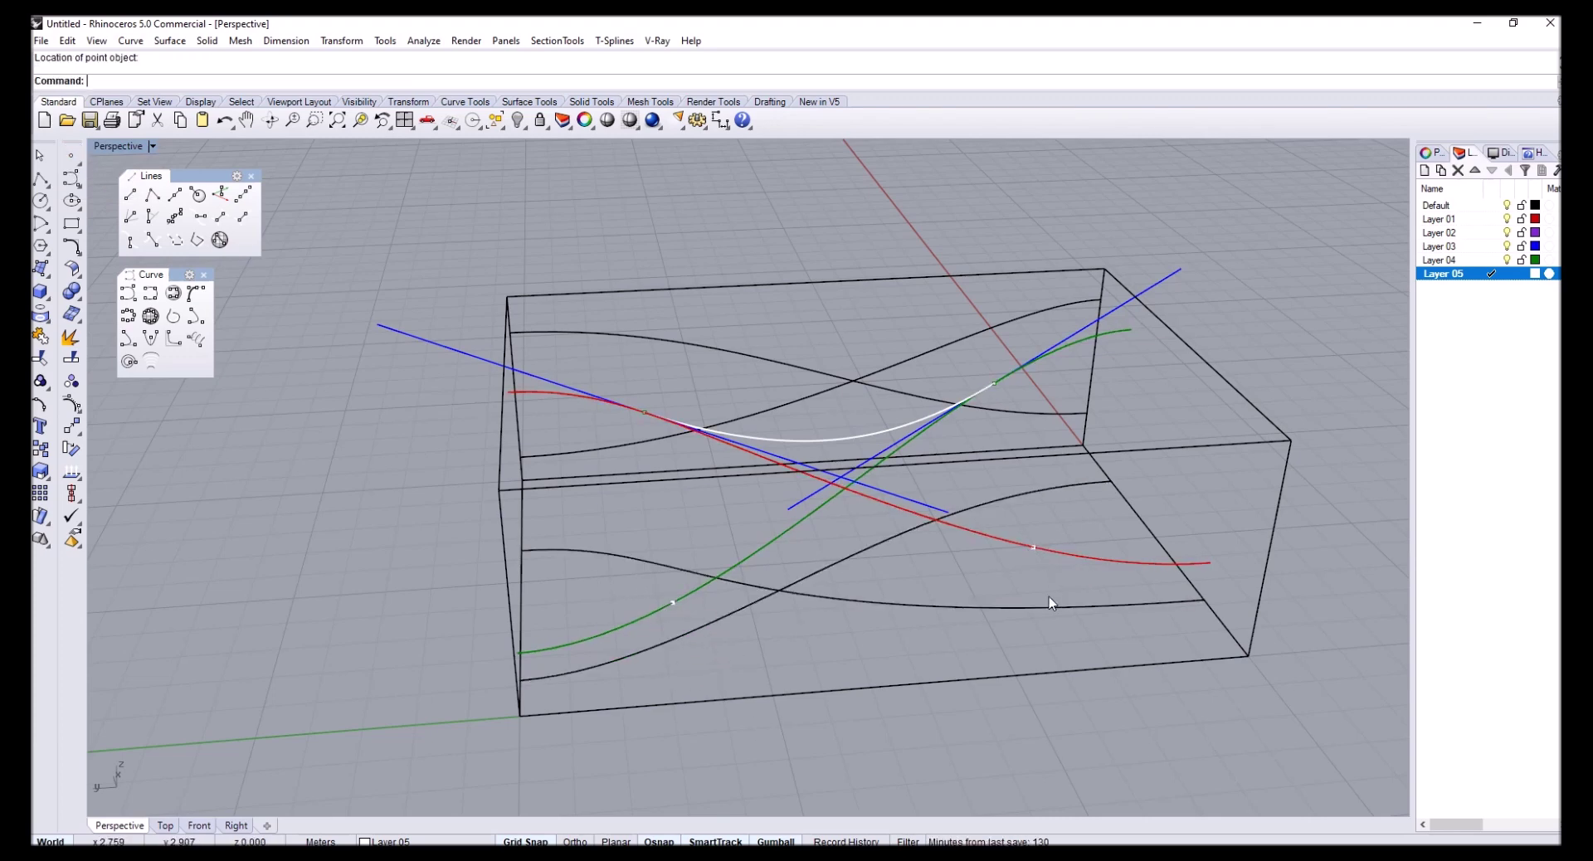
right_click_drag(1049, 603, 996, 610)
On Layer 03, draw a tangent line through the green curve's new point
left_click(1485, 248)
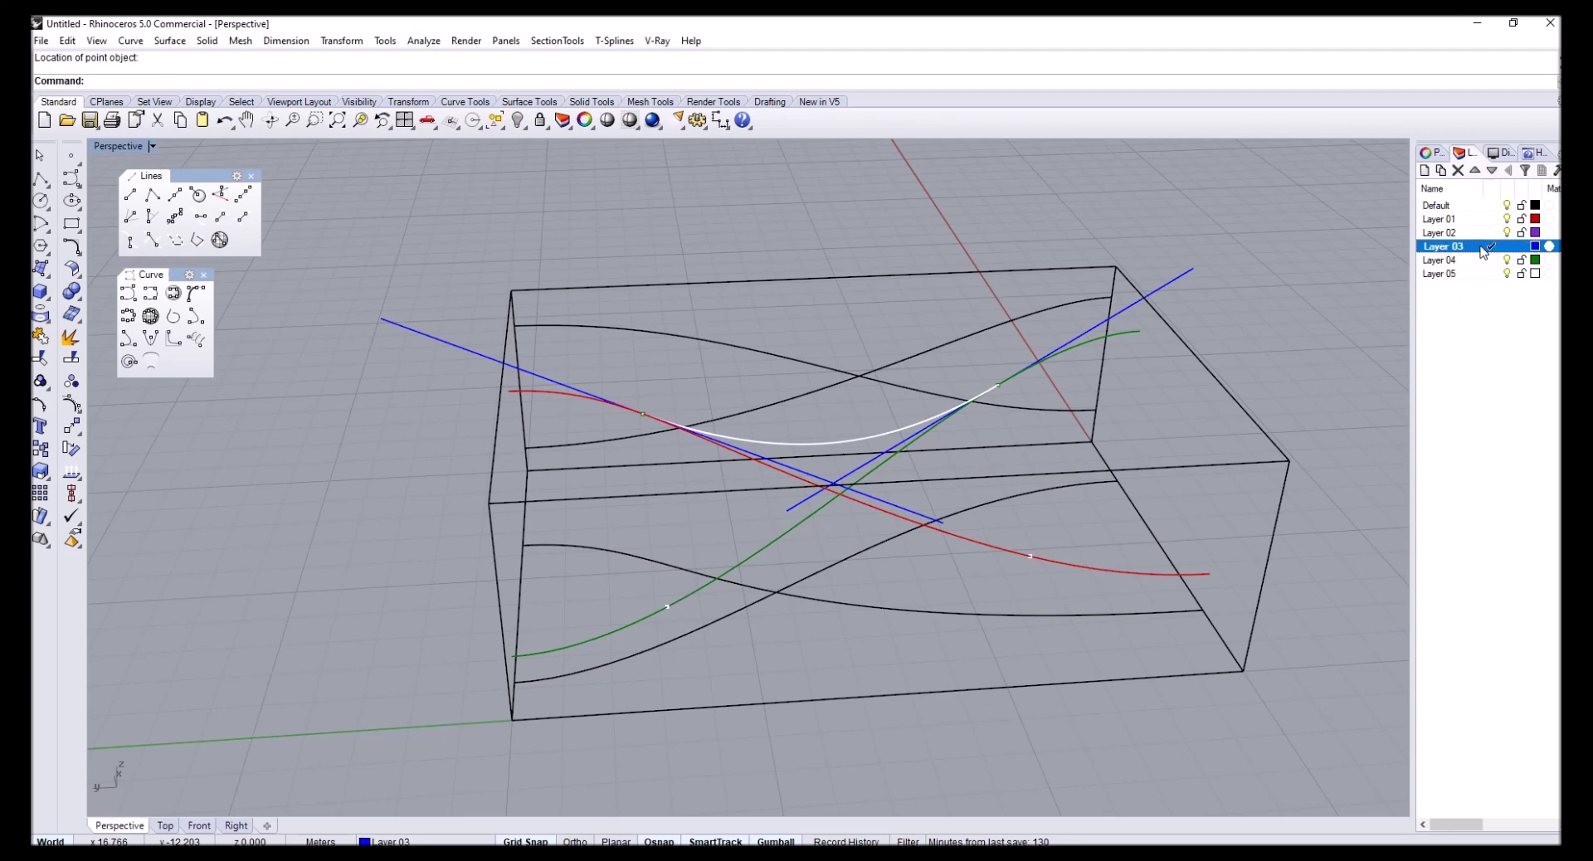
left_click(131, 242)
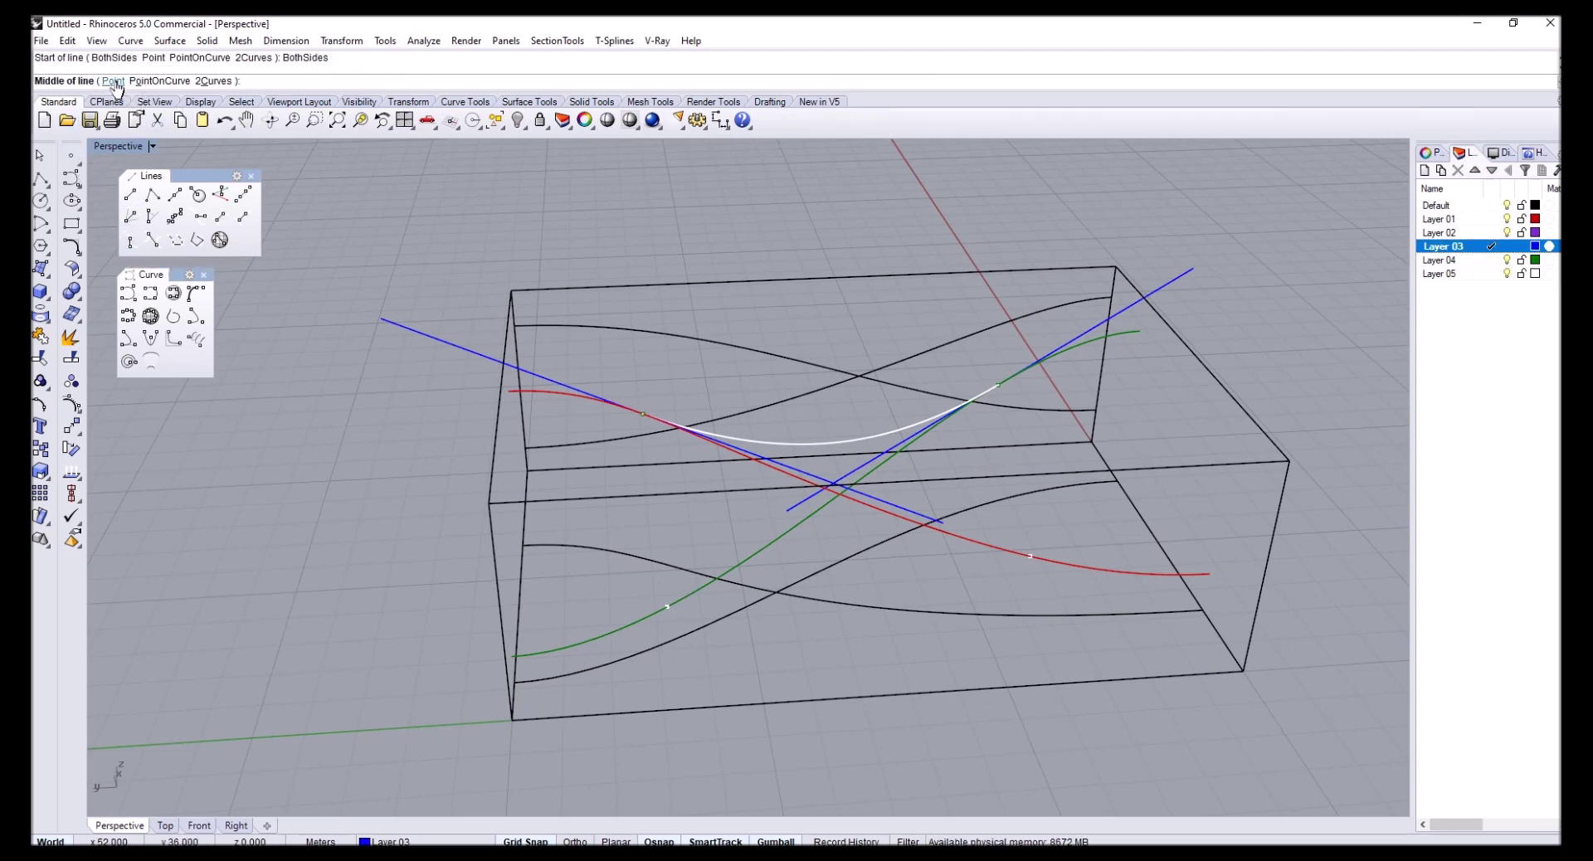
left_click(670, 612)
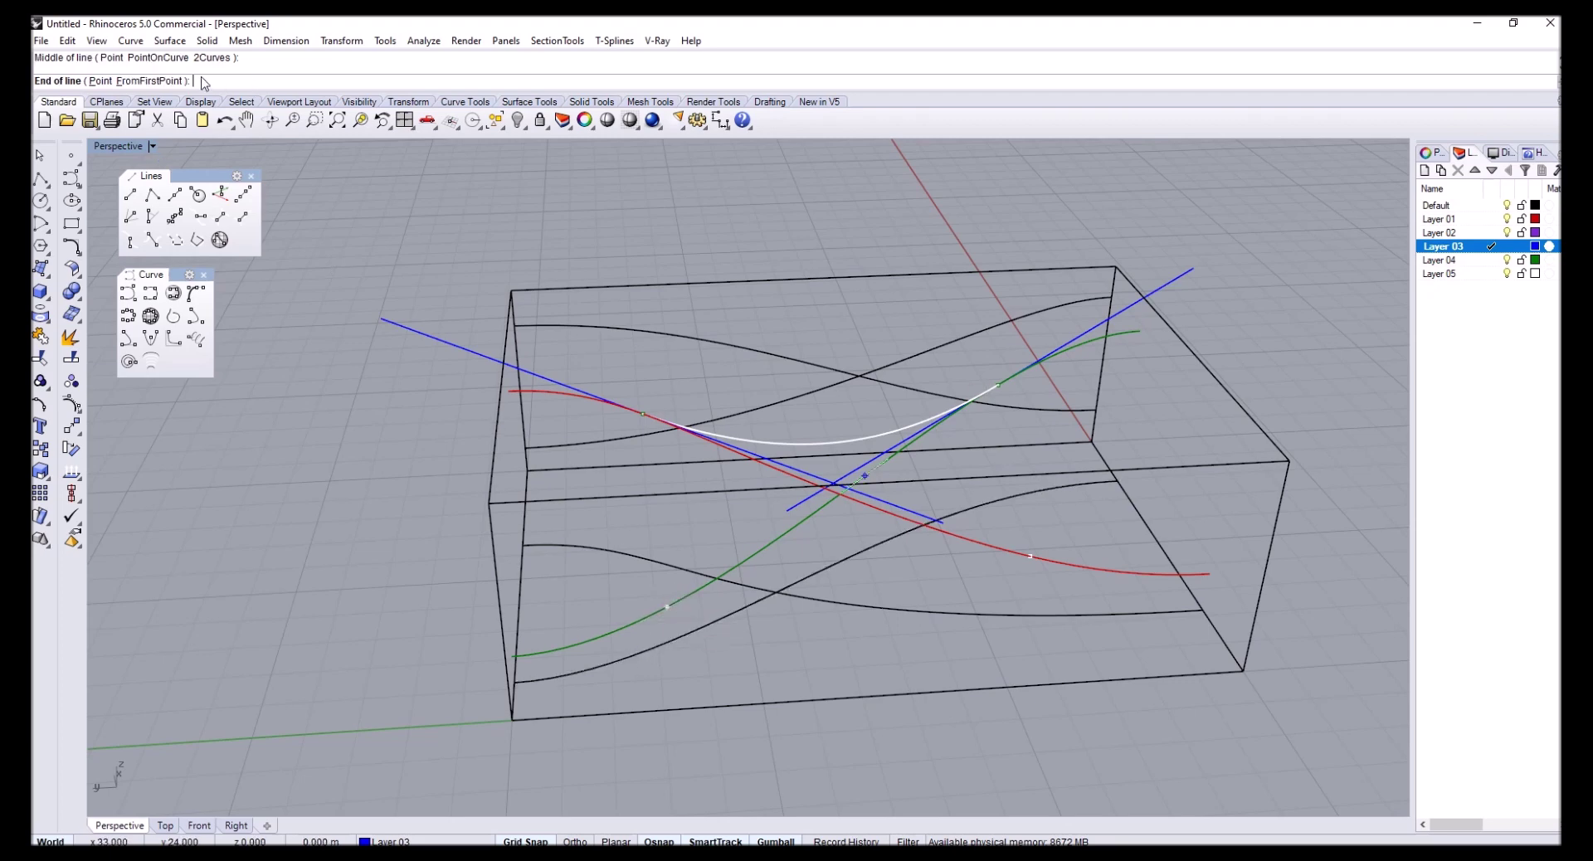
left_click(768, 644)
scroll(775, 519, "up", 3)
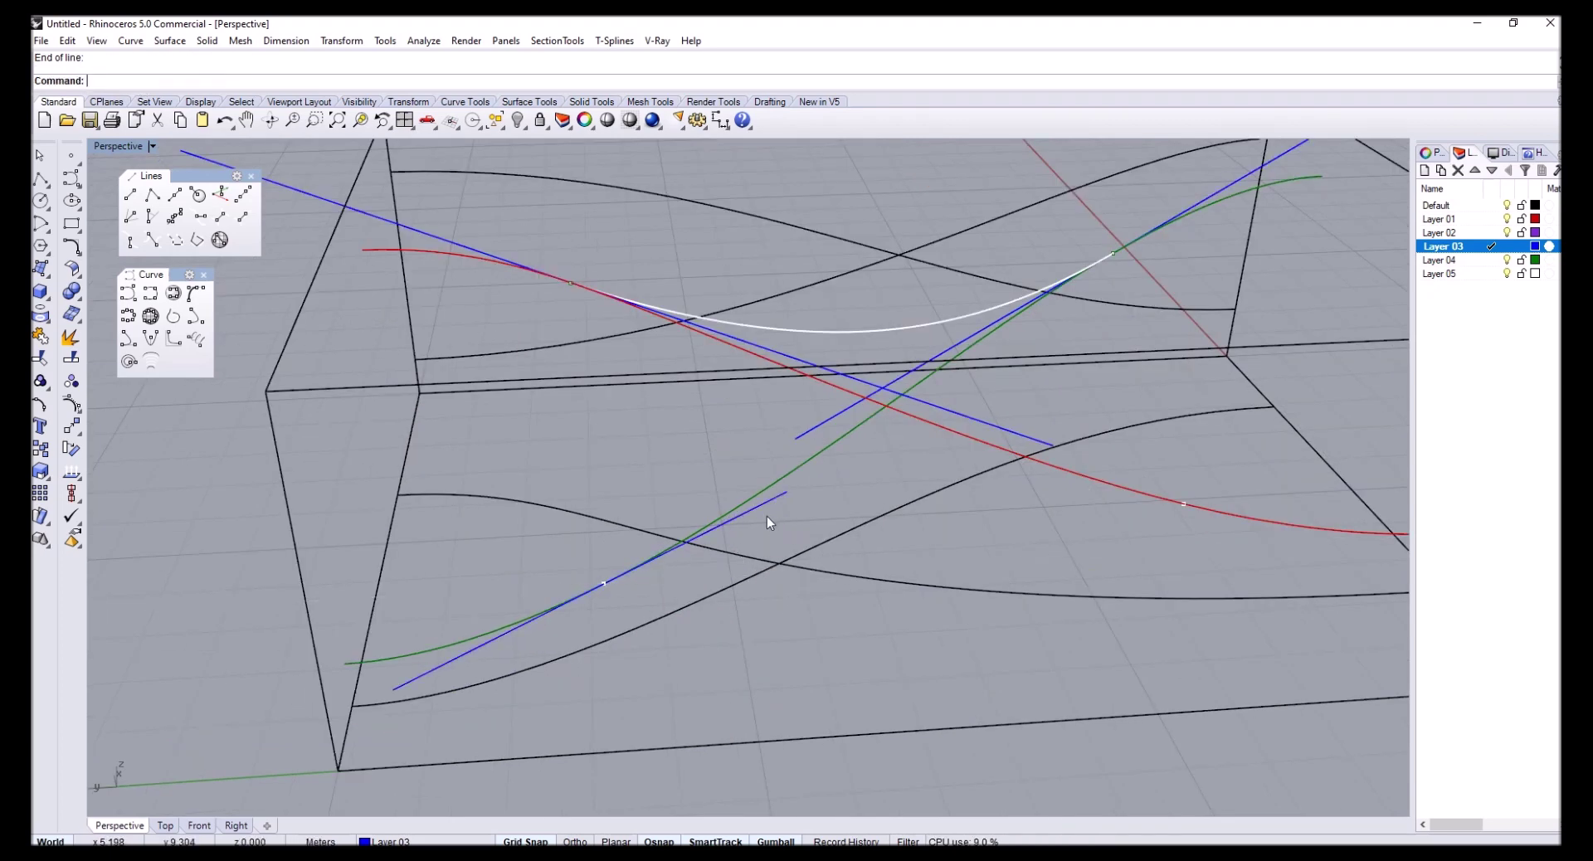
scroll(768, 523, "down", 3)
Draw a tangent line through the red curve's new point
left_click(117, 80)
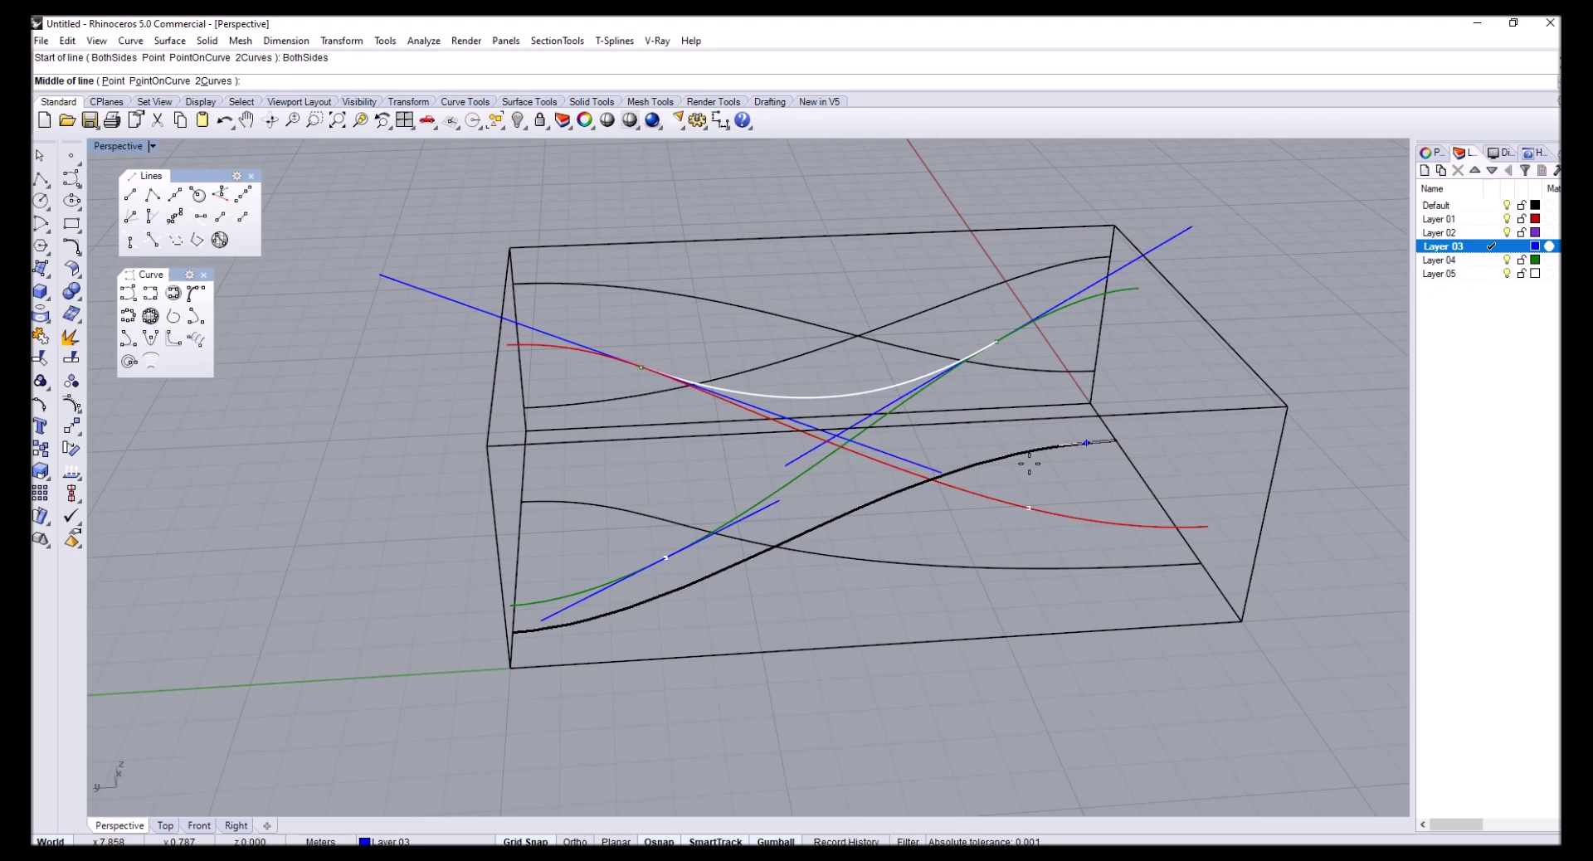
left_click(1029, 508)
left_click(192, 101)
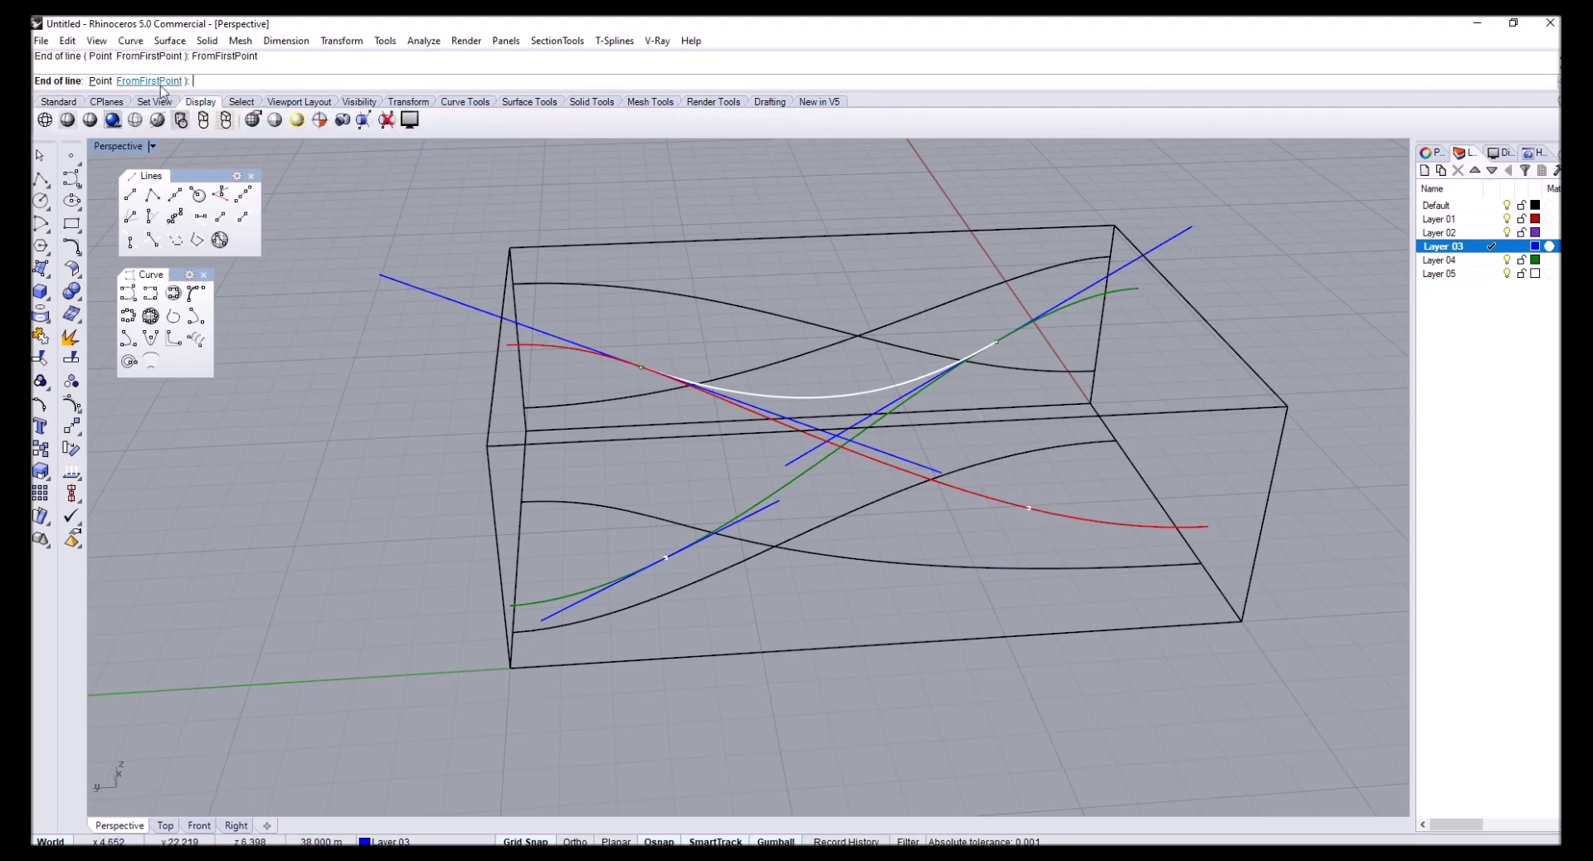
left_click(1164, 541)
scroll(954, 467, "up", 2)
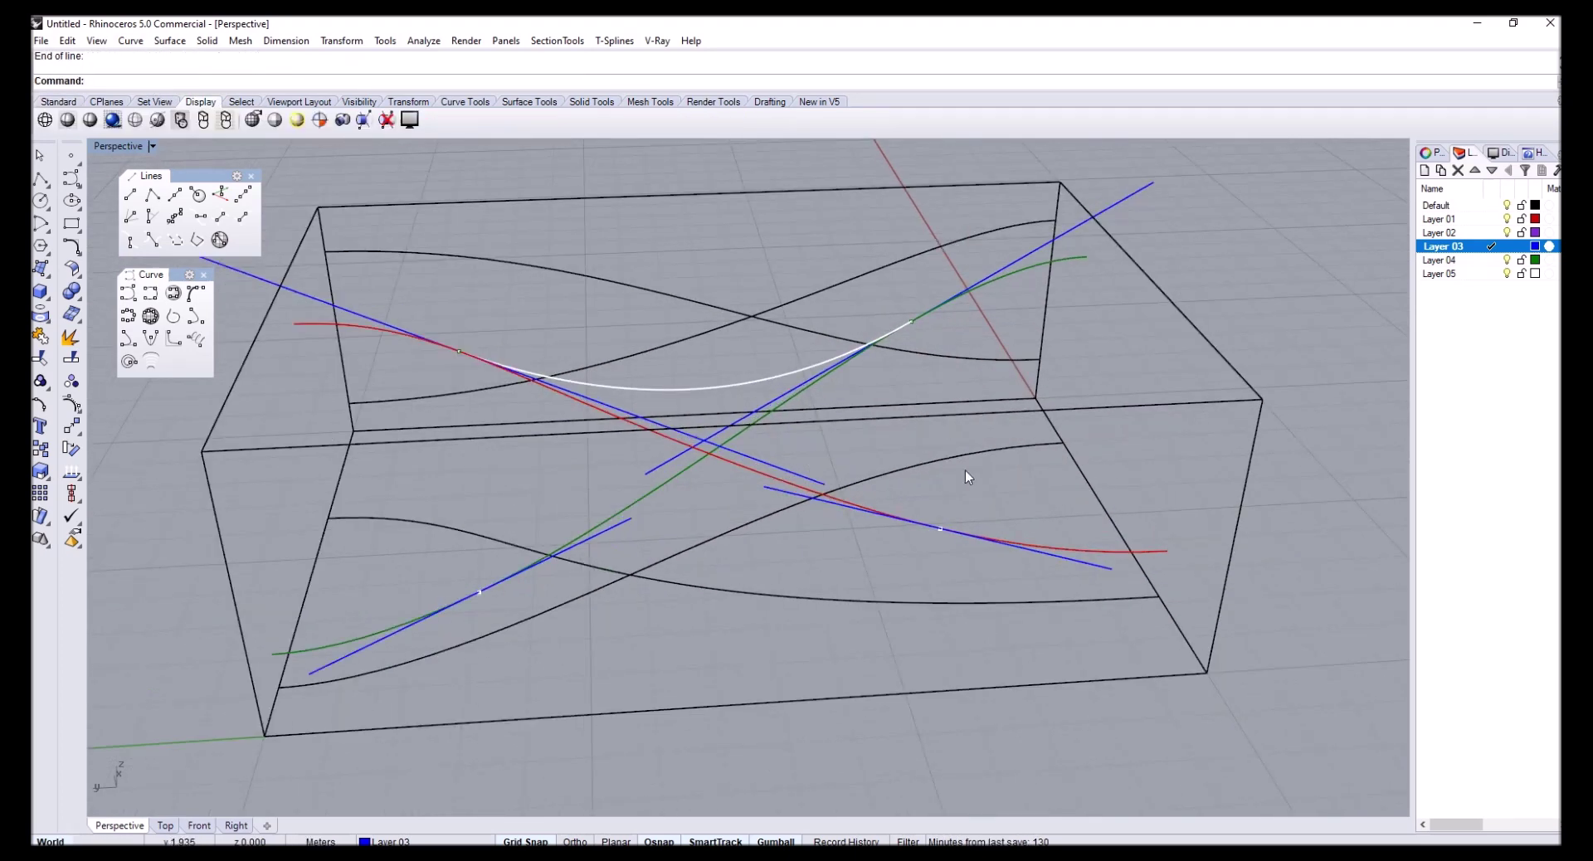
On Layer 05, draw a handle curve from the red point to the green point along the tangents
double_click(1460, 275)
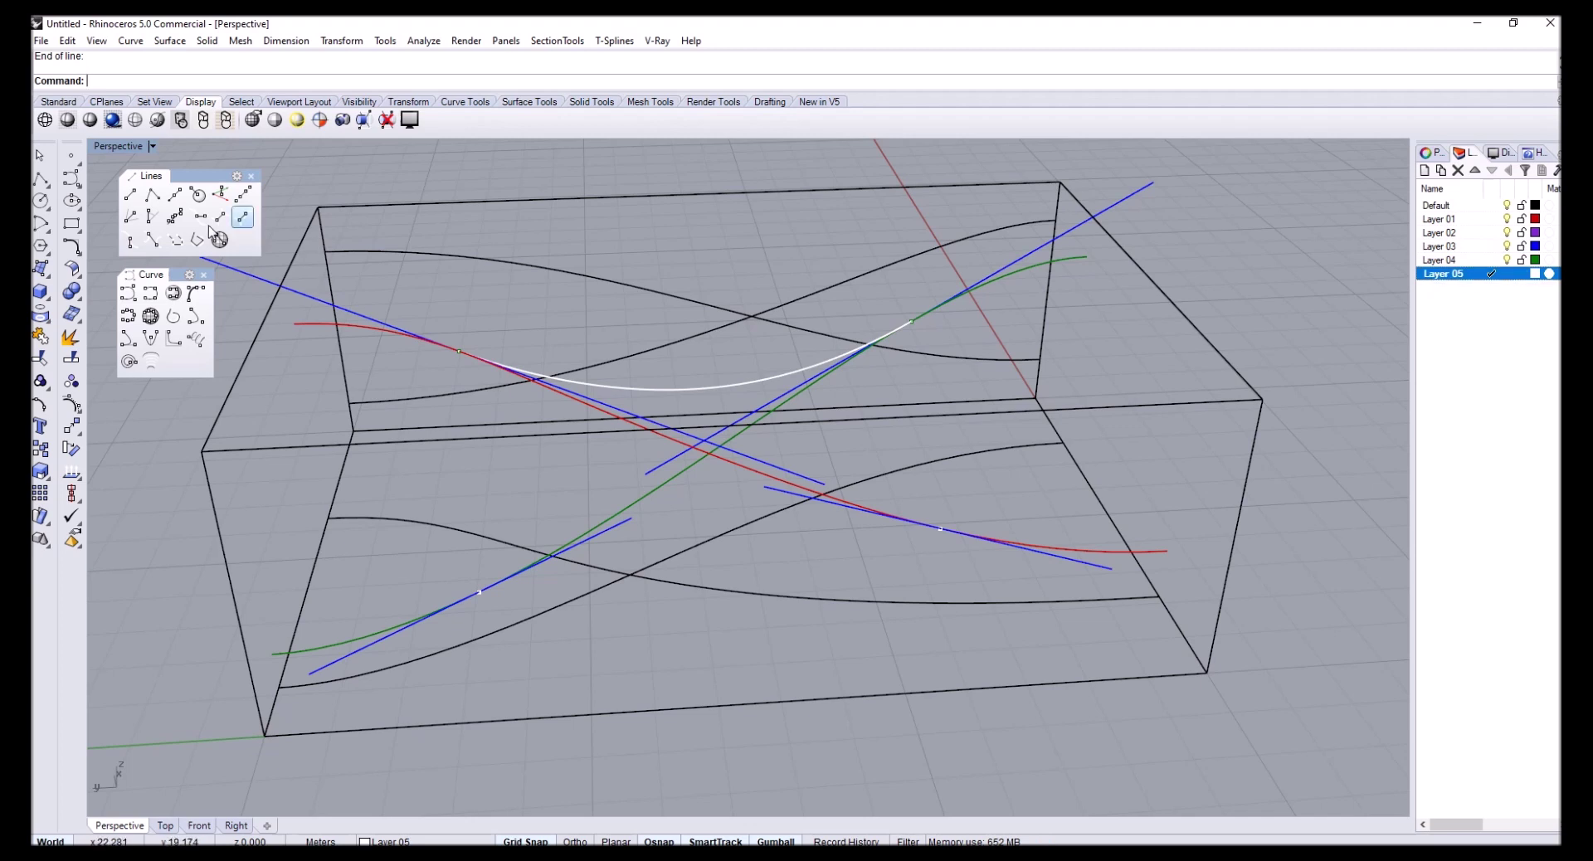
left_click(193, 296)
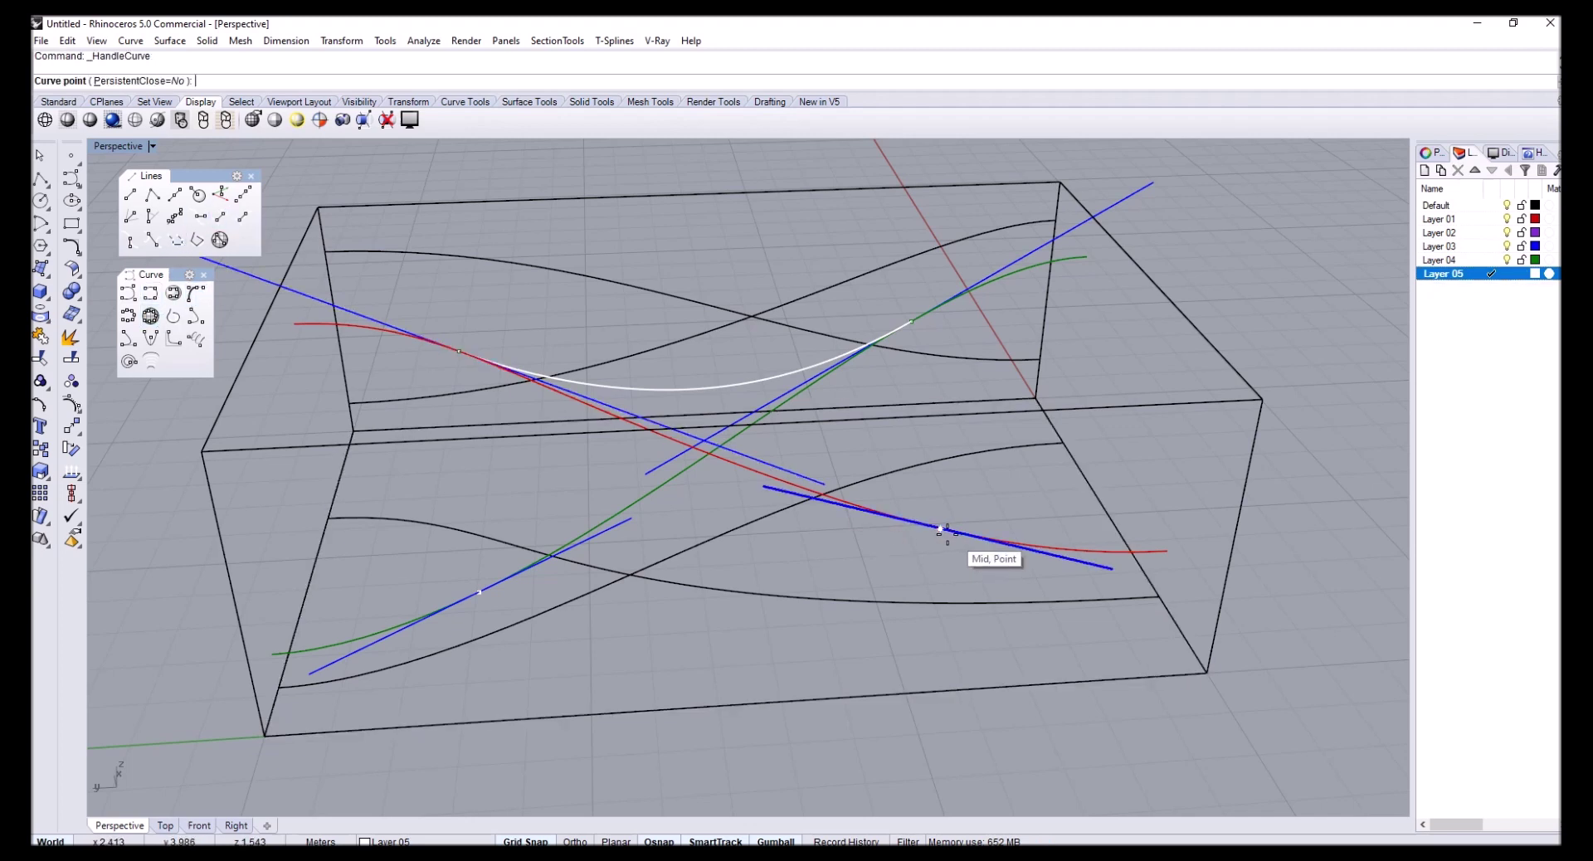
left_click(940, 529)
left_click(763, 488)
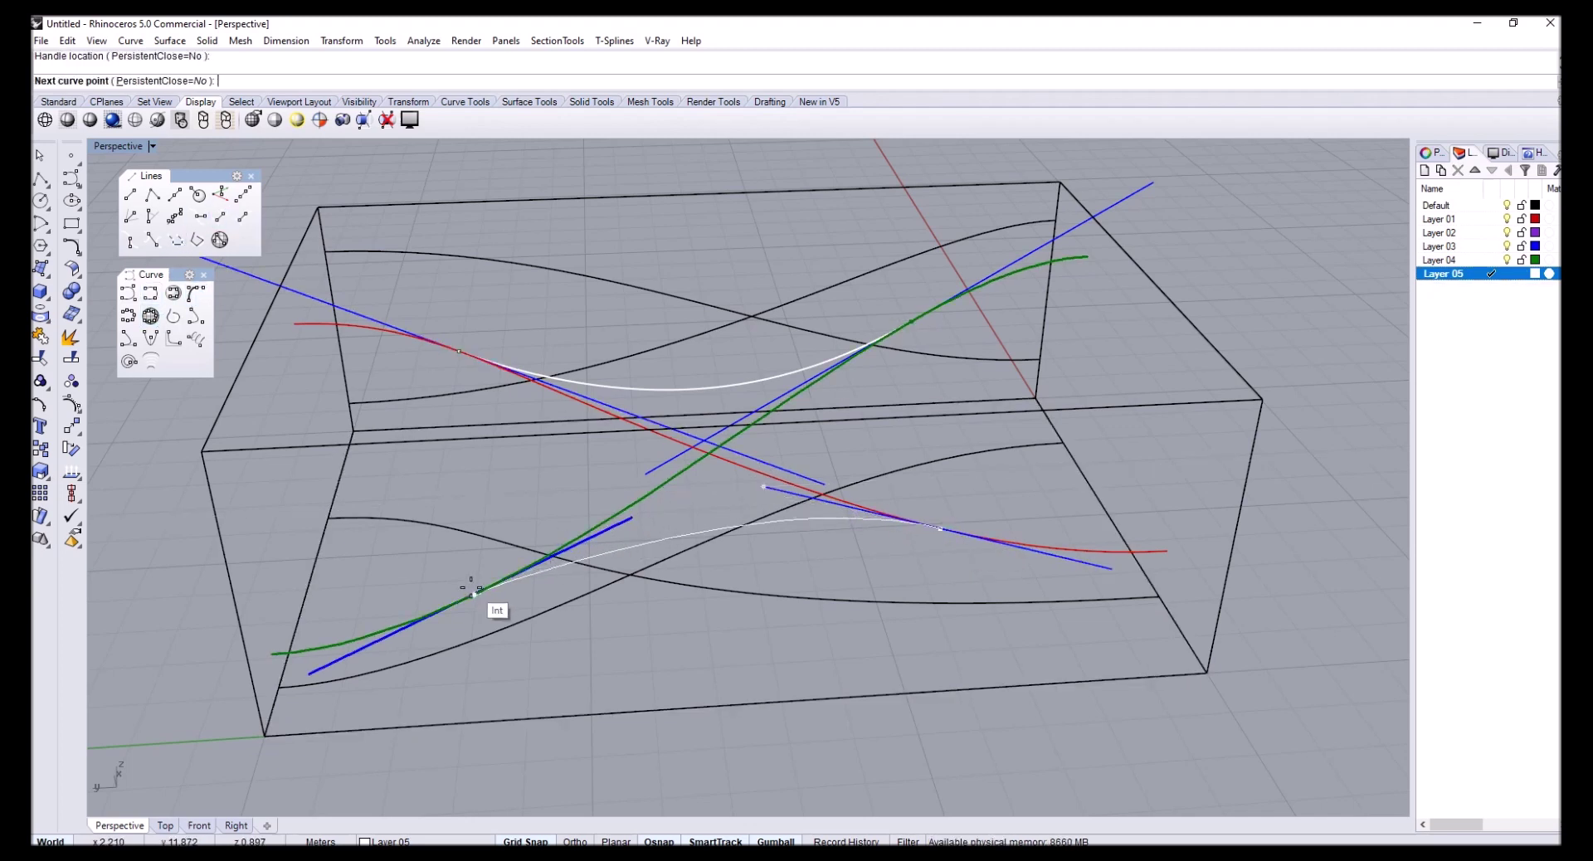
left_click(480, 592)
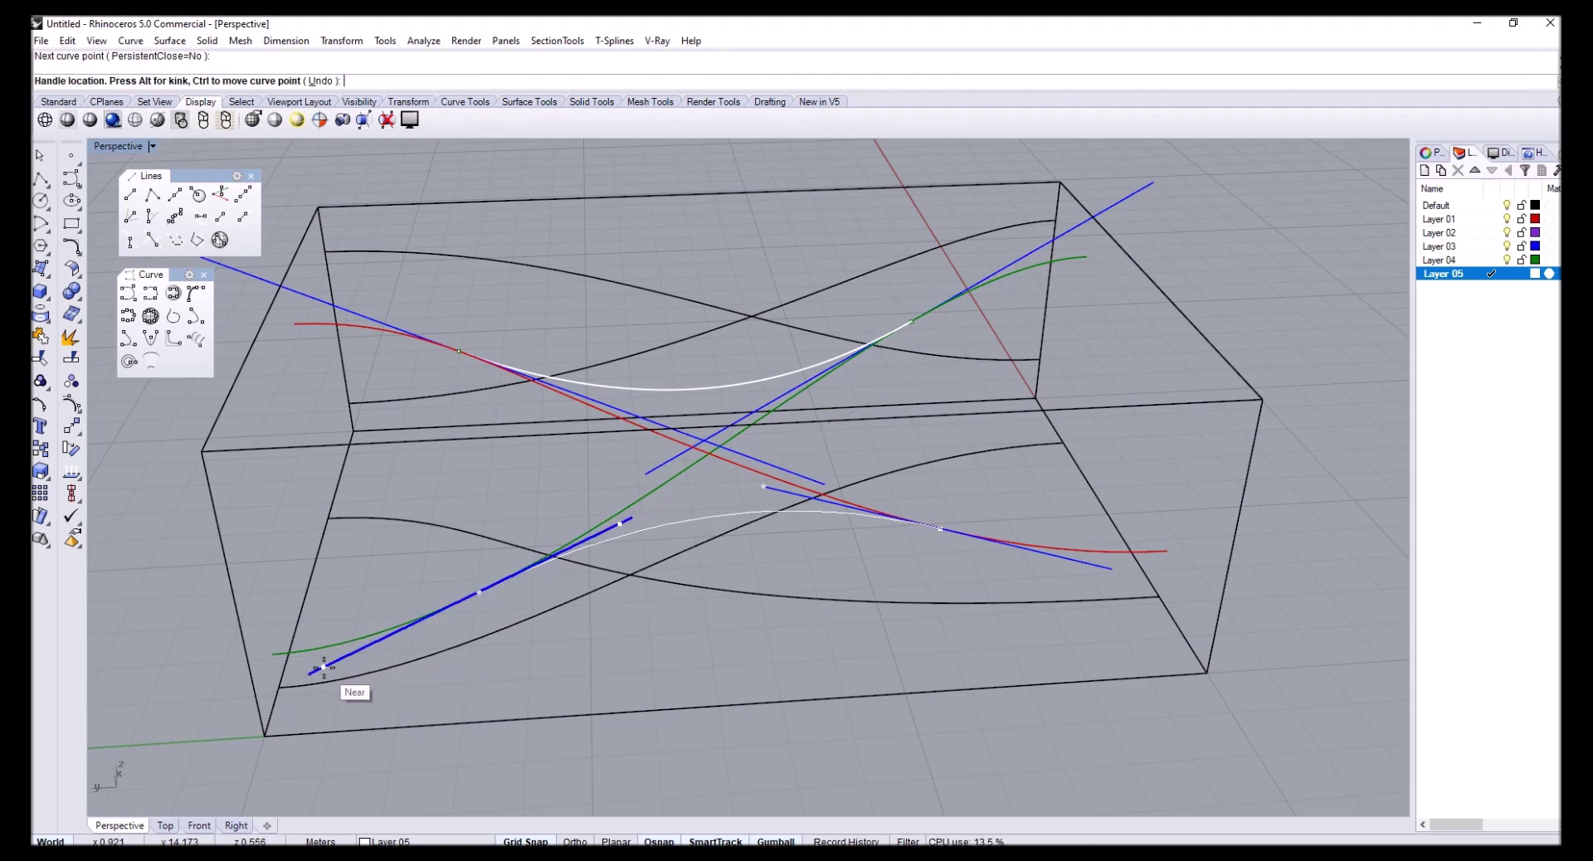
left_click(309, 675)
key("Return")
right_click_drag(312, 686, 871, 517)
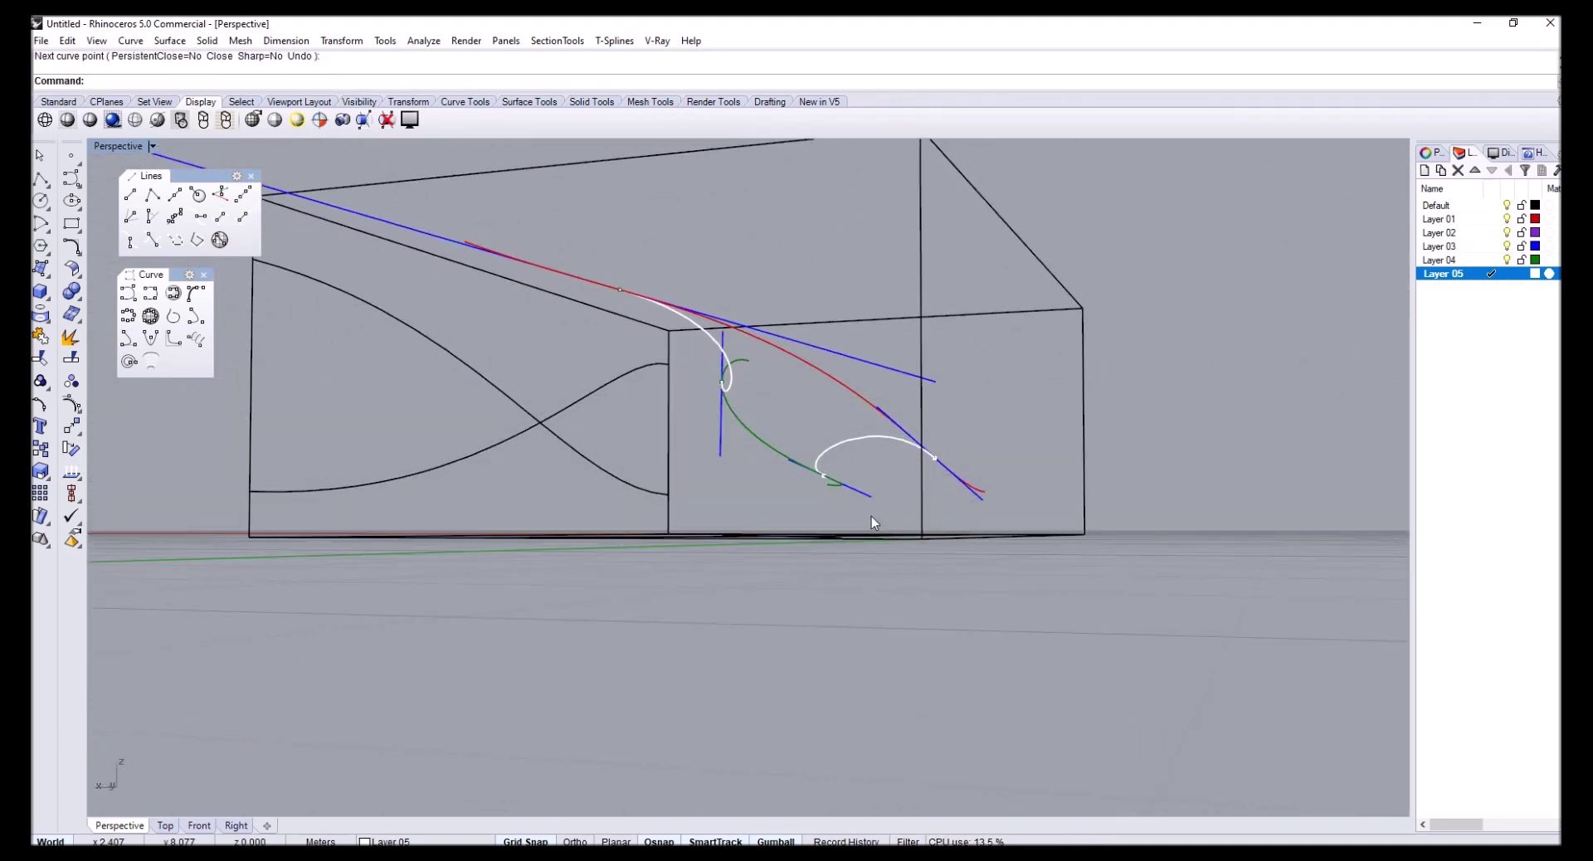
Select the new white curve and turn off Layer 03 to hide the tangent lines
left_click(853, 453)
left_click(726, 361)
left_click(750, 406)
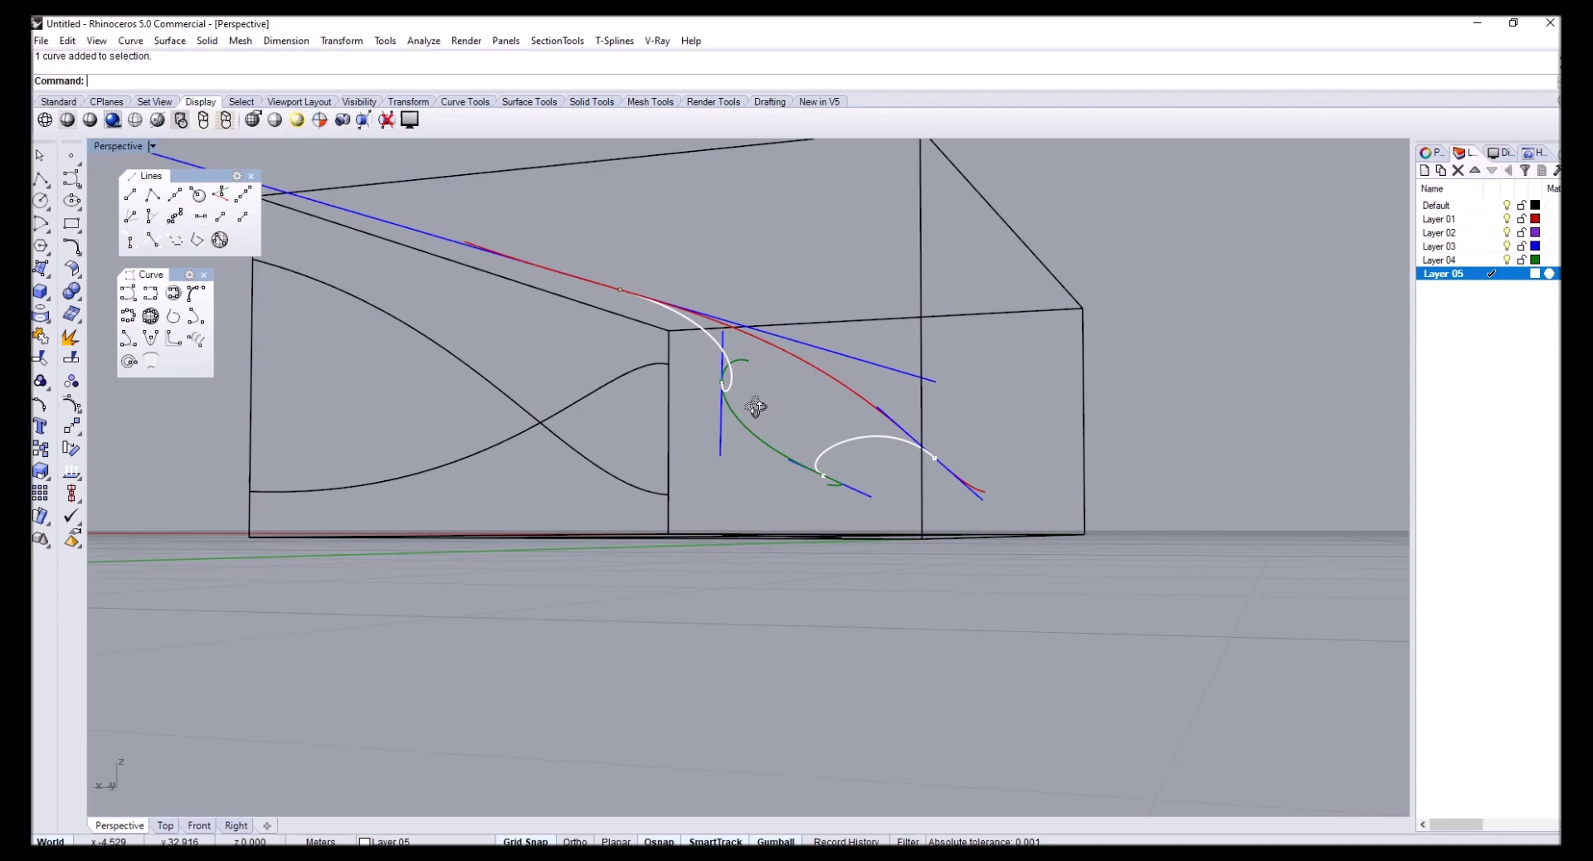
right_click_drag(750, 406, 1282, 319)
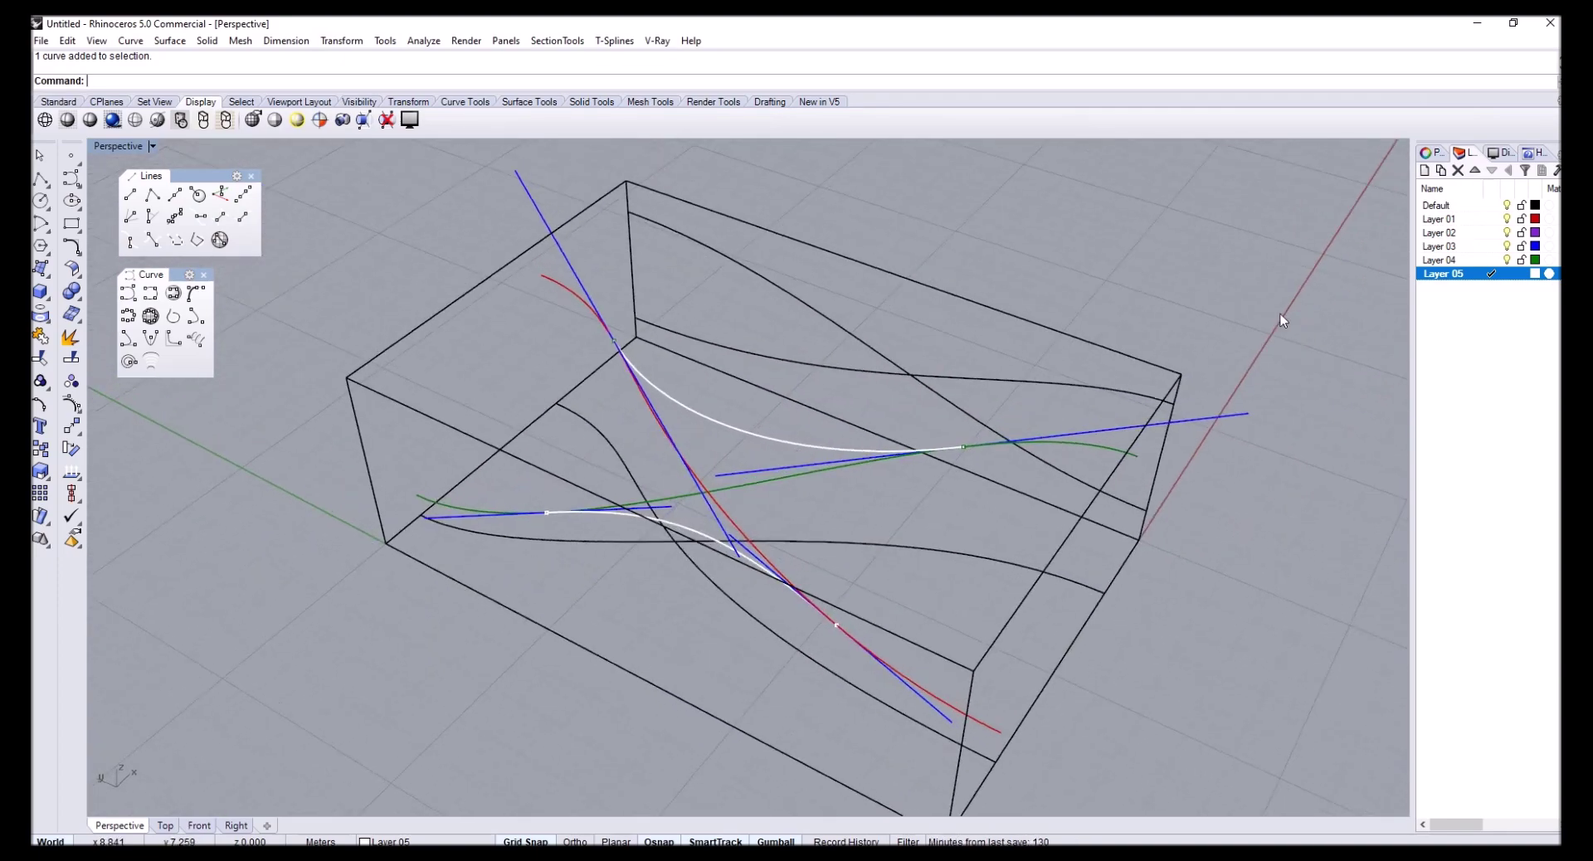
left_click(1507, 247)
right_click_drag(631, 515, 963, 431)
Turn off the Default layer's box, turn Layer 03 back on, and select a white curve
left_click(1507, 205)
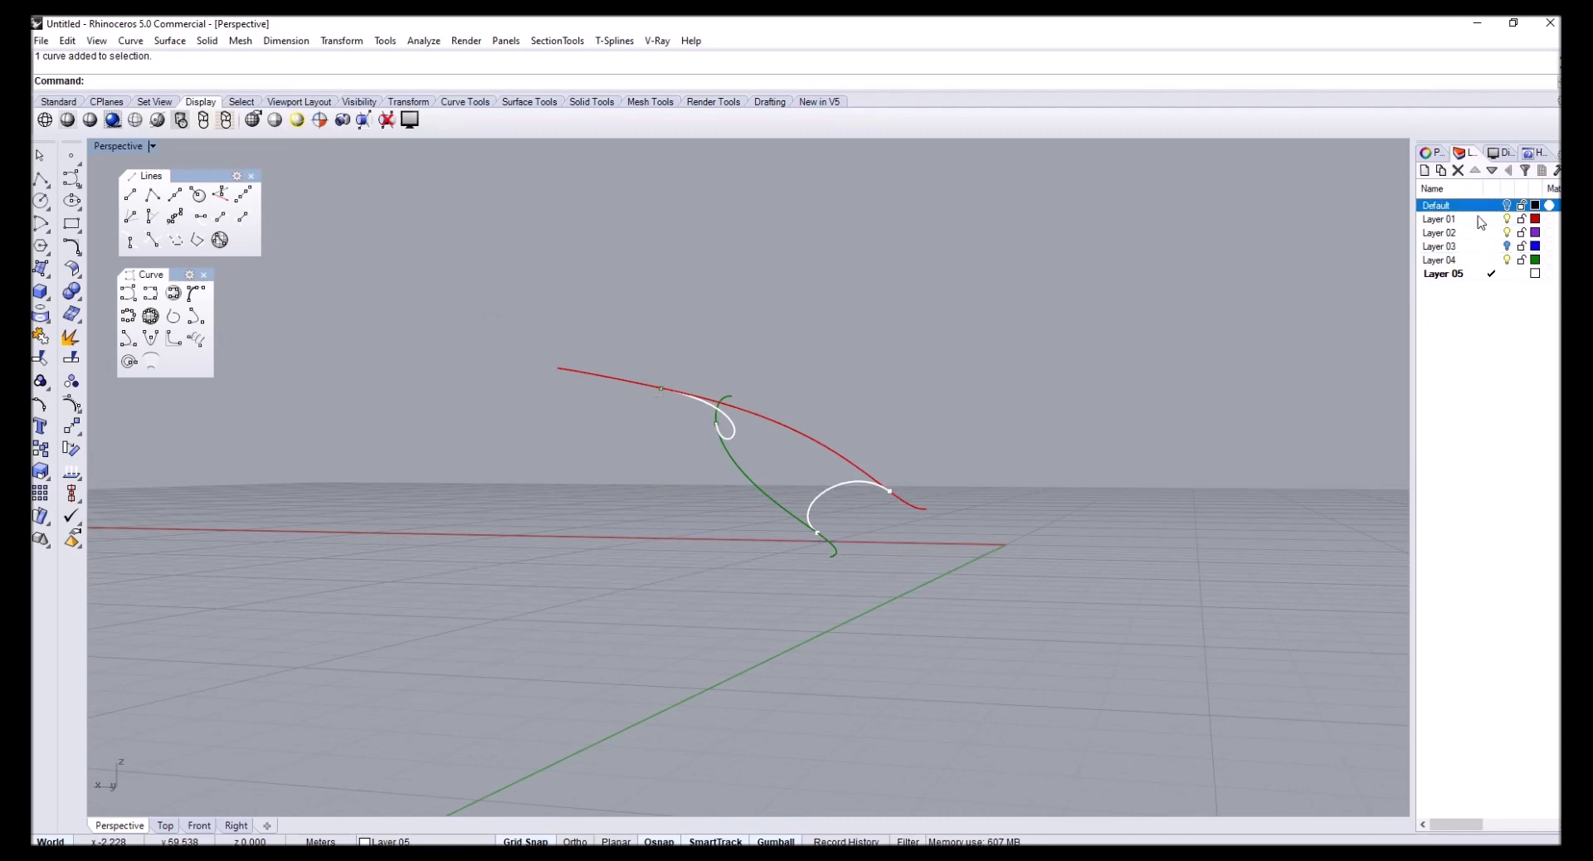
right_click_drag(889, 598, 703, 567)
left_click(1206, 445)
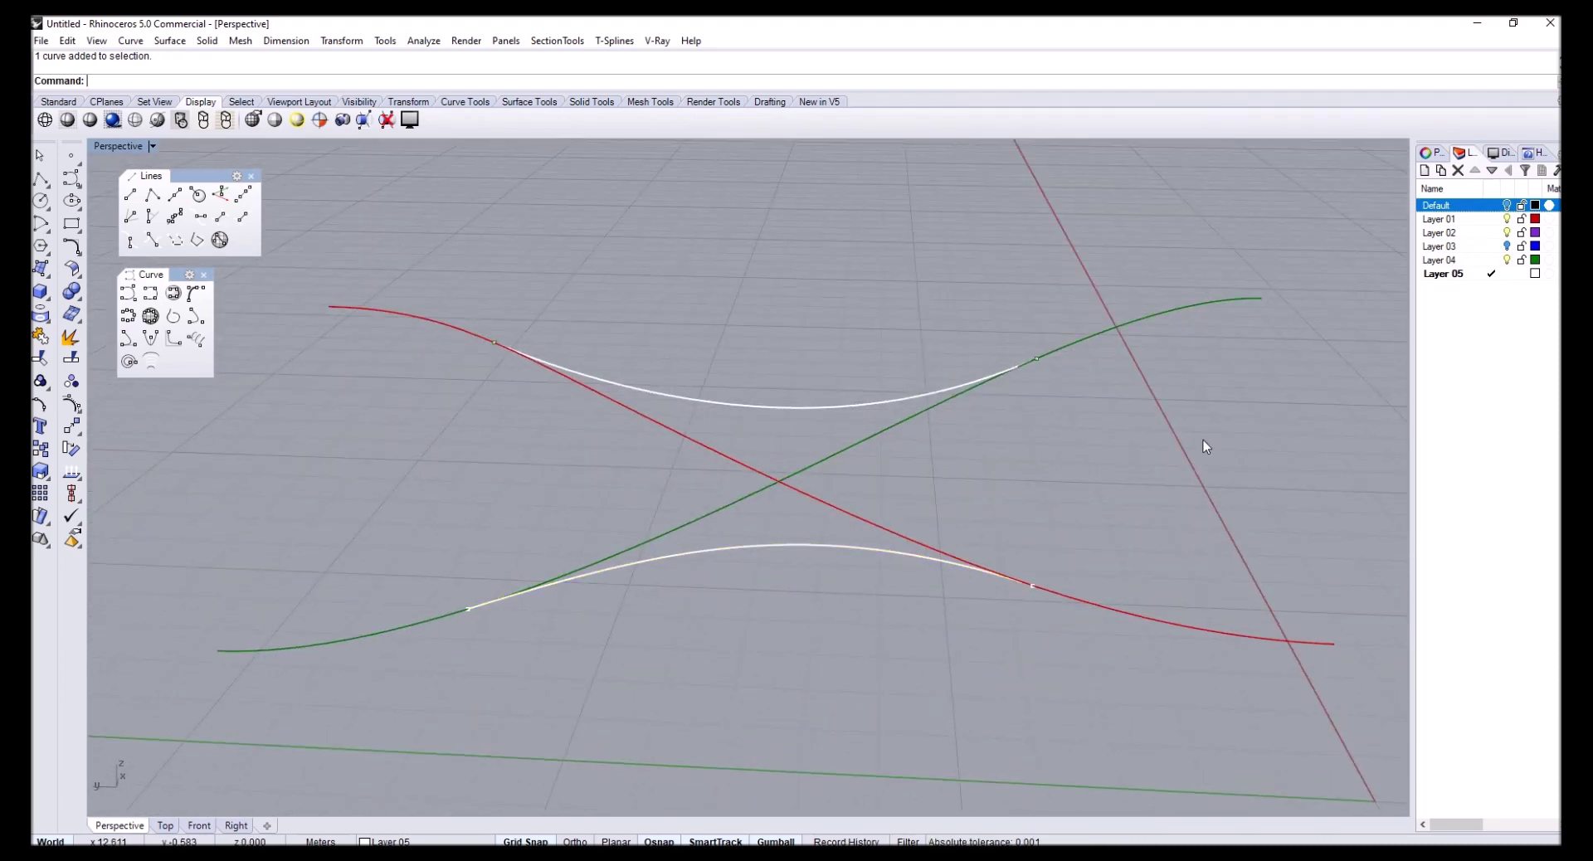
left_click(1507, 247)
right_click_drag(880, 448, 486, 365)
left_click(735, 466)
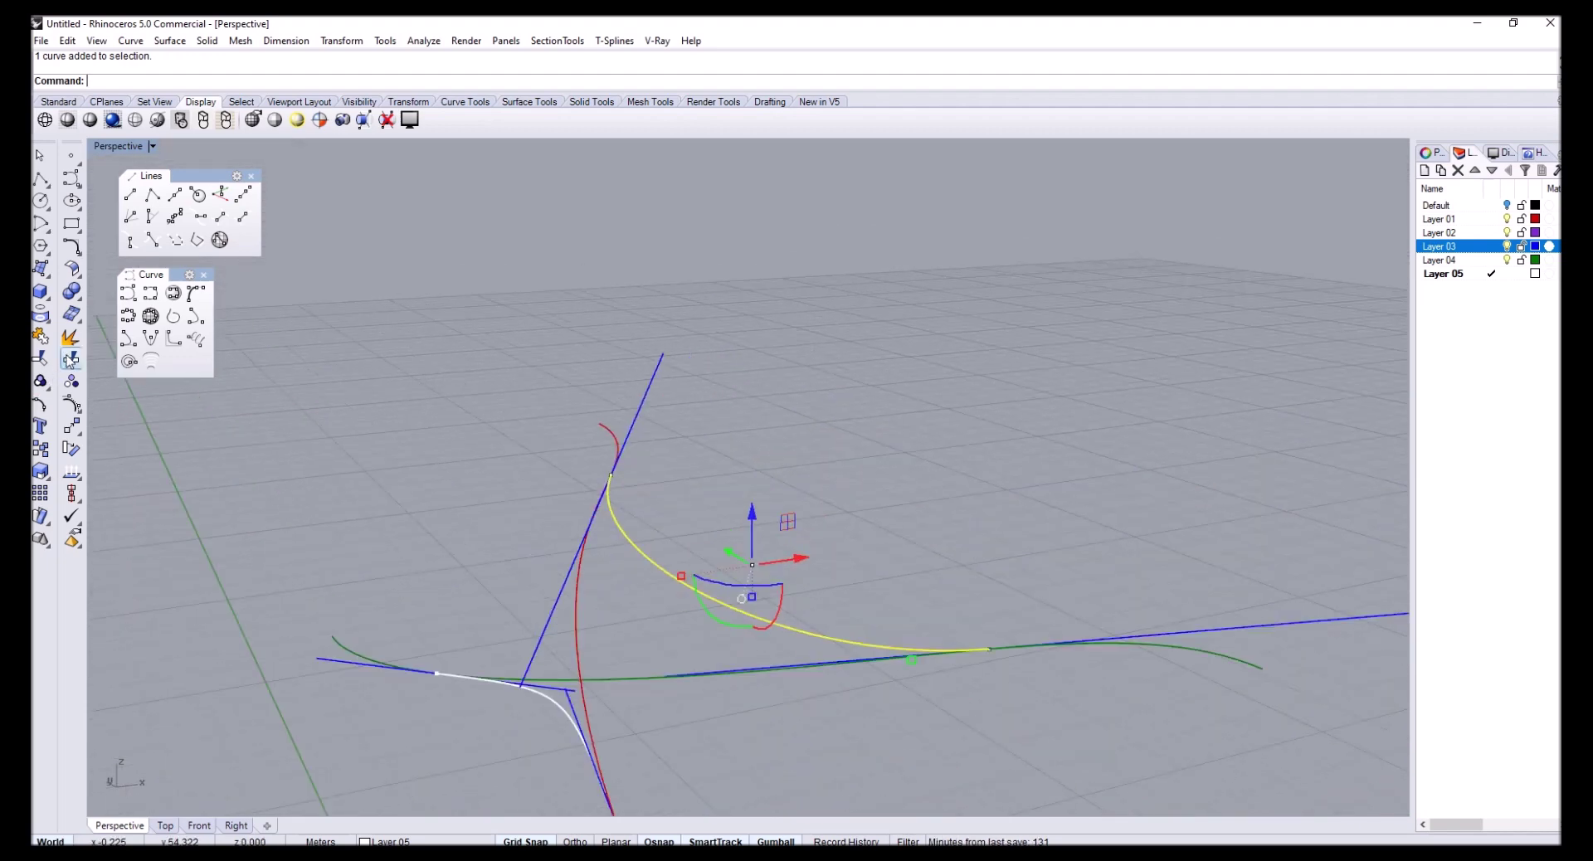
Turn on the white curve's control points and select one handle point
left_click(73, 406)
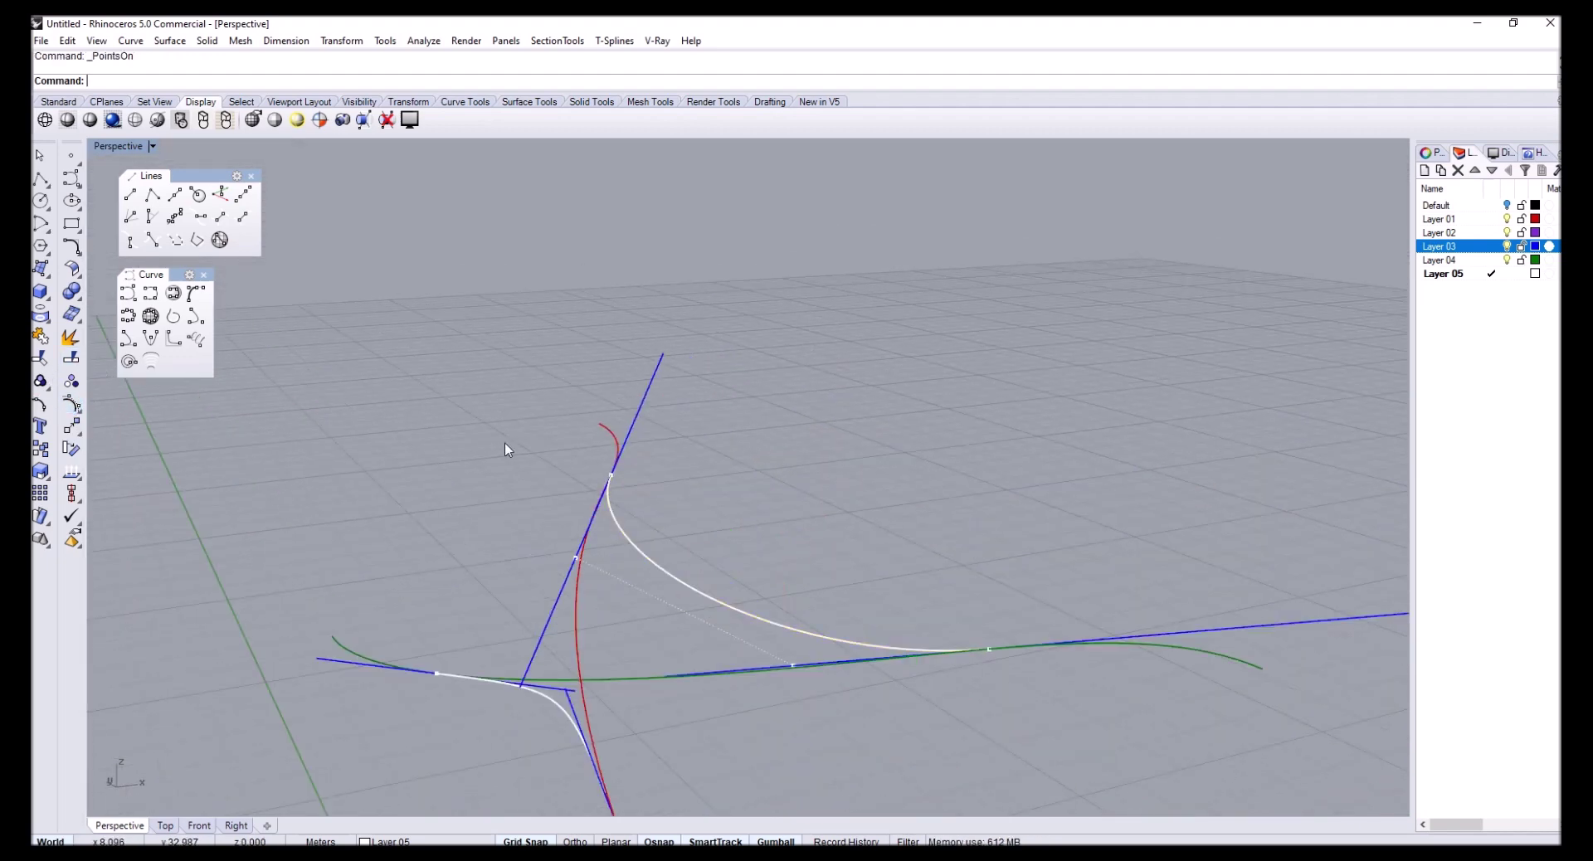
right_click_drag(505, 445, 570, 591)
left_click(622, 643)
right_click_drag(622, 643, 503, 636)
scroll(599, 575, "down", 2)
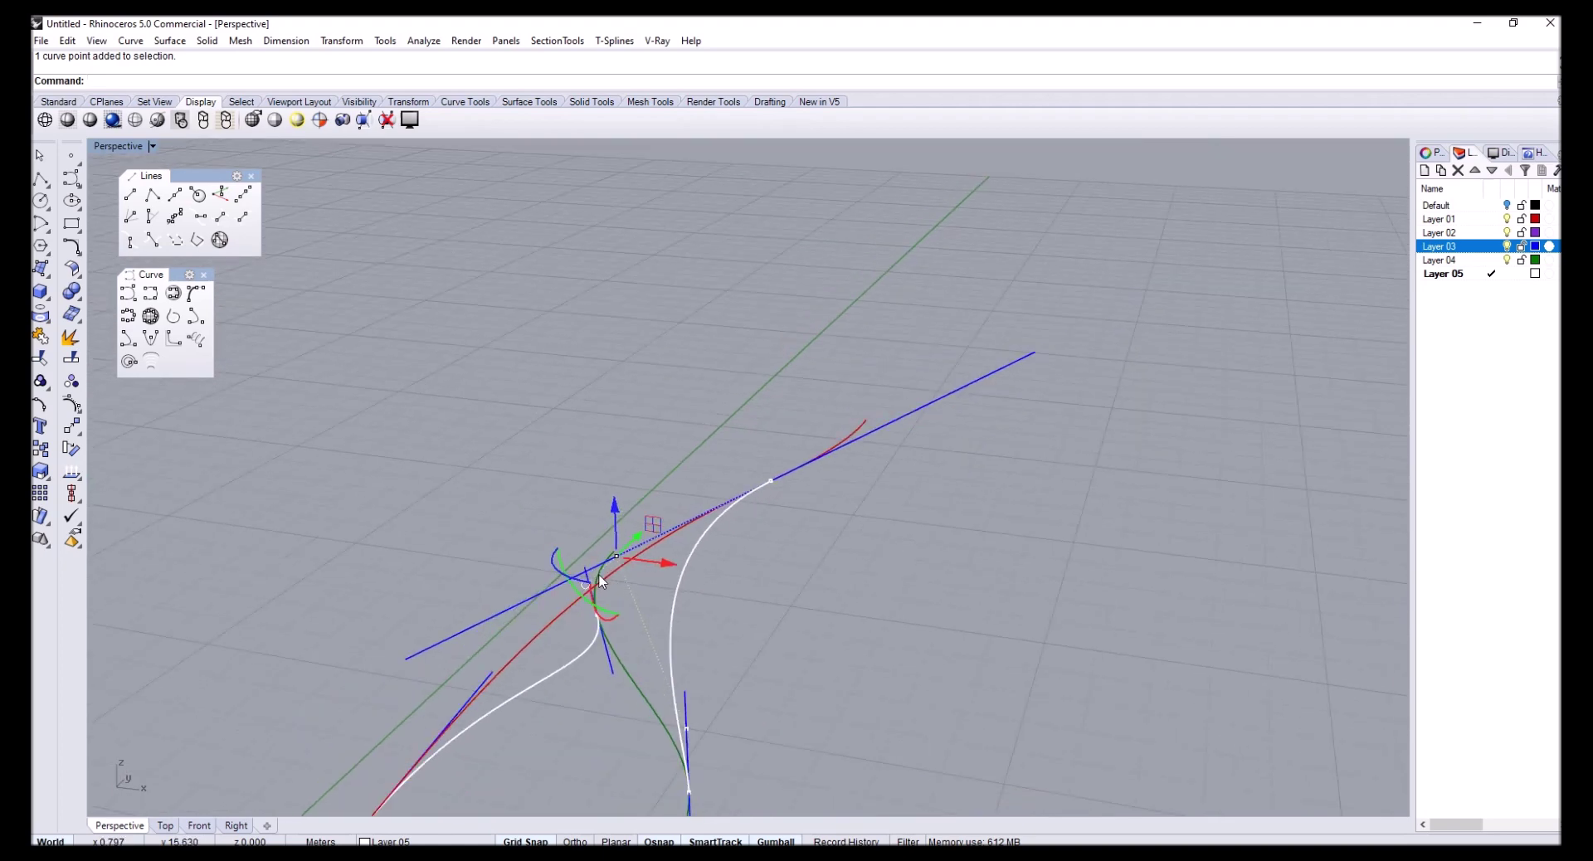
scroll(750, 499, "up", 2)
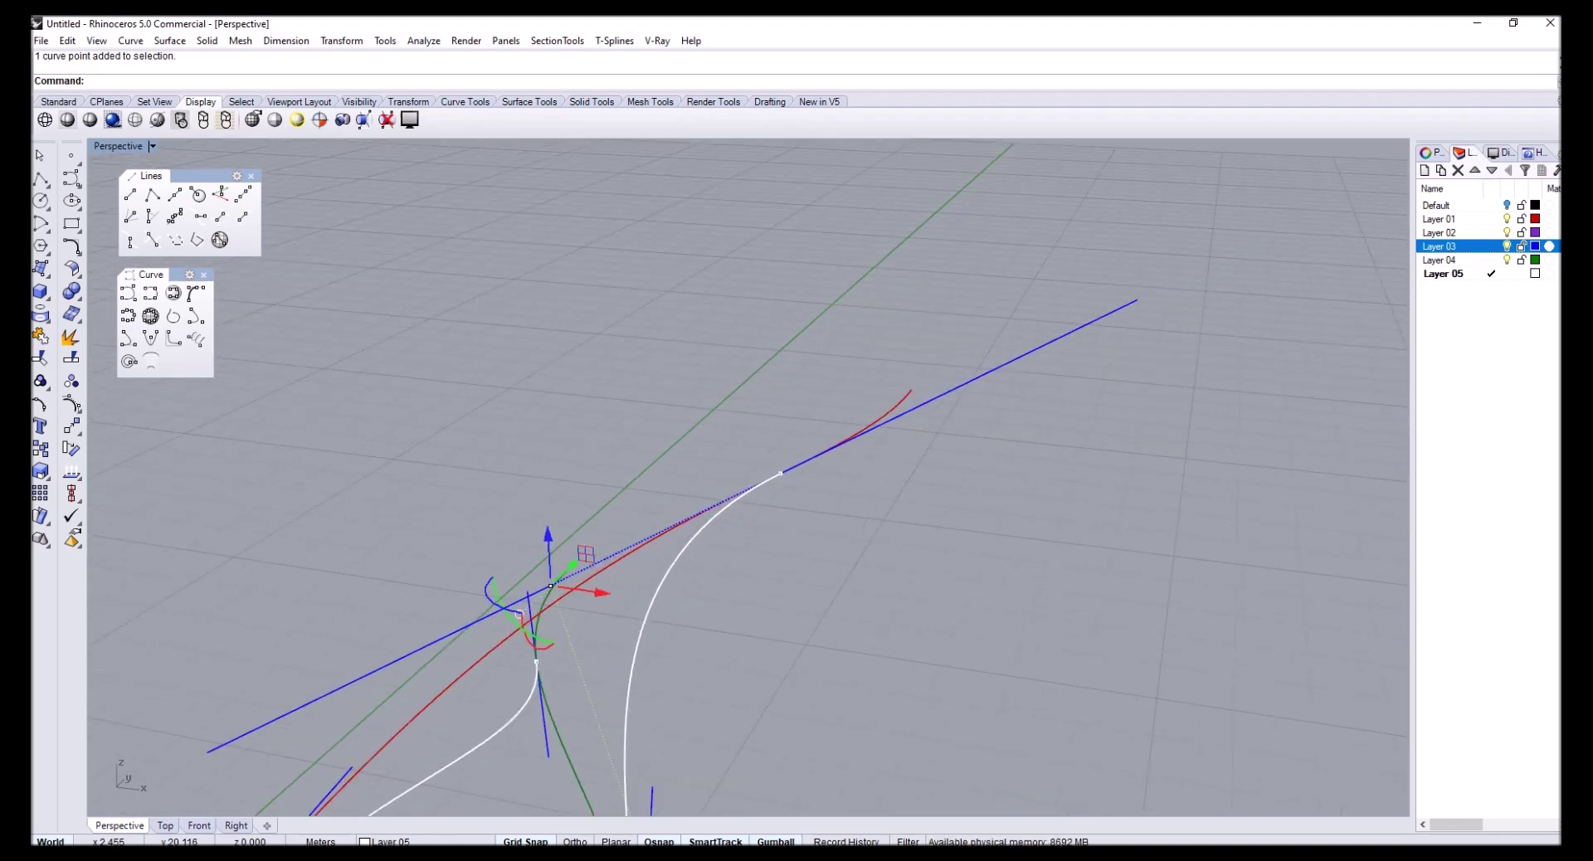
Scale the handle point outward along its tangent line from the line's end
type("scale")
key("Return")
left_click(780, 475)
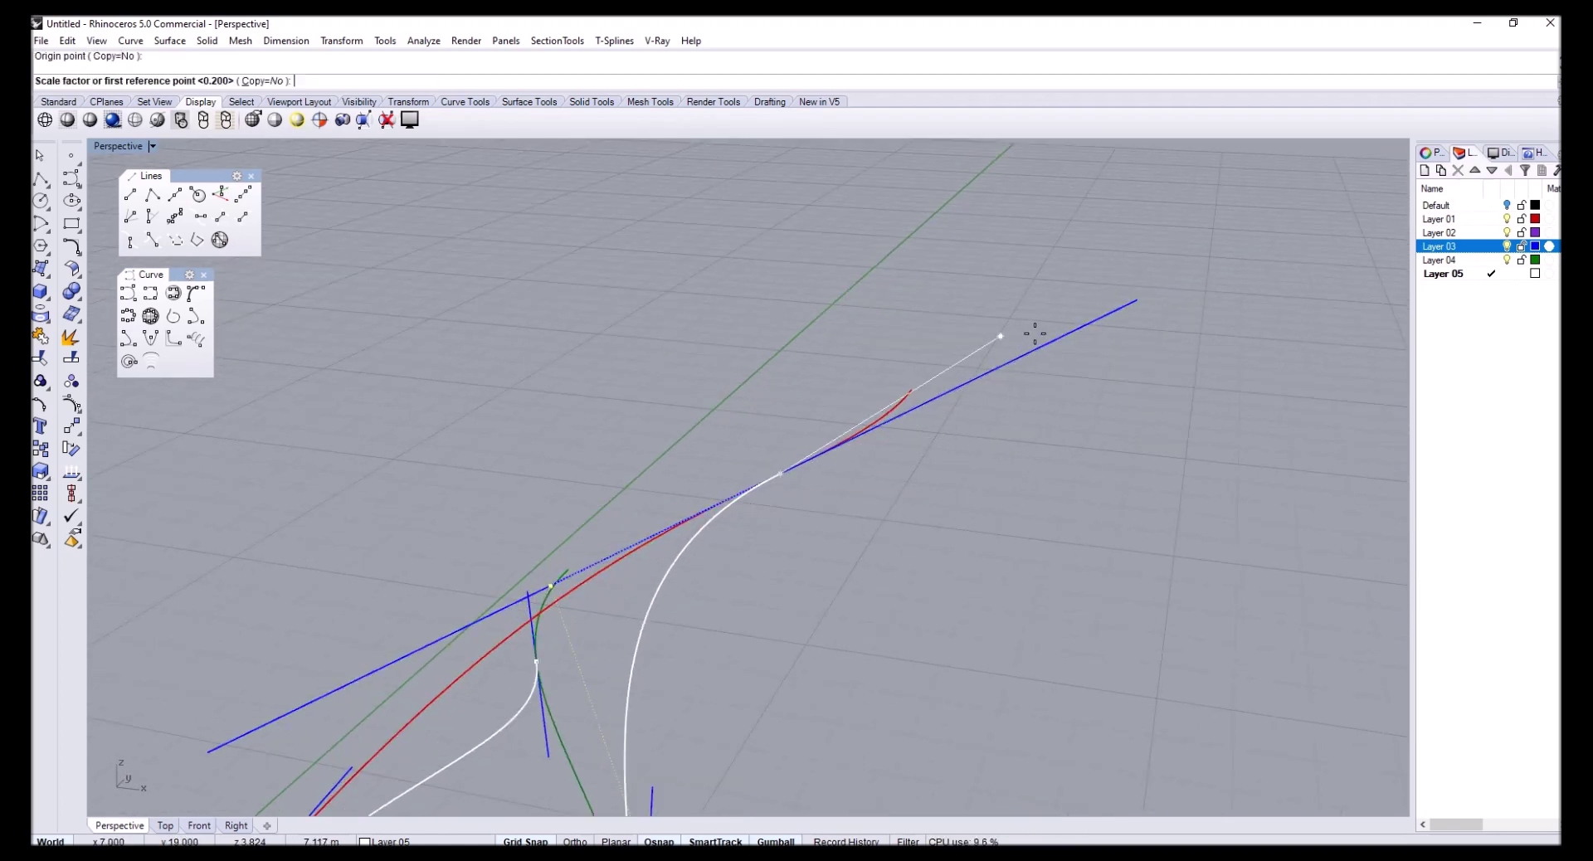
left_click(1065, 337)
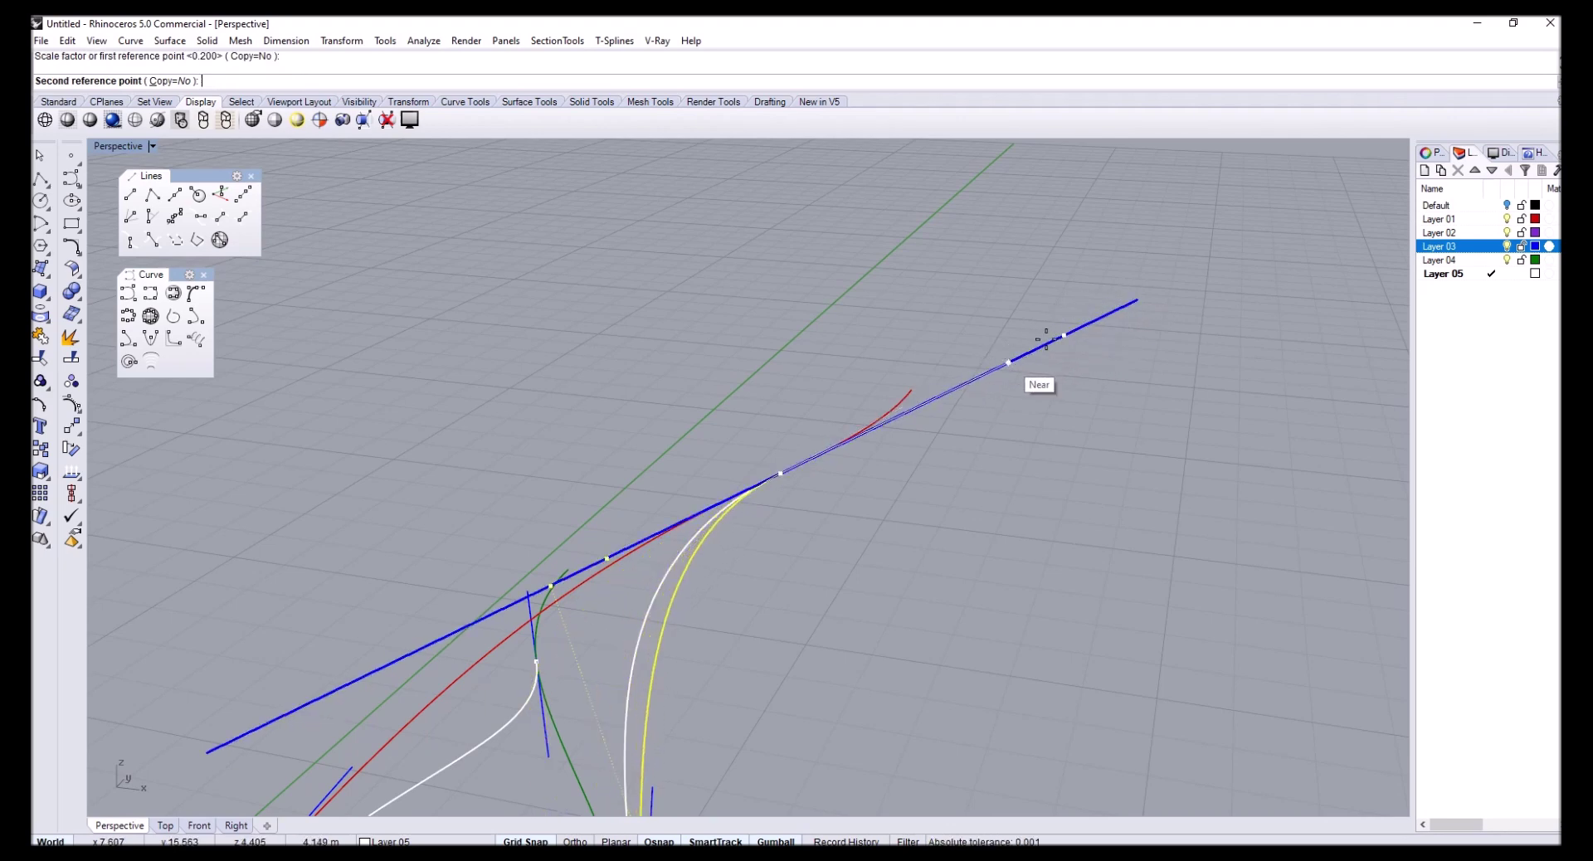
left_click(1070, 329)
right_click_drag(1069, 326, 948, 558)
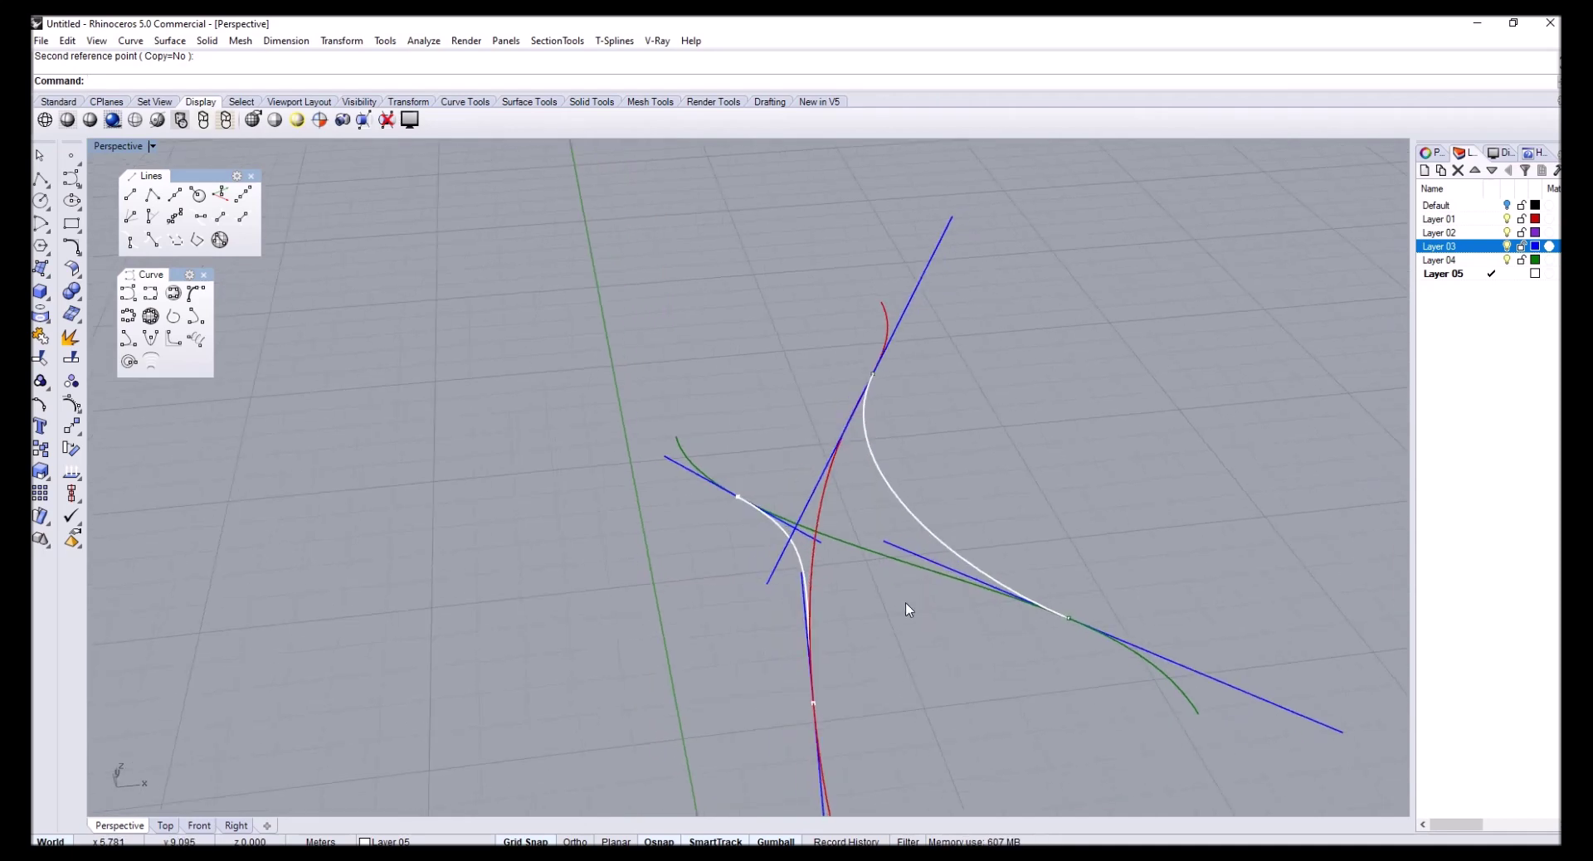
right_click_drag(909, 615, 803, 489)
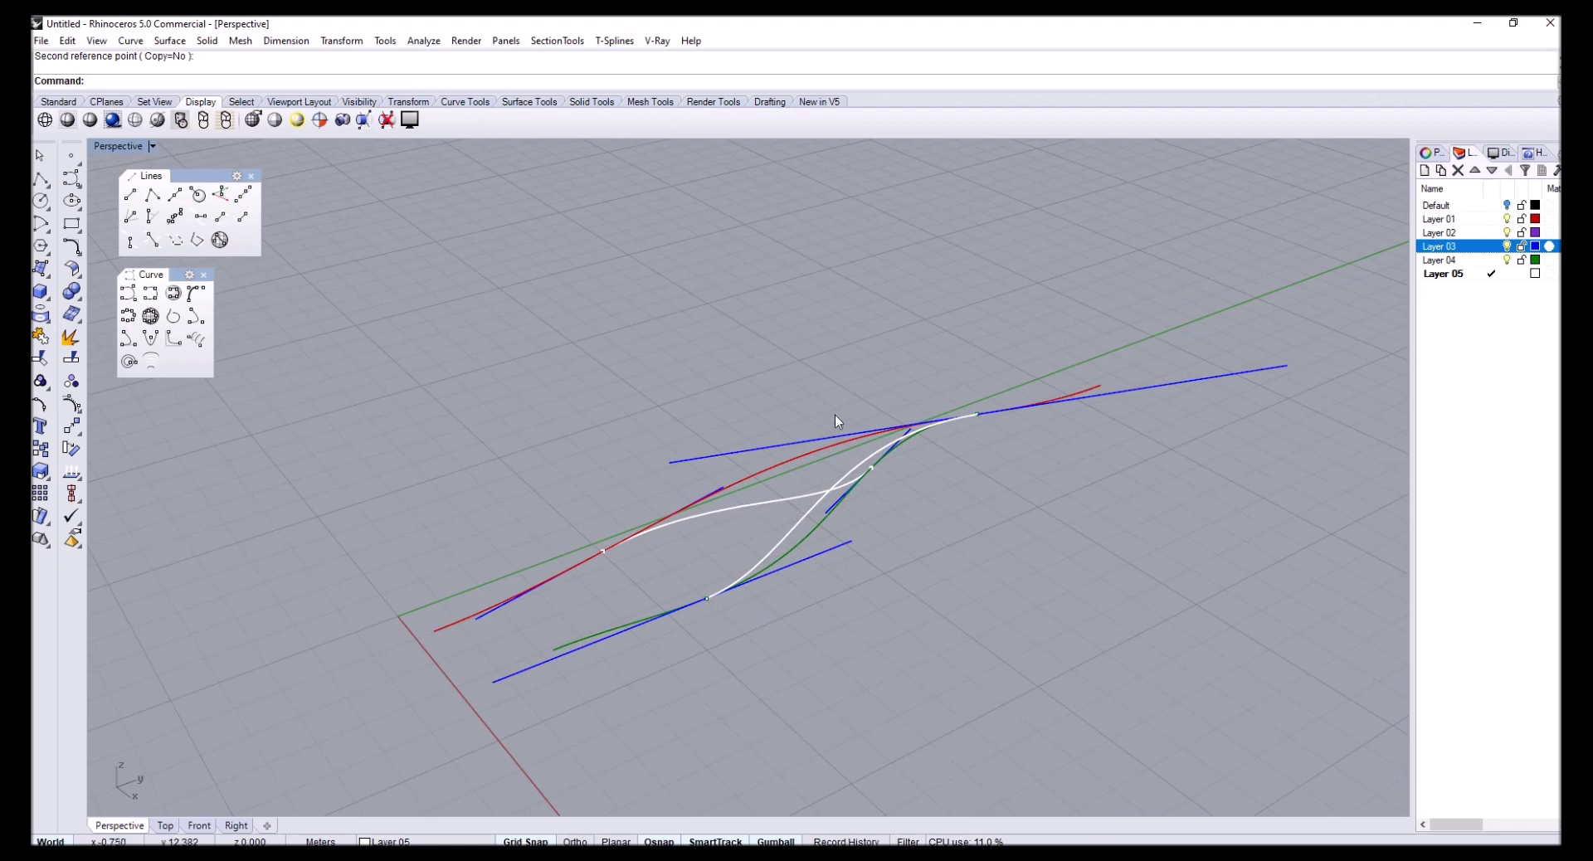
right_click_drag(931, 502, 663, 624)
scroll(711, 471, "down", 2)
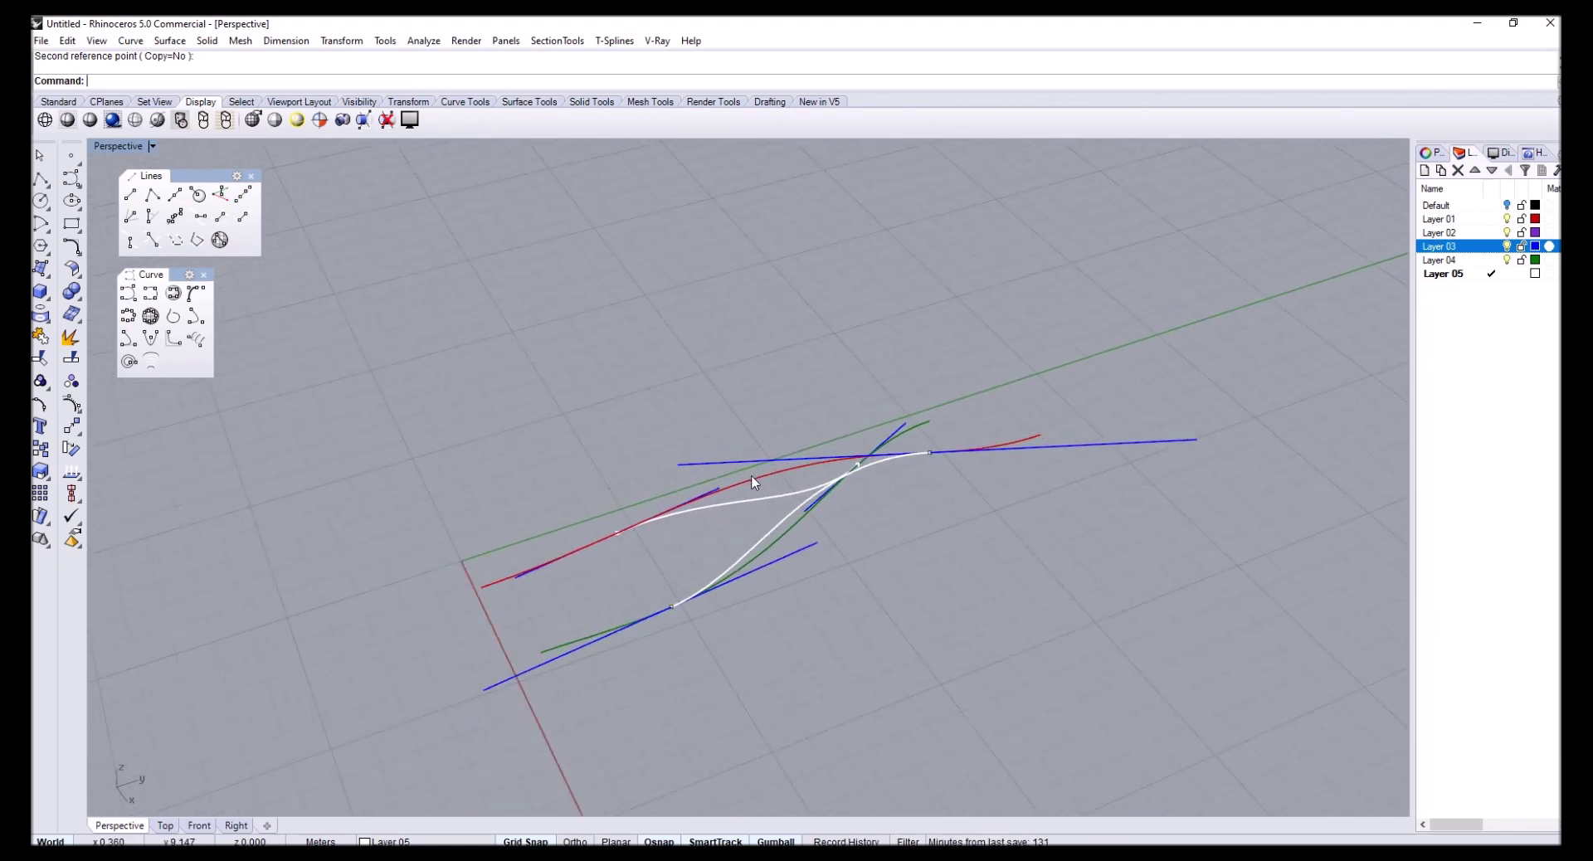